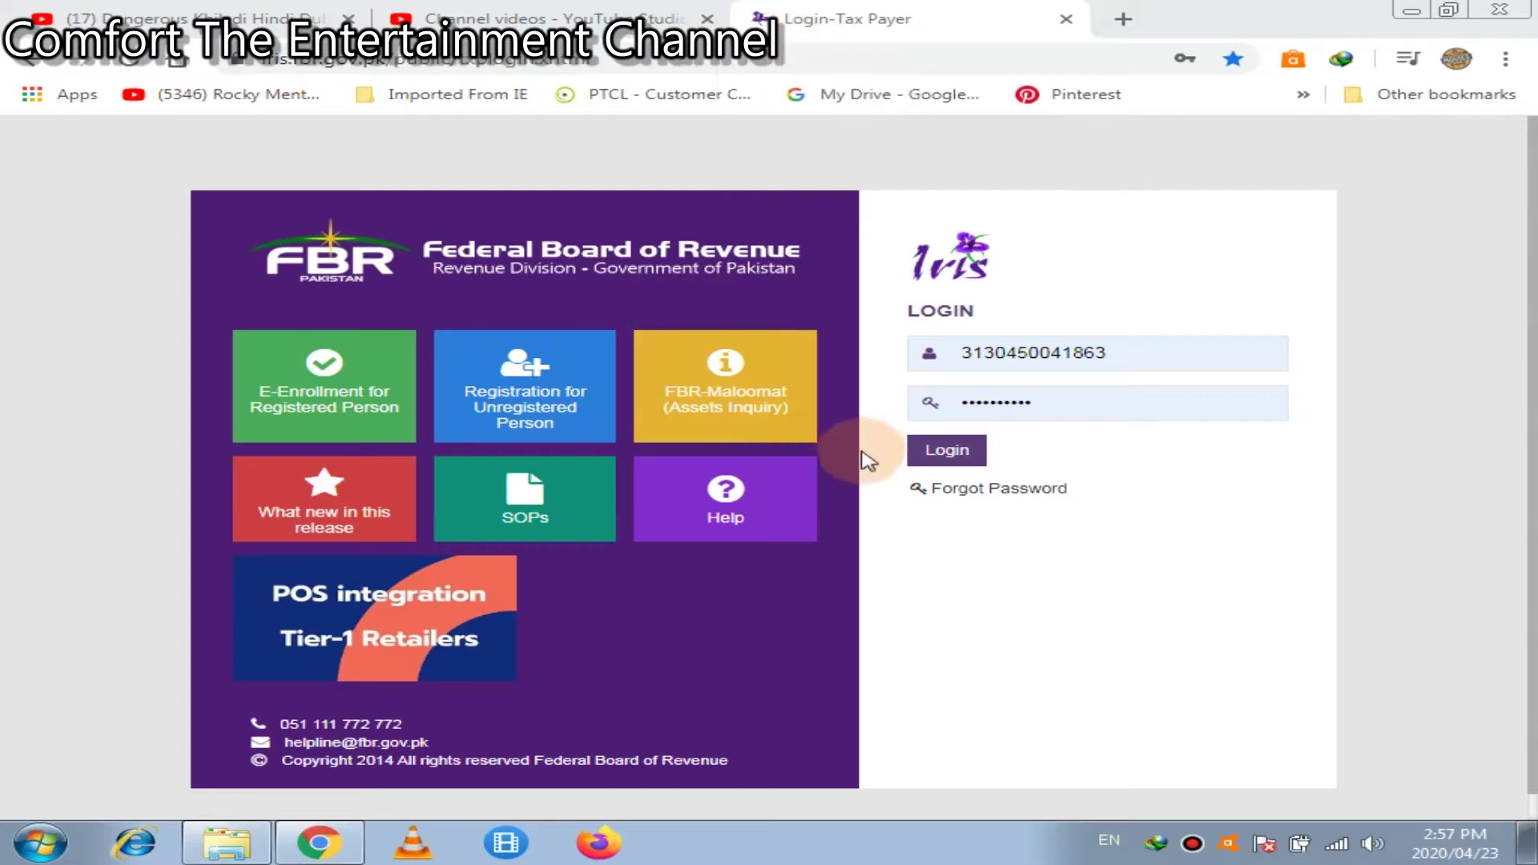
Log in to the FBR IRIS taxpayer account with the registration number and password
click(946, 453)
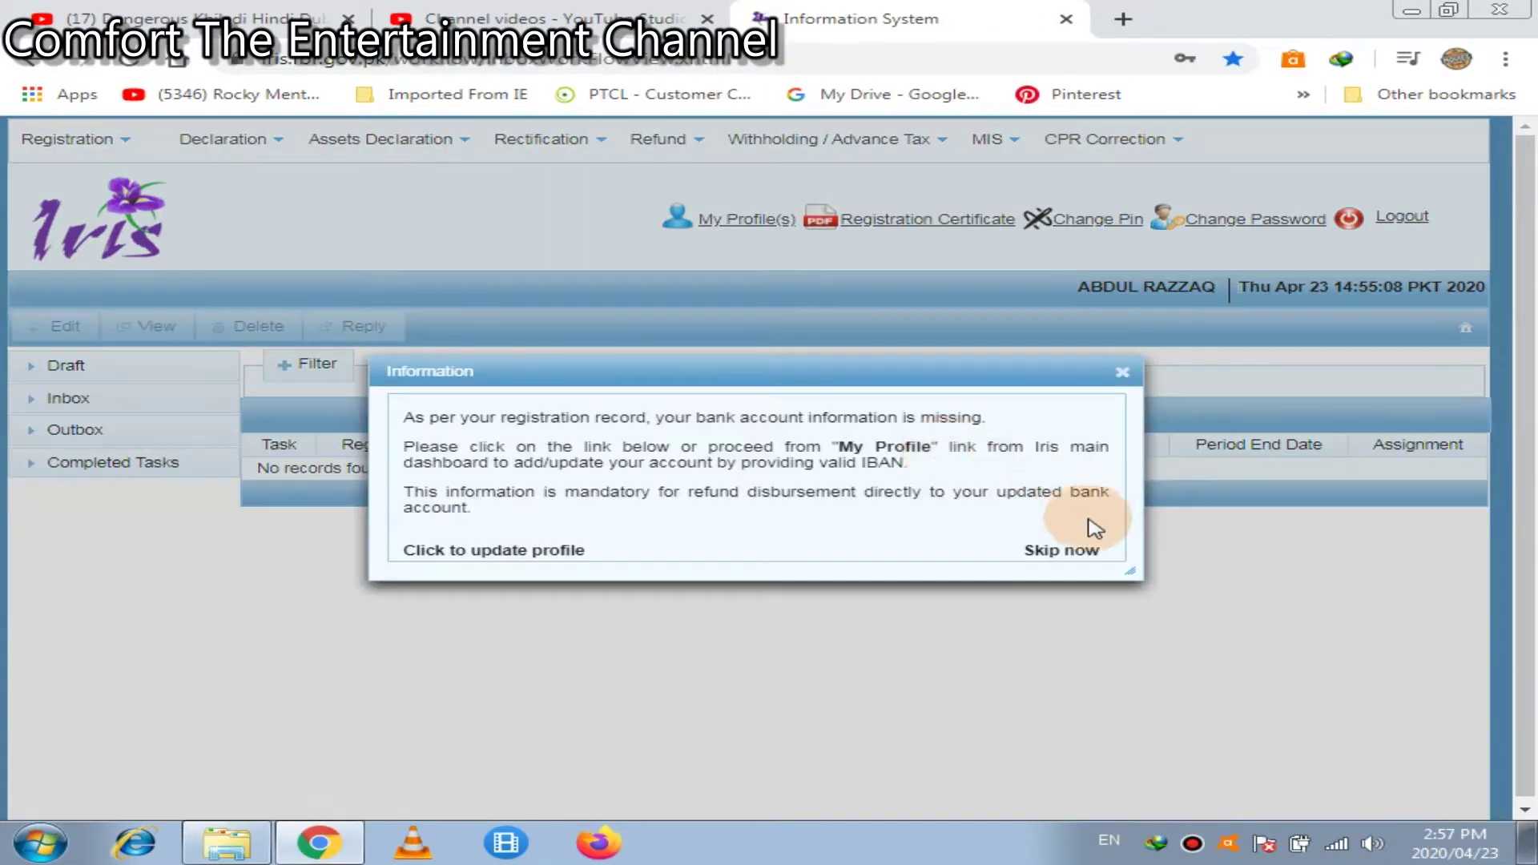
Skip the missing bank account details notice to reach the empty work queue
click(1062, 551)
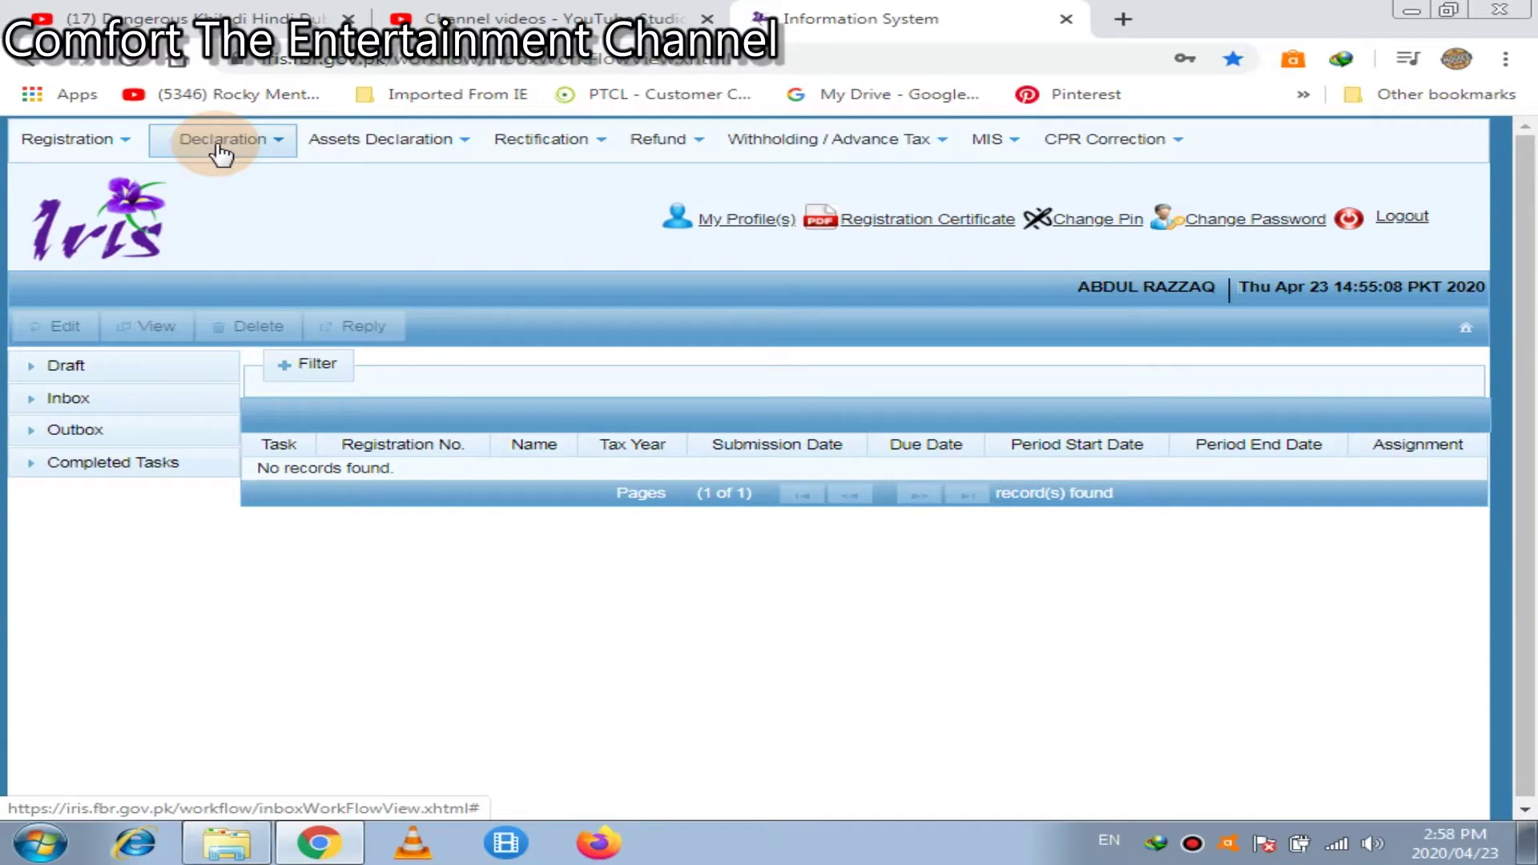
Start a Normal Return (Ind/AOP/COY) for tax period 2017, 01-Jul-2016 to 30-Jun-2017
click(221, 152)
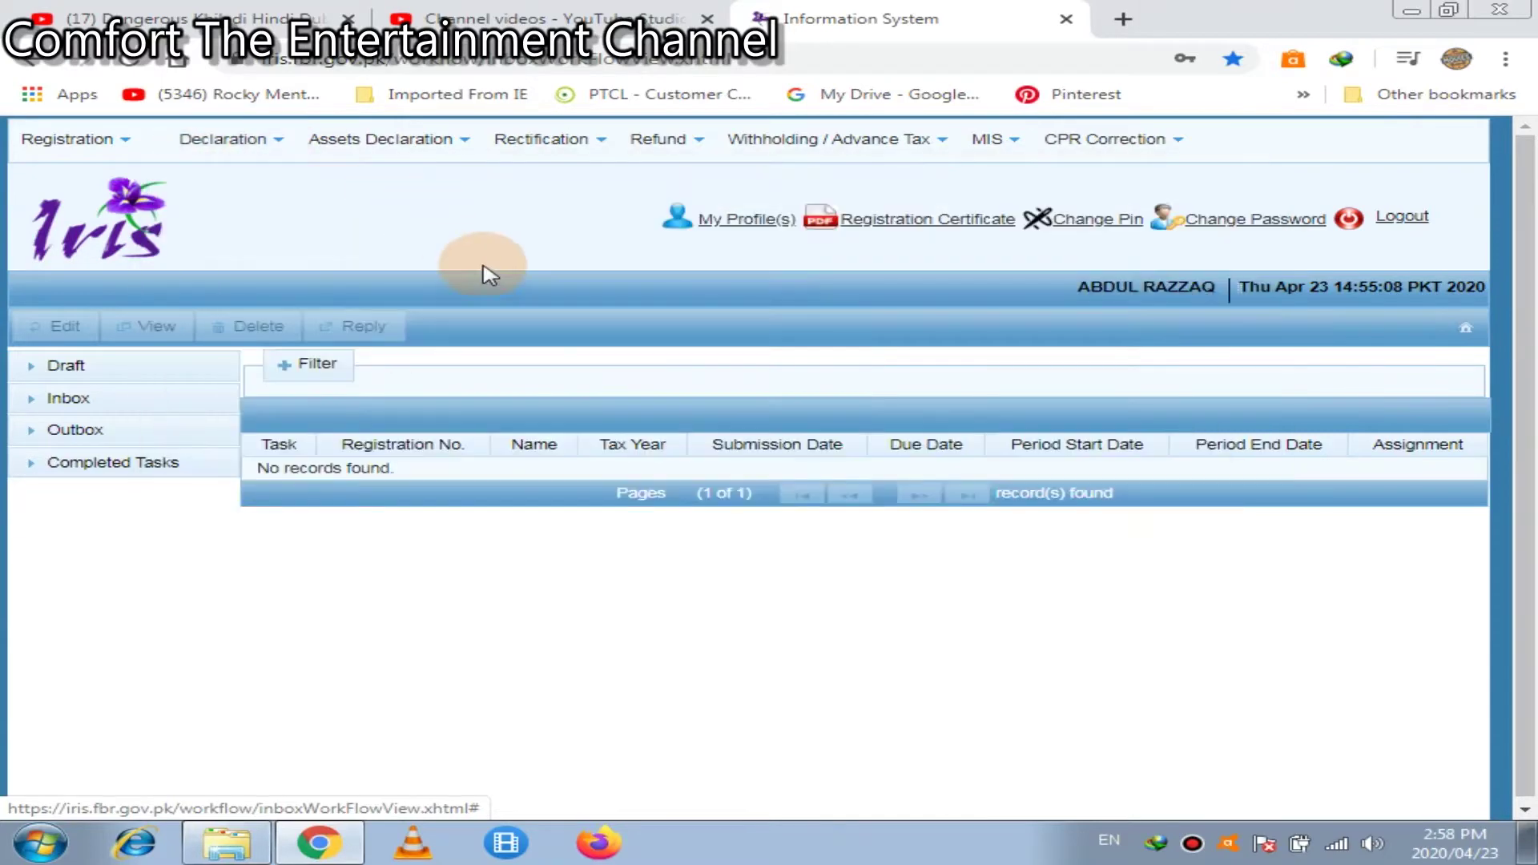
mouse_move(209, 150)
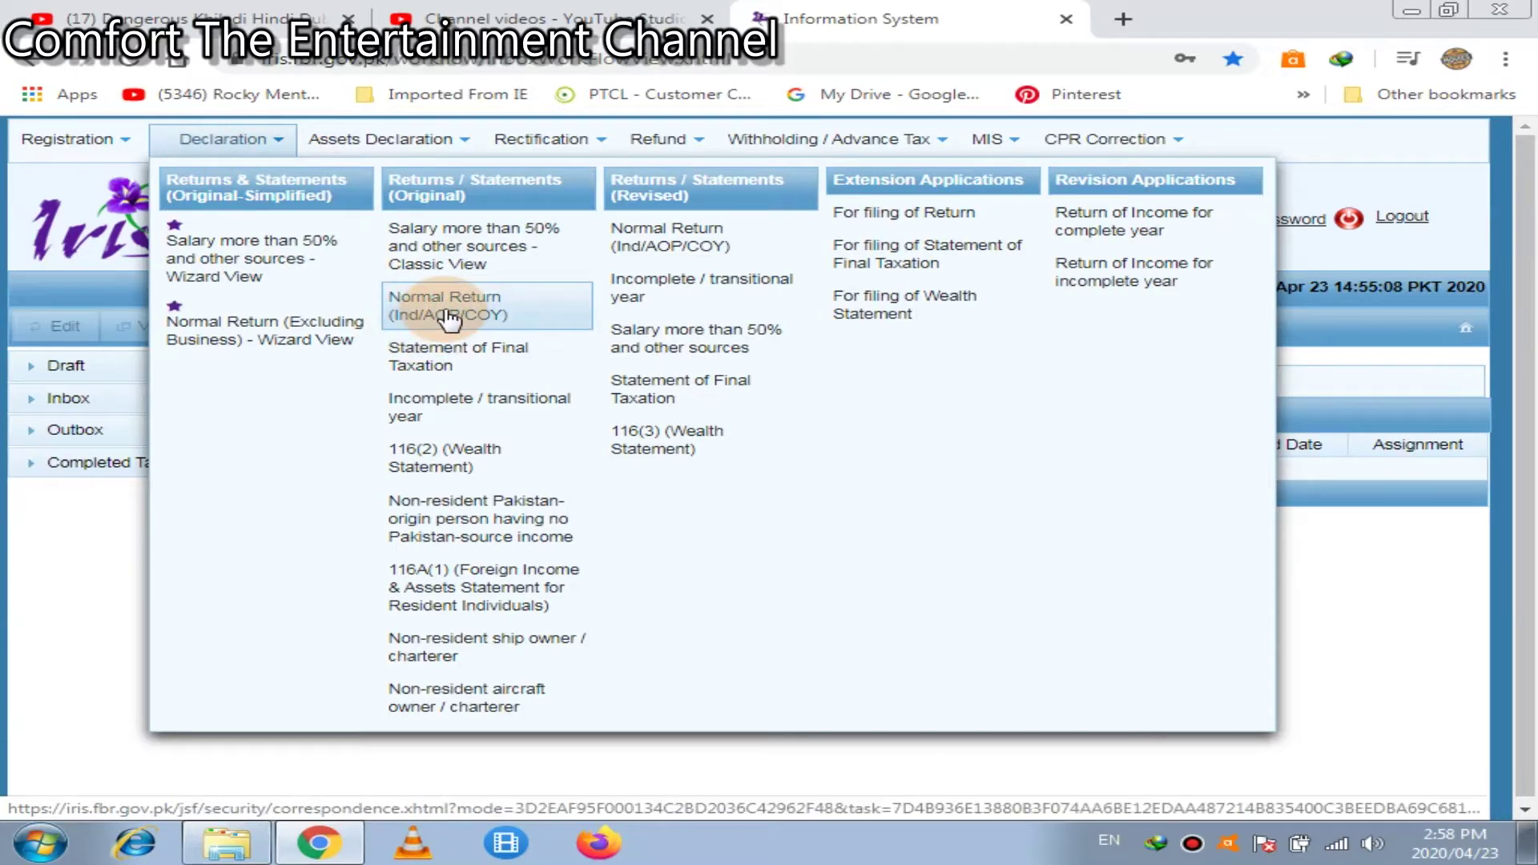
click(507, 319)
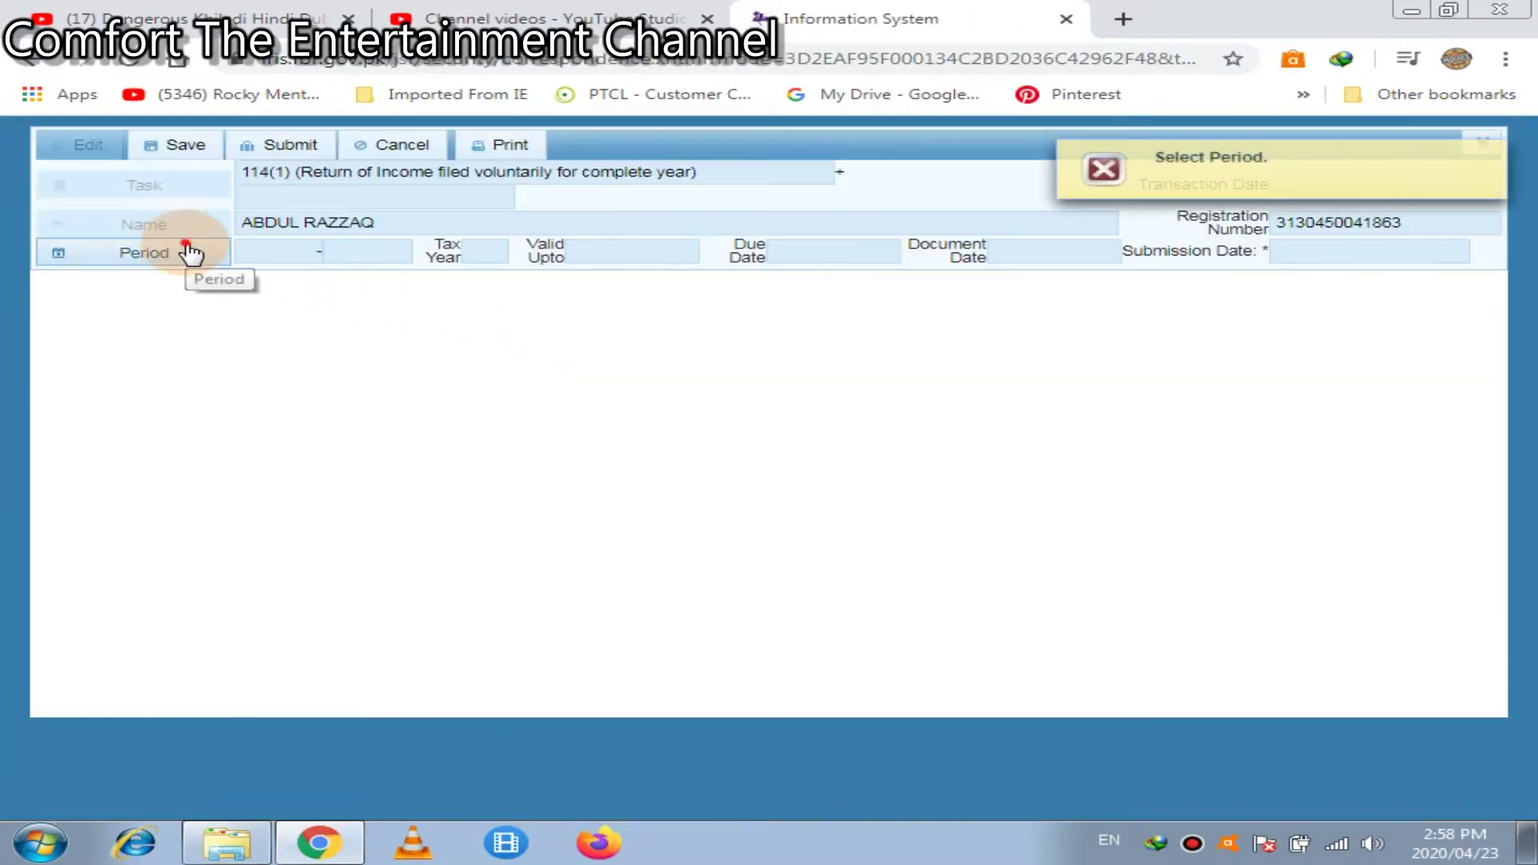
click(191, 254)
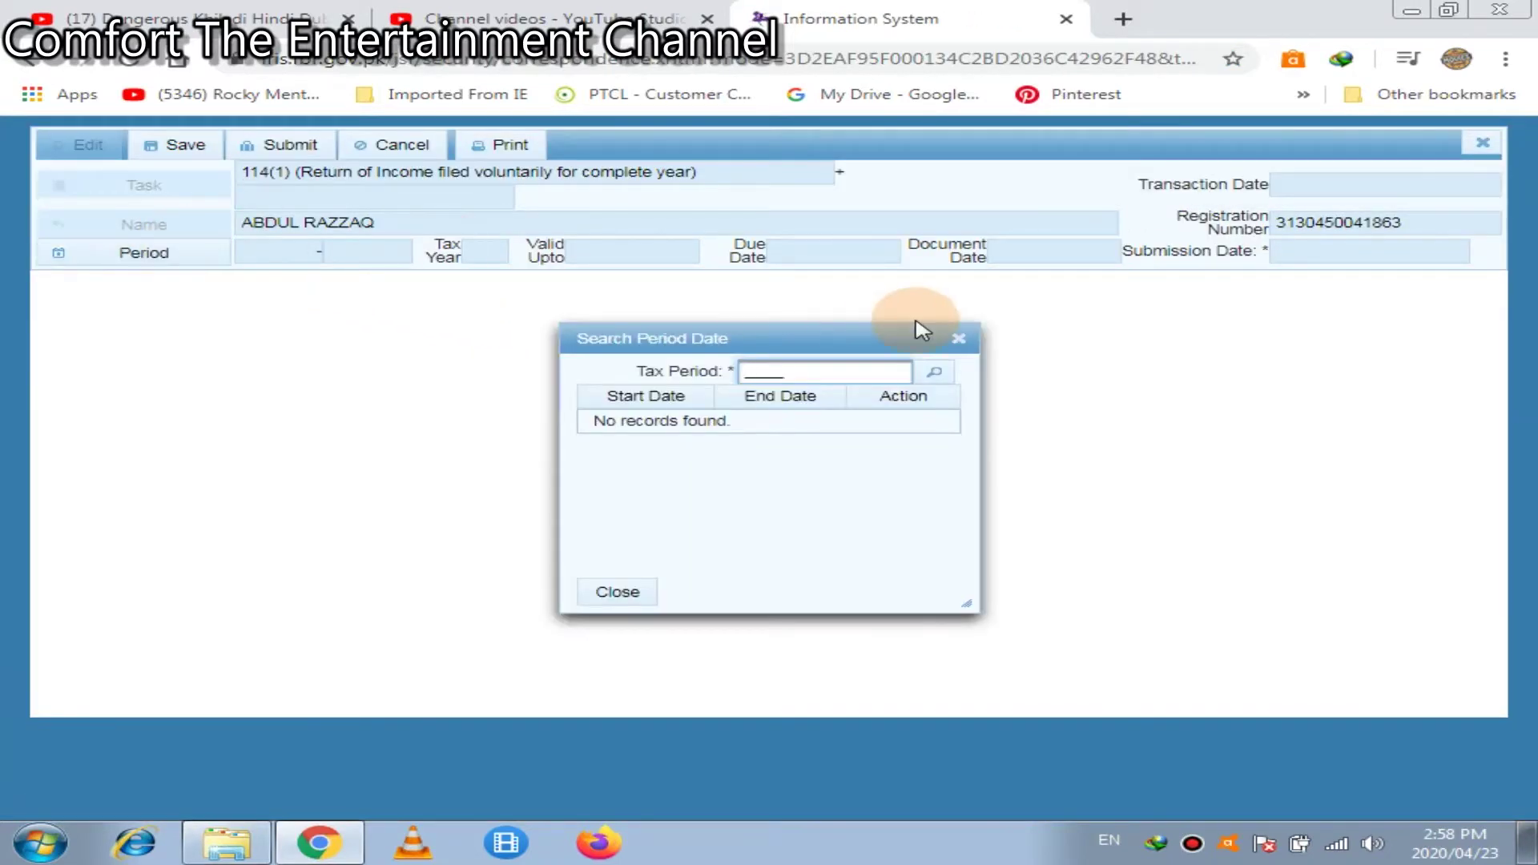
text(2017)
click(934, 373)
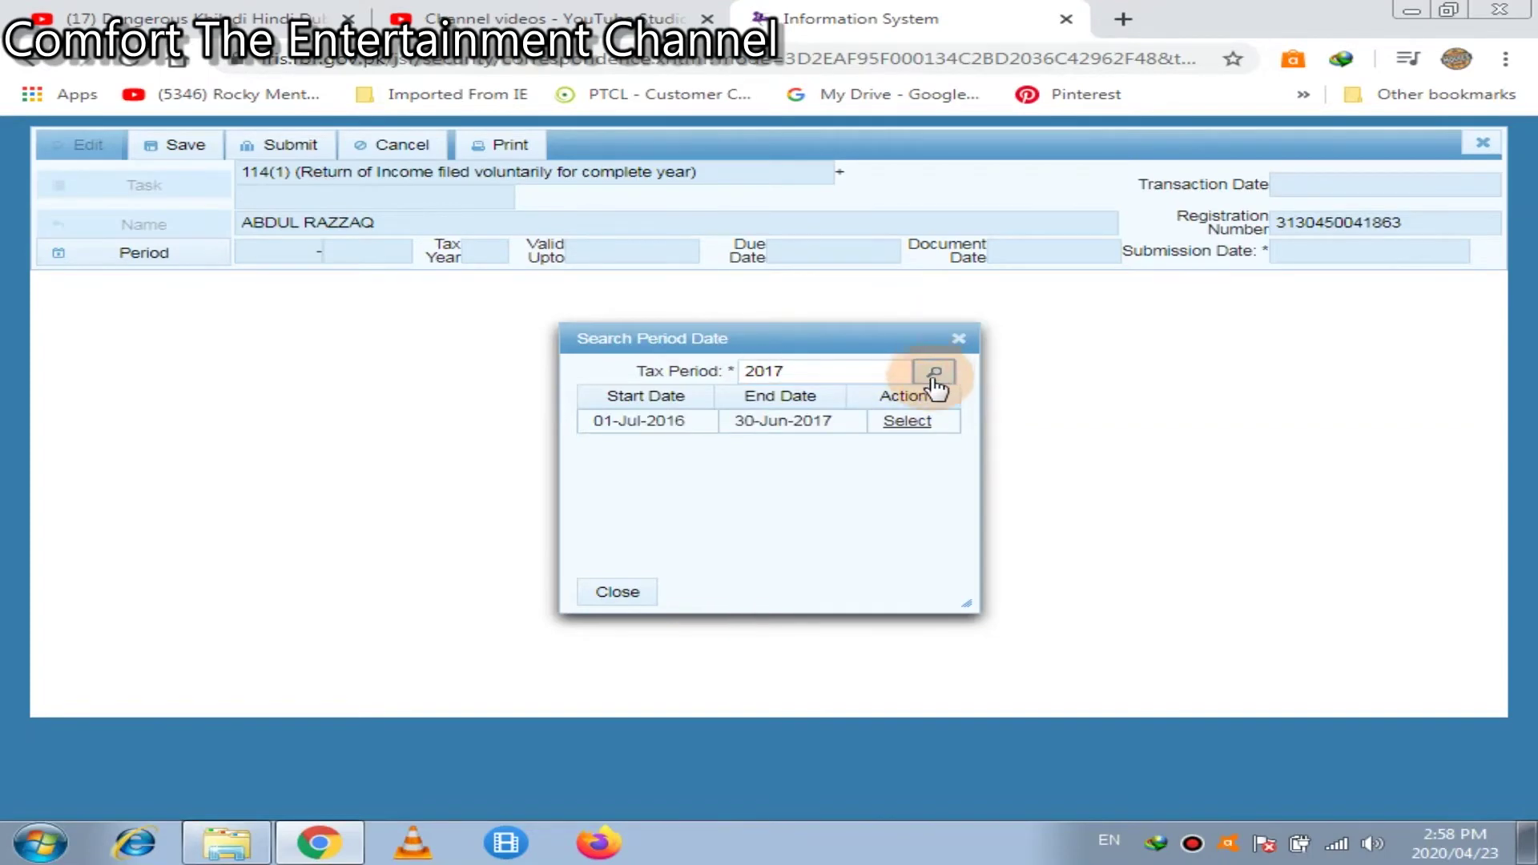
click(913, 424)
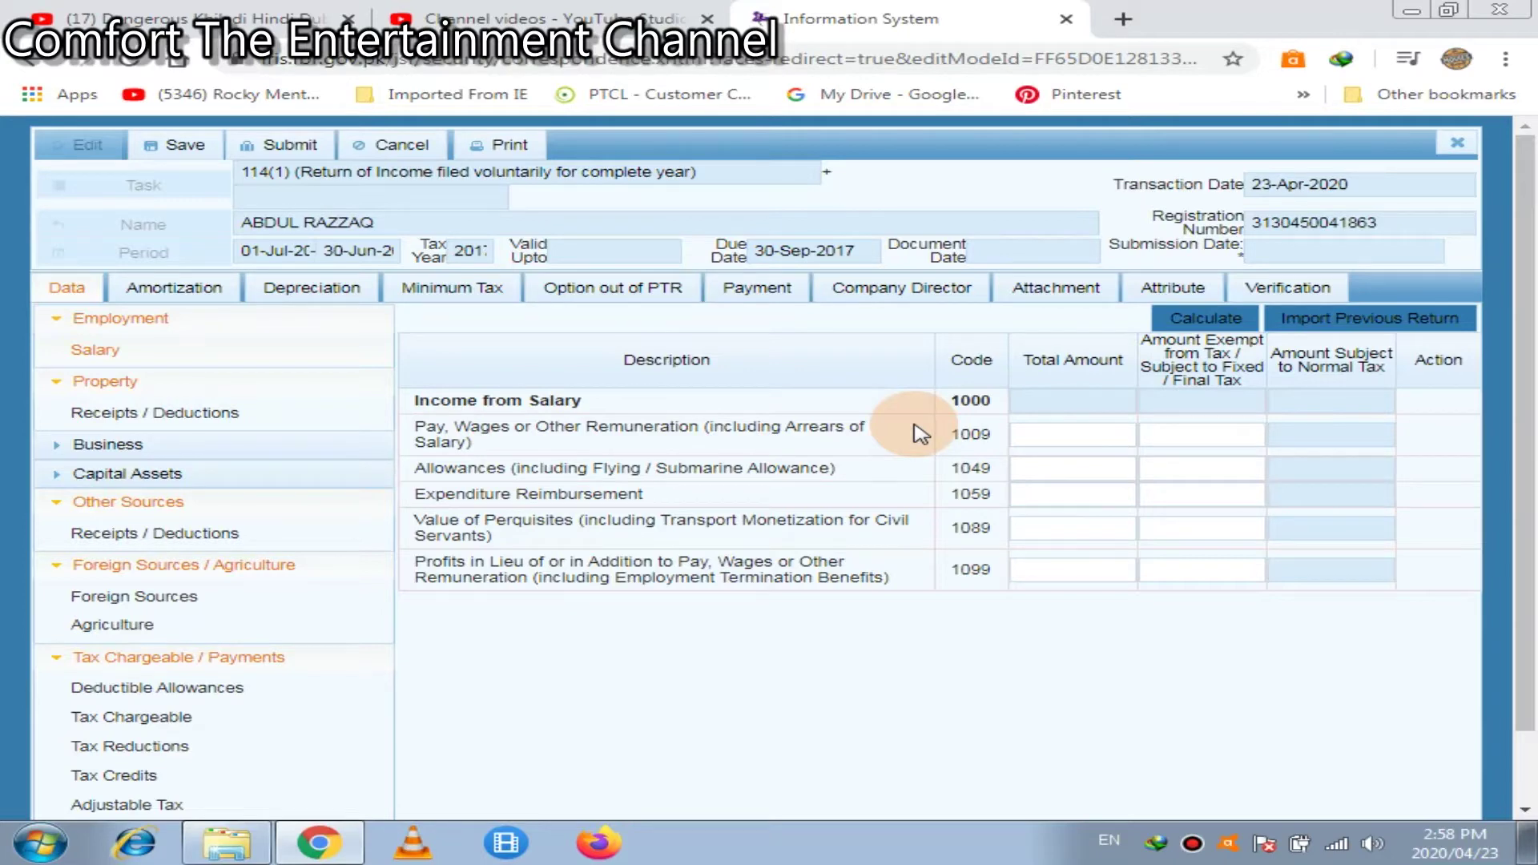
Enter 655000 as pay and wages (code 1009) and recalculate the salary totals
click(1074, 432)
click(1074, 431)
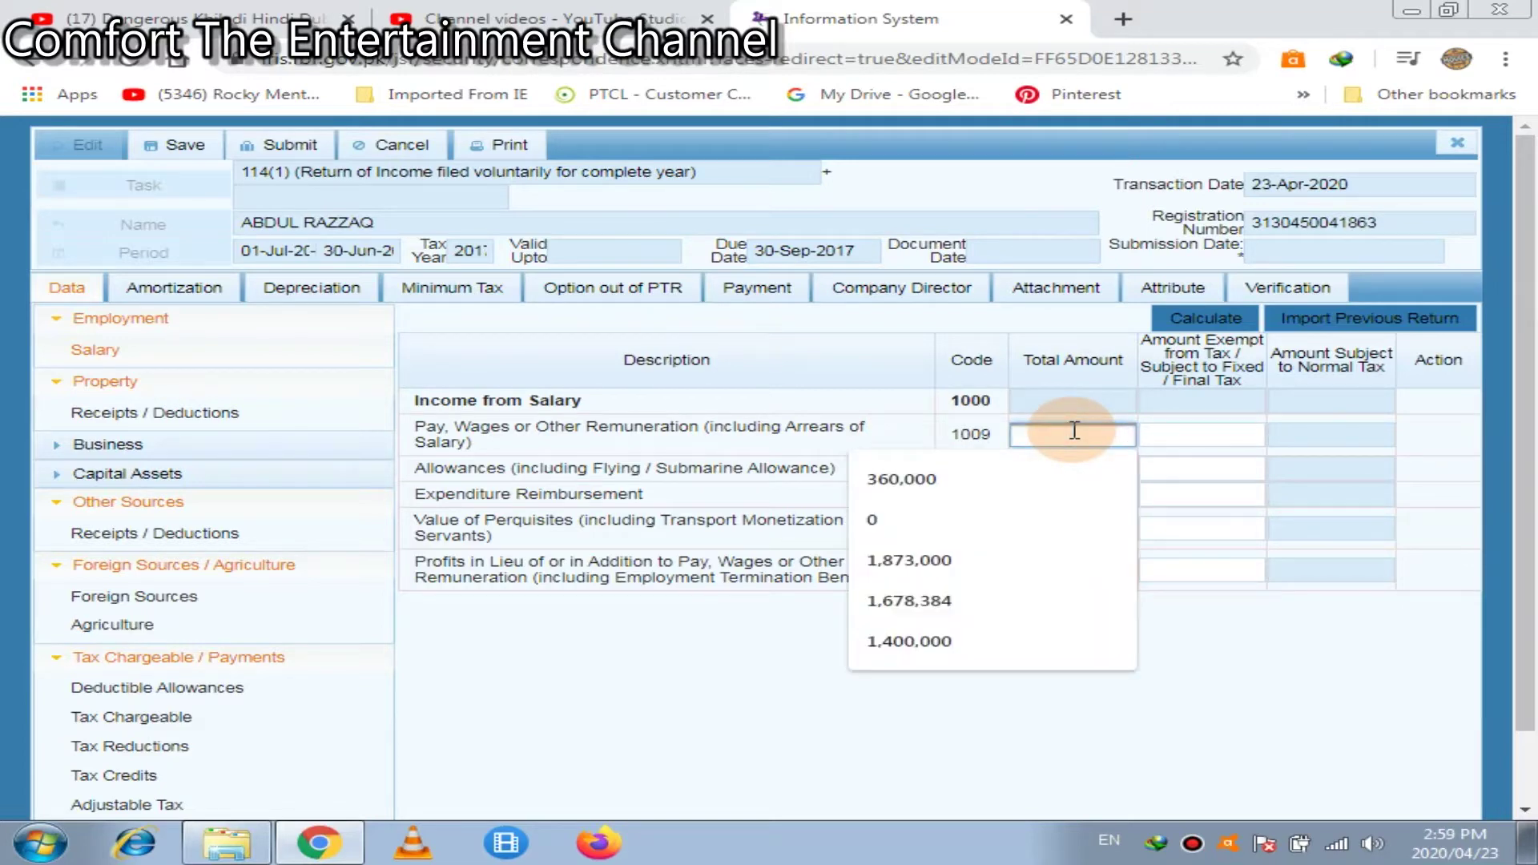
text(6555)
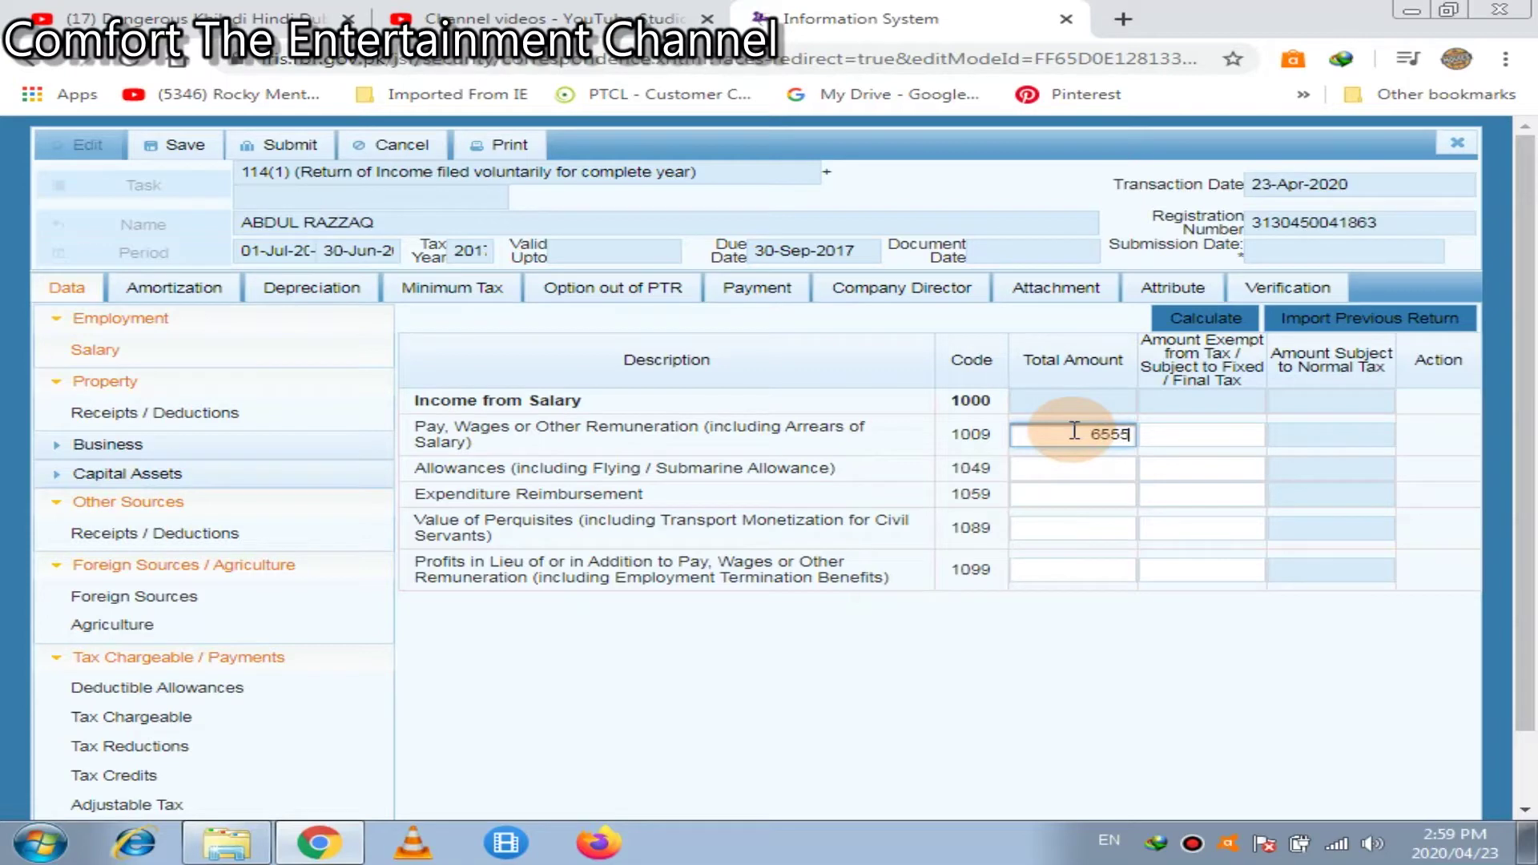
key(BackSpace)
text(000)
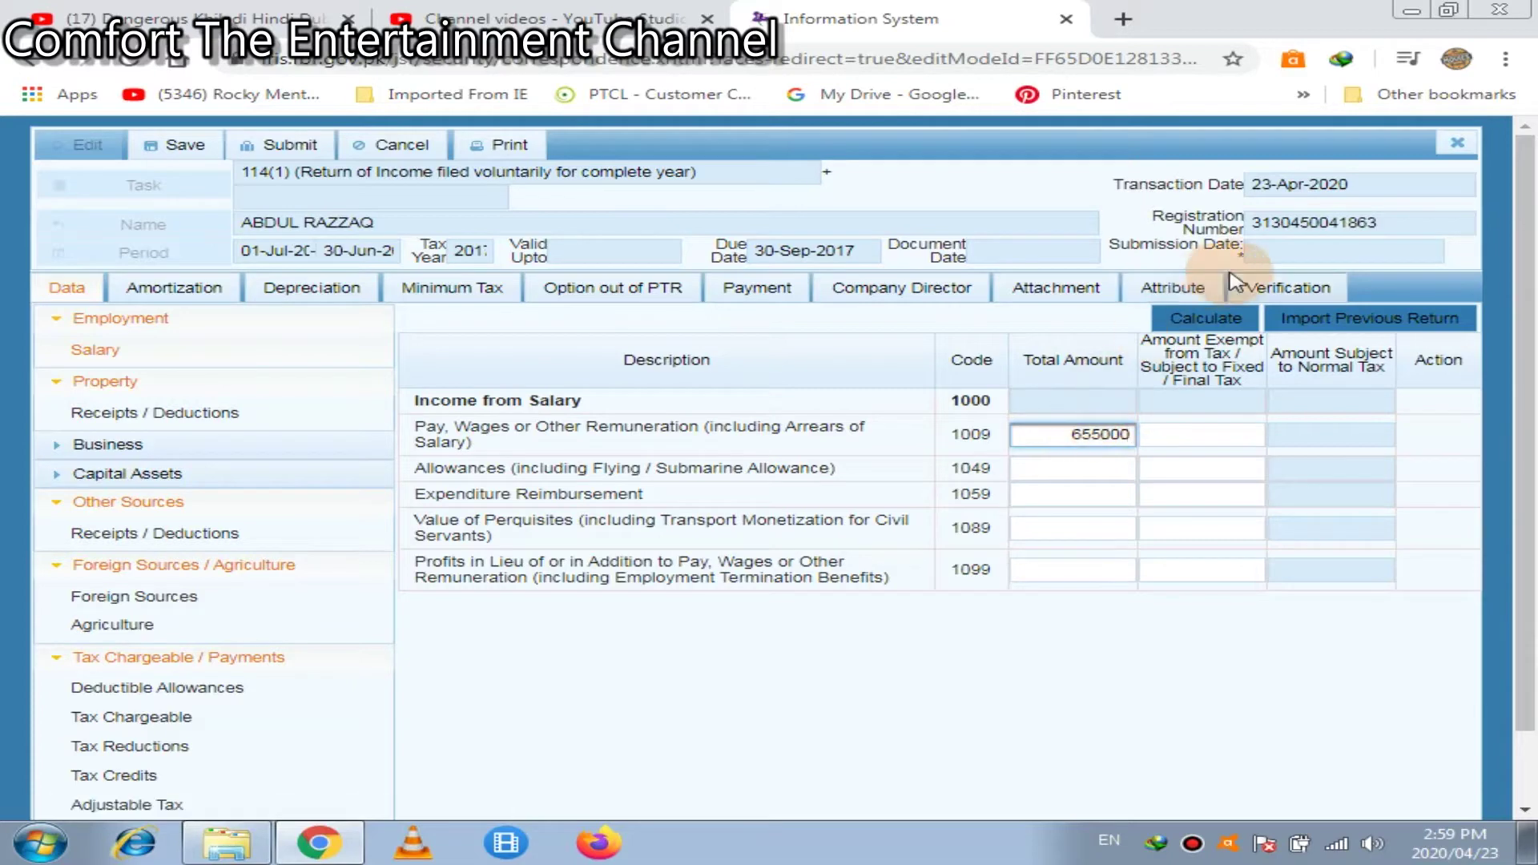
click(1215, 314)
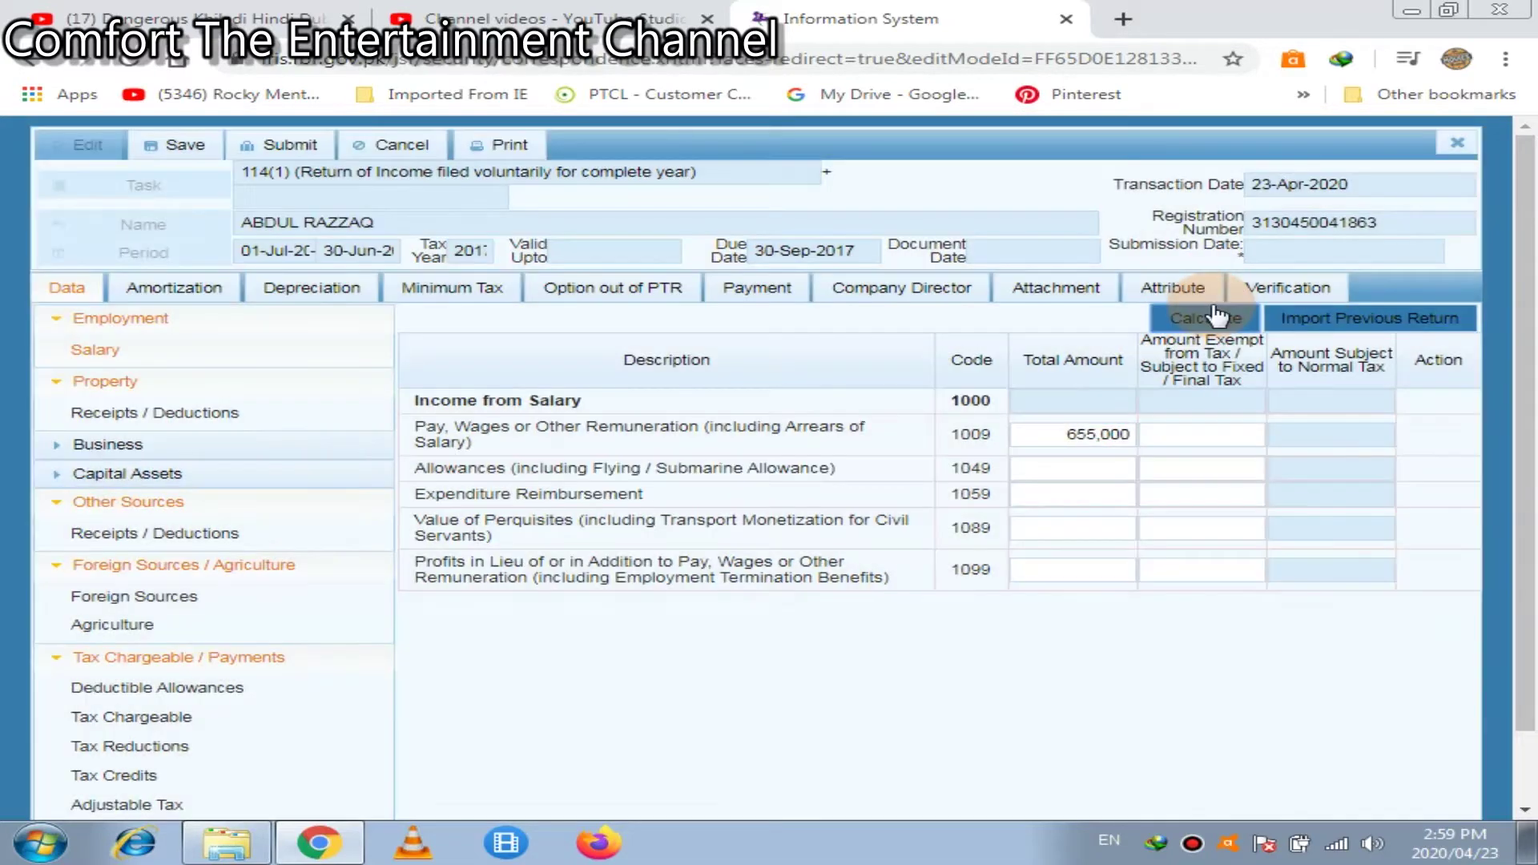
click(1216, 314)
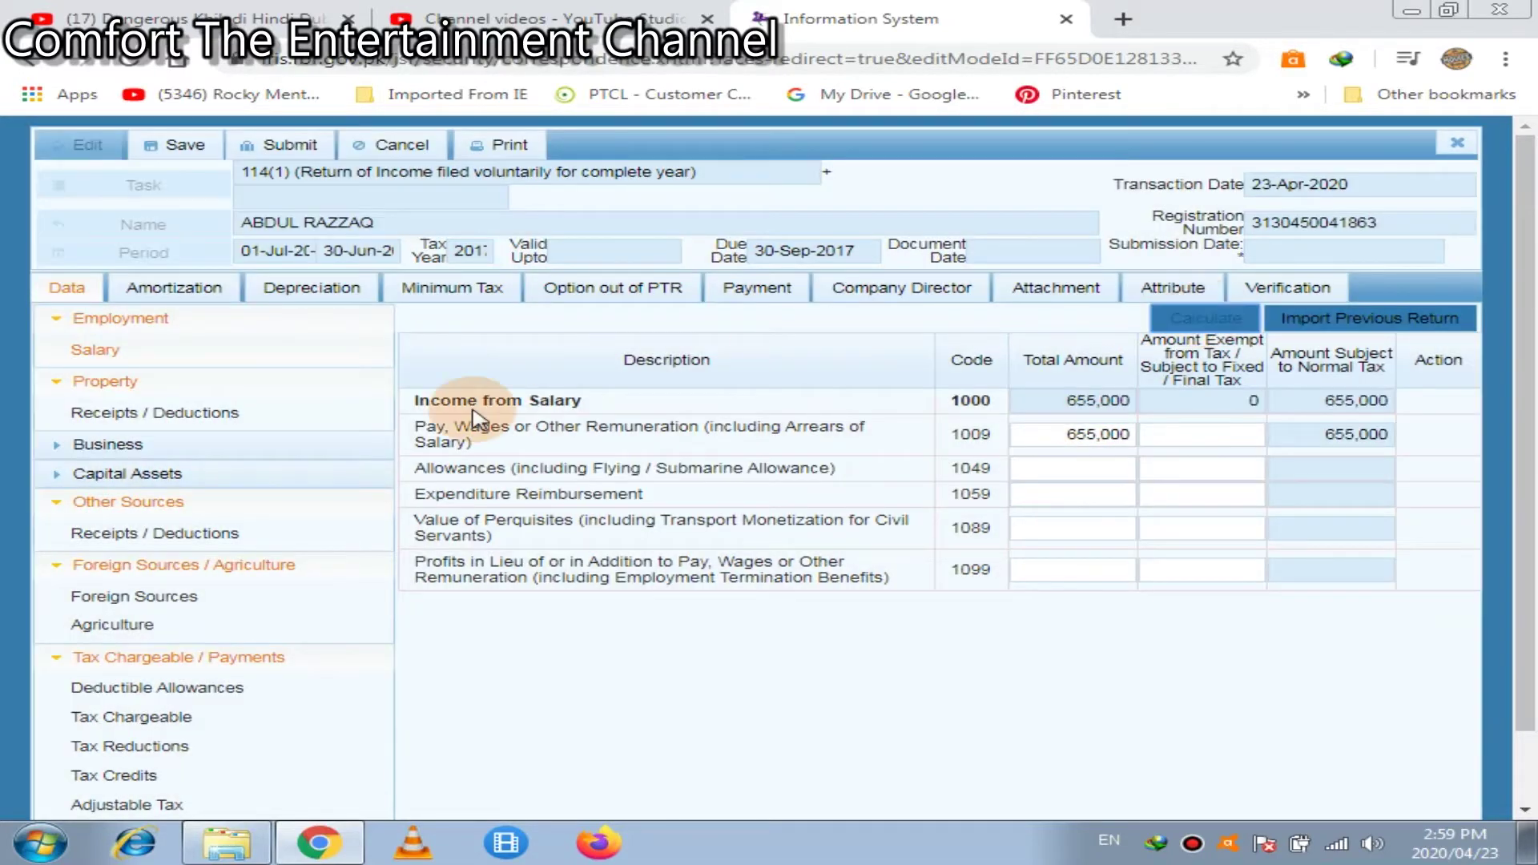
Look over the property Rent Received row, then move to Other Sources receipts and deductions
click(228, 415)
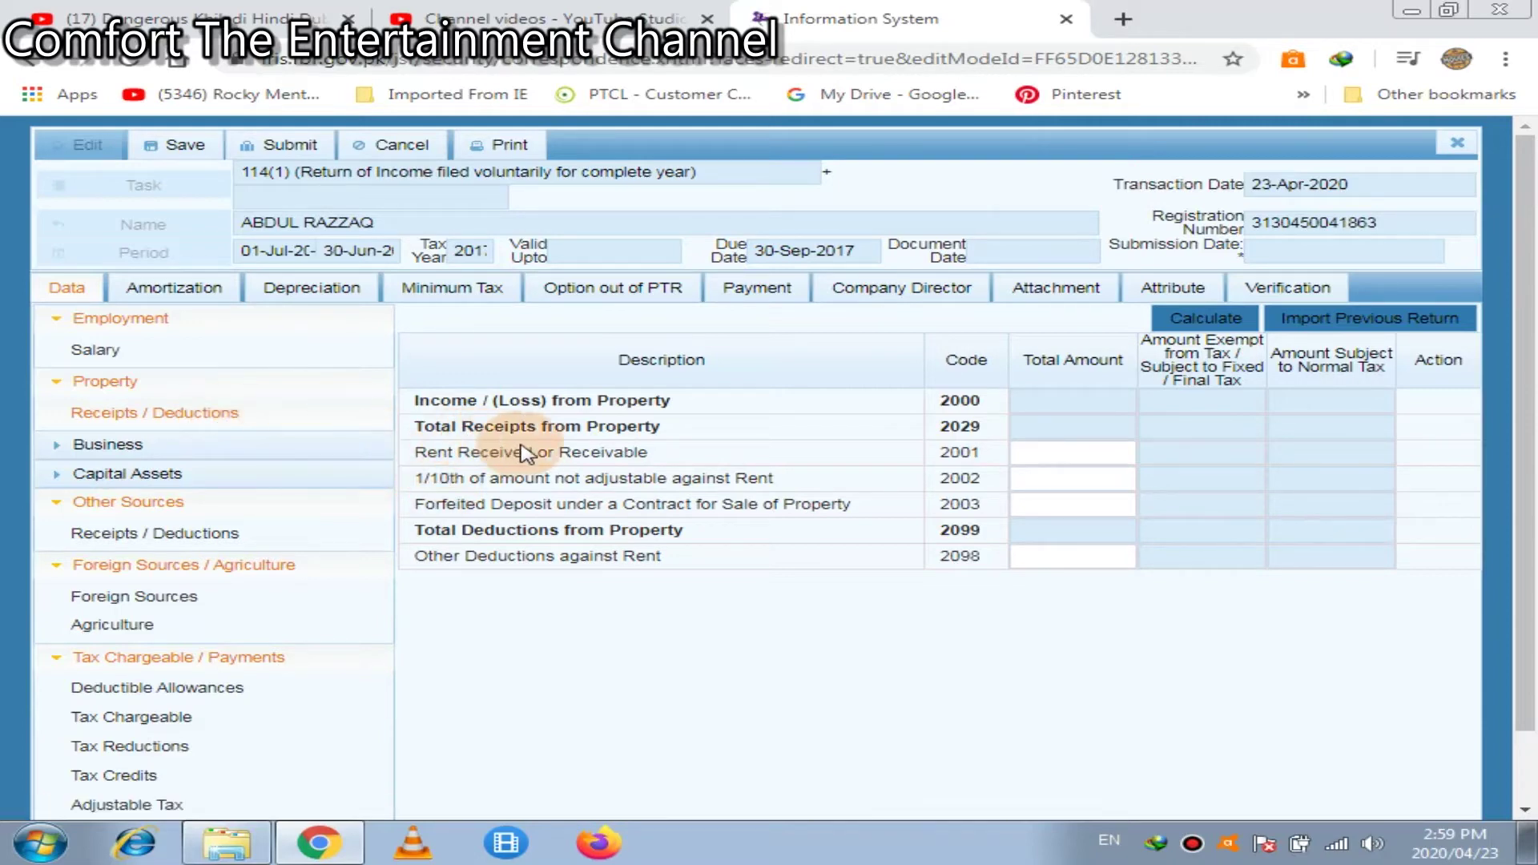
double_click(582, 451)
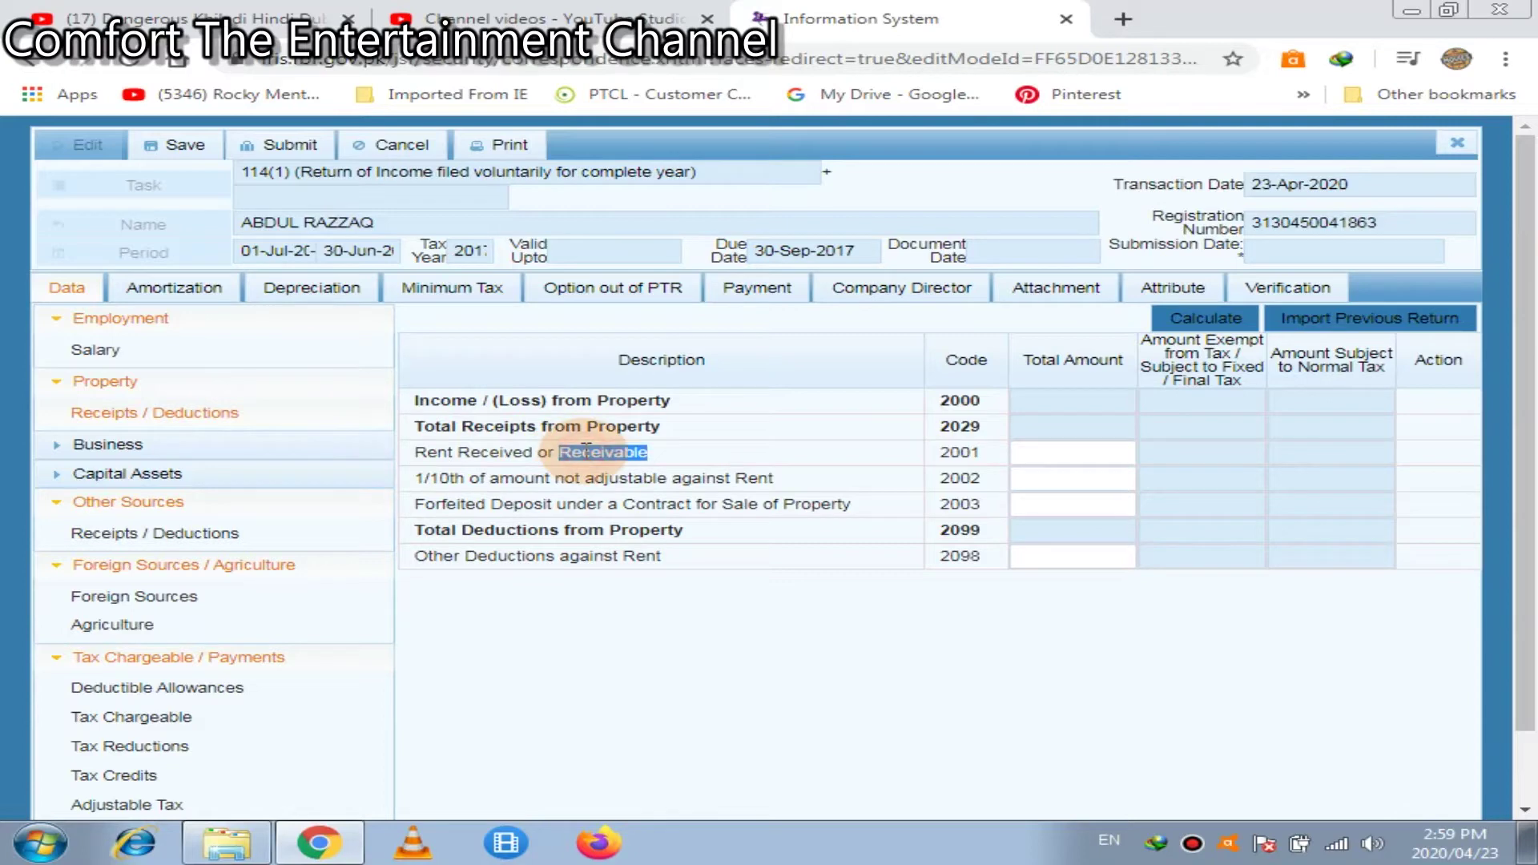
click(1049, 451)
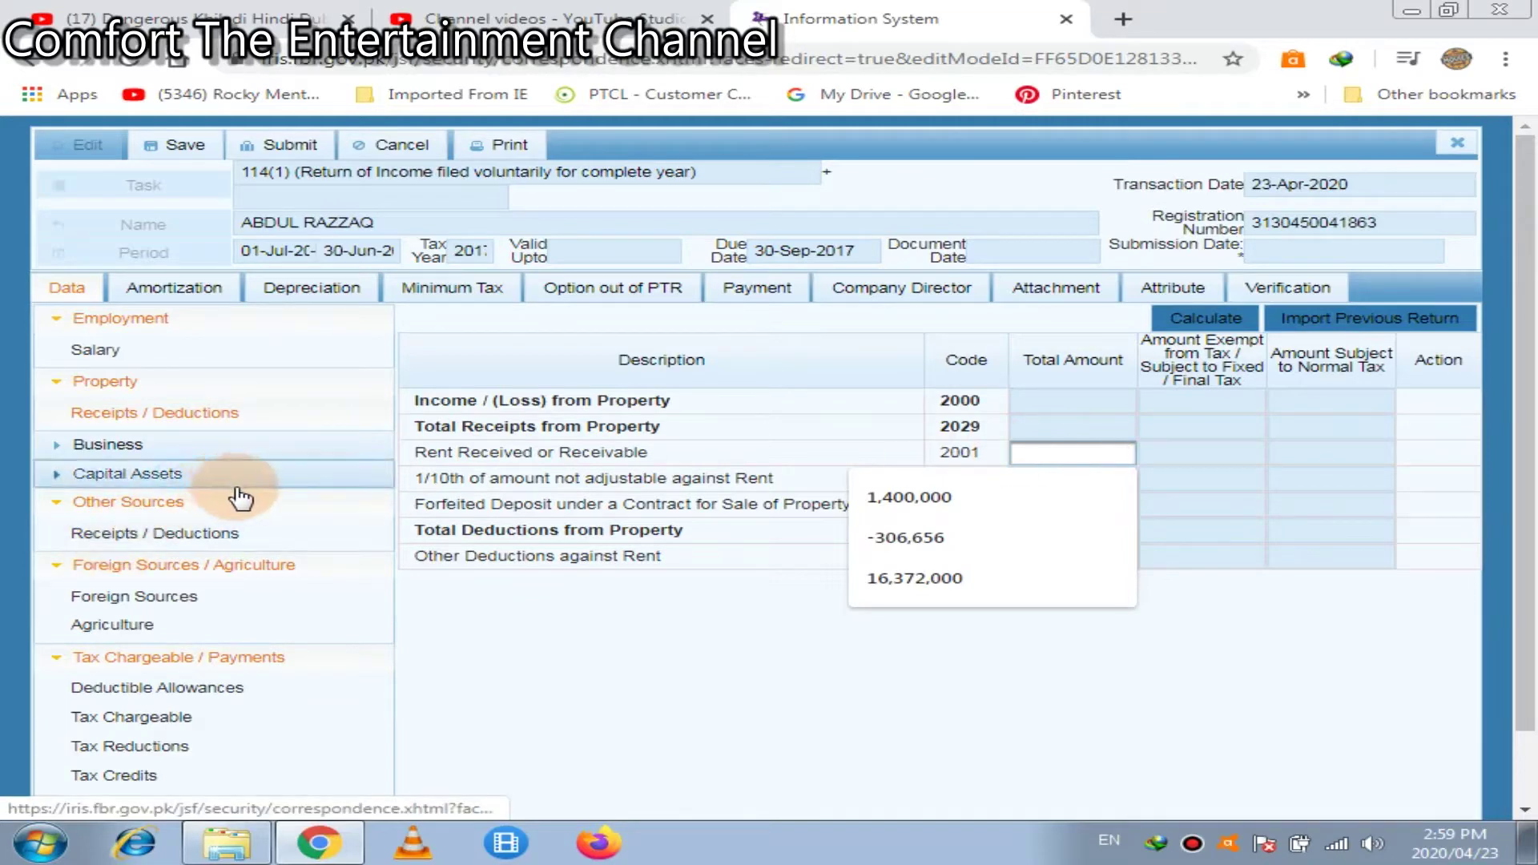
click(148, 535)
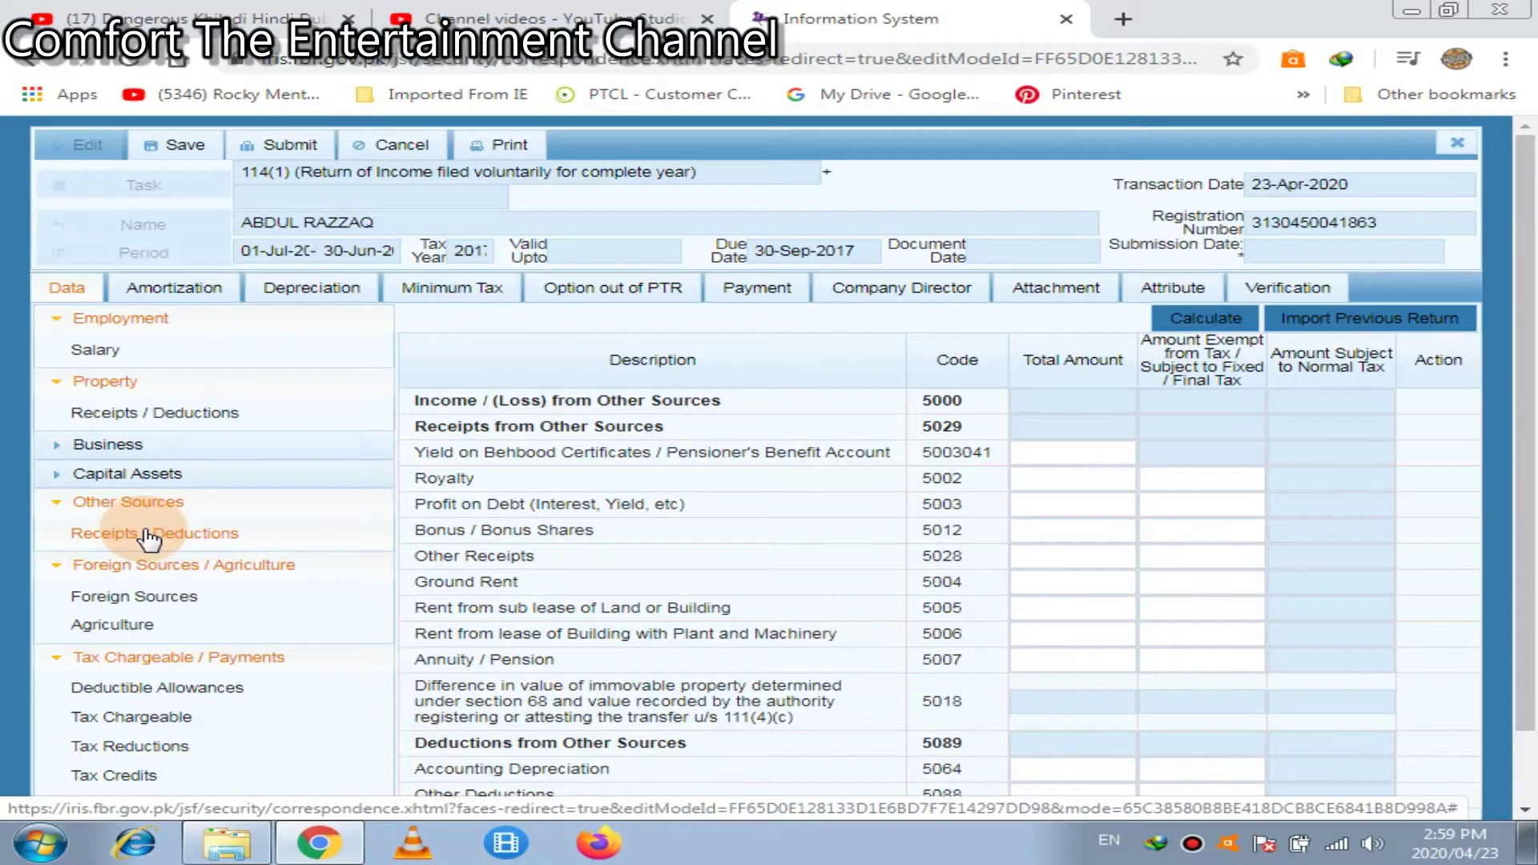
Enter 300000 for Profit on Debt (5003) under Other Sources and recalculate the totals
double_click(494, 454)
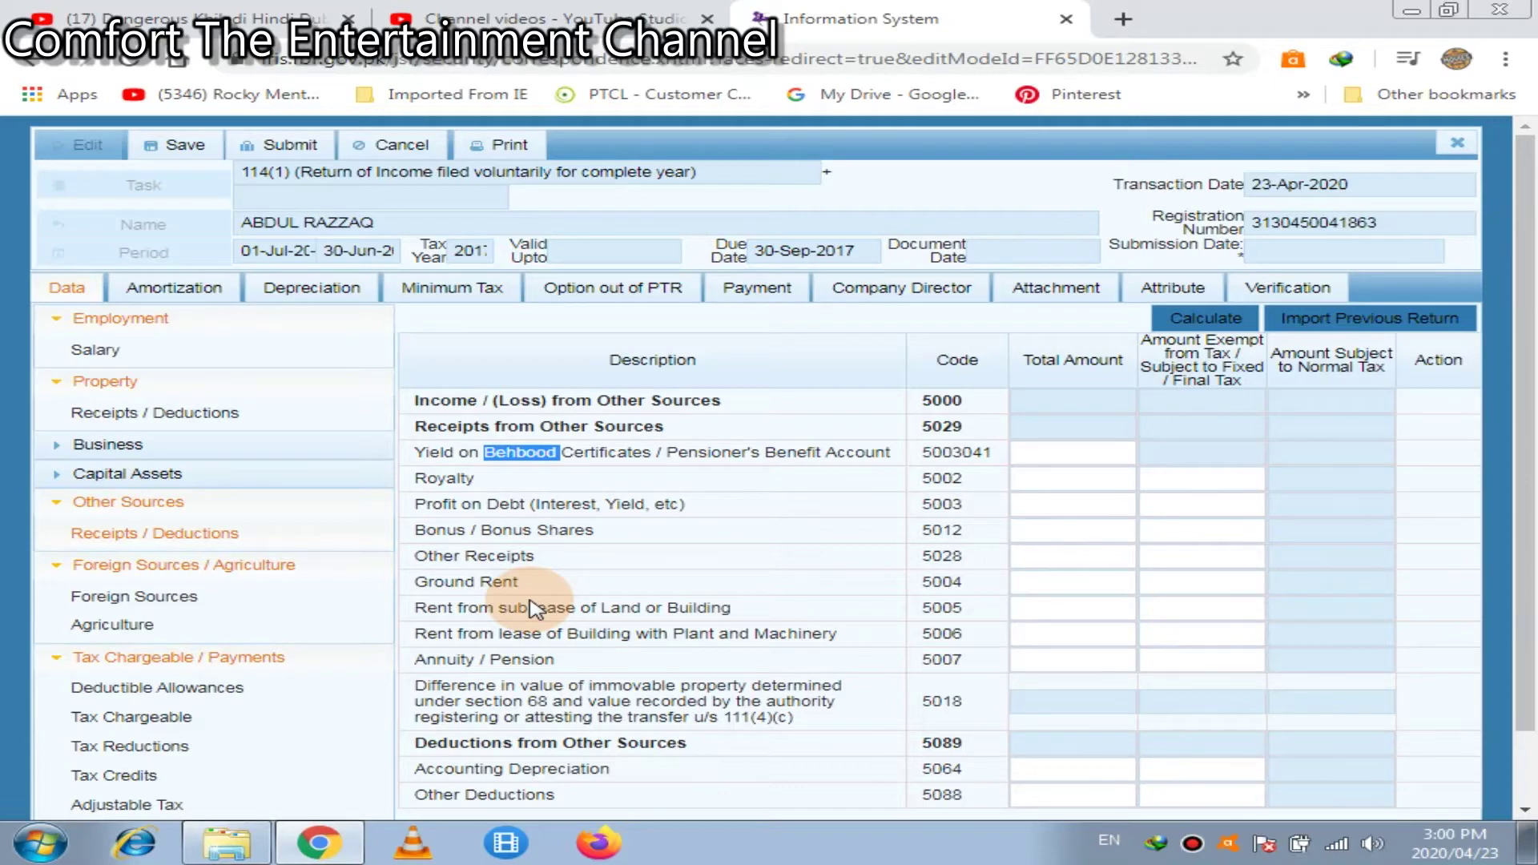
click(467, 515)
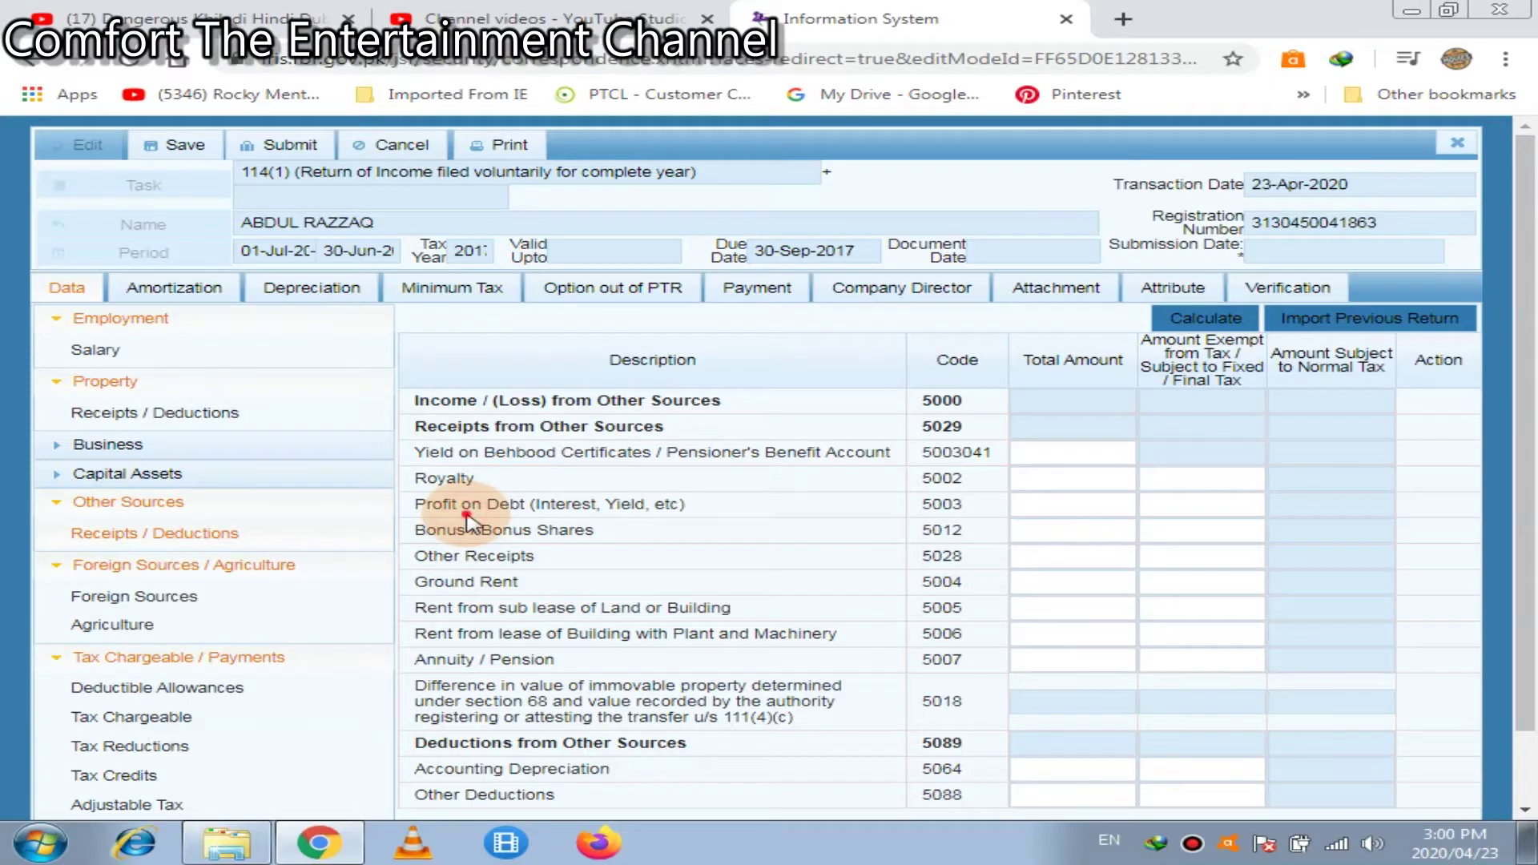
triple_click(475, 506)
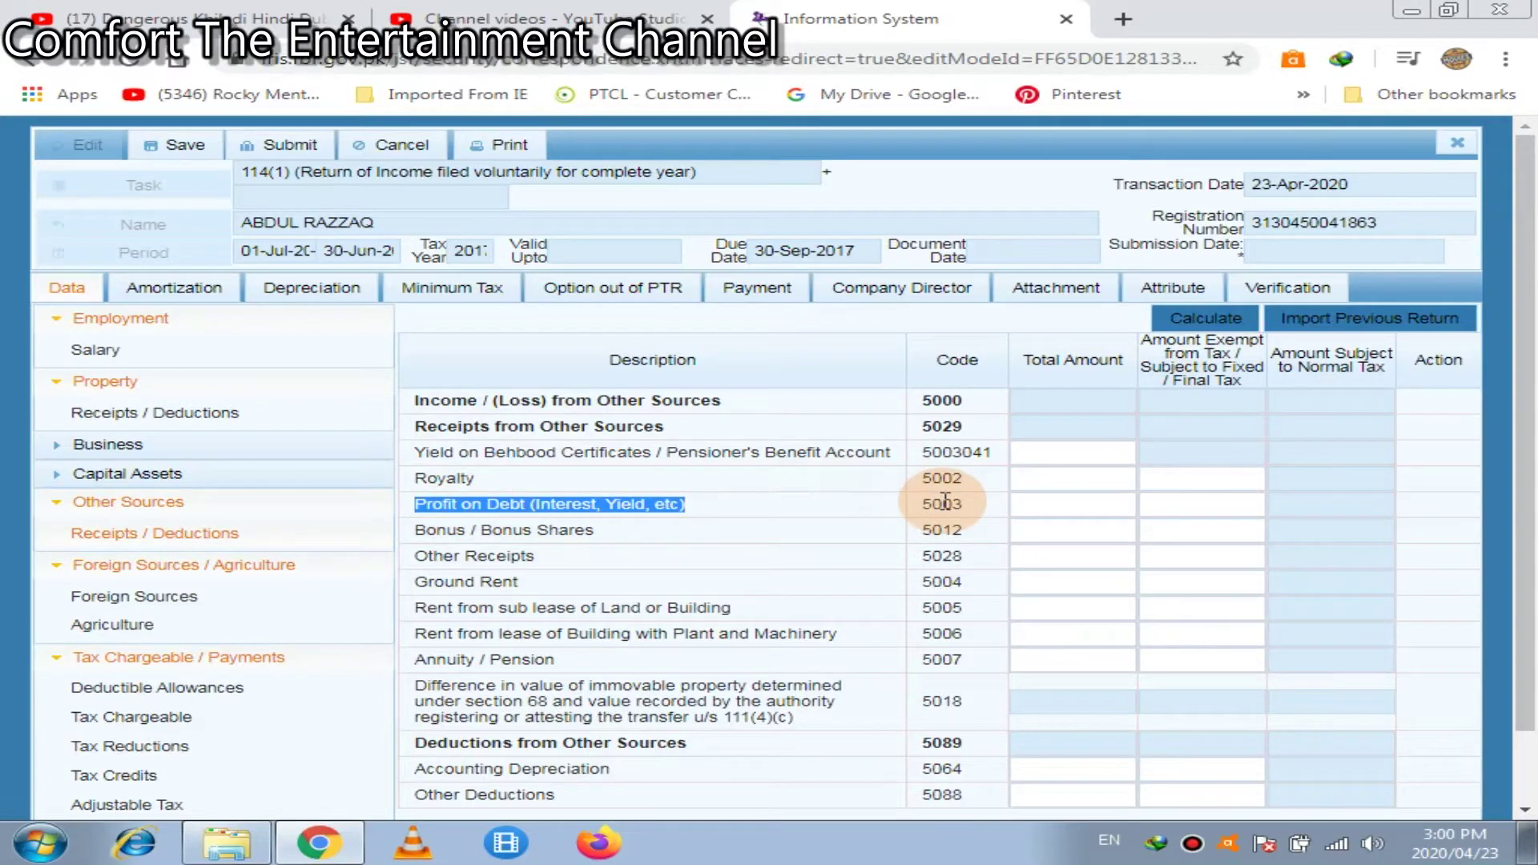
click(1086, 506)
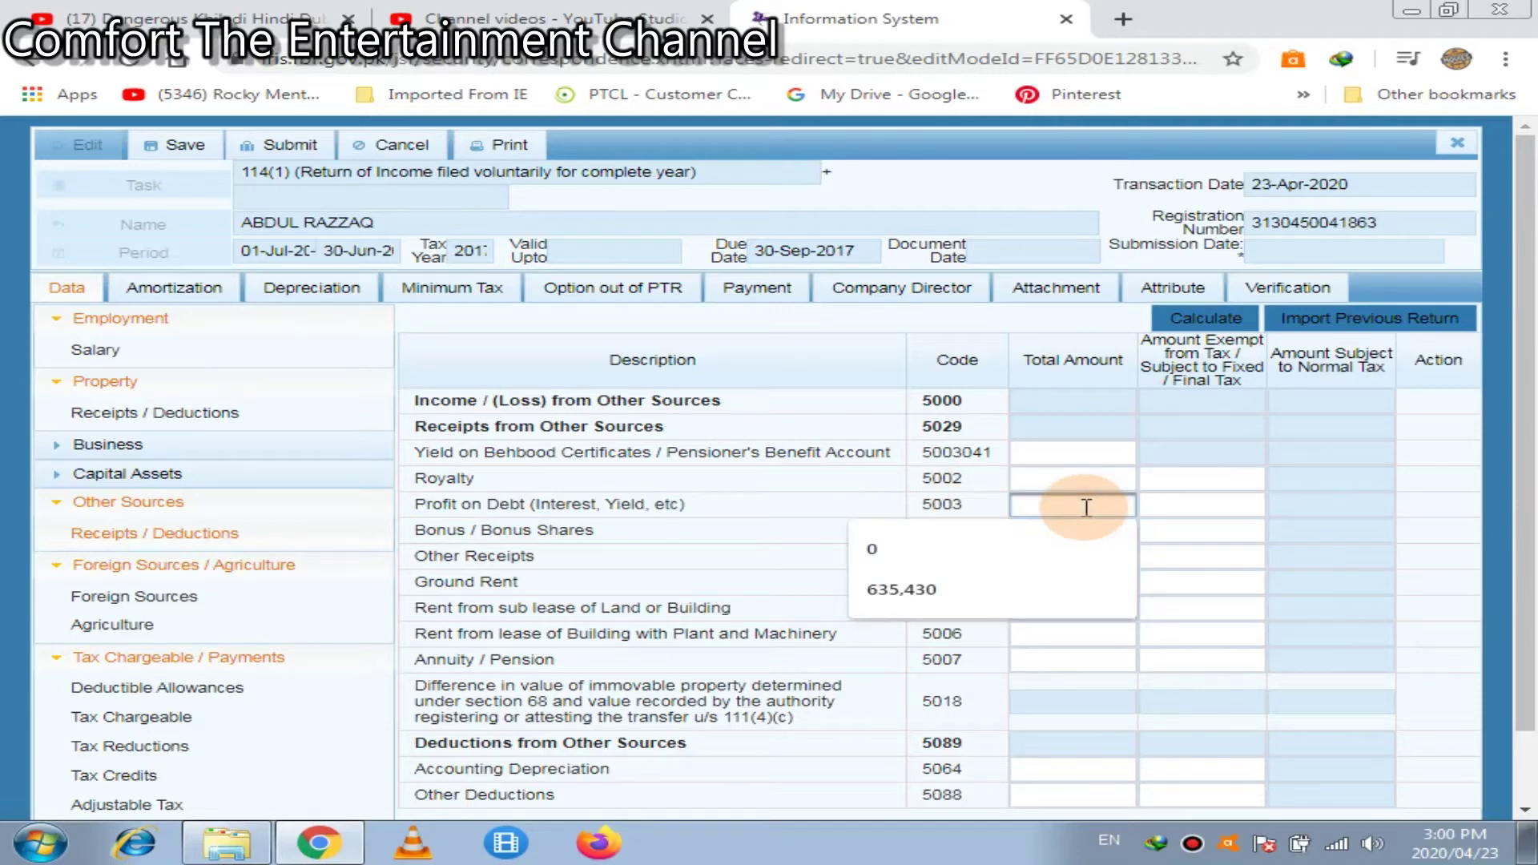
text(300000)
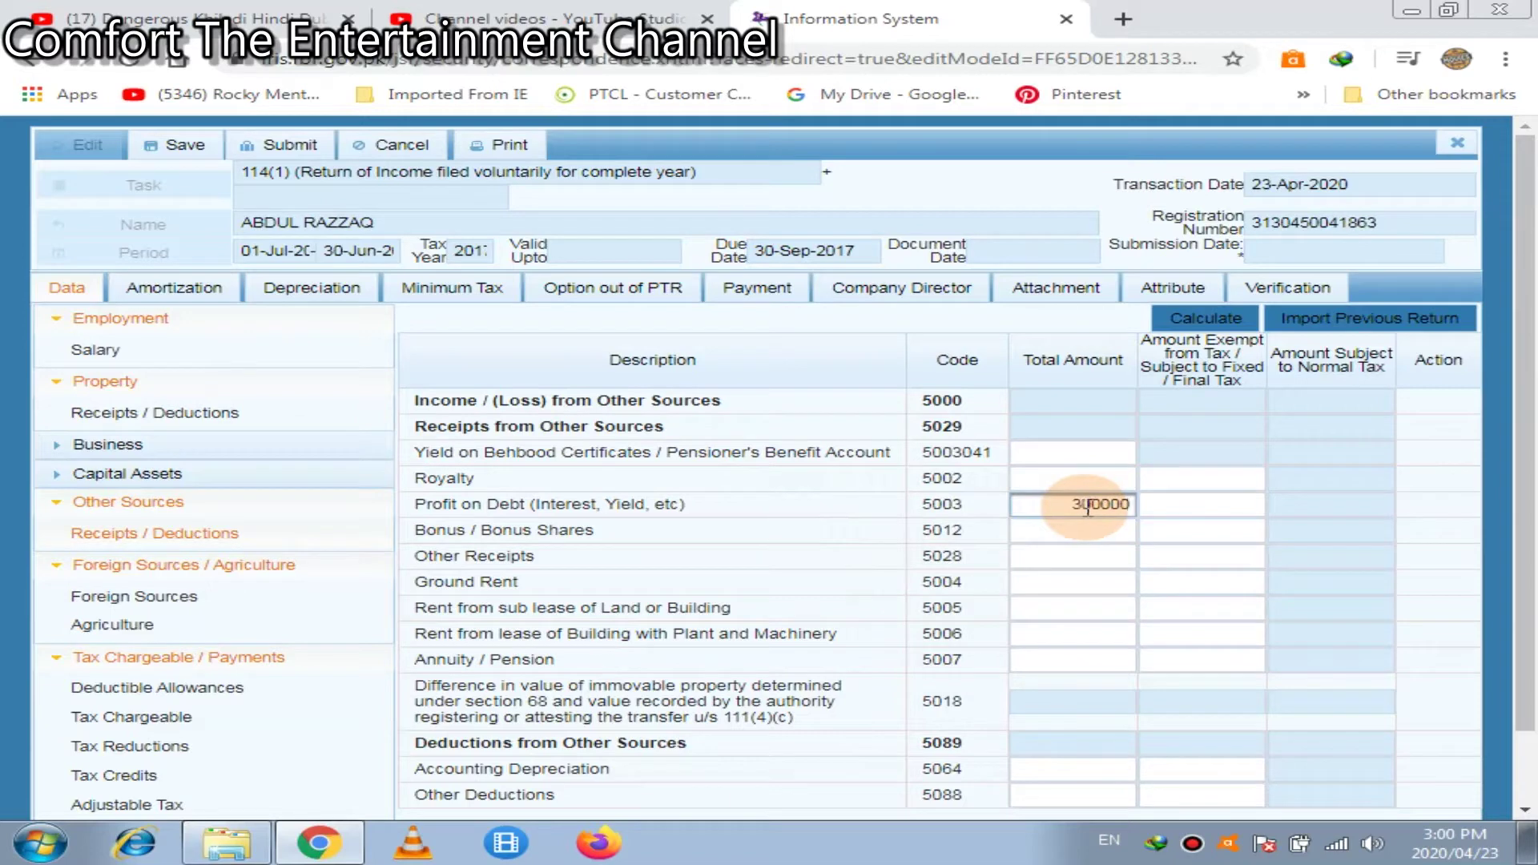
click(1229, 319)
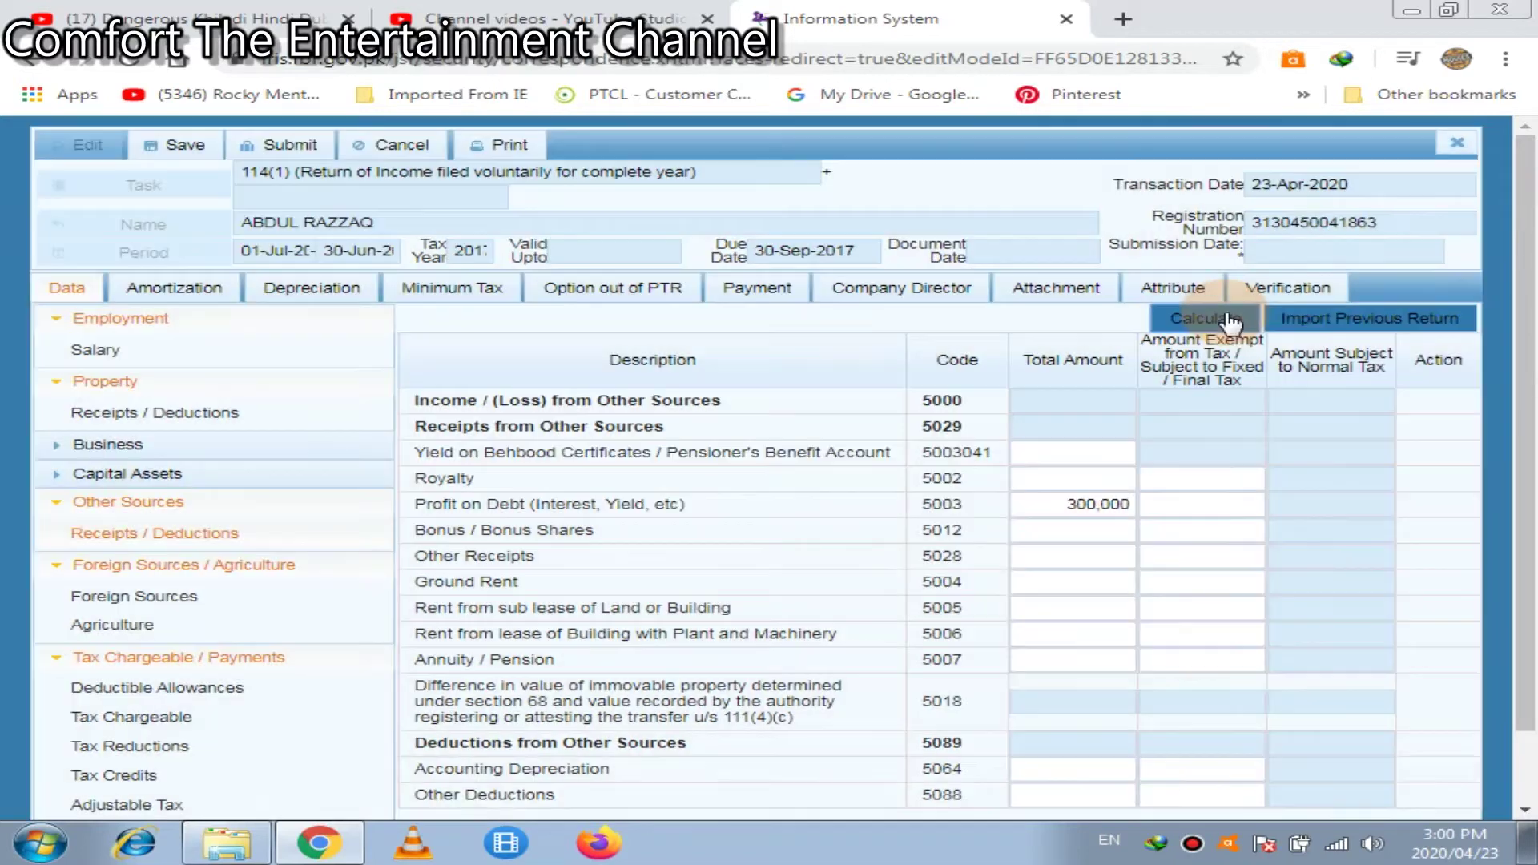
click(1229, 319)
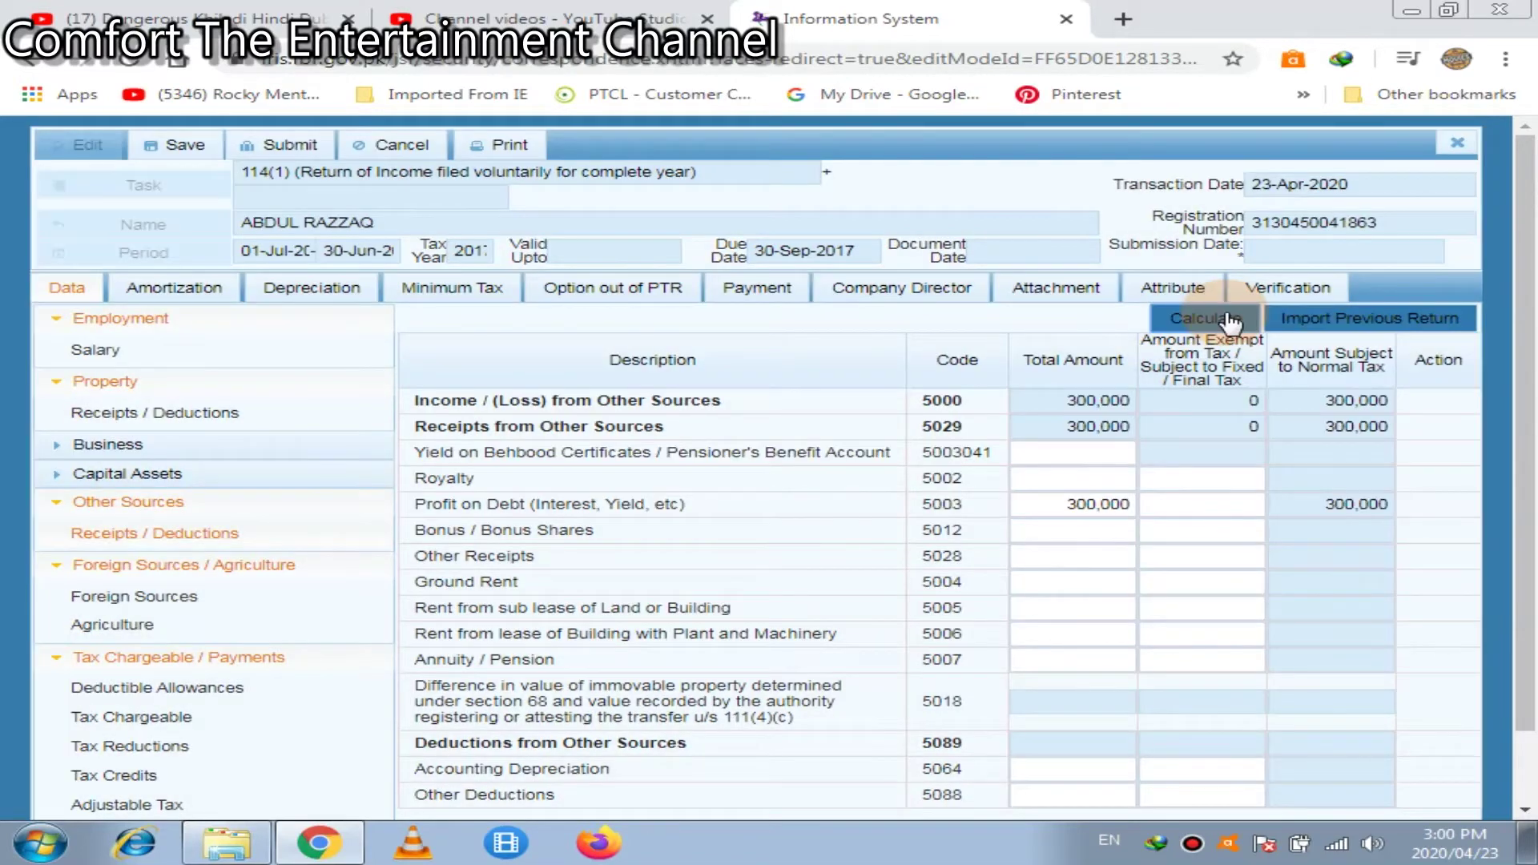
click(1216, 525)
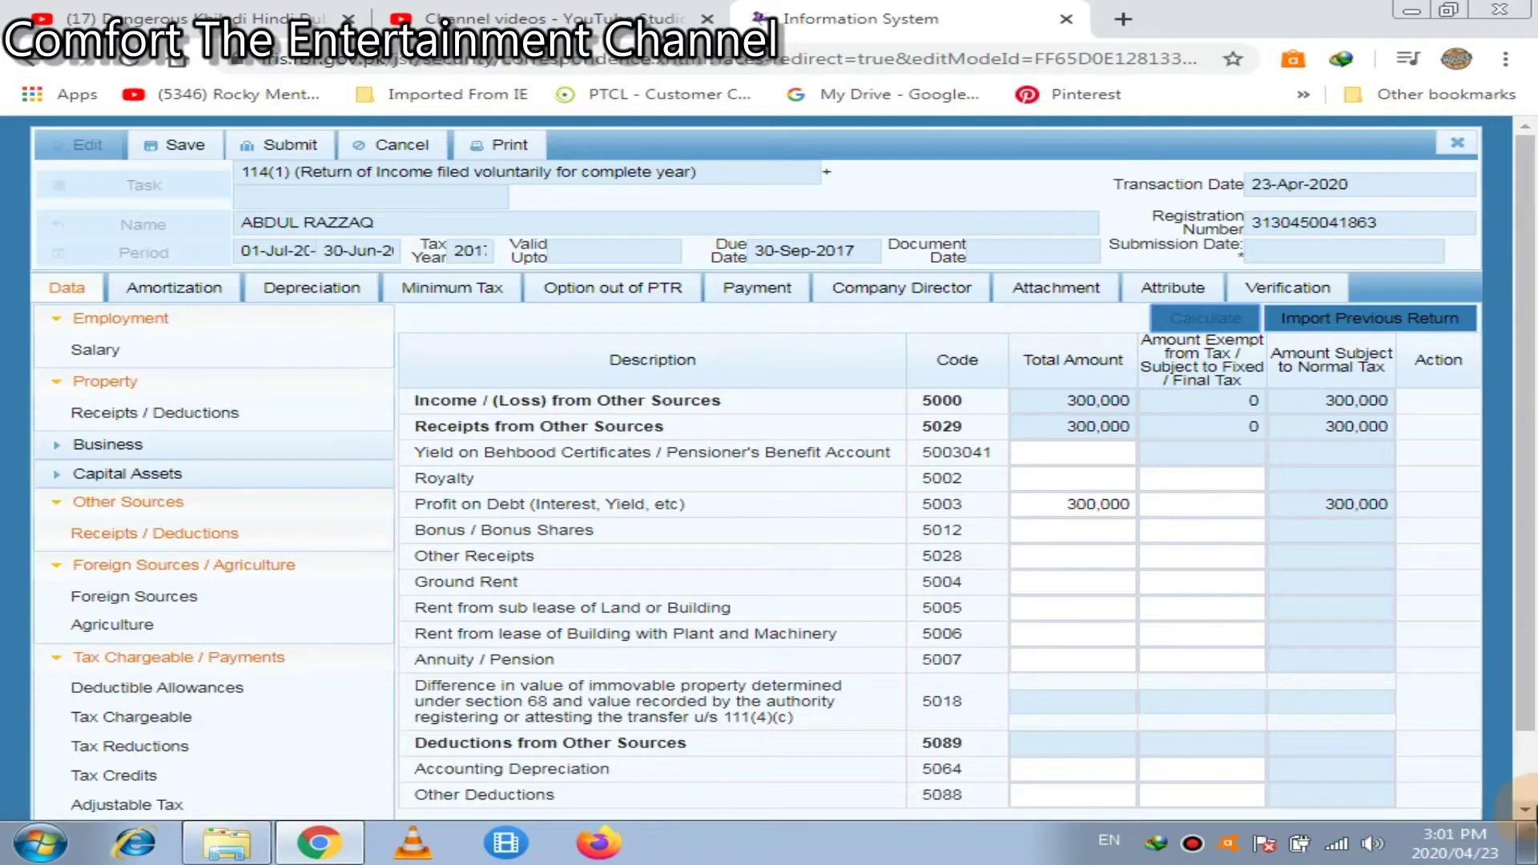
Claim 100000 Educational Expenses (9008) in deductible allowances, recalculate, and close the children-count warning
scroll(1529, 801, down, 1)
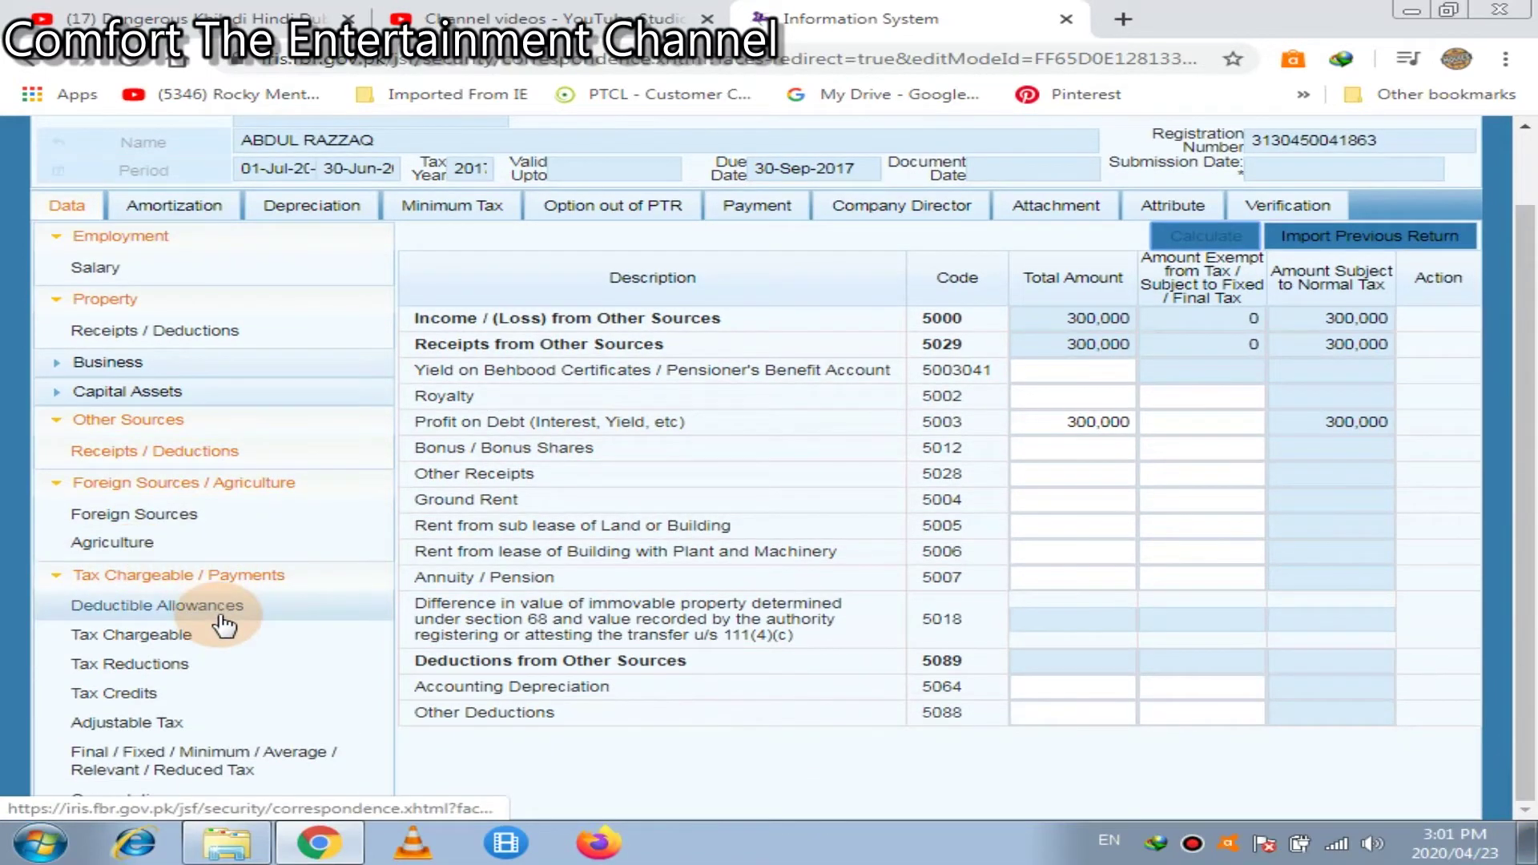
click(224, 625)
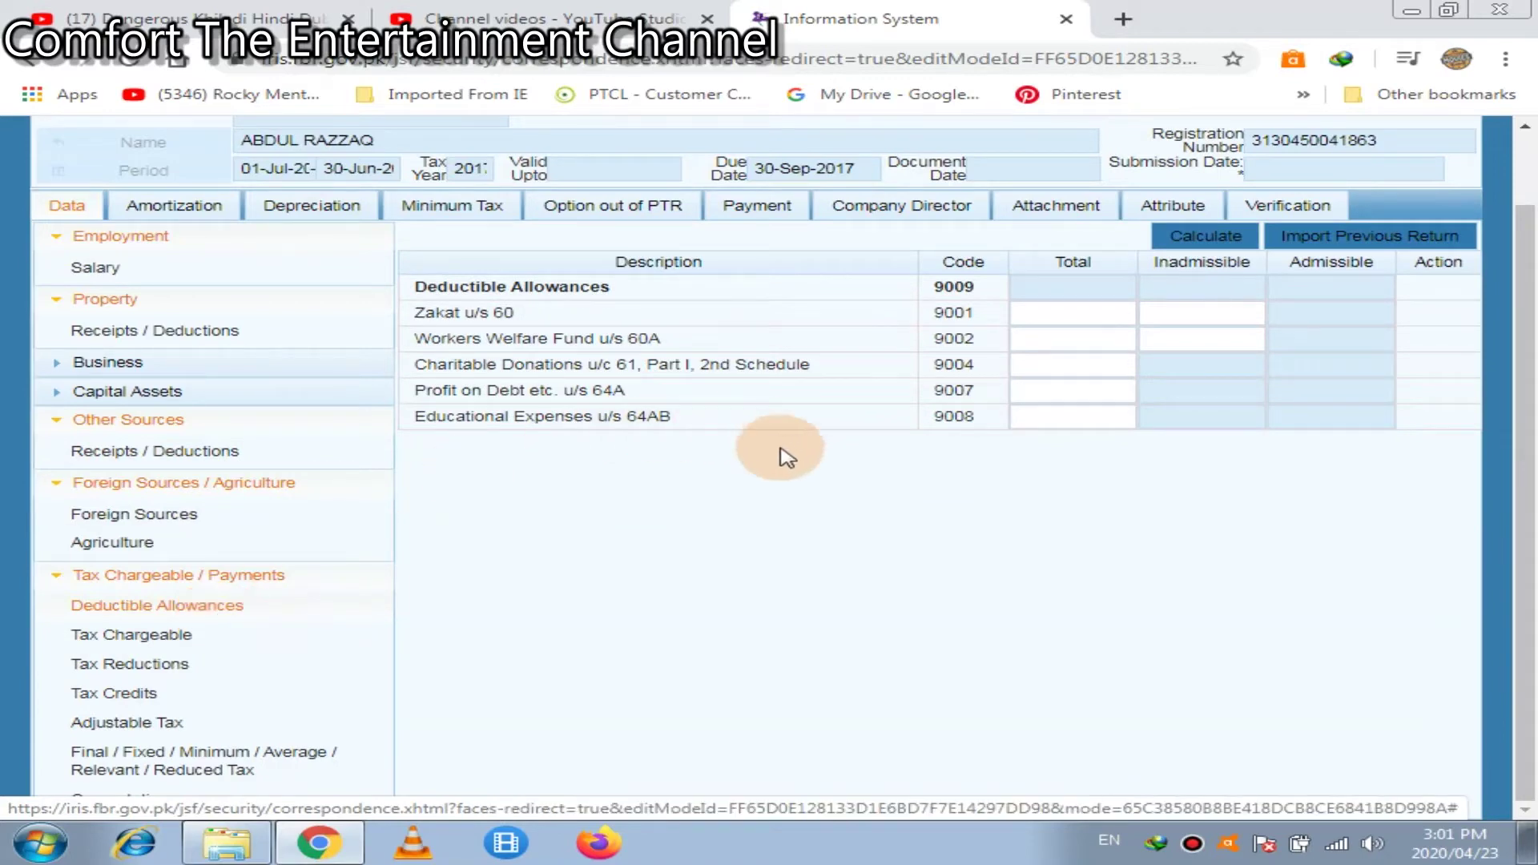
click(1069, 418)
click(1069, 417)
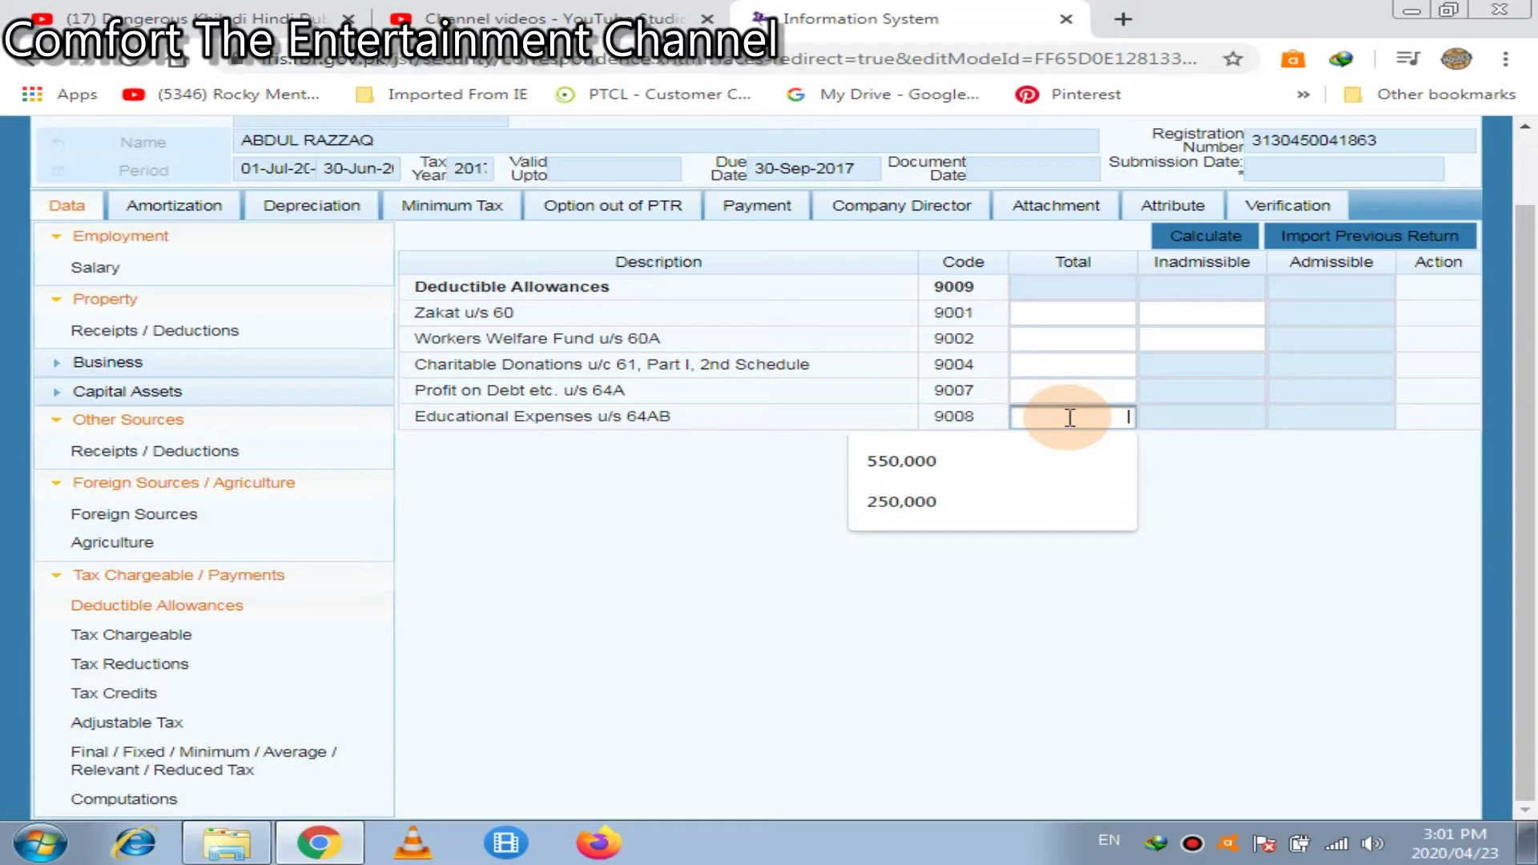
text(100000)
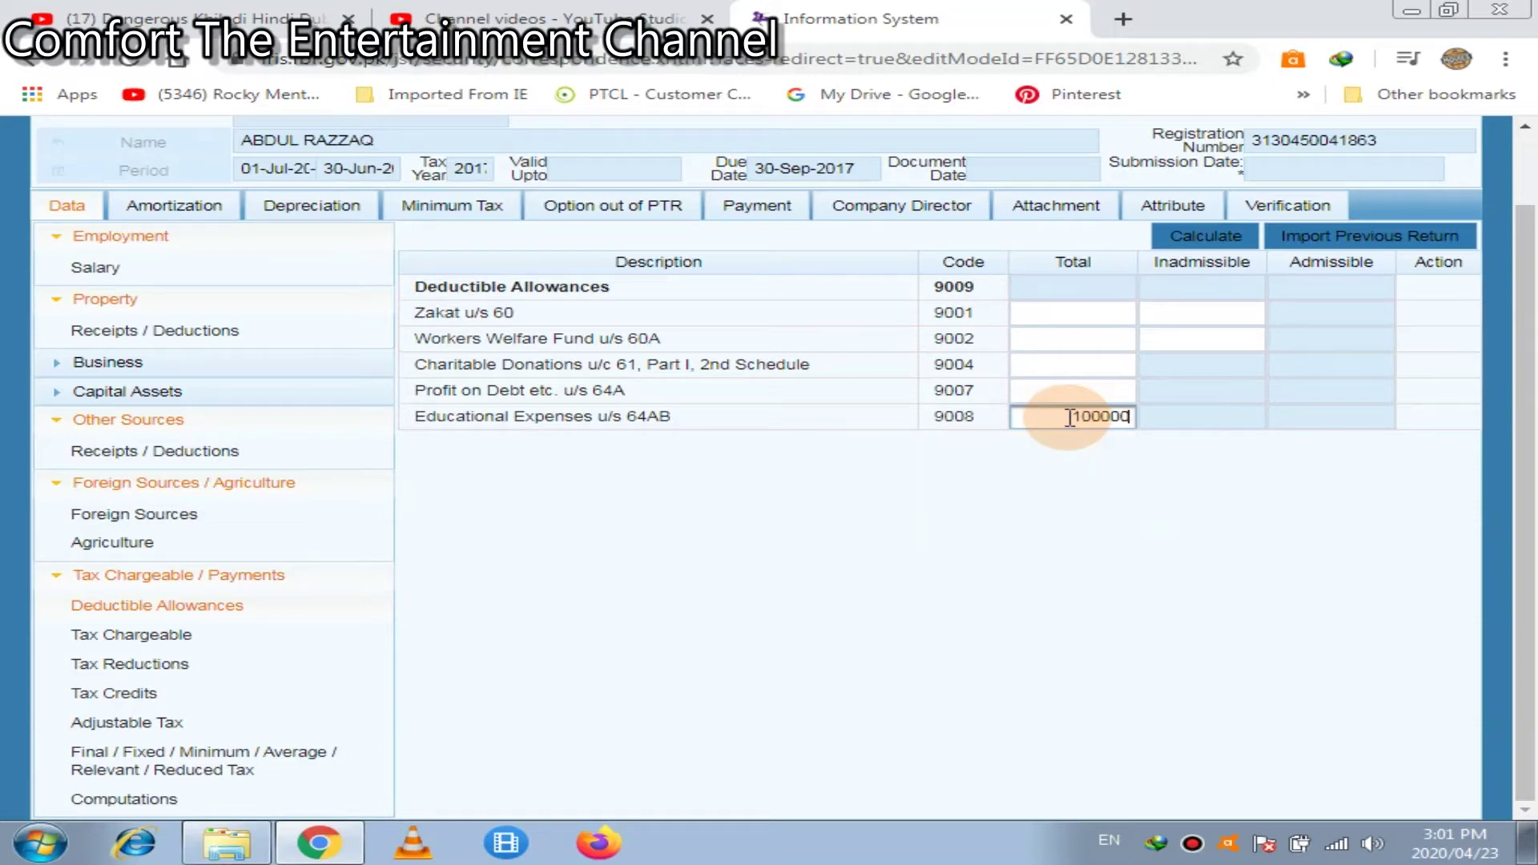
click(1209, 244)
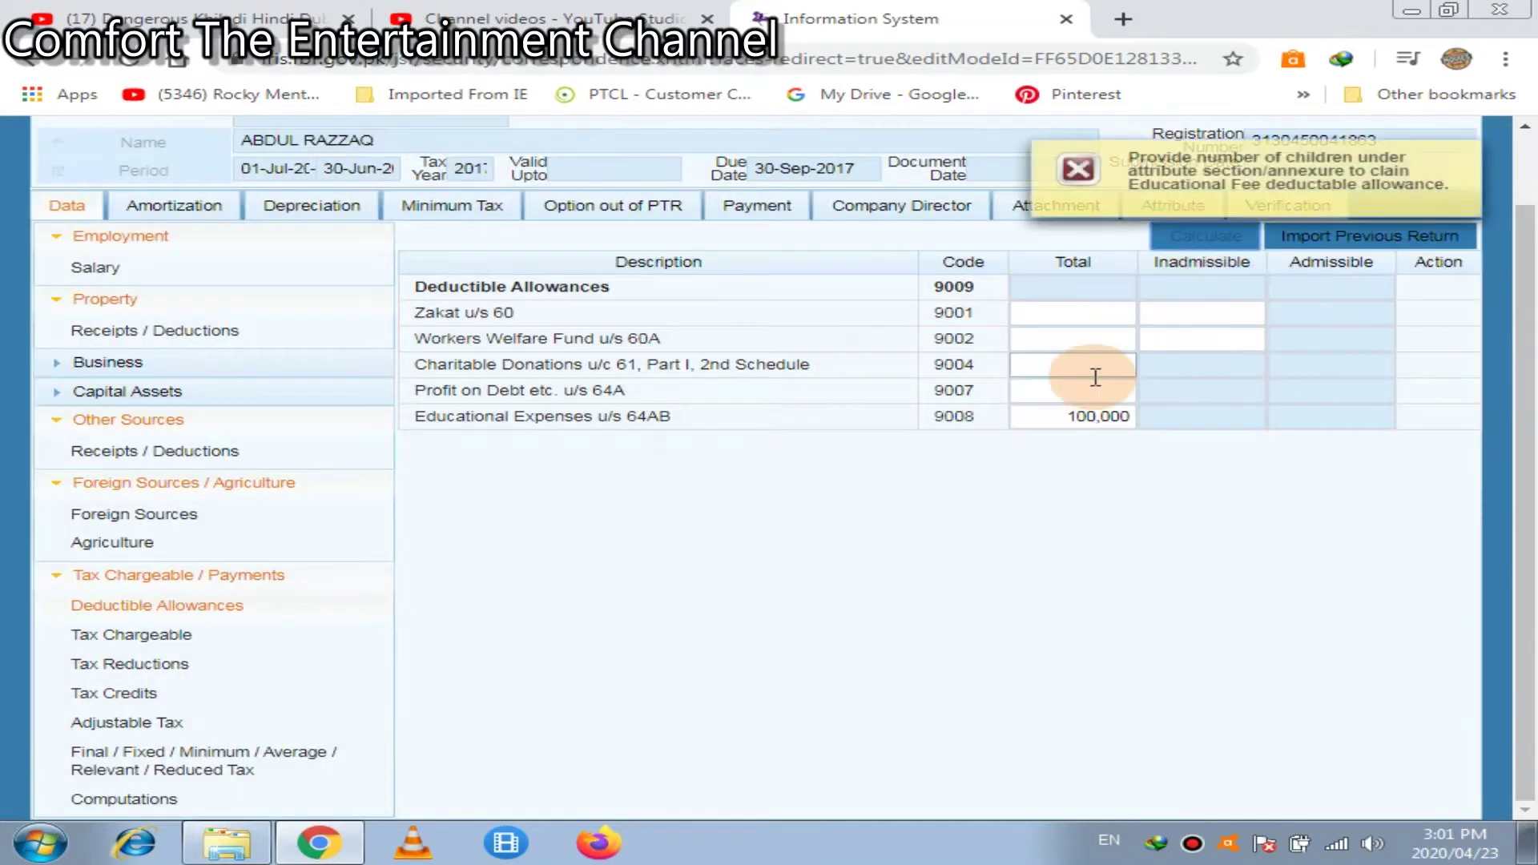
click(1046, 403)
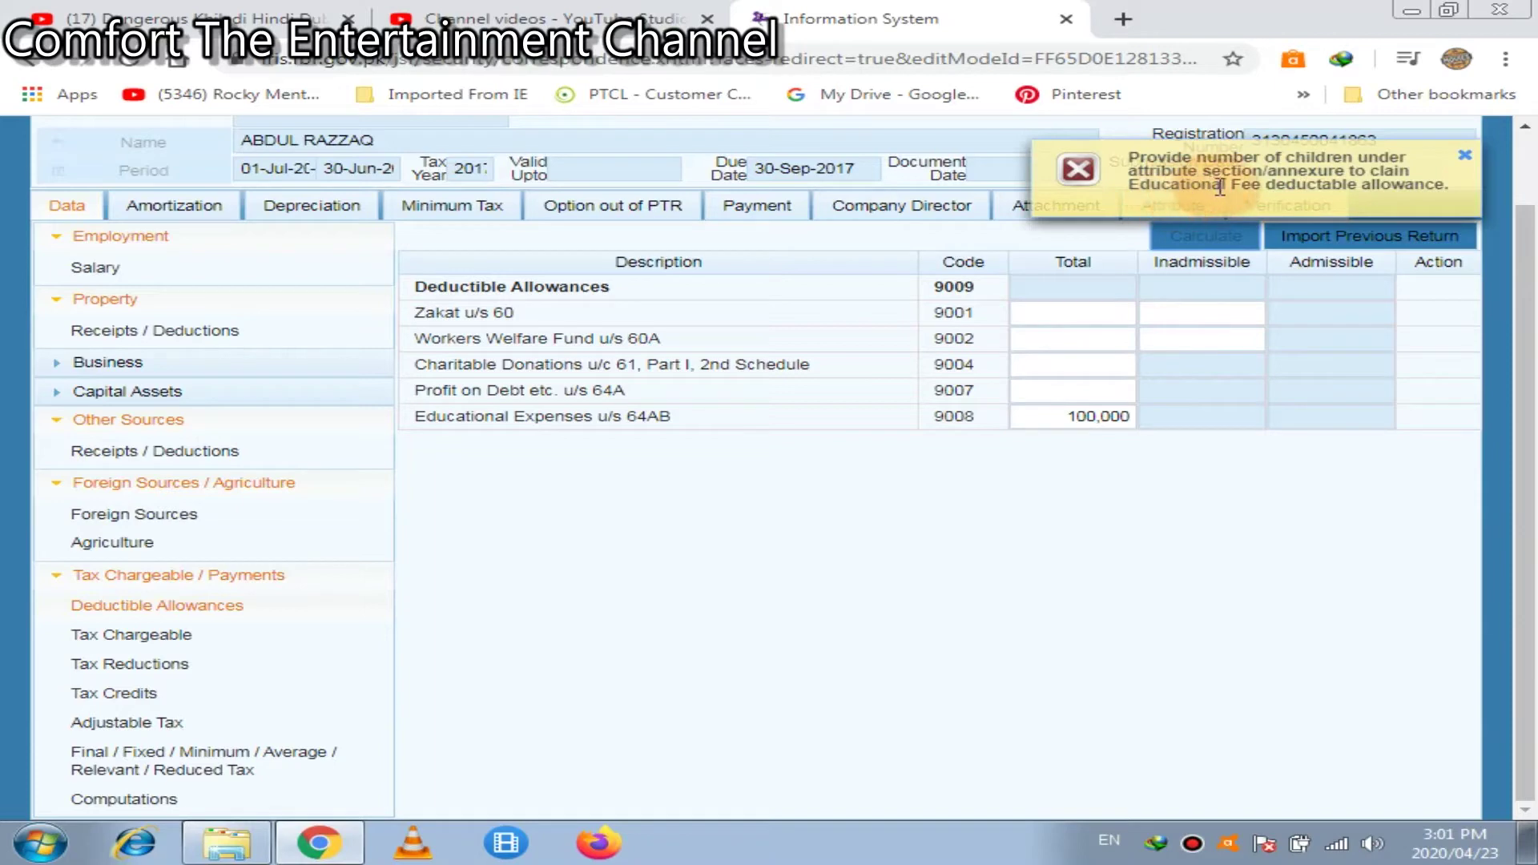
click(1236, 415)
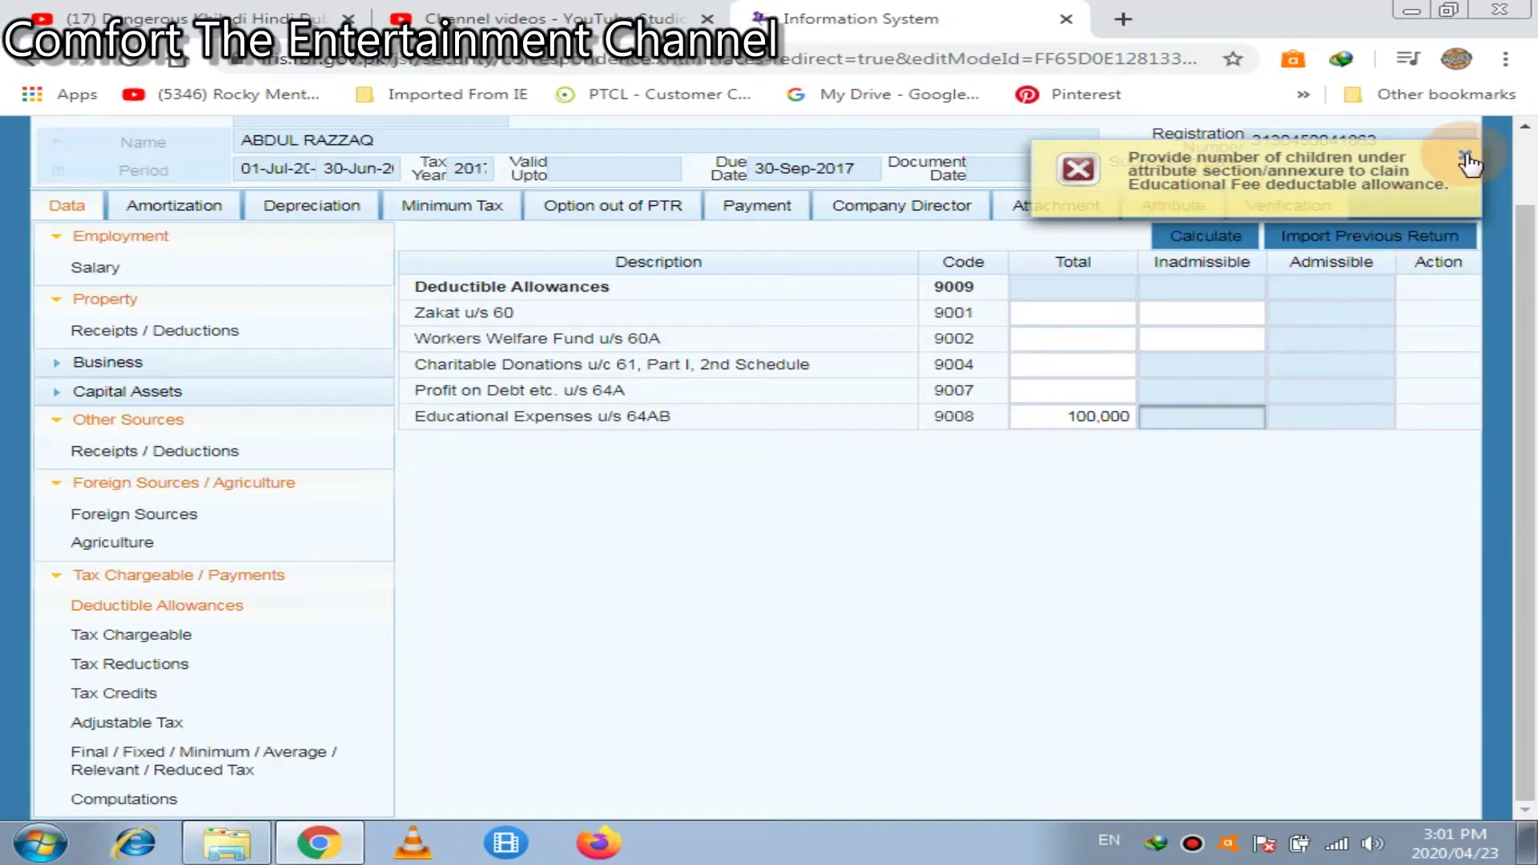
click(1466, 157)
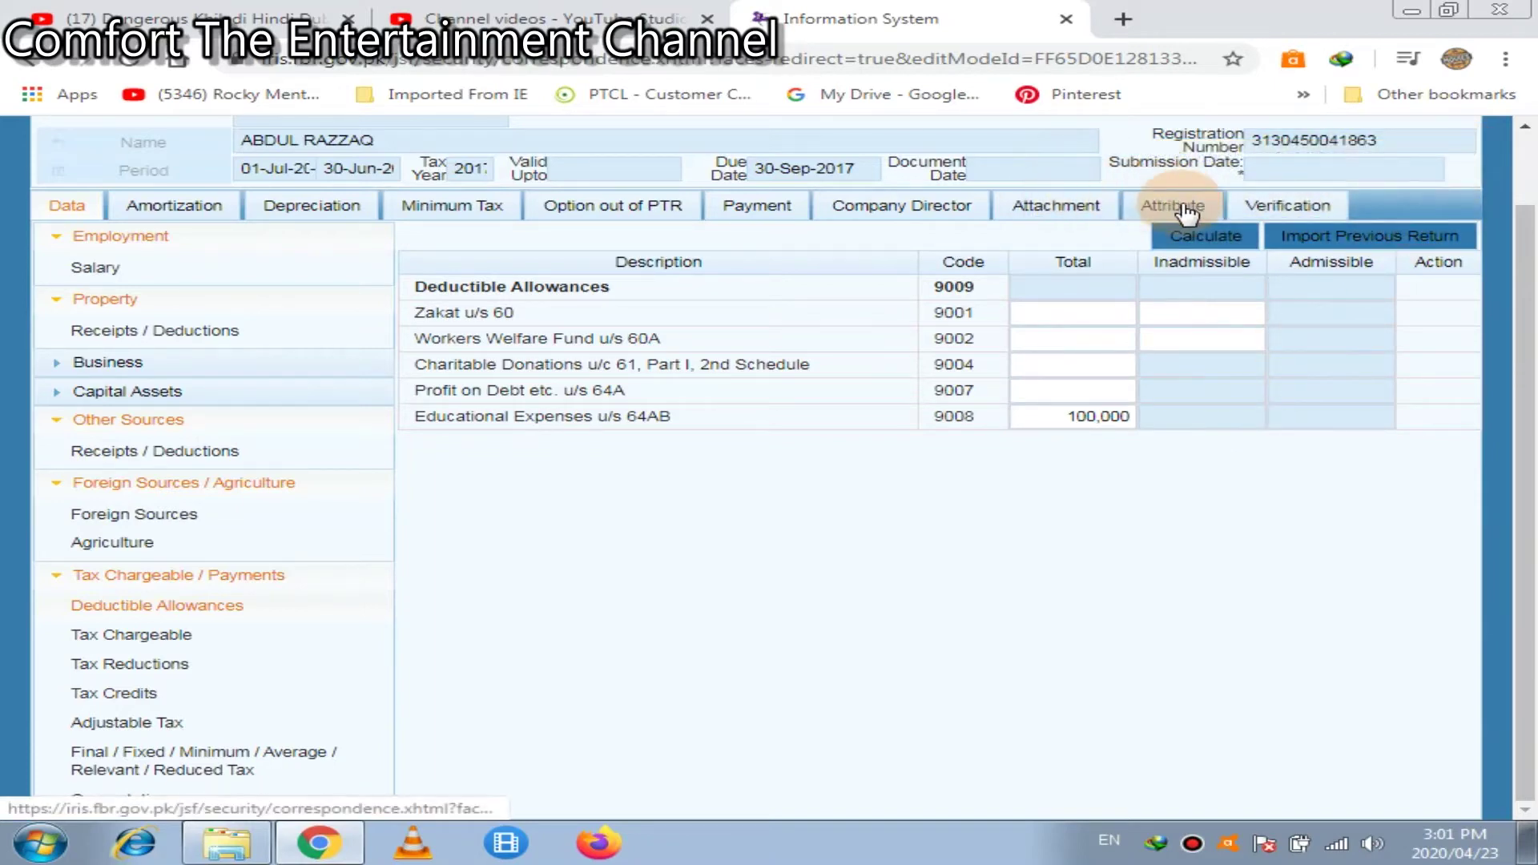
On the Attribute tab, set 4 children for education fees and Residence Status to Resident
click(1188, 208)
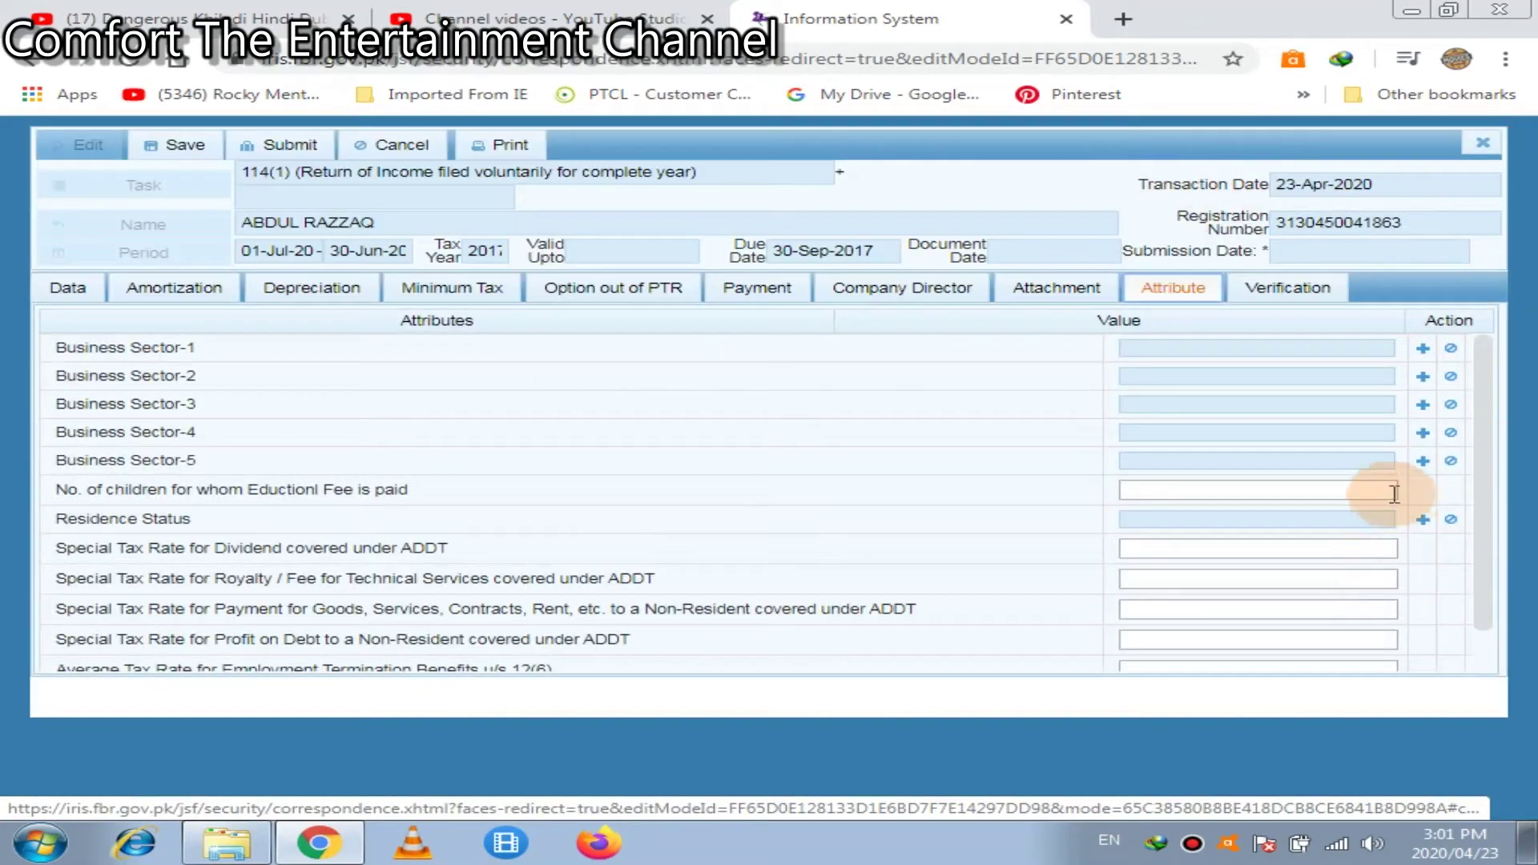
click(1370, 490)
text(4)
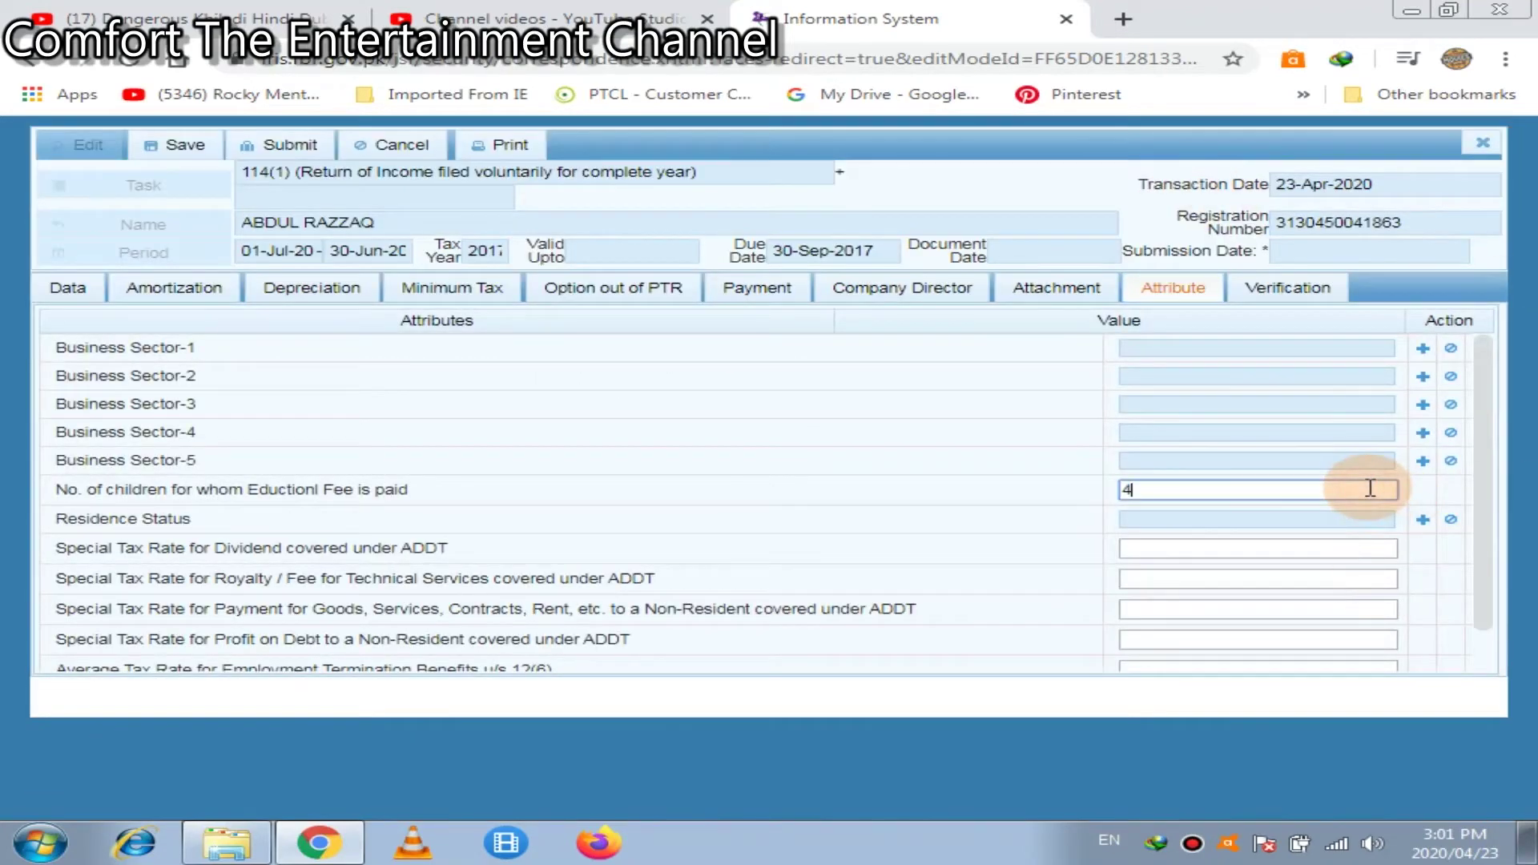
click(1423, 520)
click(1423, 520)
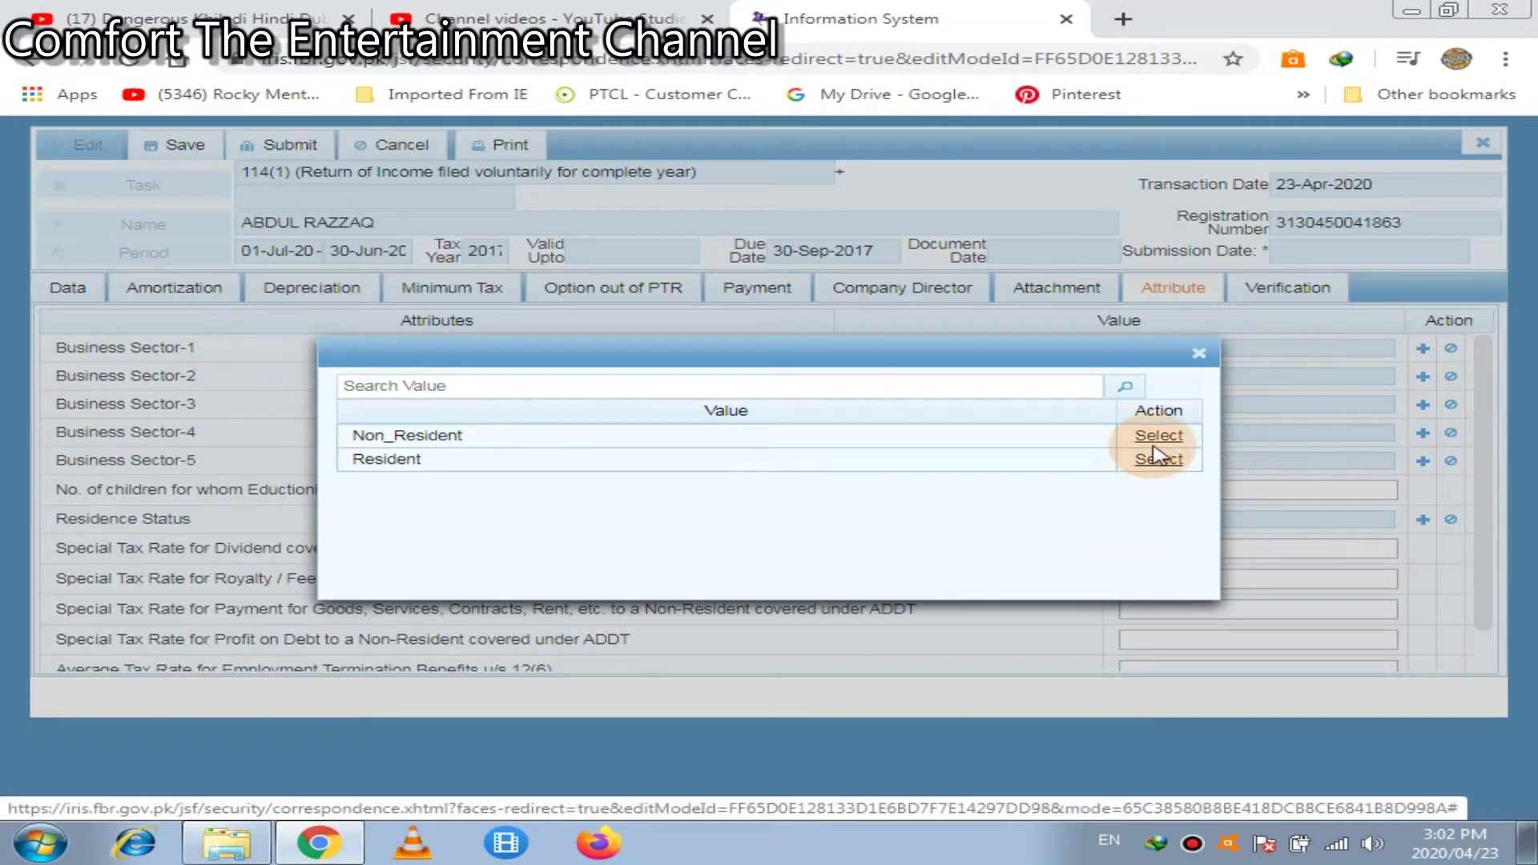
click(1161, 462)
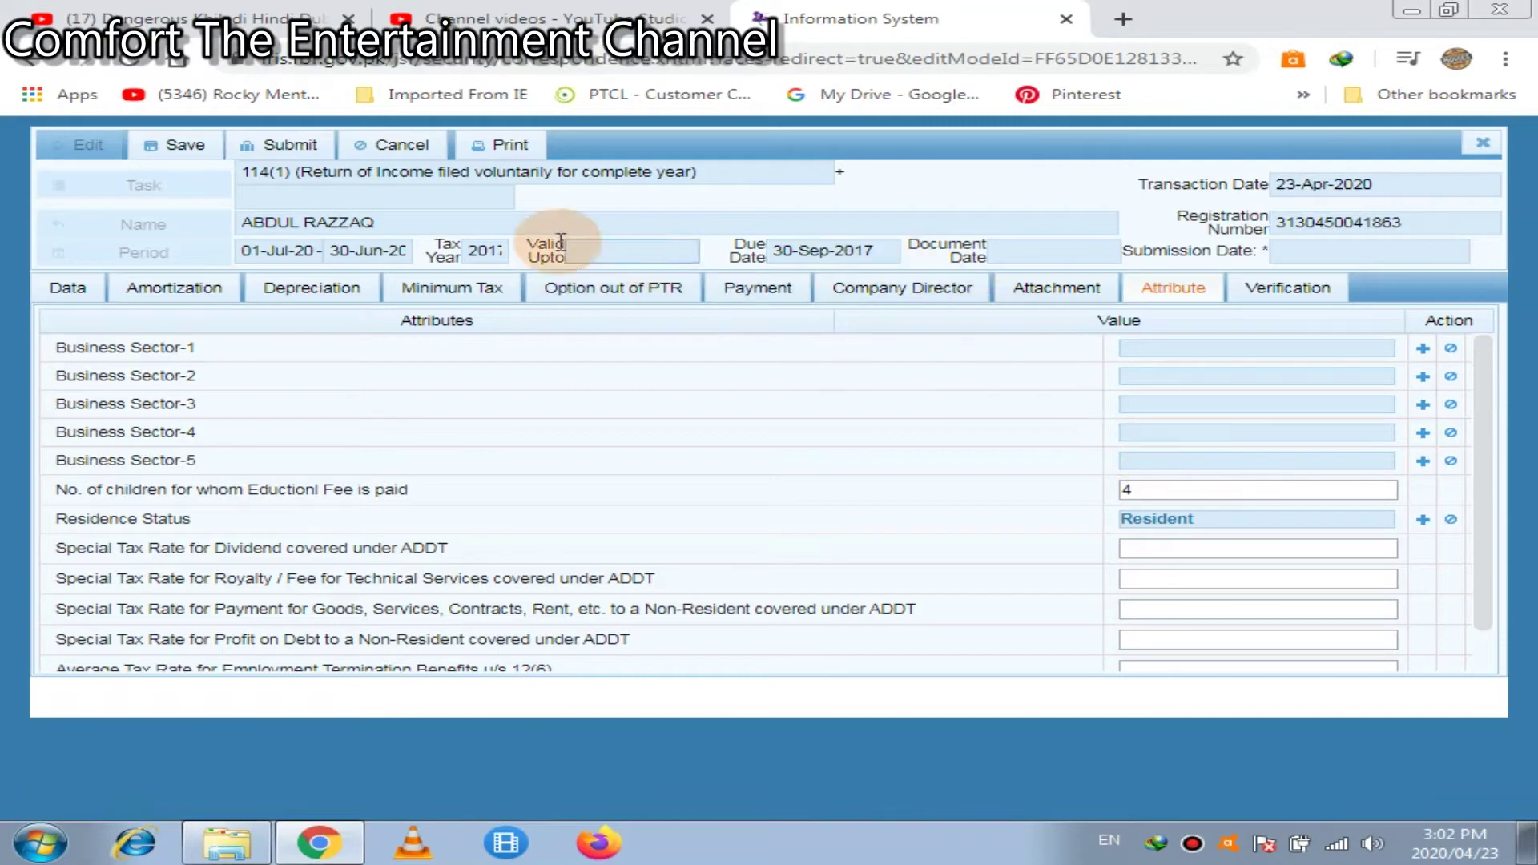
Save the return, enter 21000 profit on debt (9007), and recalculate allowances to 26,000
click(186, 146)
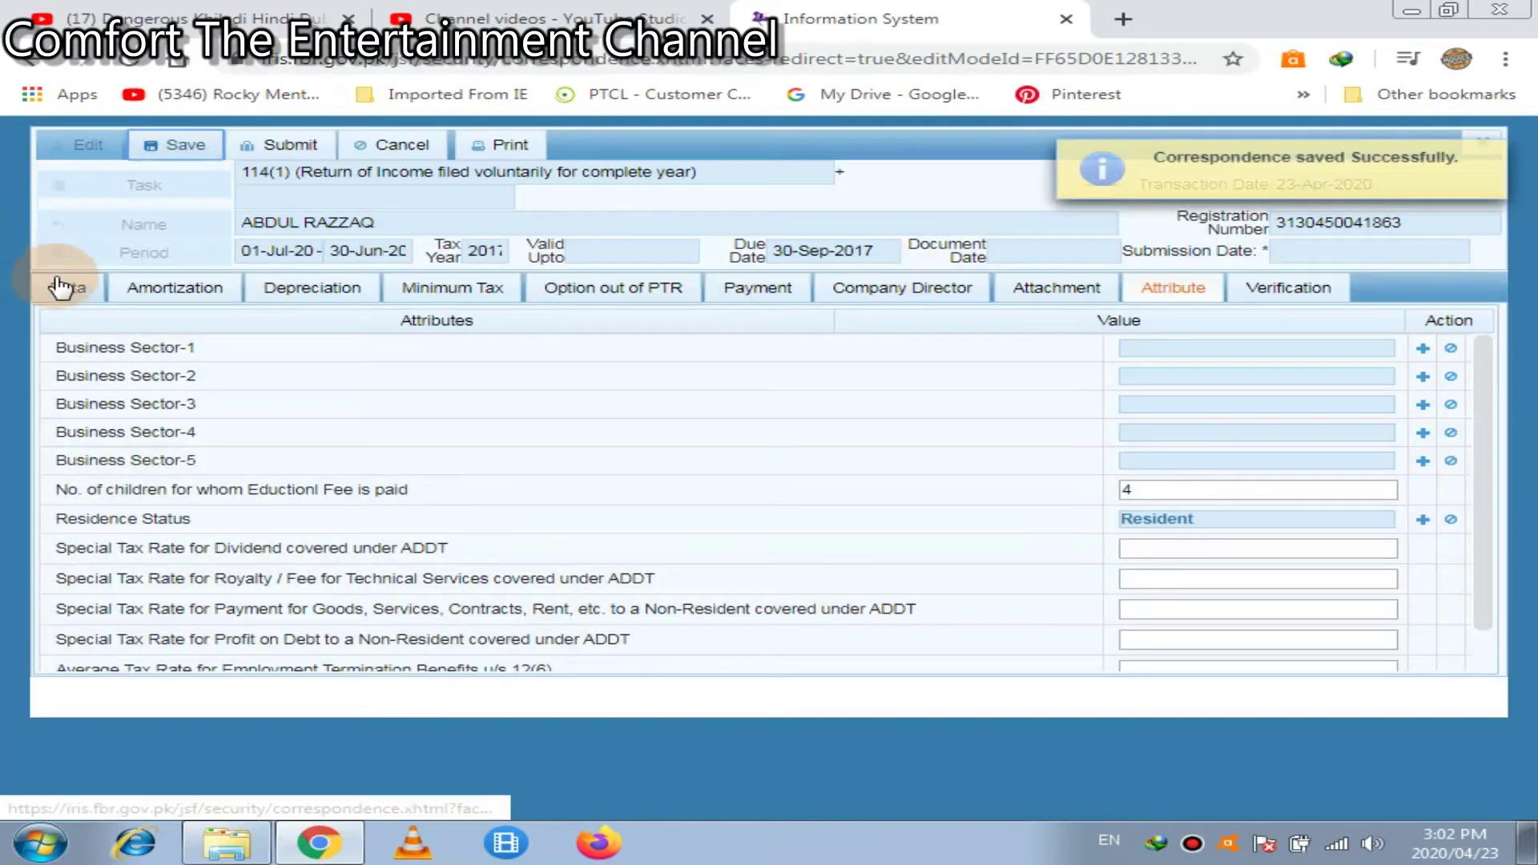
click(65, 293)
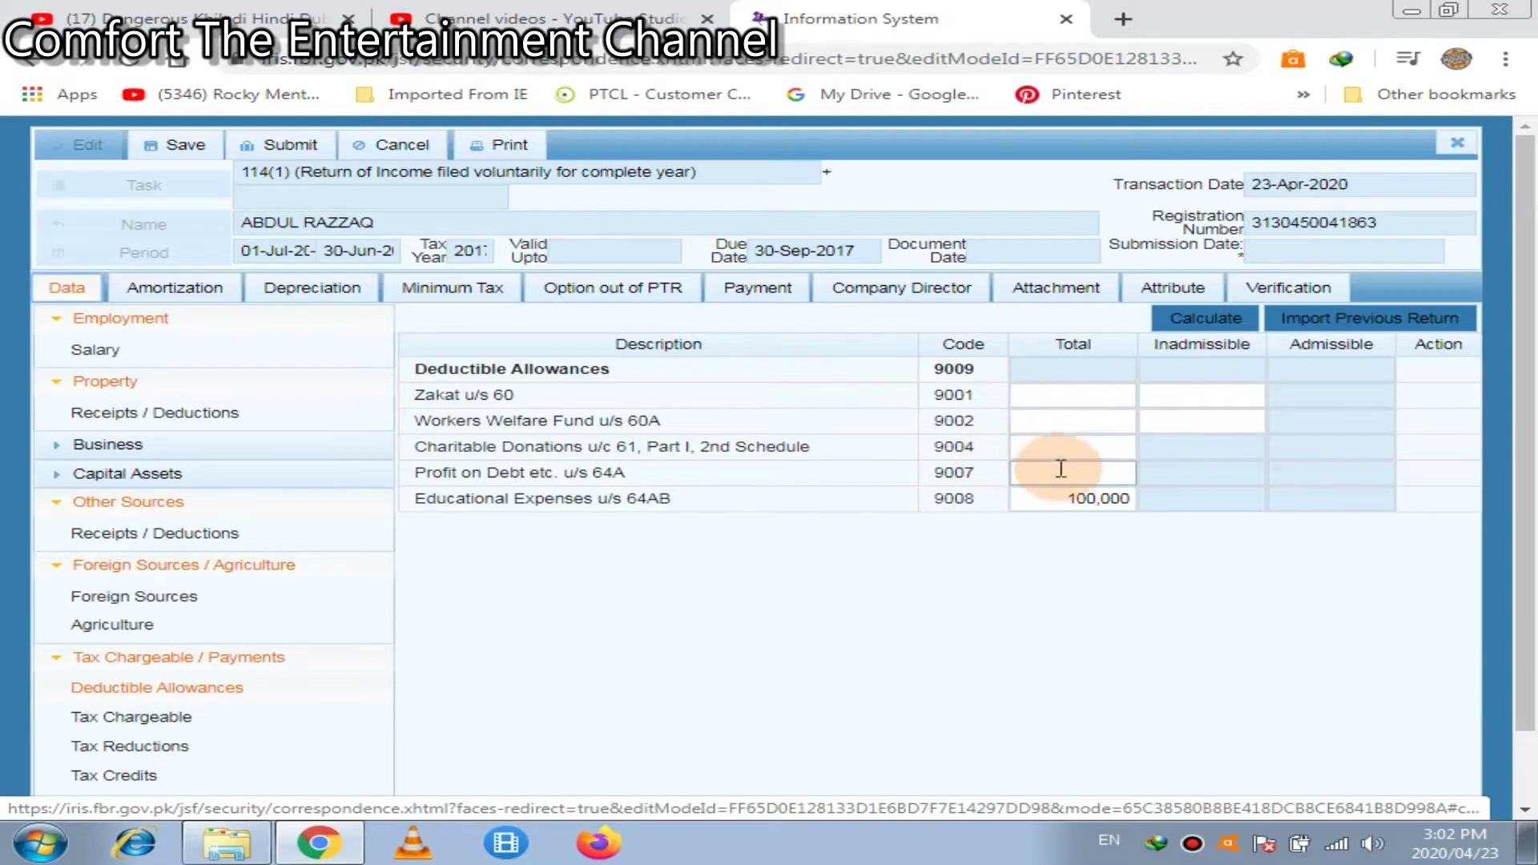
click(1062, 471)
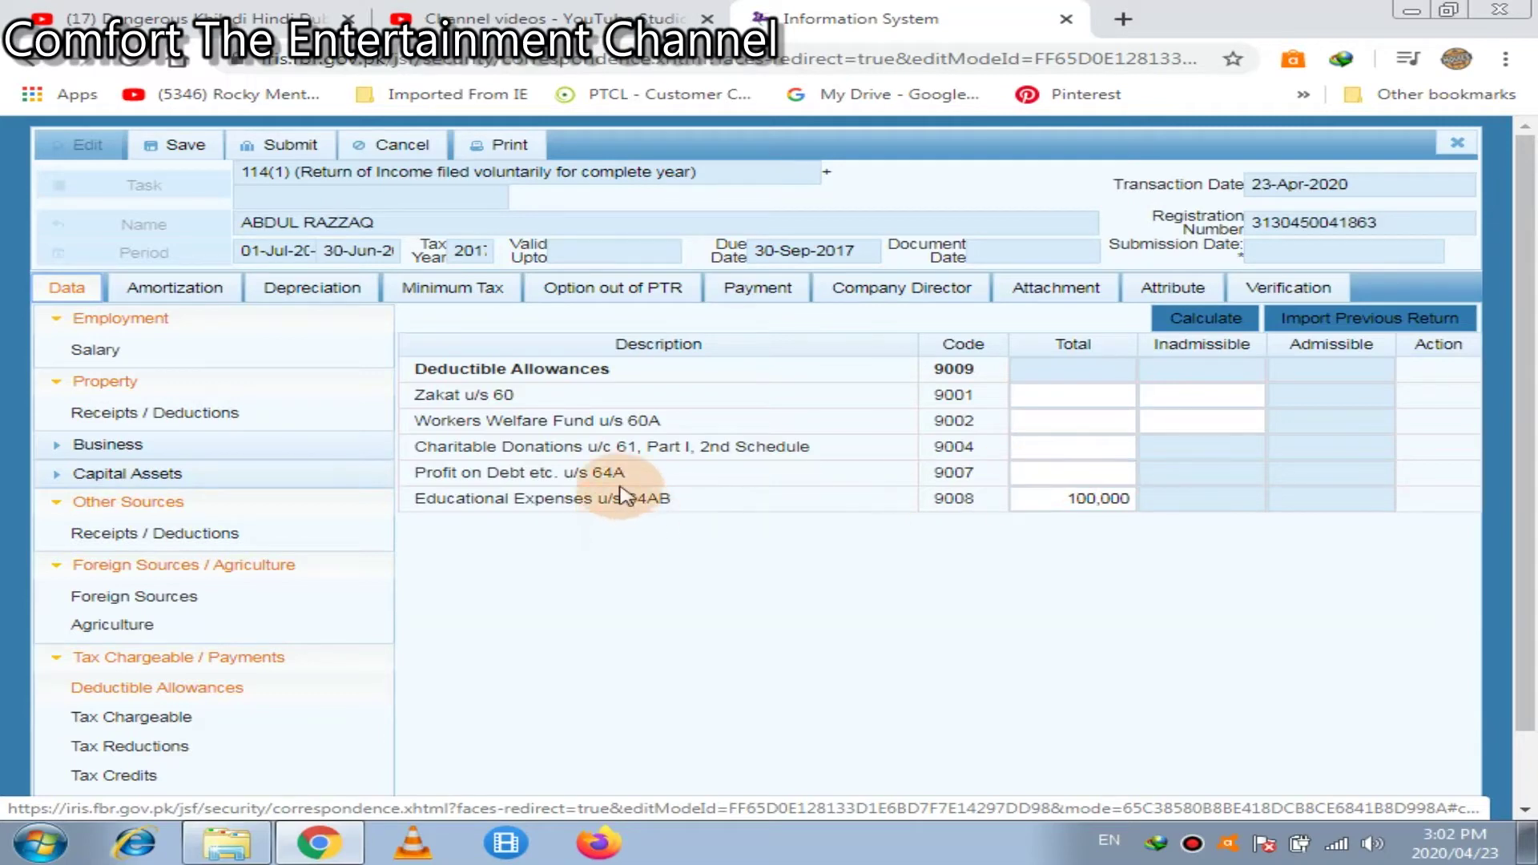
click(1048, 481)
text(21000)
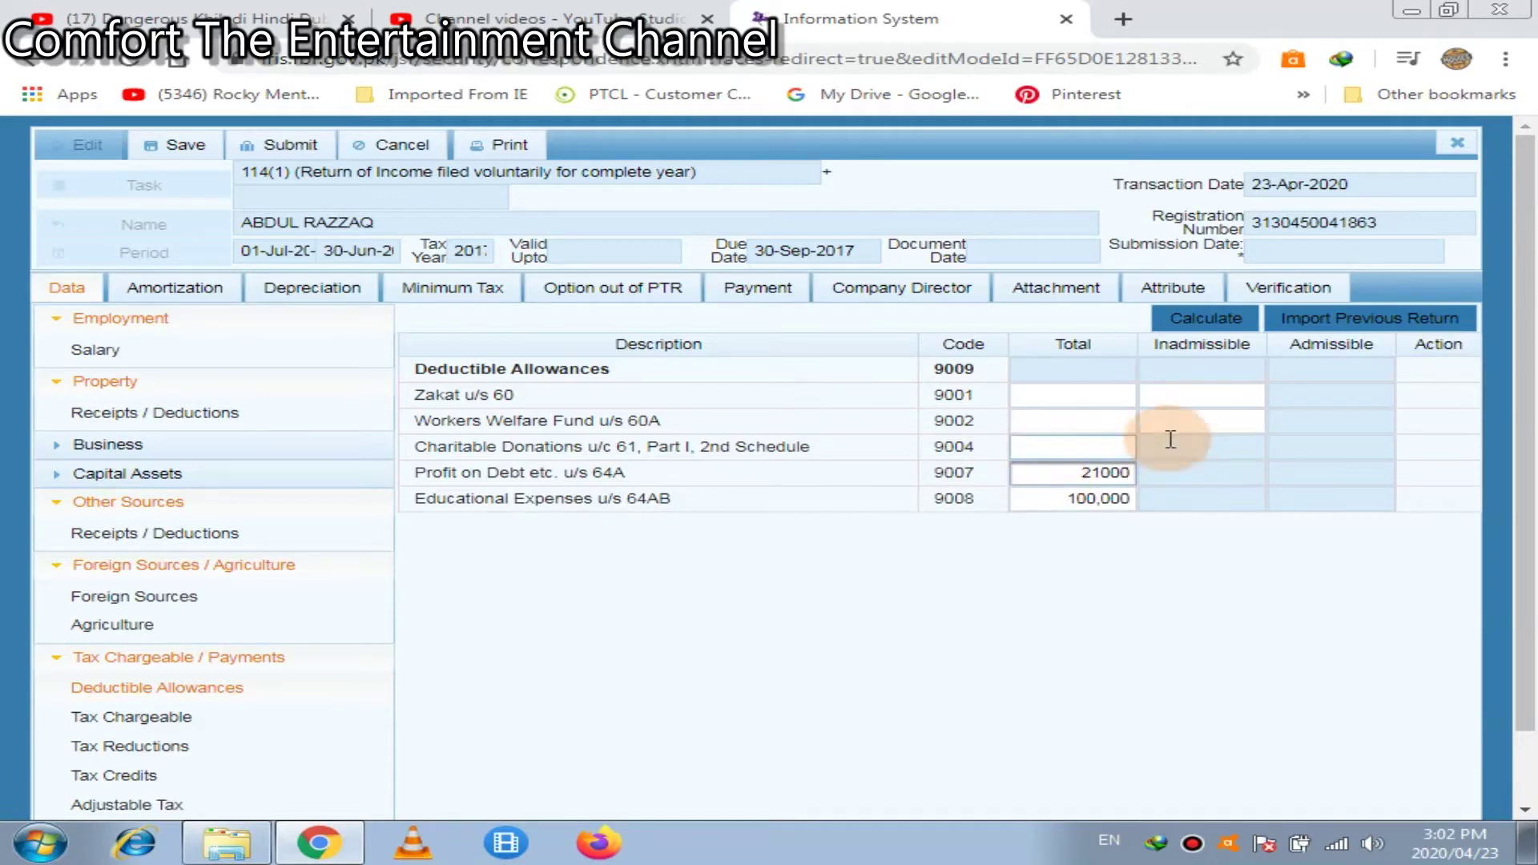
click(1186, 320)
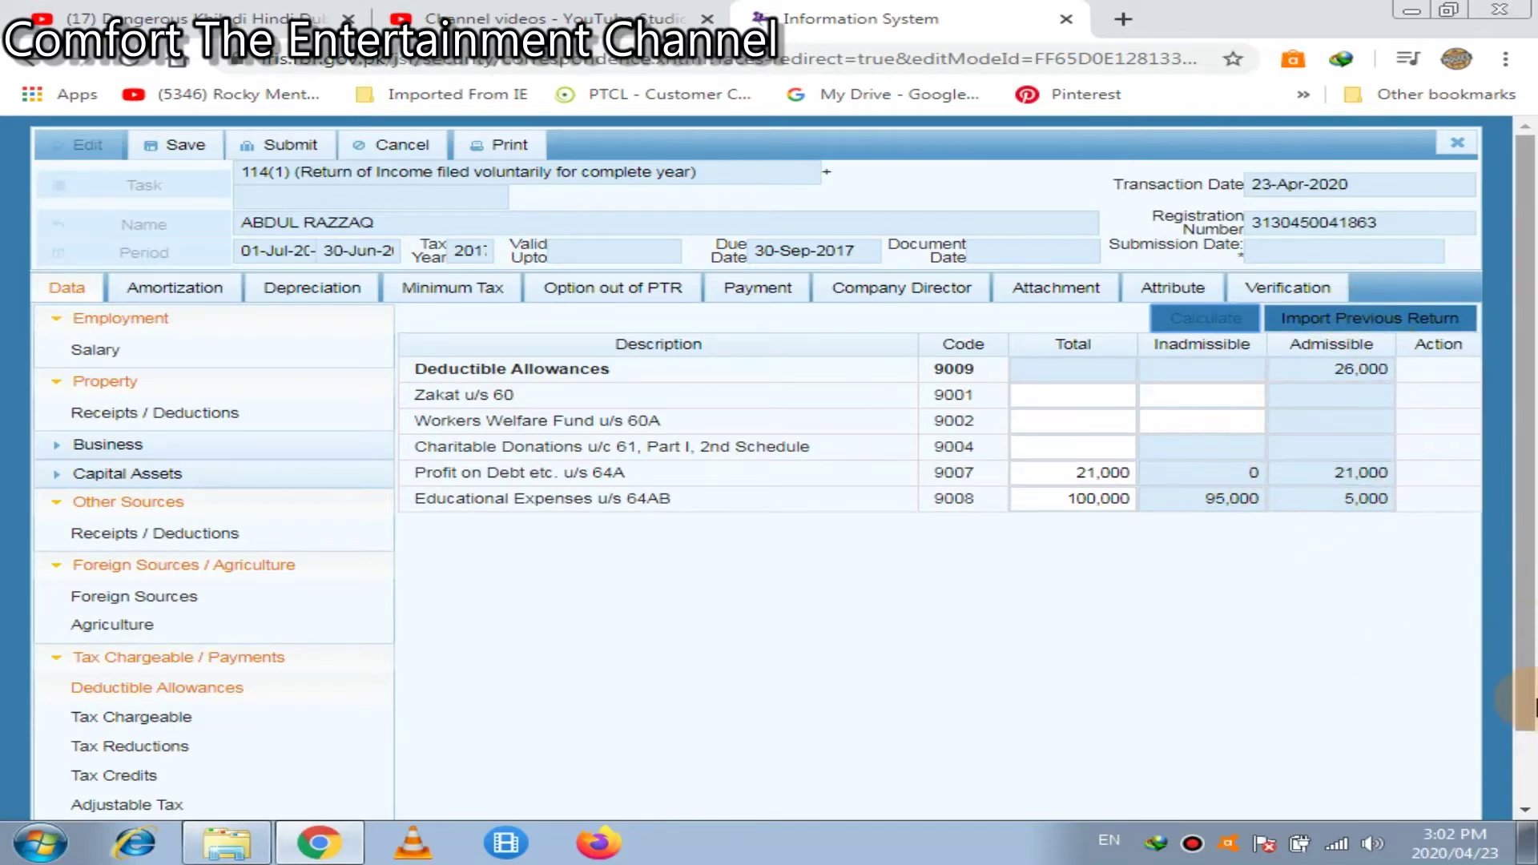
scroll(1514, 659, down, 1)
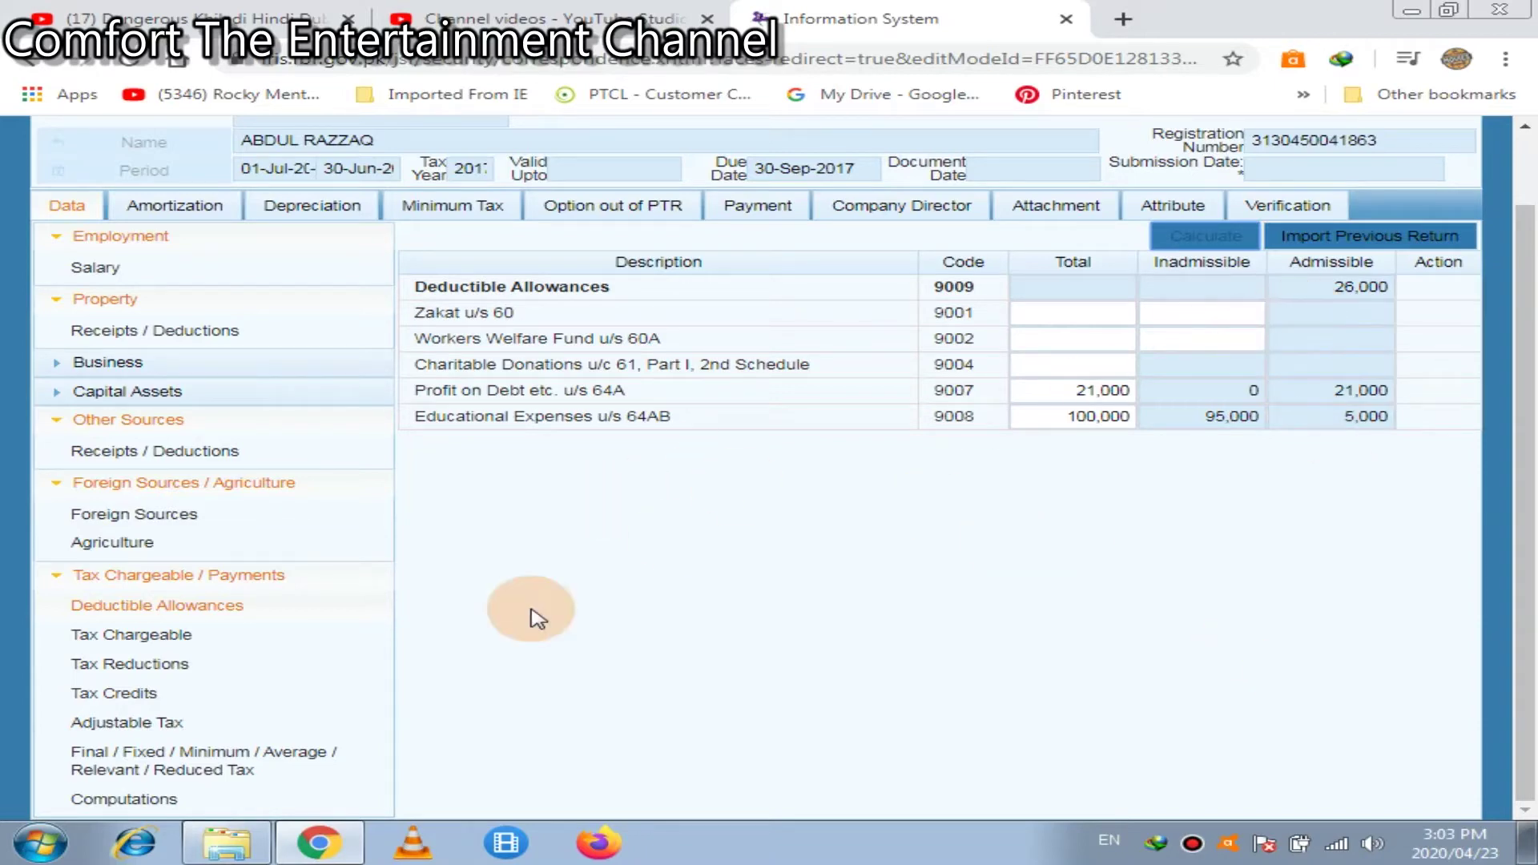
View Tax Reductions and inspect the blank Full Time Teacher (9302) tax reduced cell
click(183, 669)
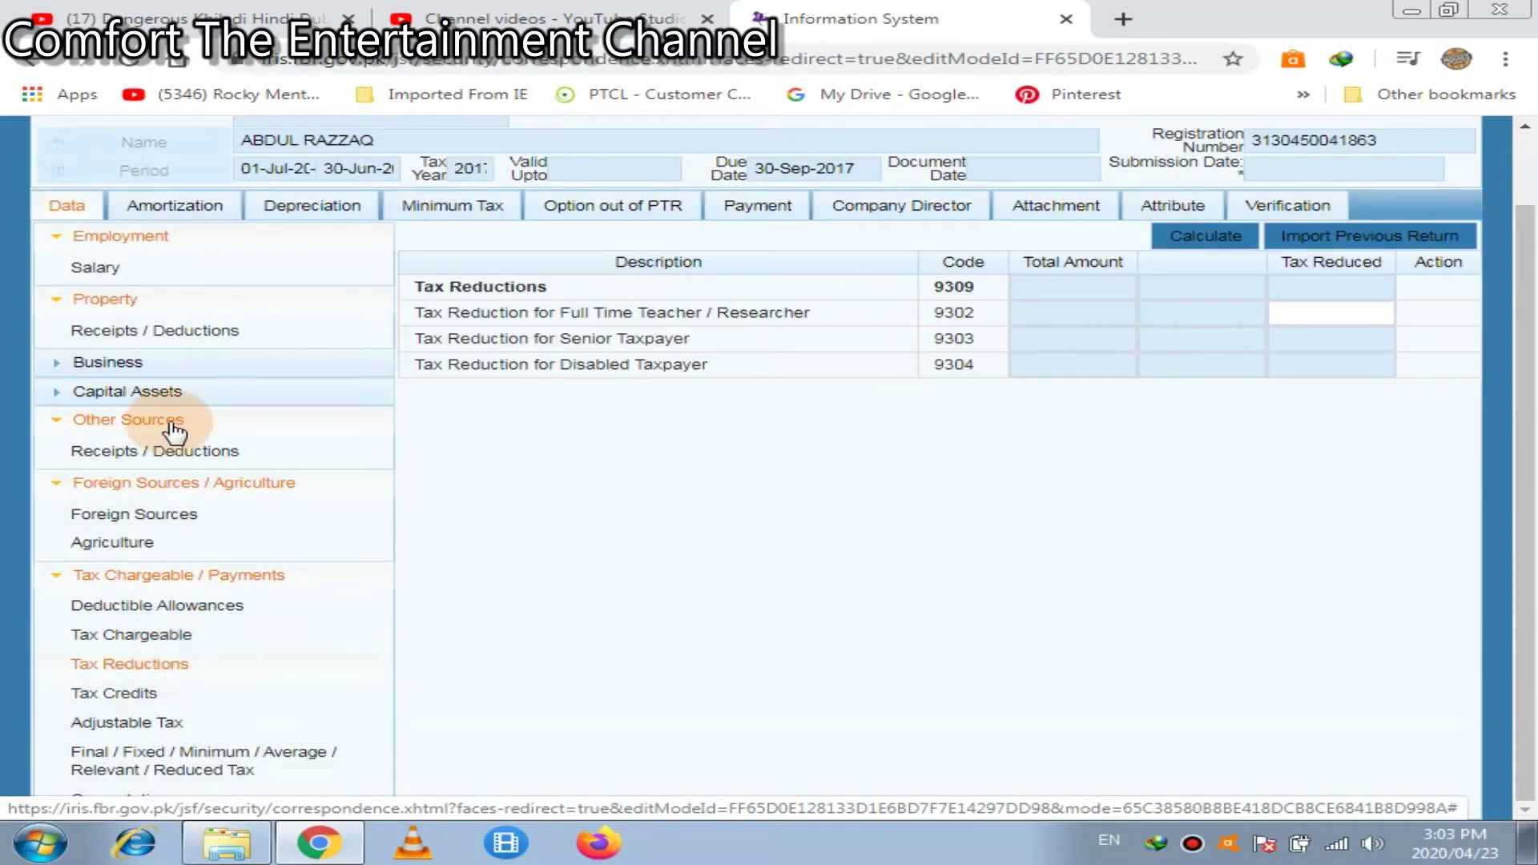
double_click(575, 314)
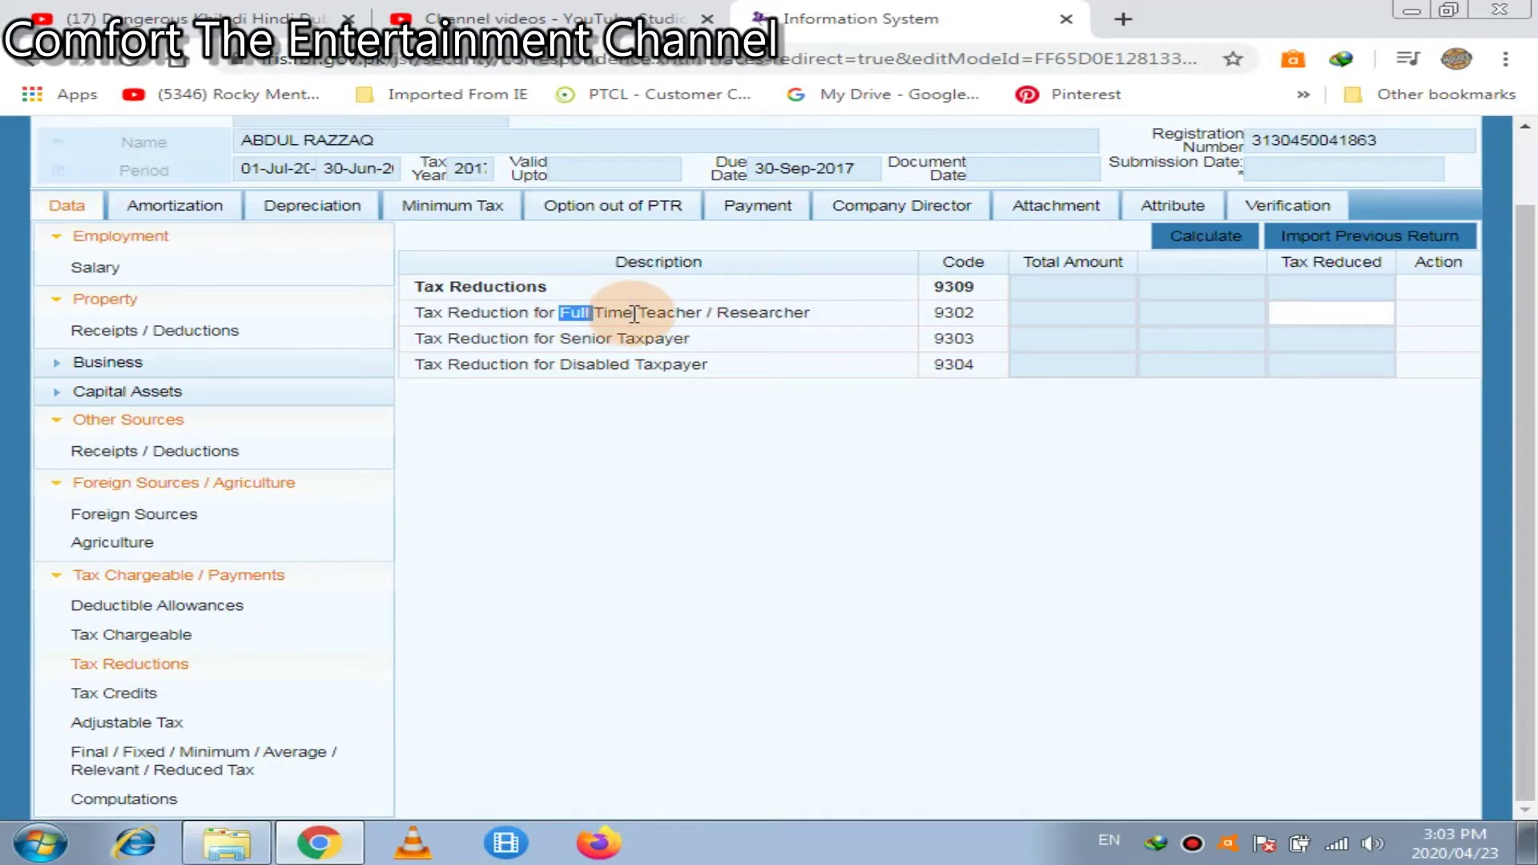
drag(635, 314, 635, 319)
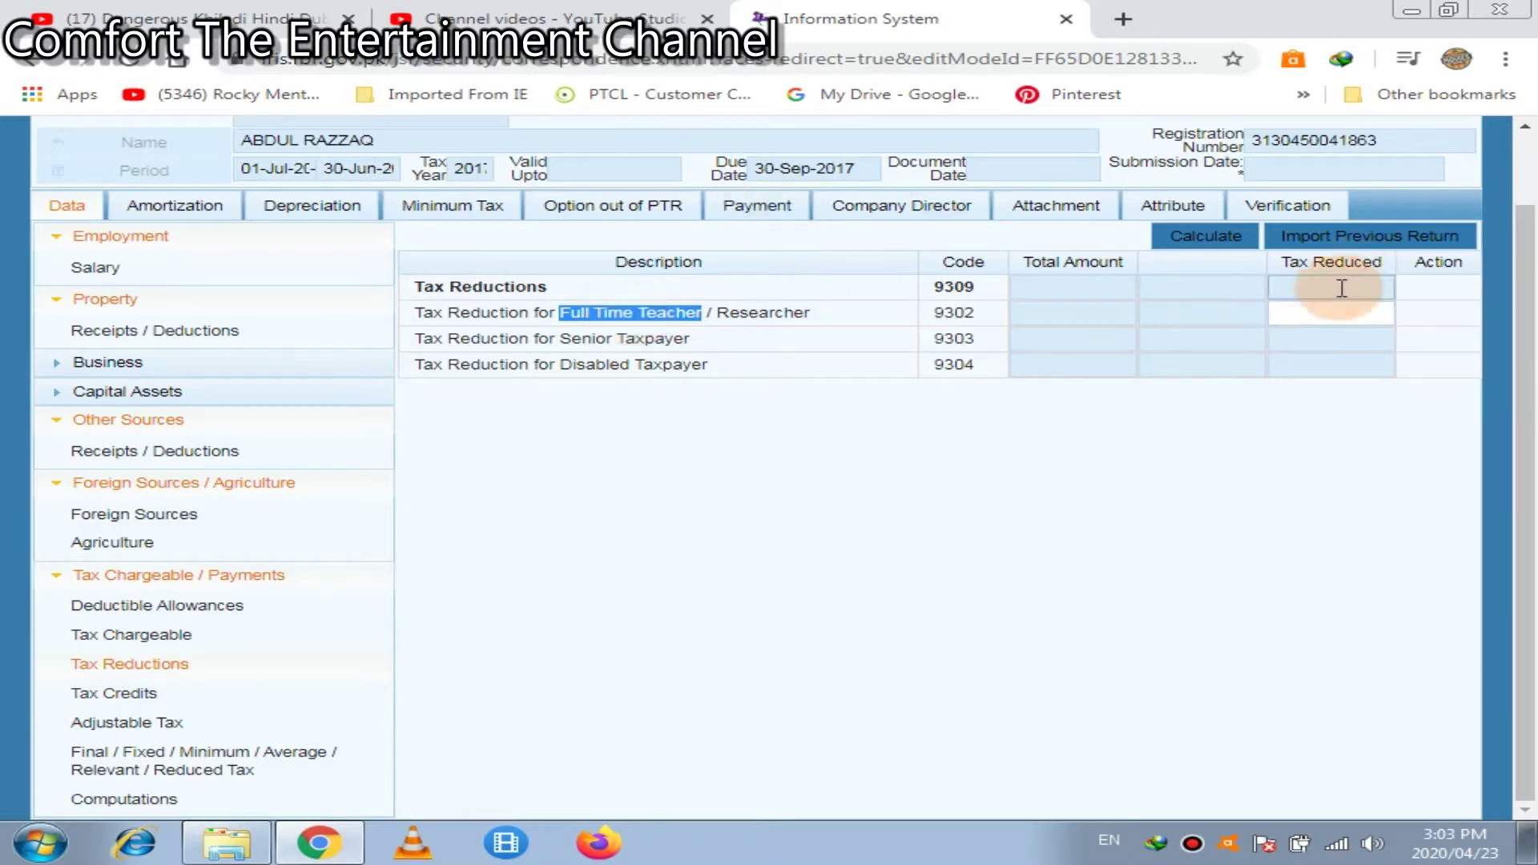
click(1308, 316)
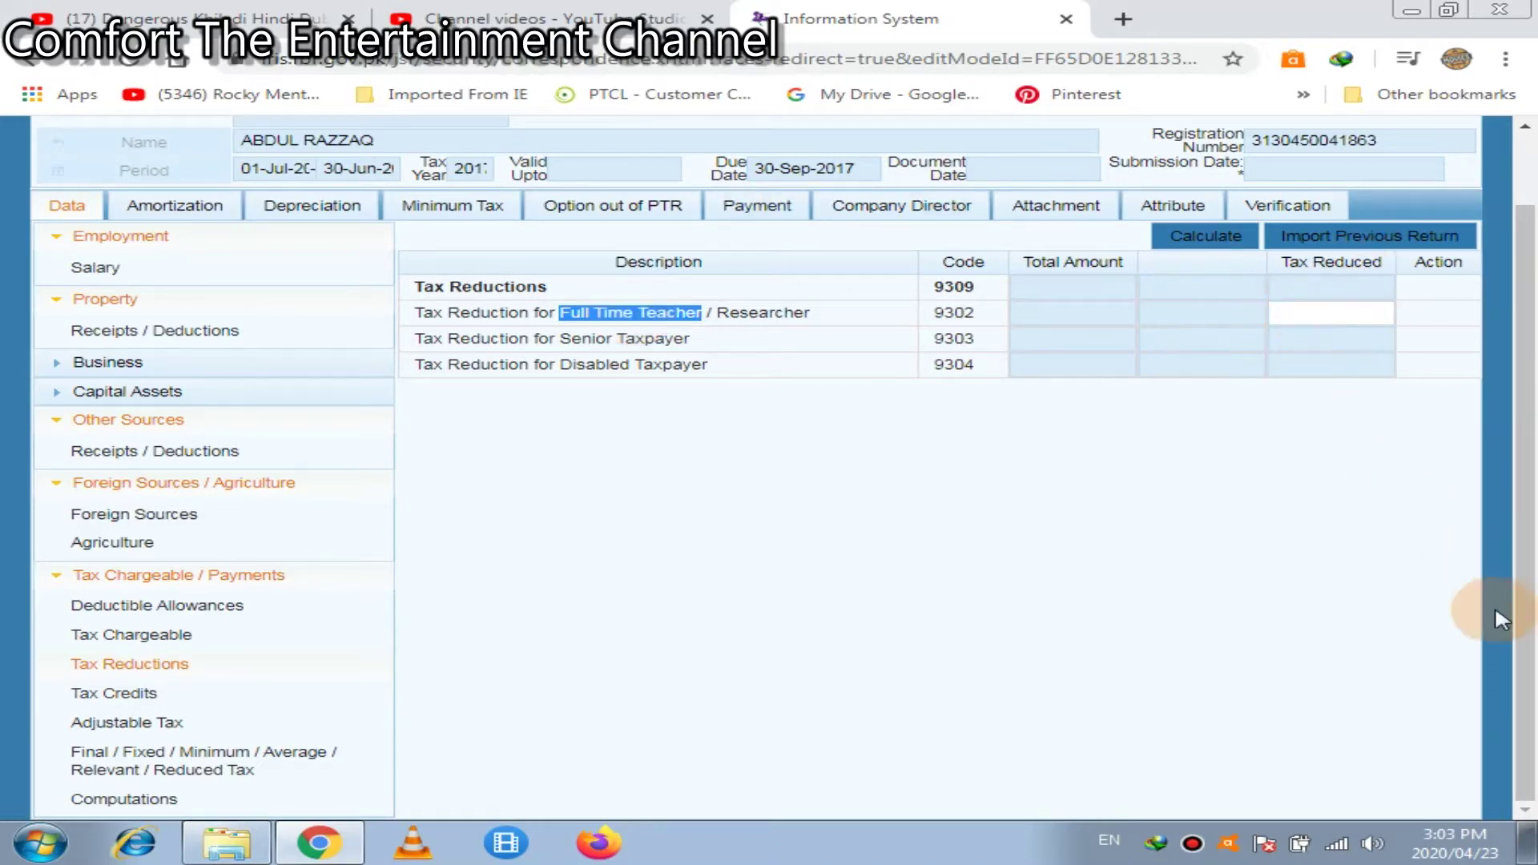
Review the Computations: 955,000 total income, 929,000 taxable income, 32,400 normal income tax
click(201, 813)
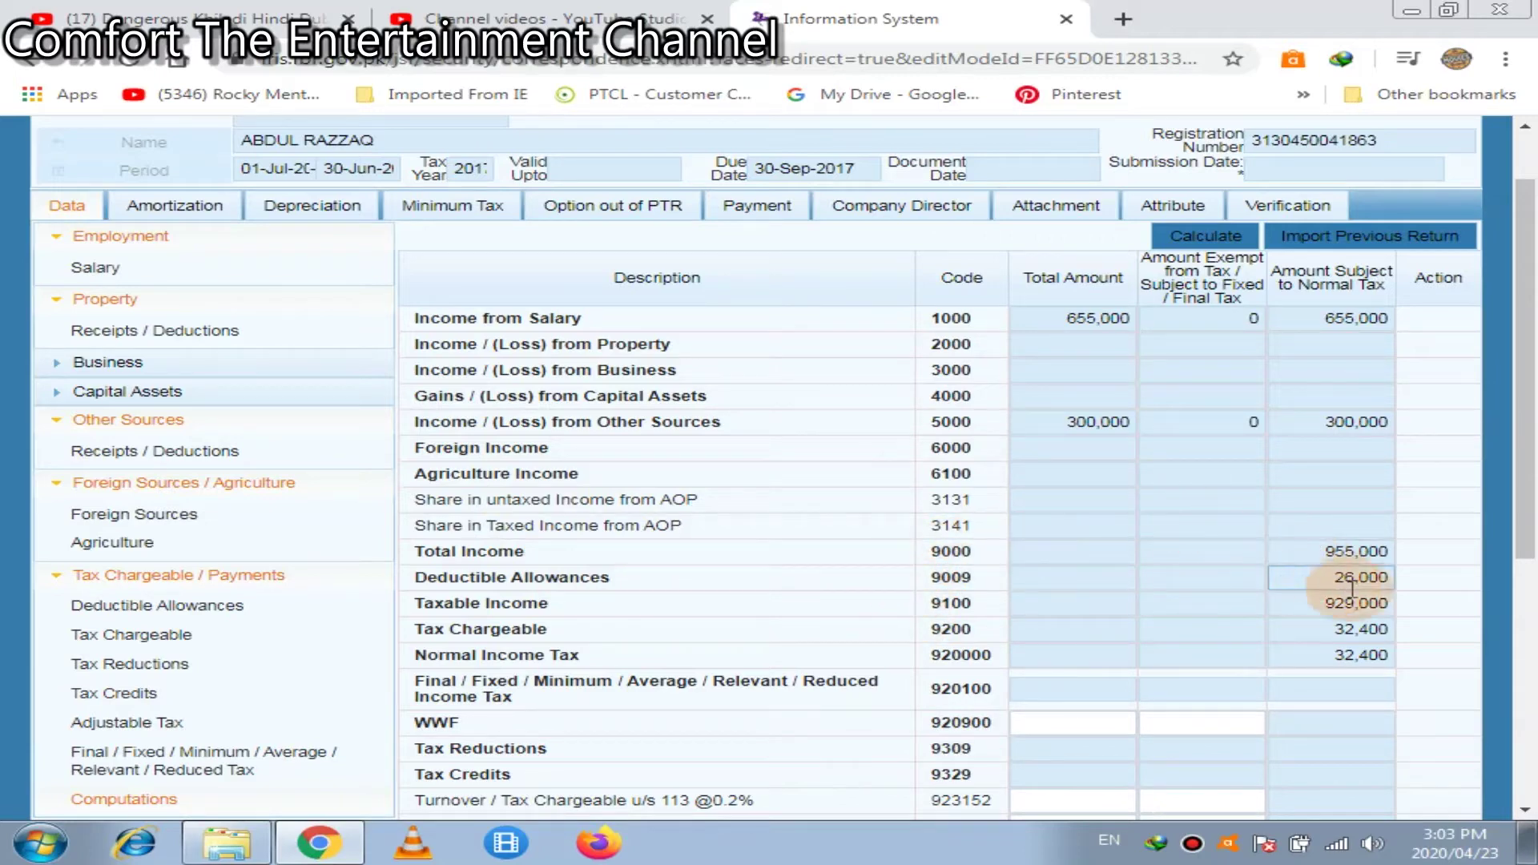
click(1317, 561)
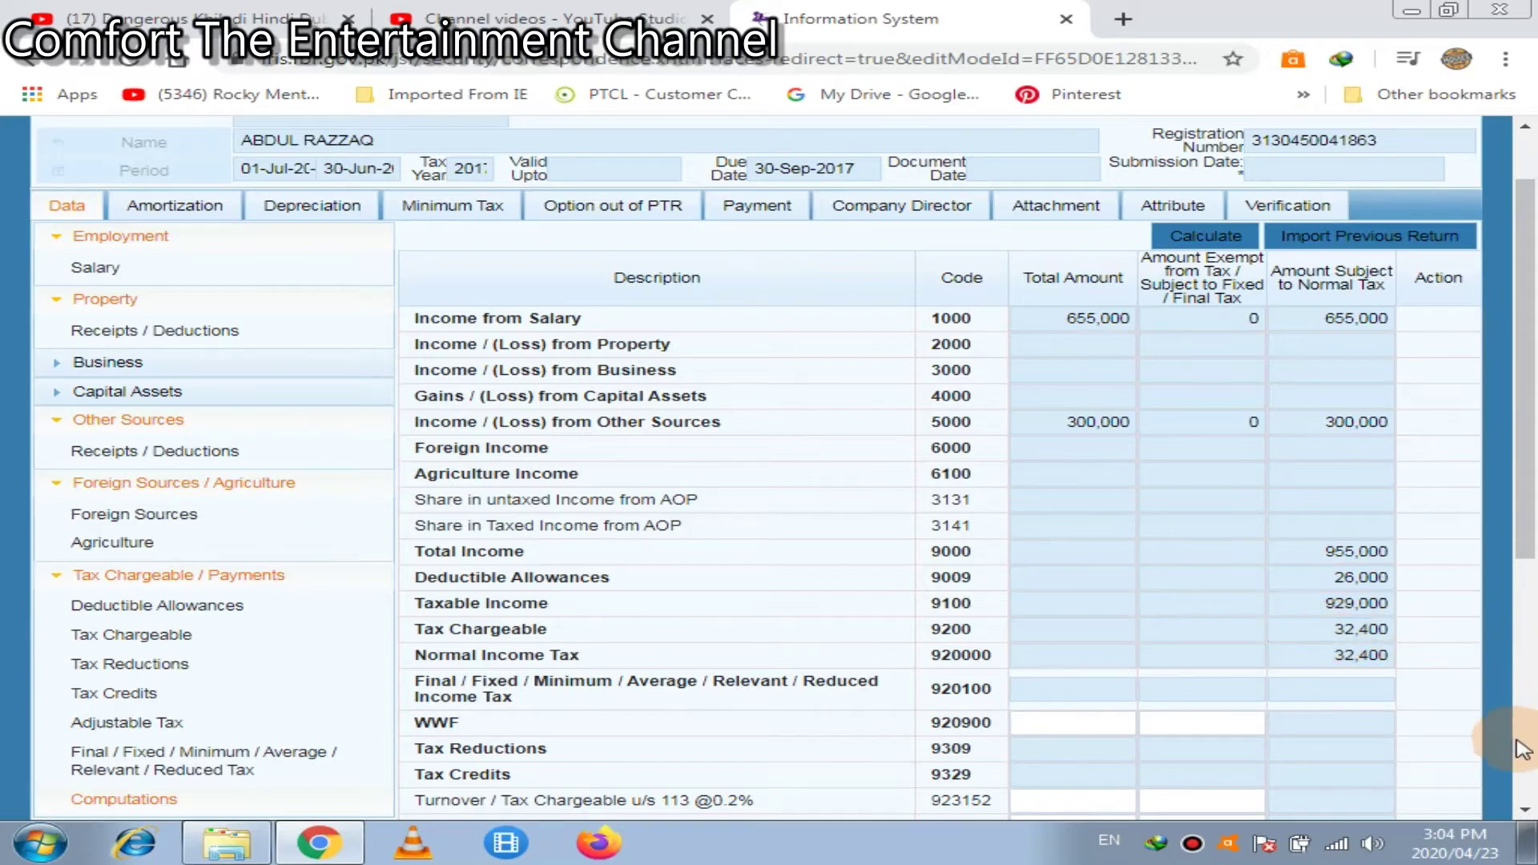
click(1526, 815)
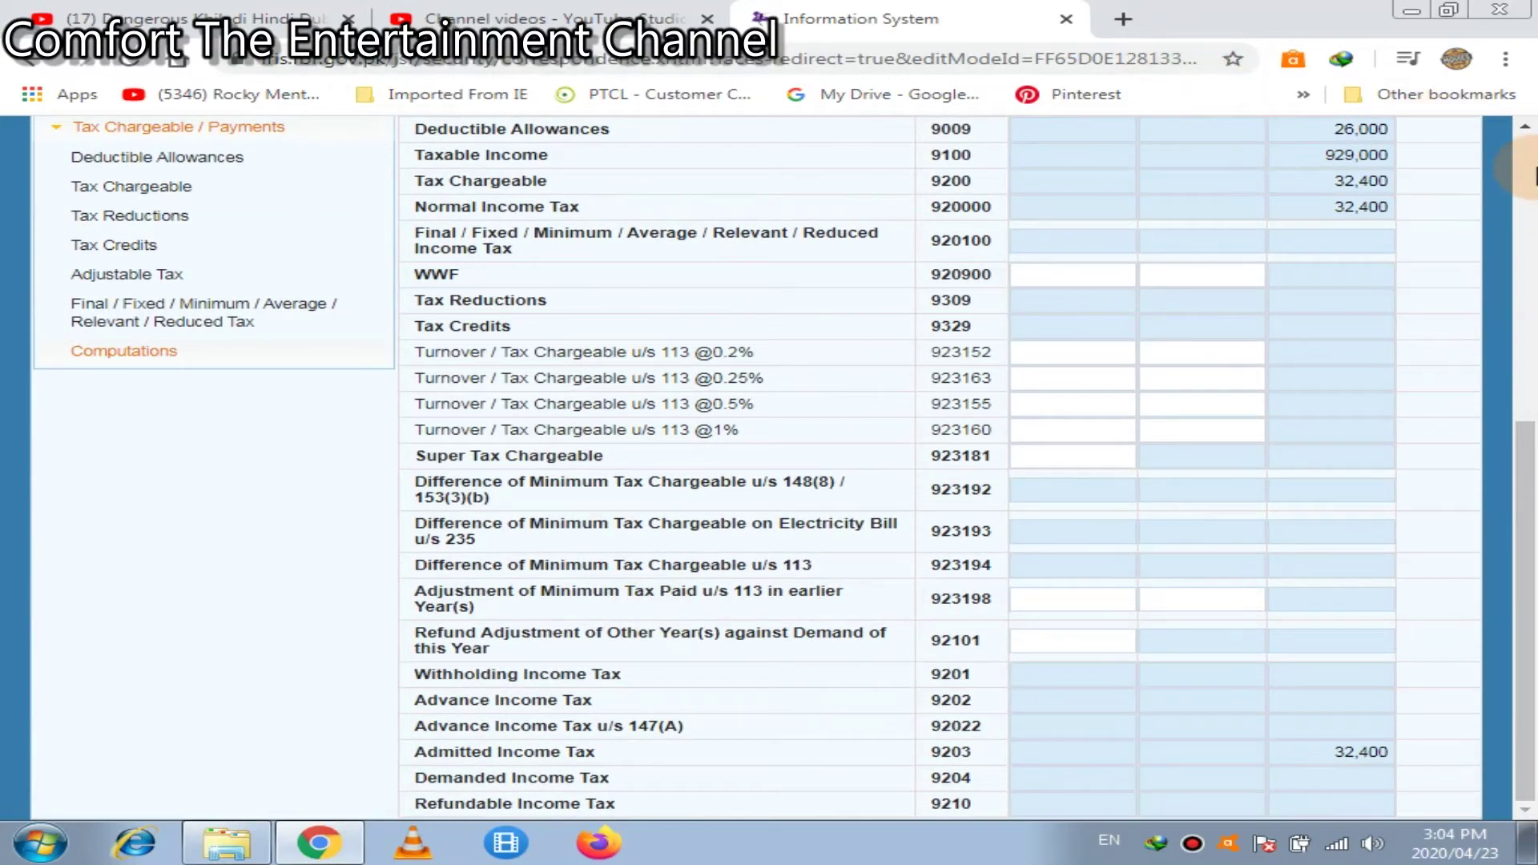
click(1532, 172)
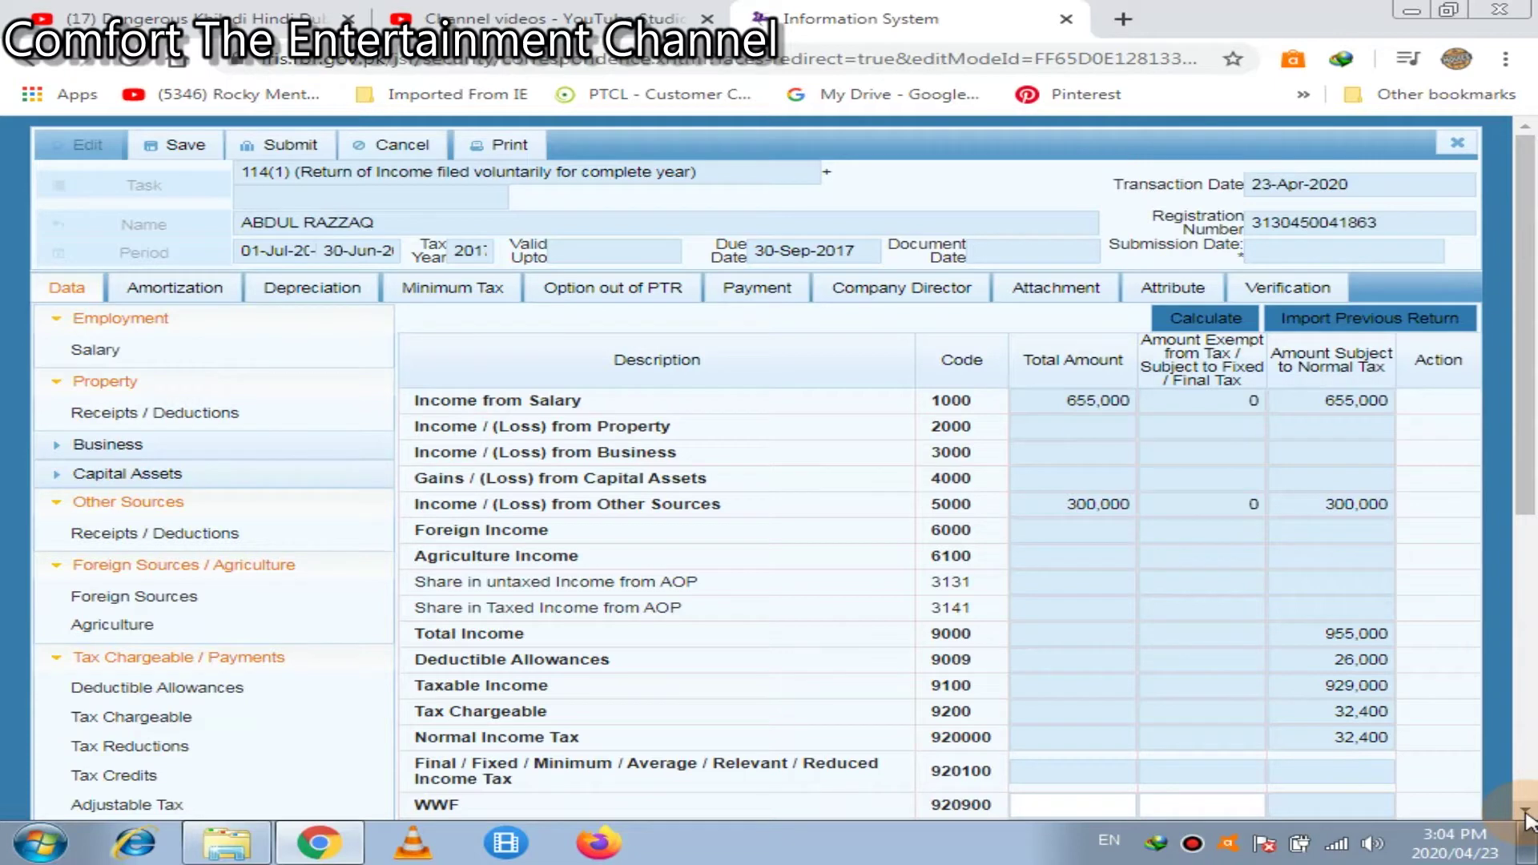
scroll(1526, 810, down, 6)
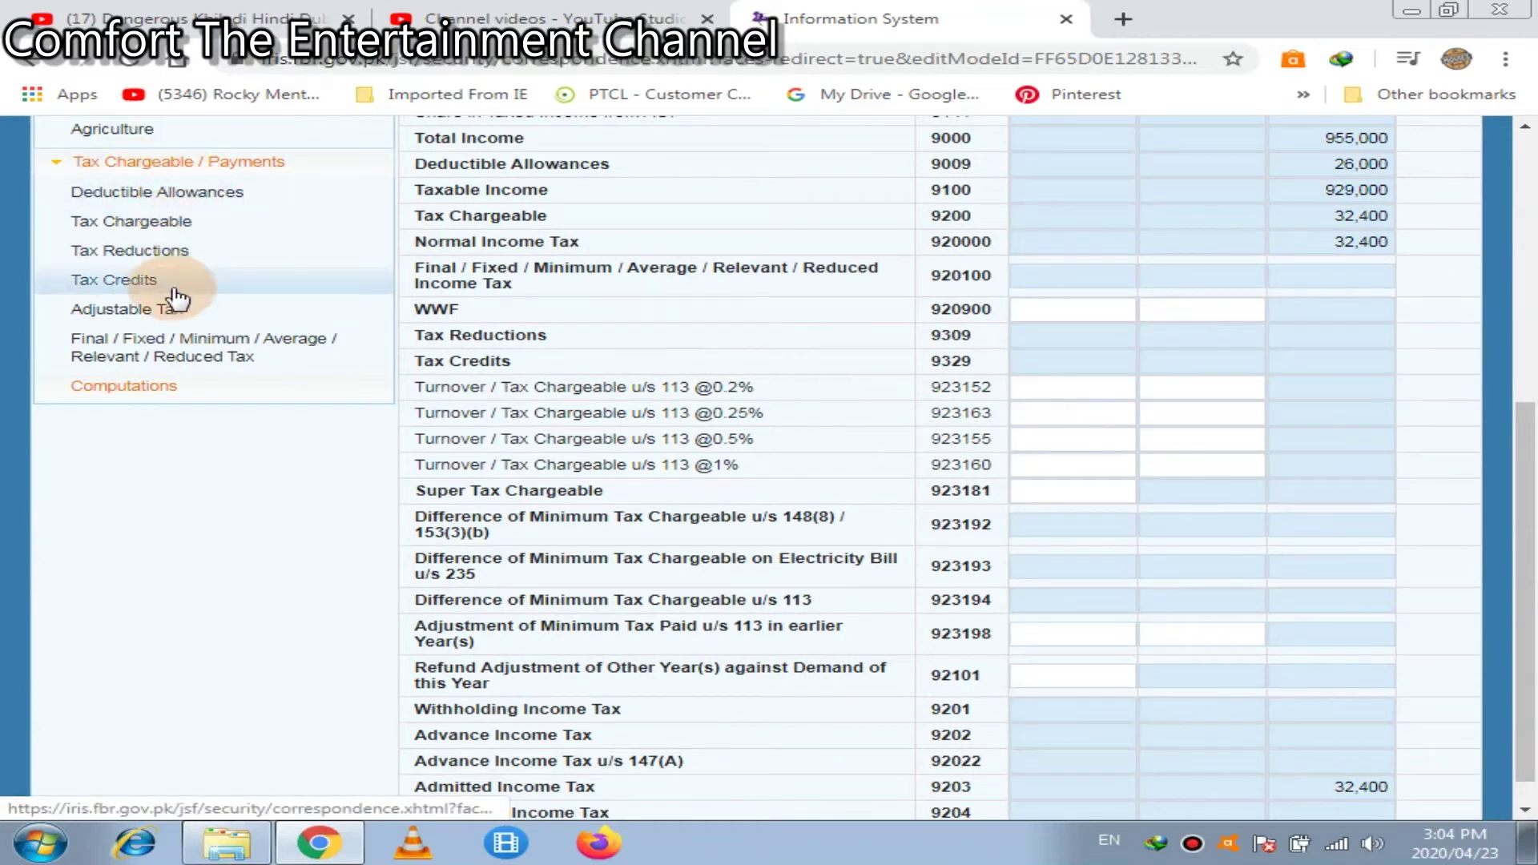
Open the Adjustable Tax section, then open and cancel the cash withdrawal details form
click(186, 312)
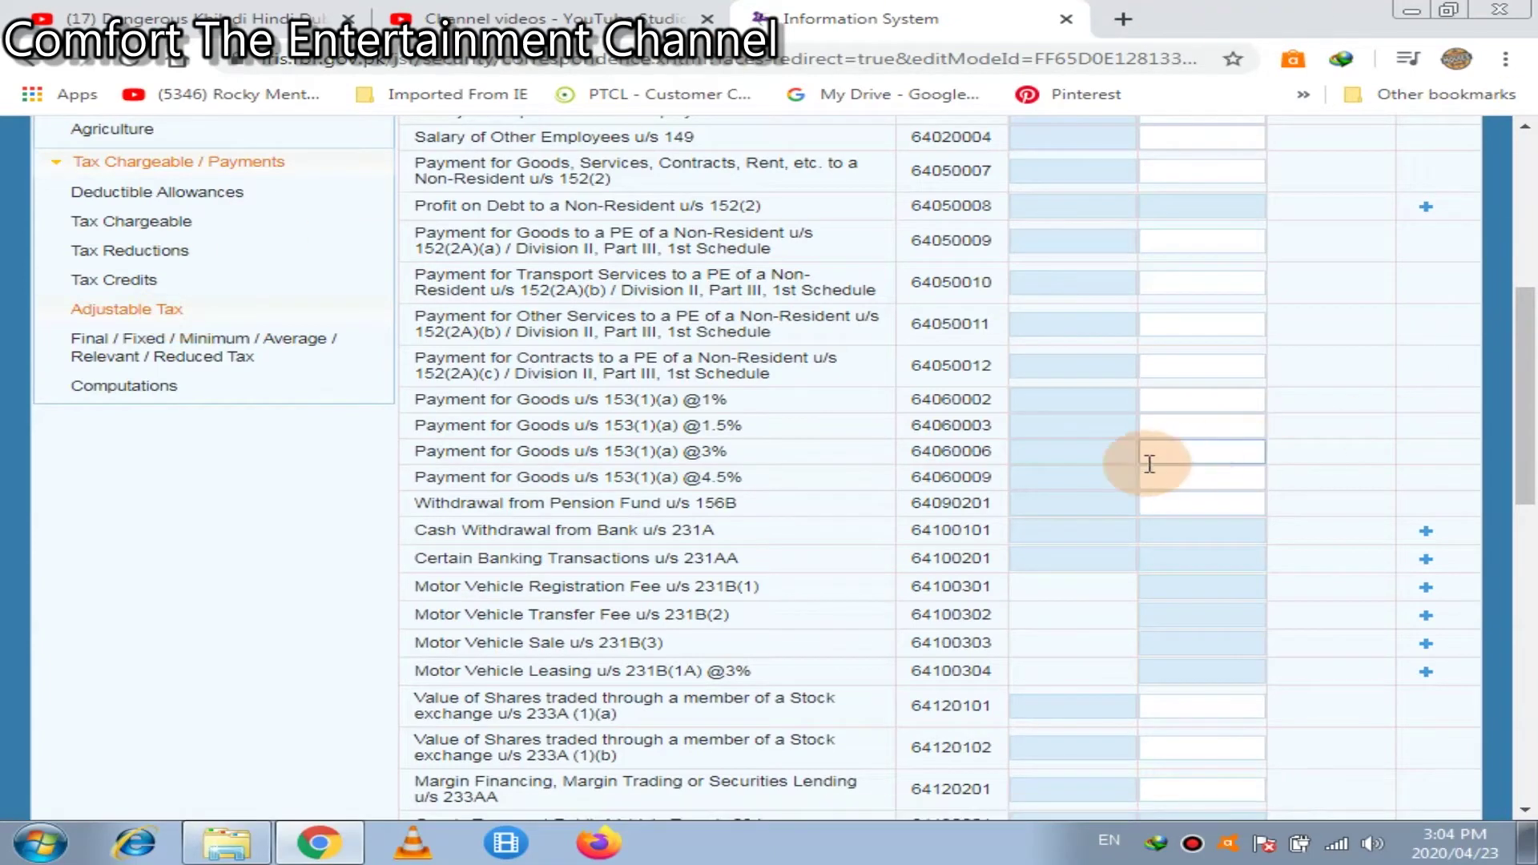
click(1424, 535)
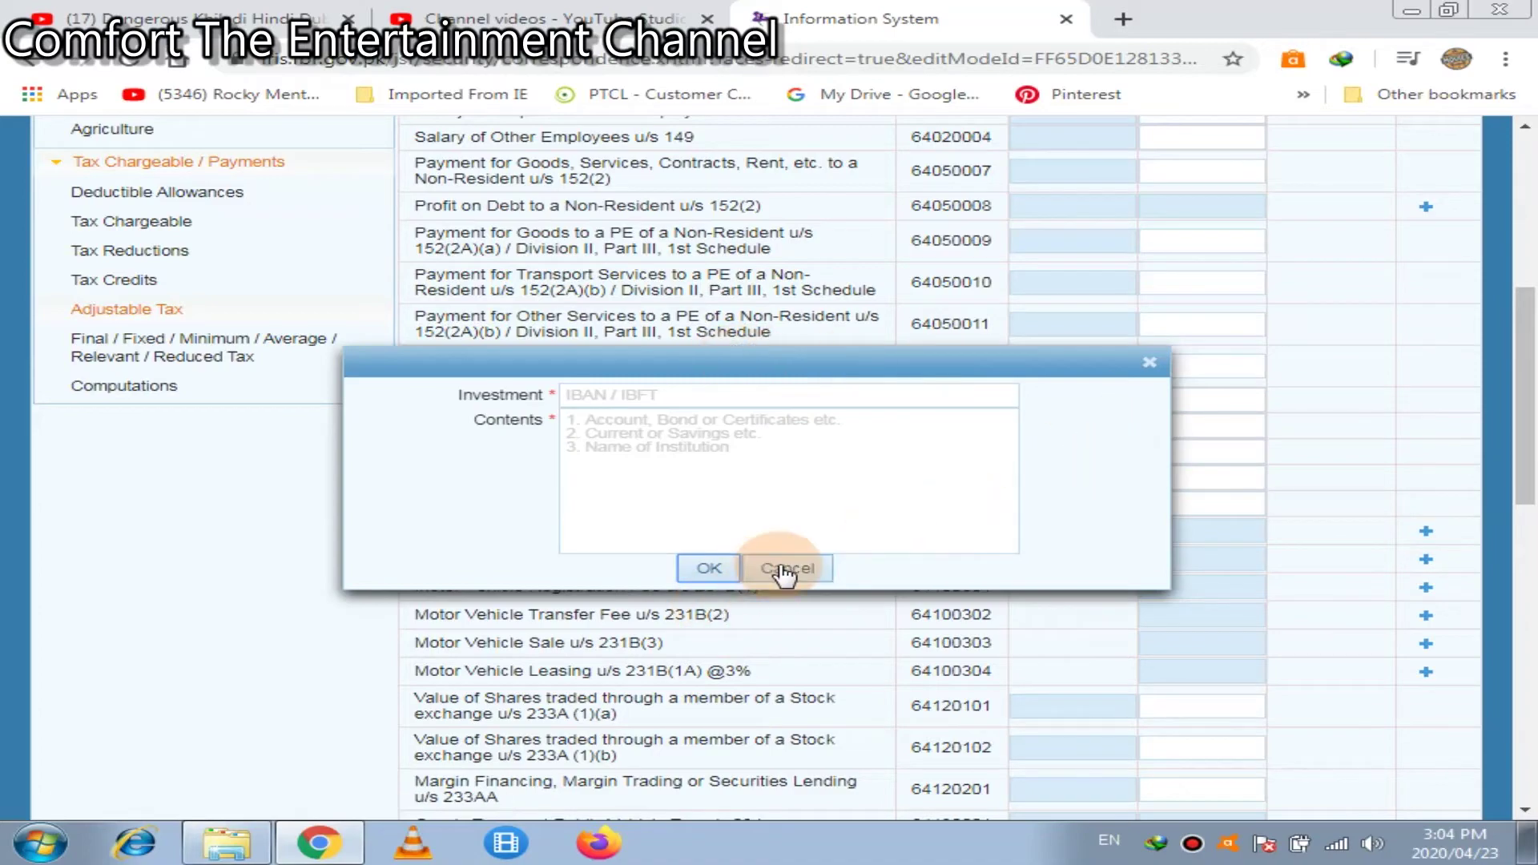
click(784, 569)
click(1522, 194)
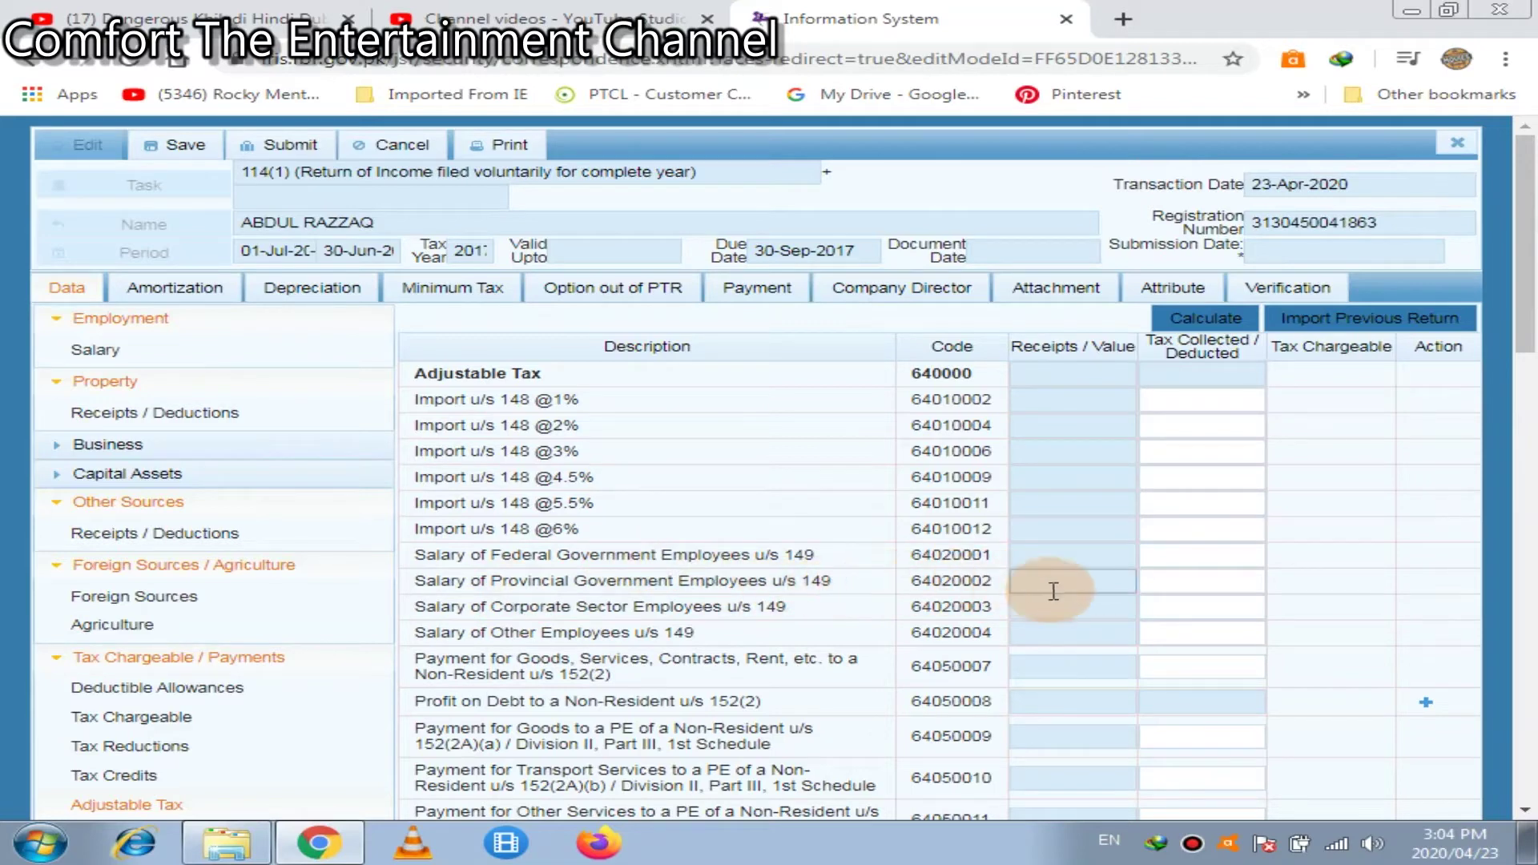
Record 6,400 tax deducted on provincial government salary u/s 149, recalculate, and bring the 231A rows into view
click(1126, 590)
click(1185, 581)
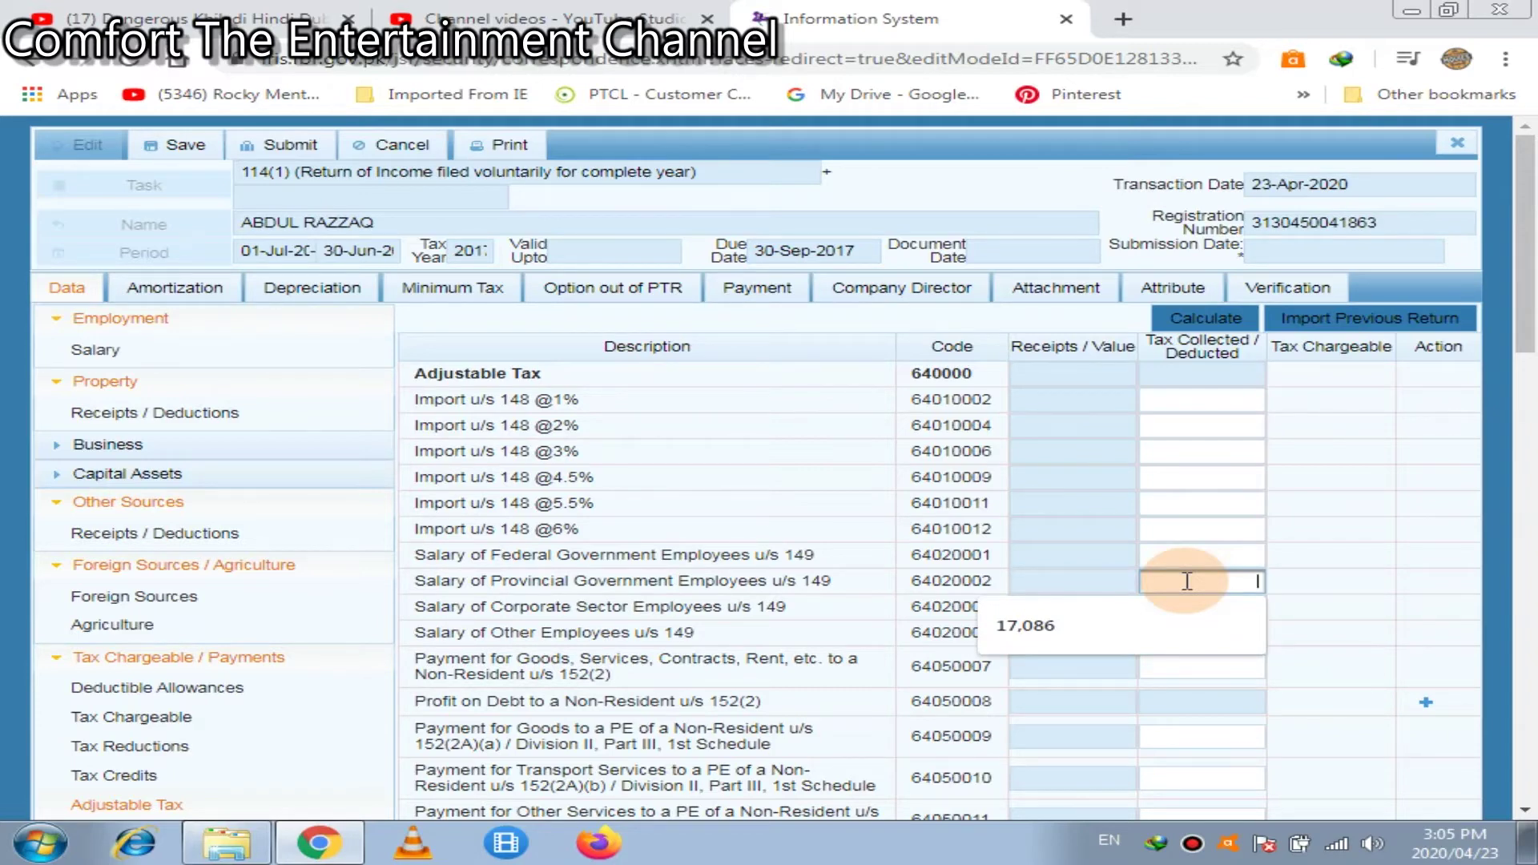
text(6400)
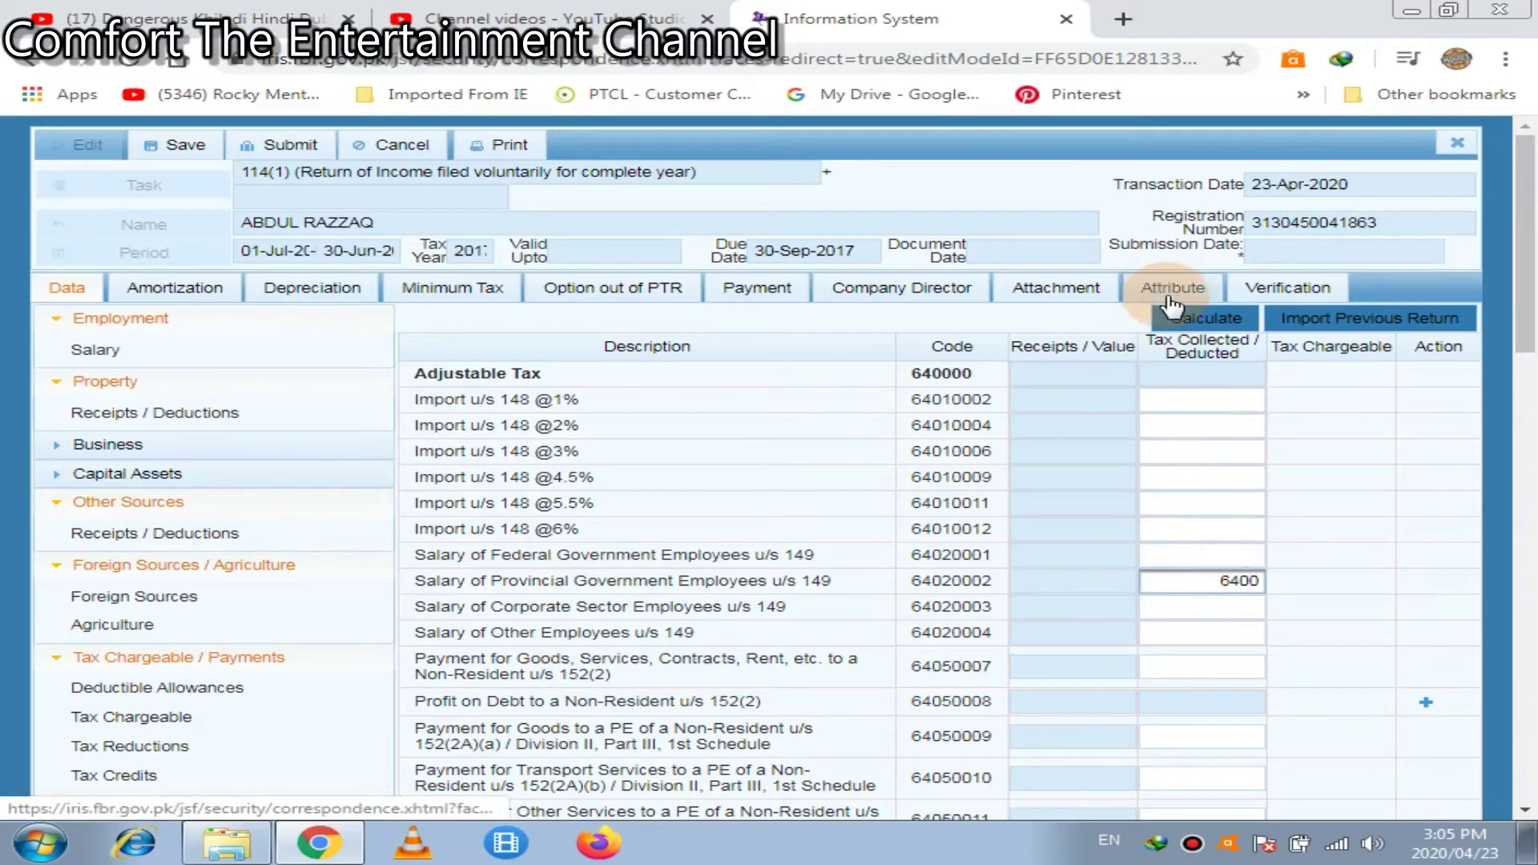
click(1194, 321)
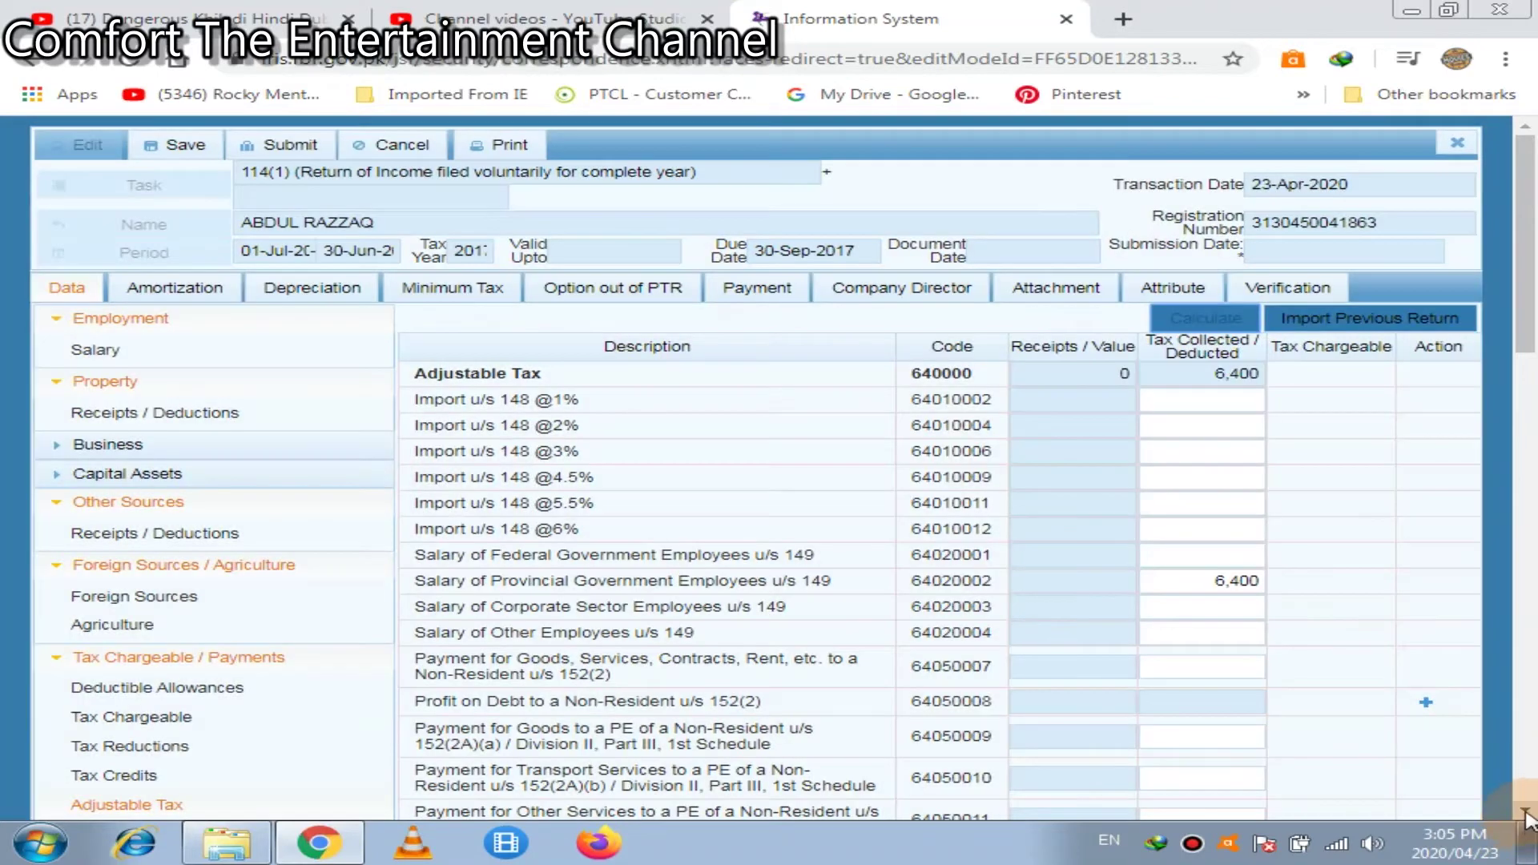
scroll(1527, 813, down, 3)
scroll(1527, 817, down, 3)
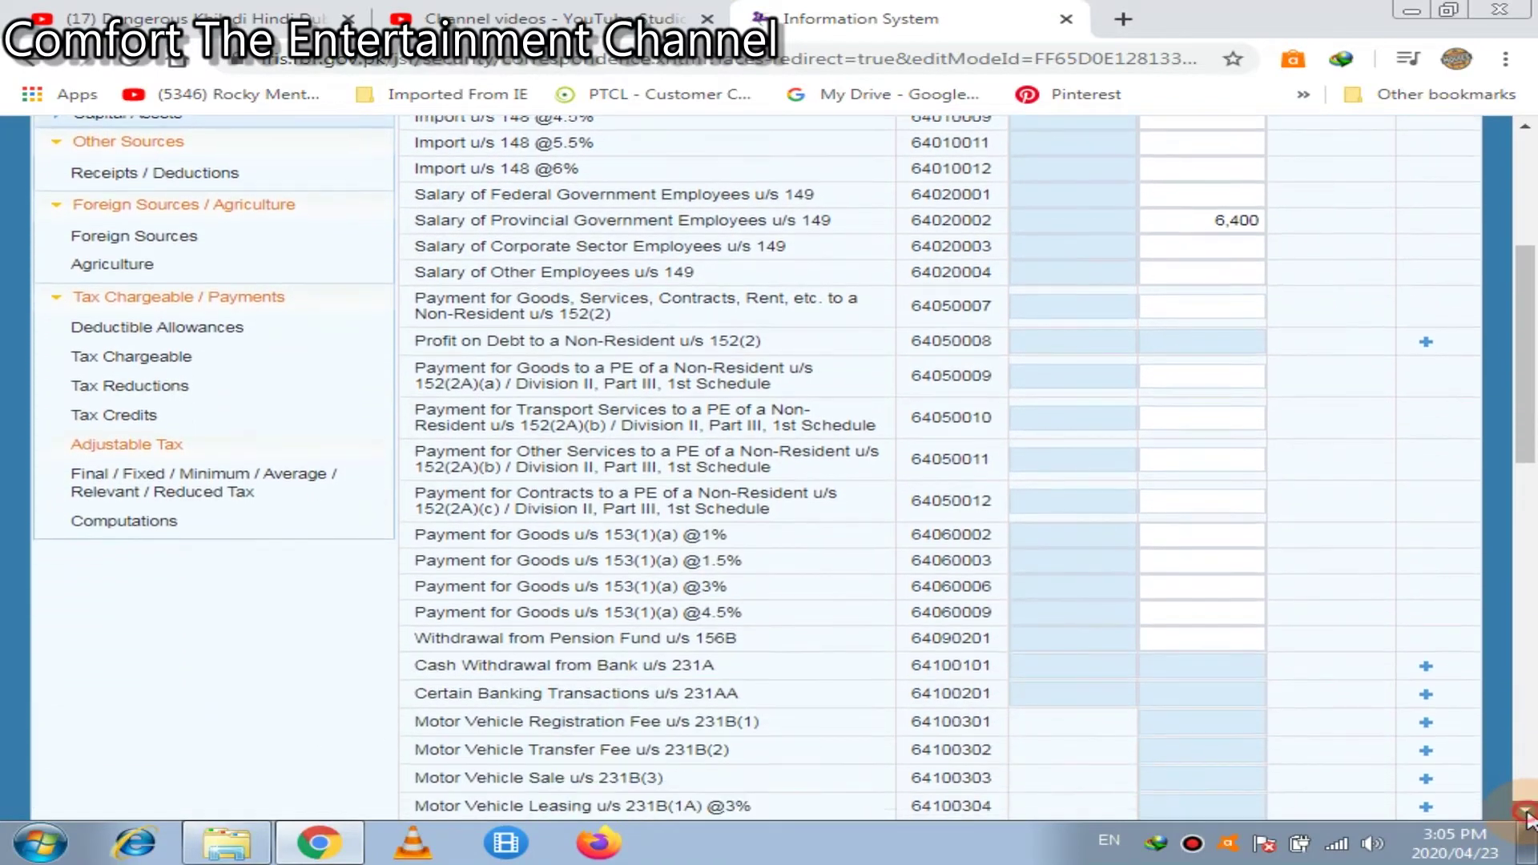
click(1046, 466)
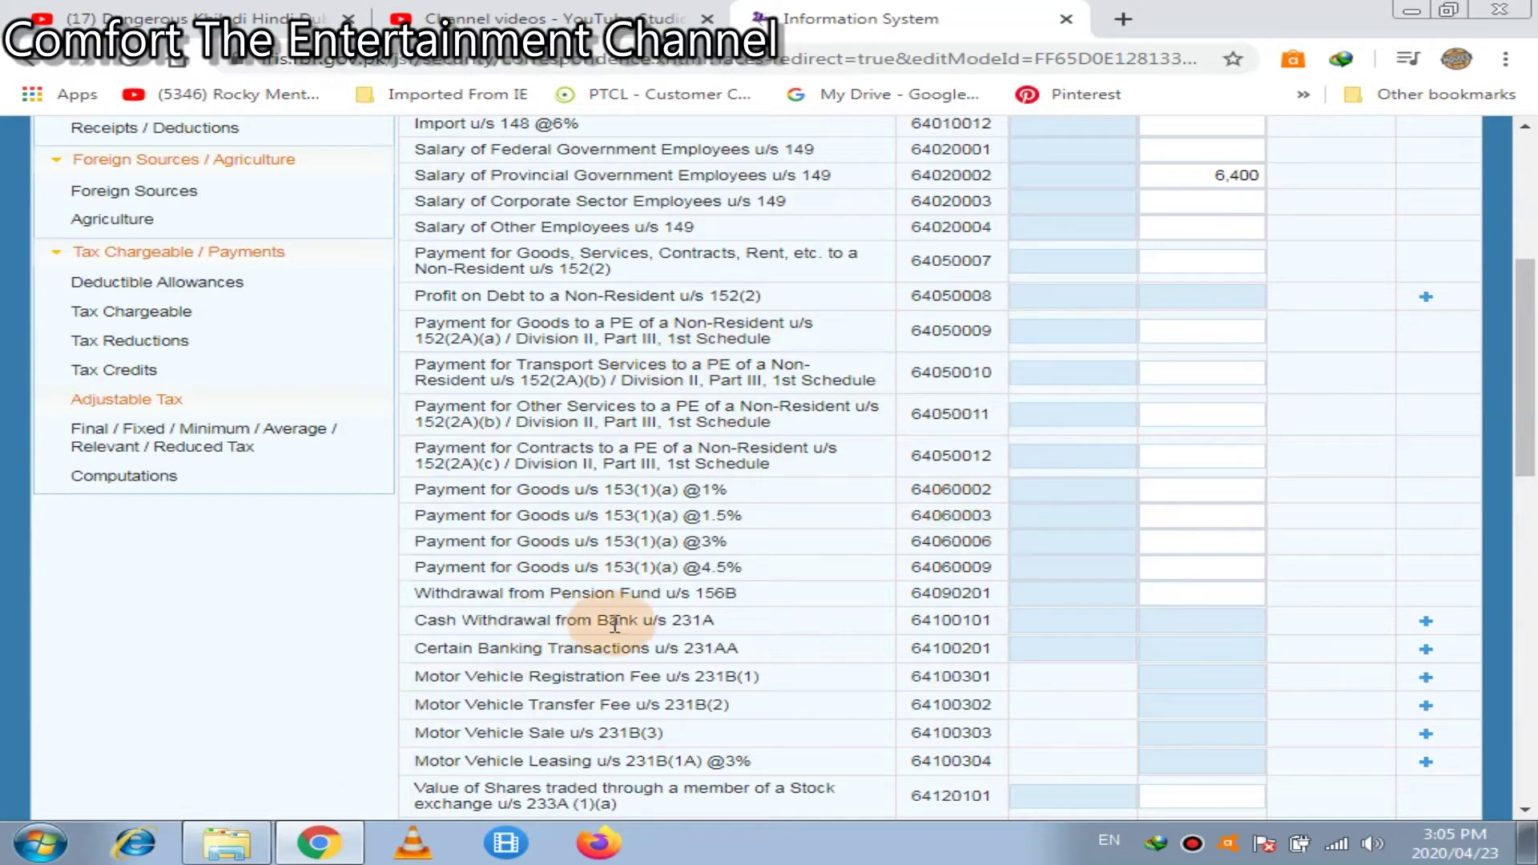
Add a Cash Withdrawal u/s 231A entry with the bank account number and 'hb' as contents
click(1425, 622)
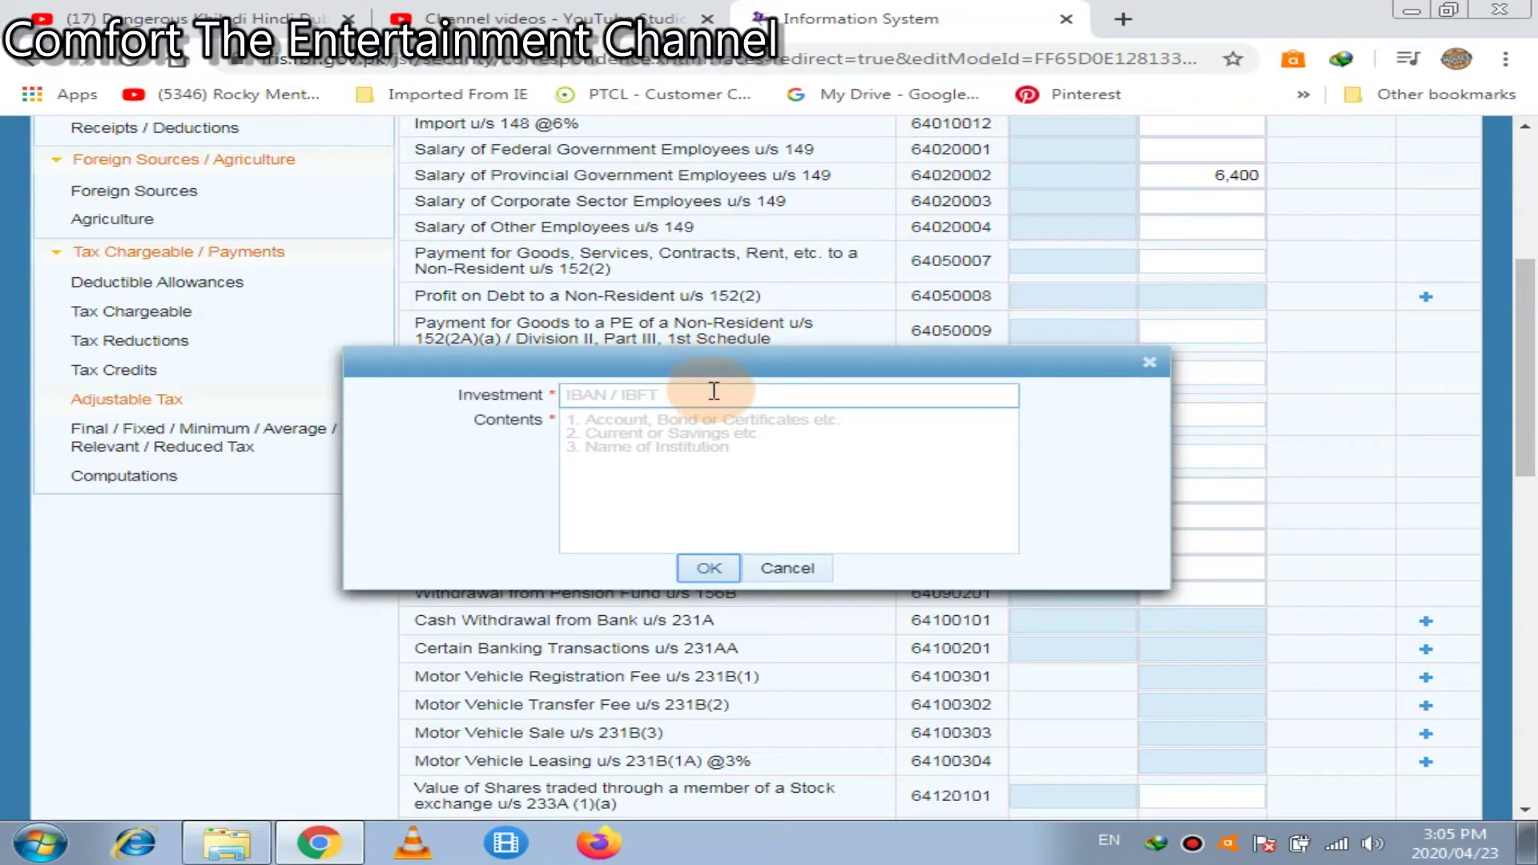
click(714, 392)
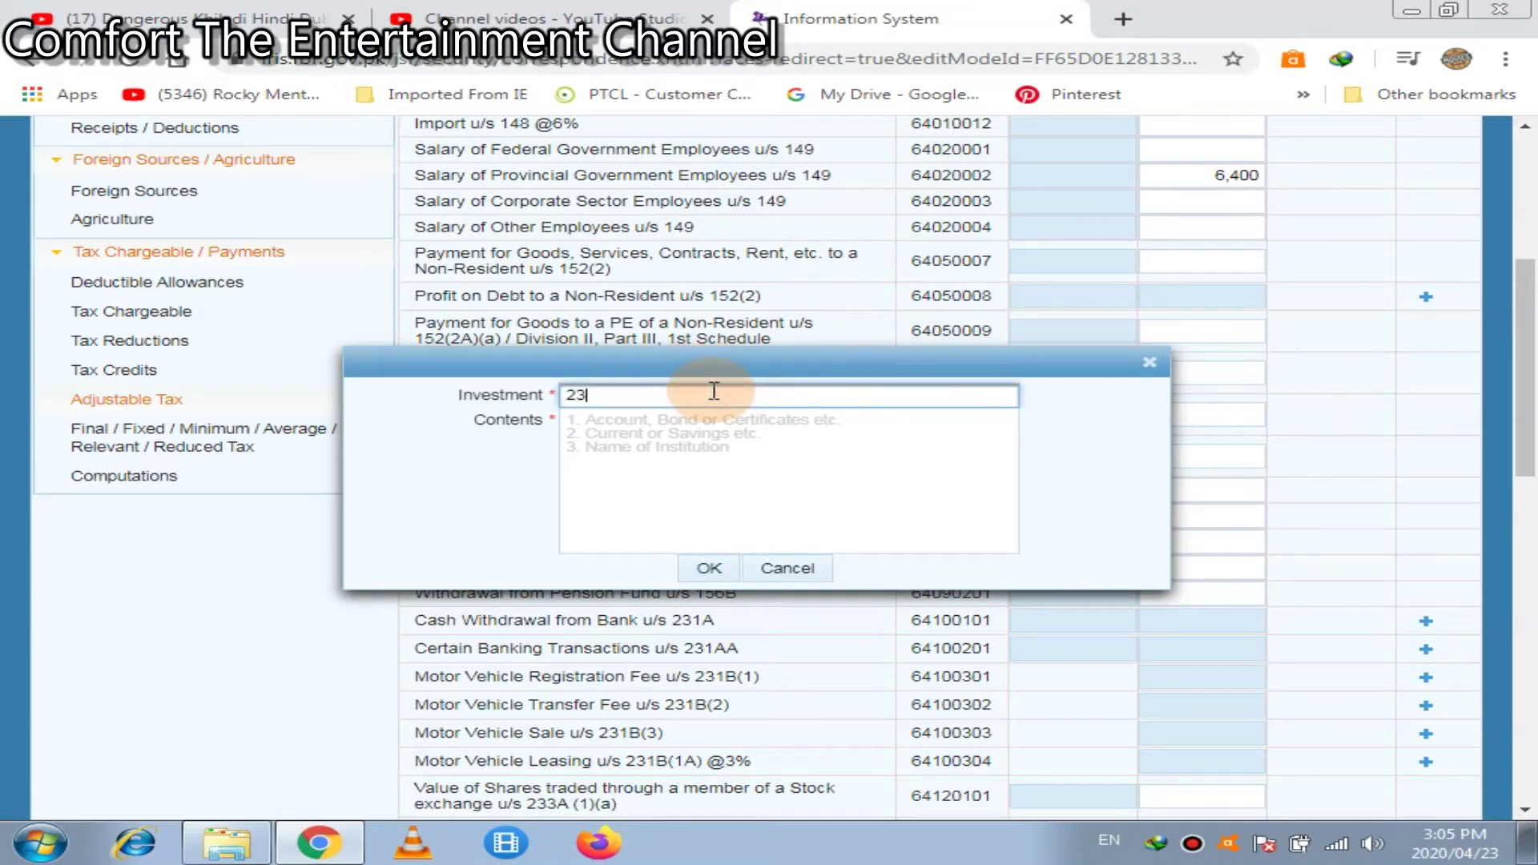
click(708, 429)
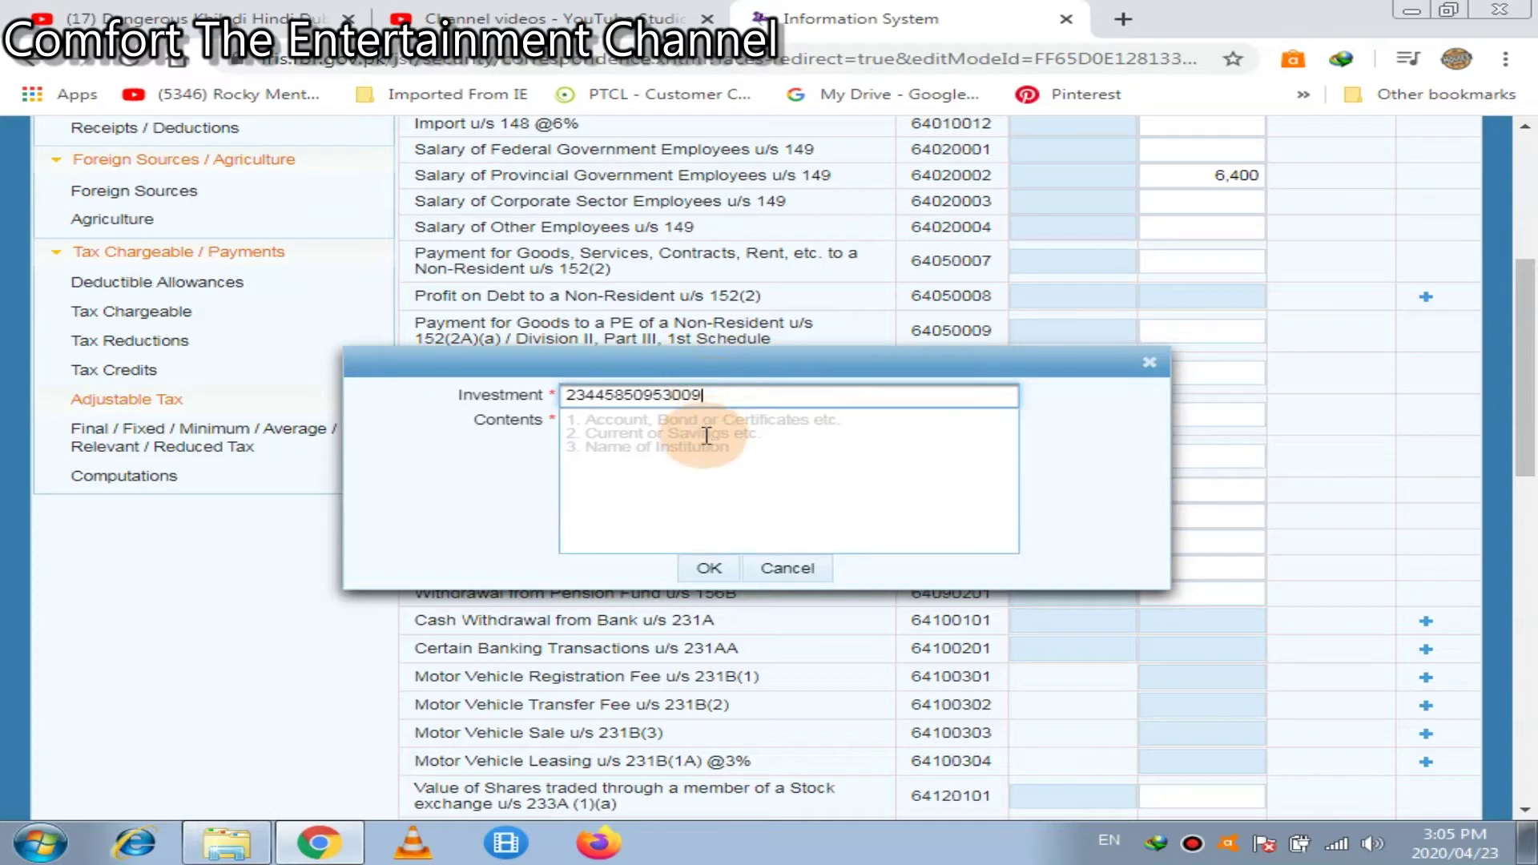
text(hbl)
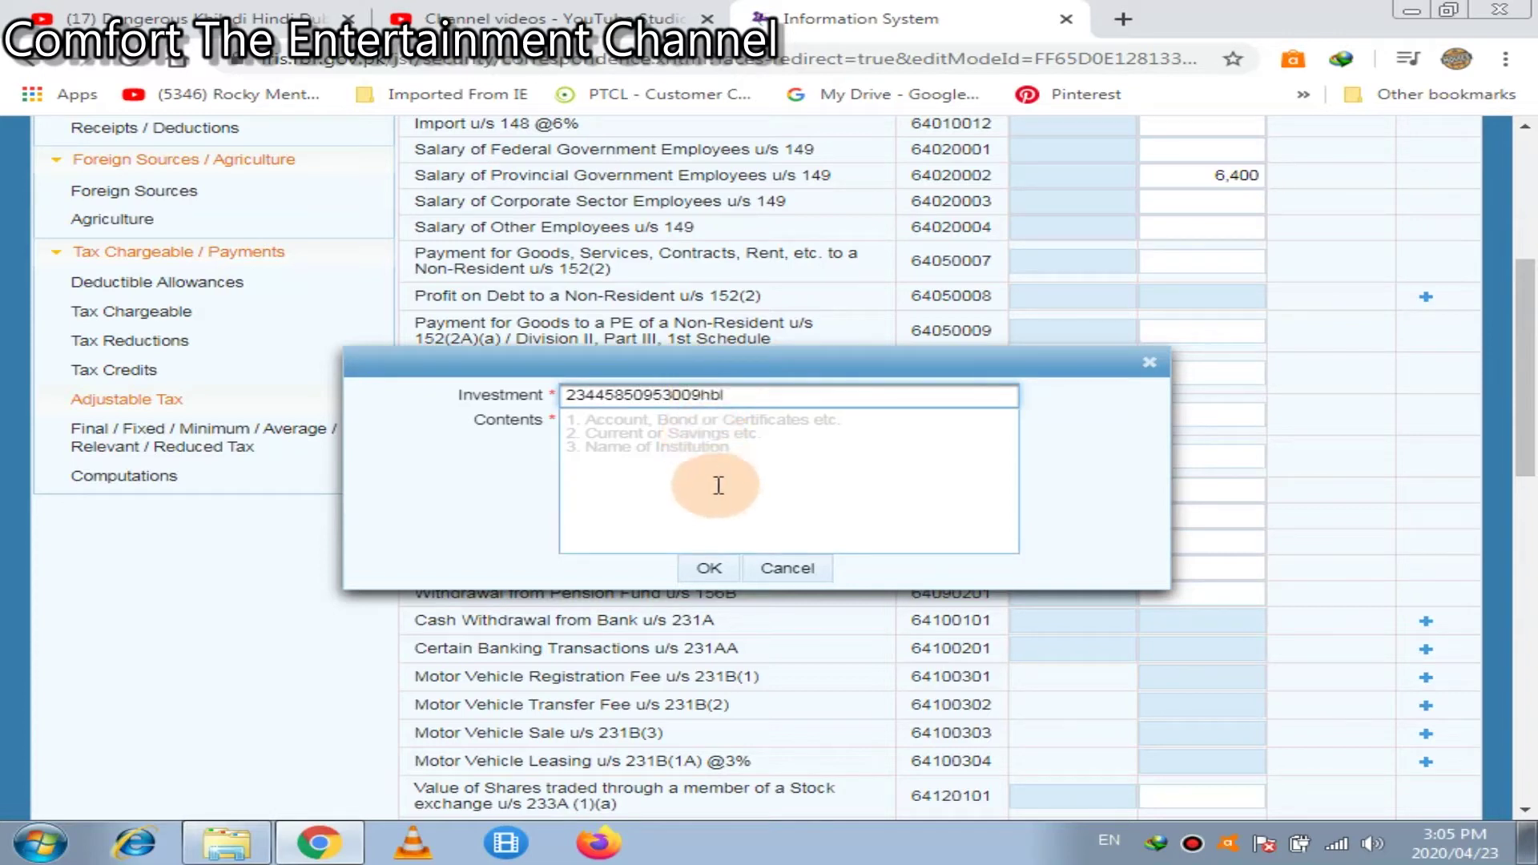
key(BackSpace)
key(BackSpace)
key(BackSpace)
click(718, 485)
text(hbl)
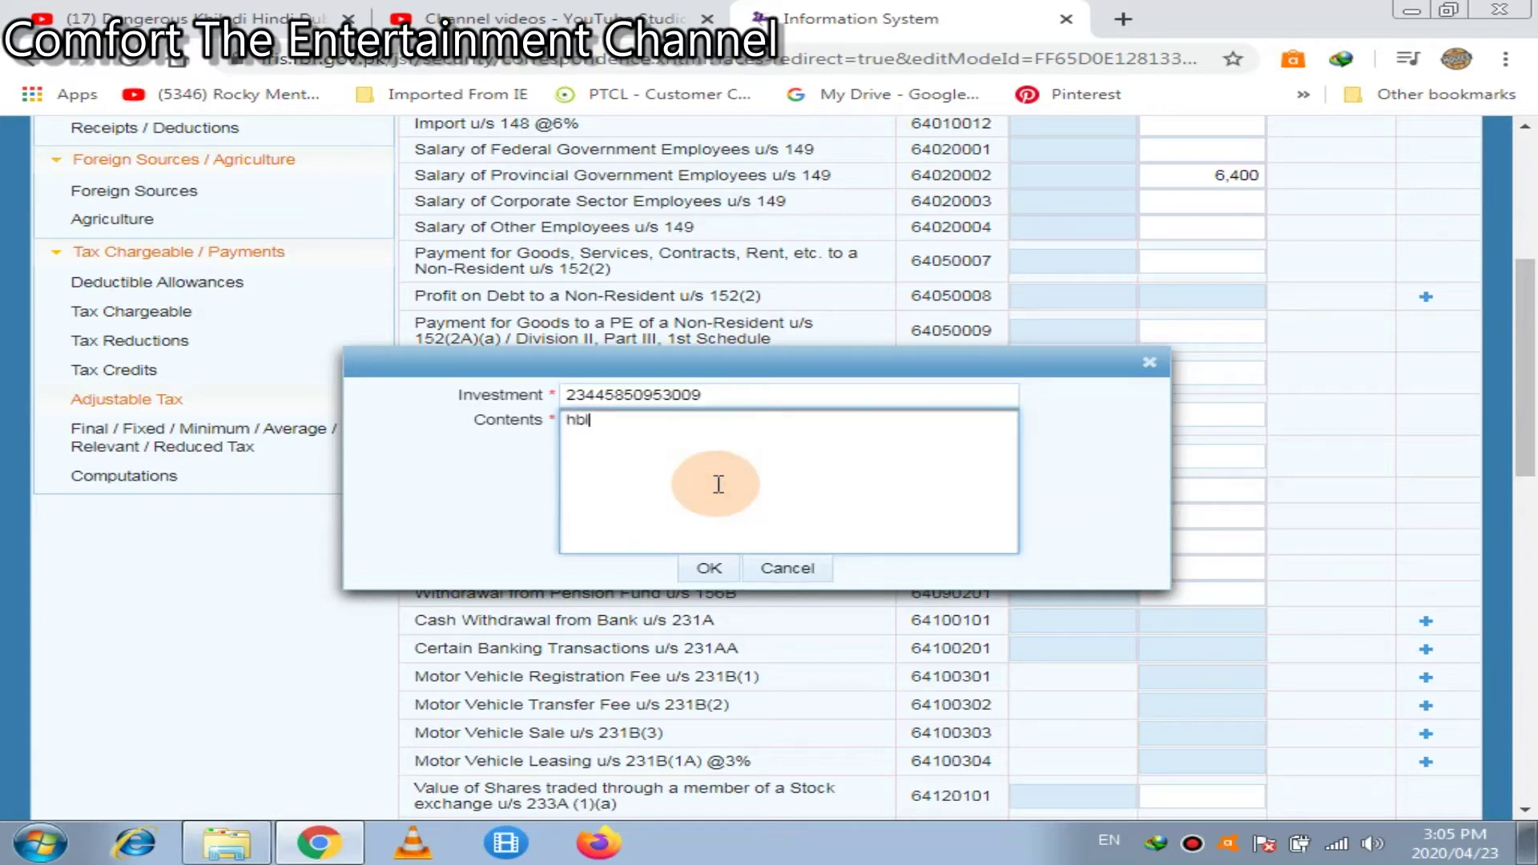
click(716, 570)
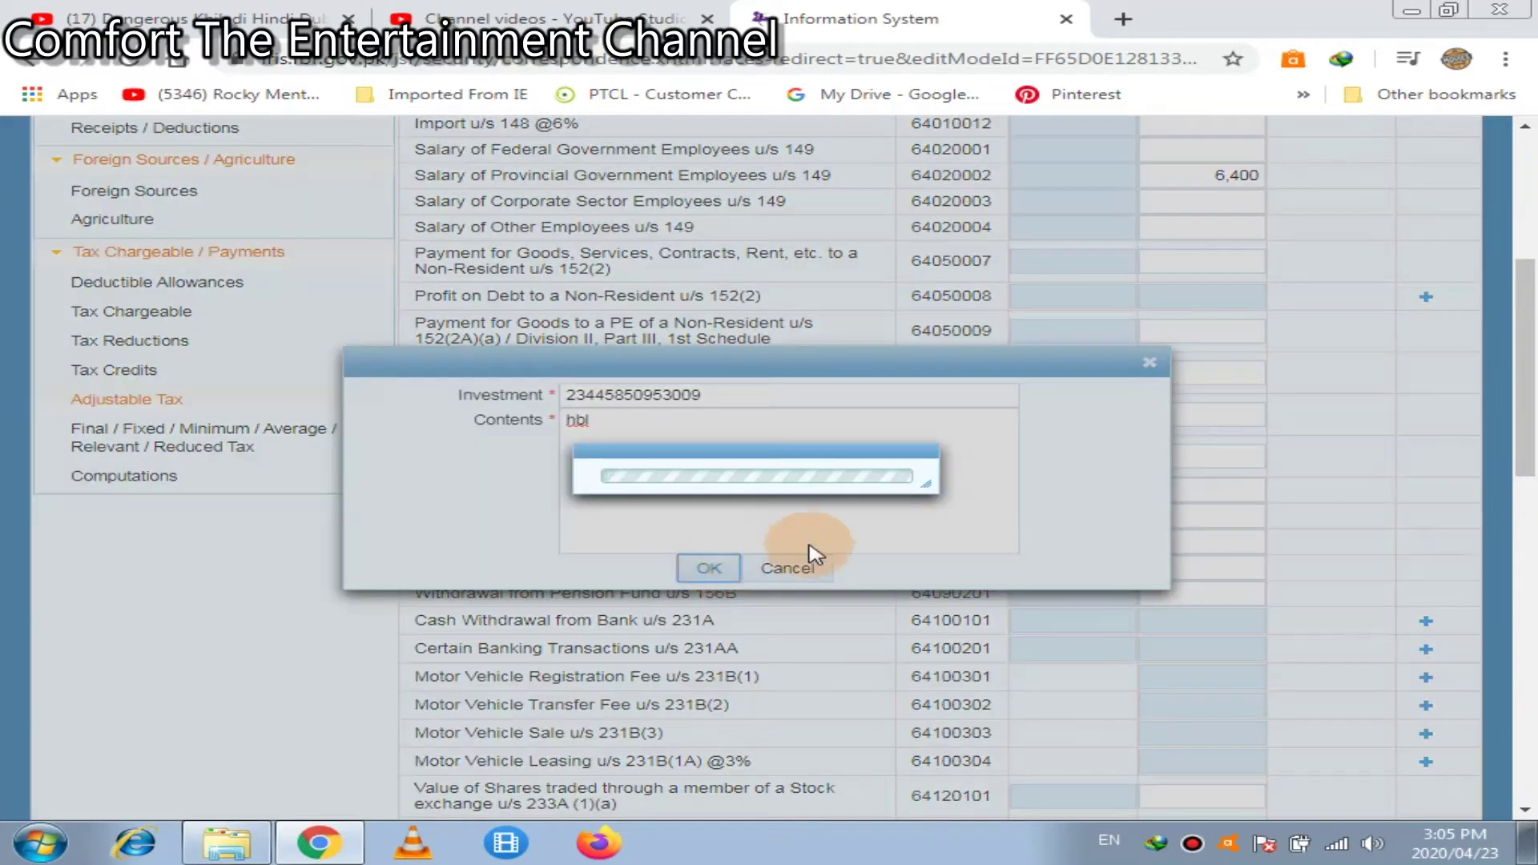
Enter 400,000 withdrawn and 2,400 tax deducted on the HBL row, then recalculate
click(1094, 659)
text(4)
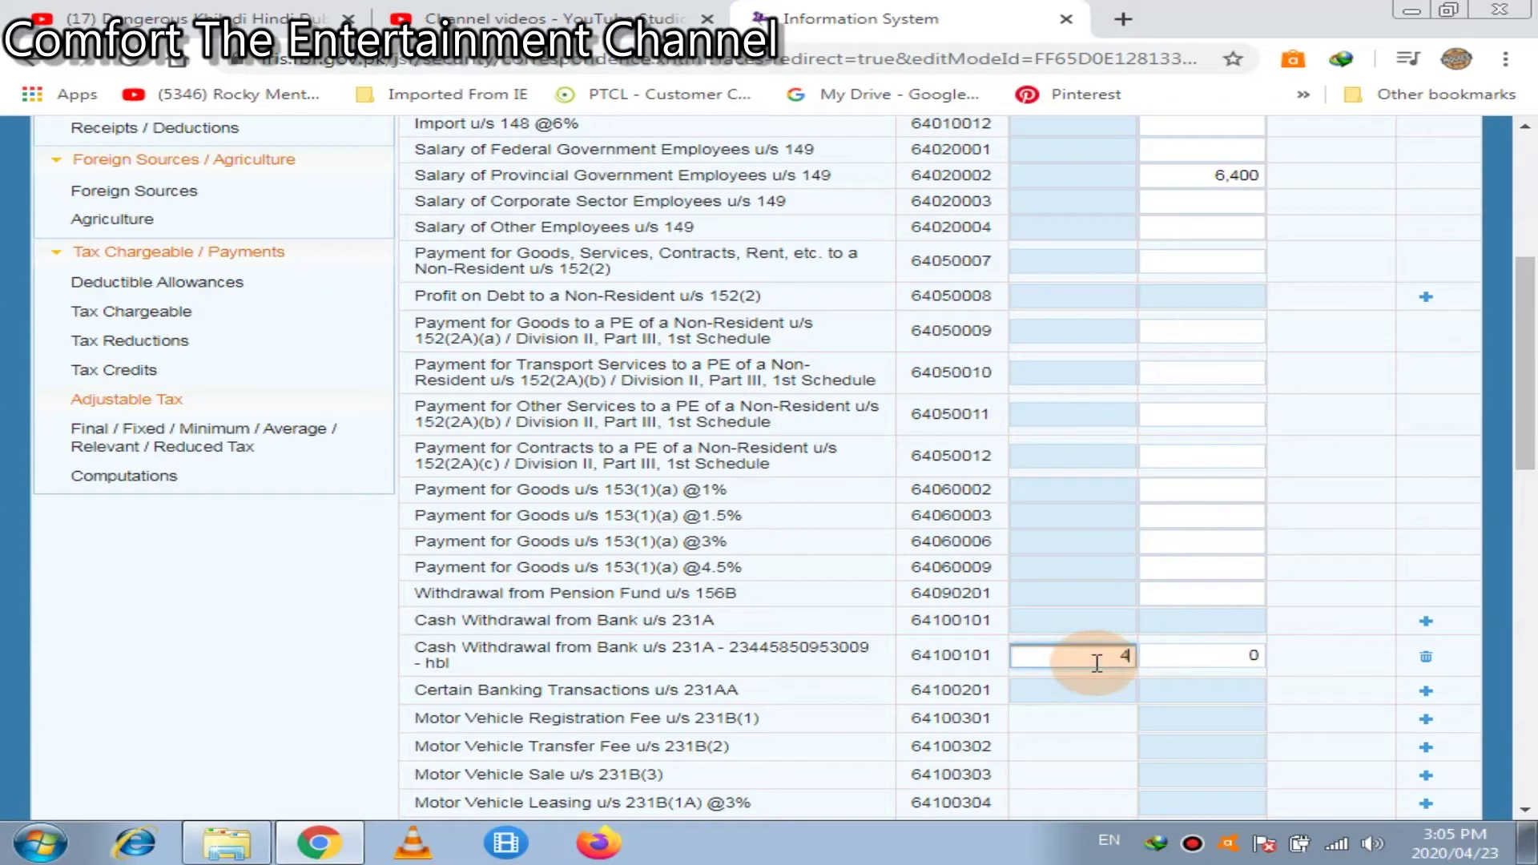
text(00000)
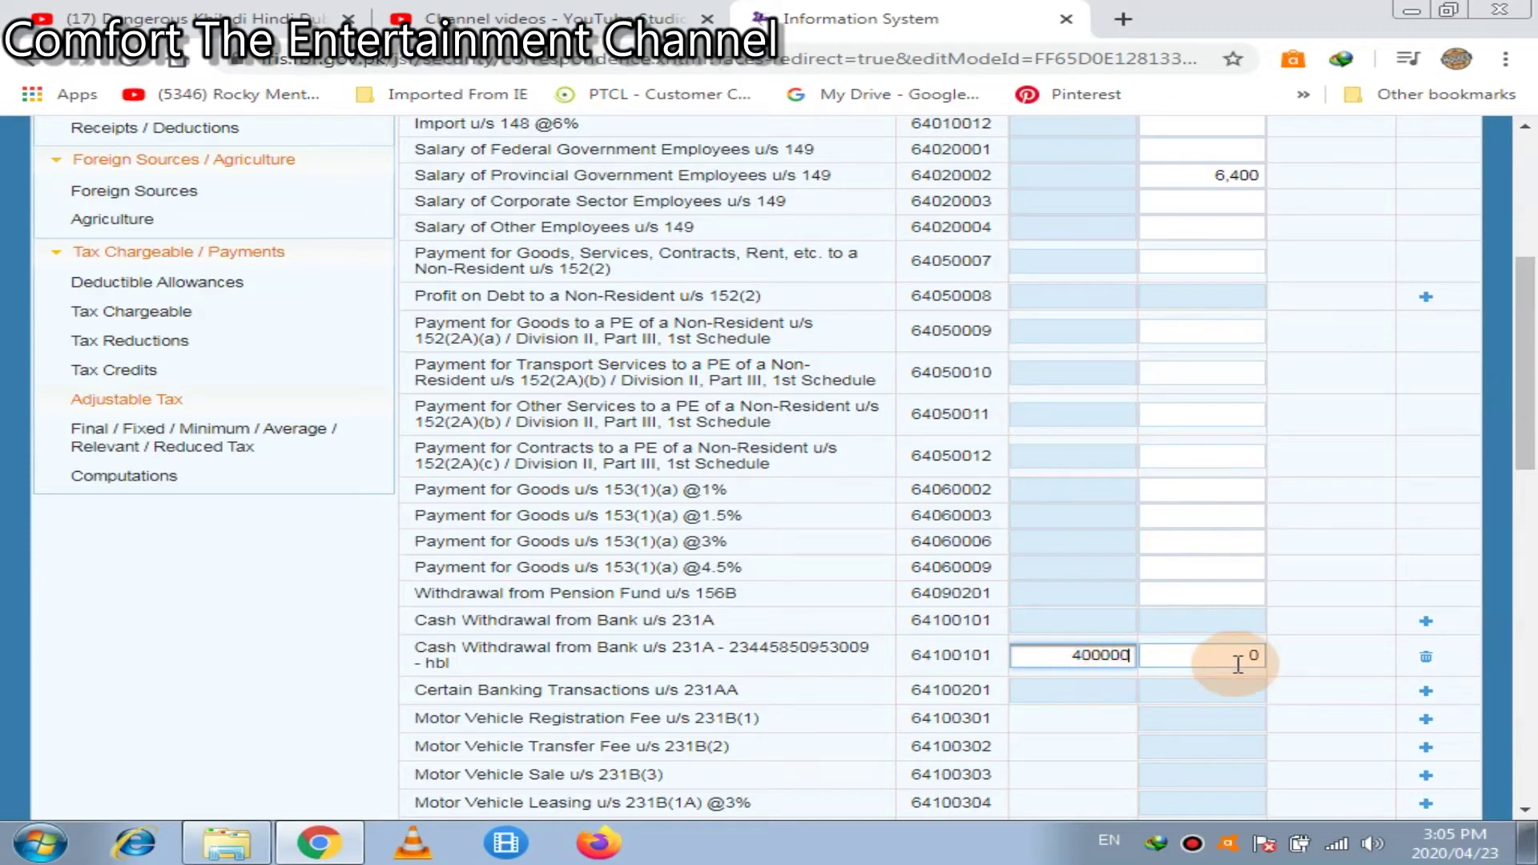
click(1237, 665)
text(2)
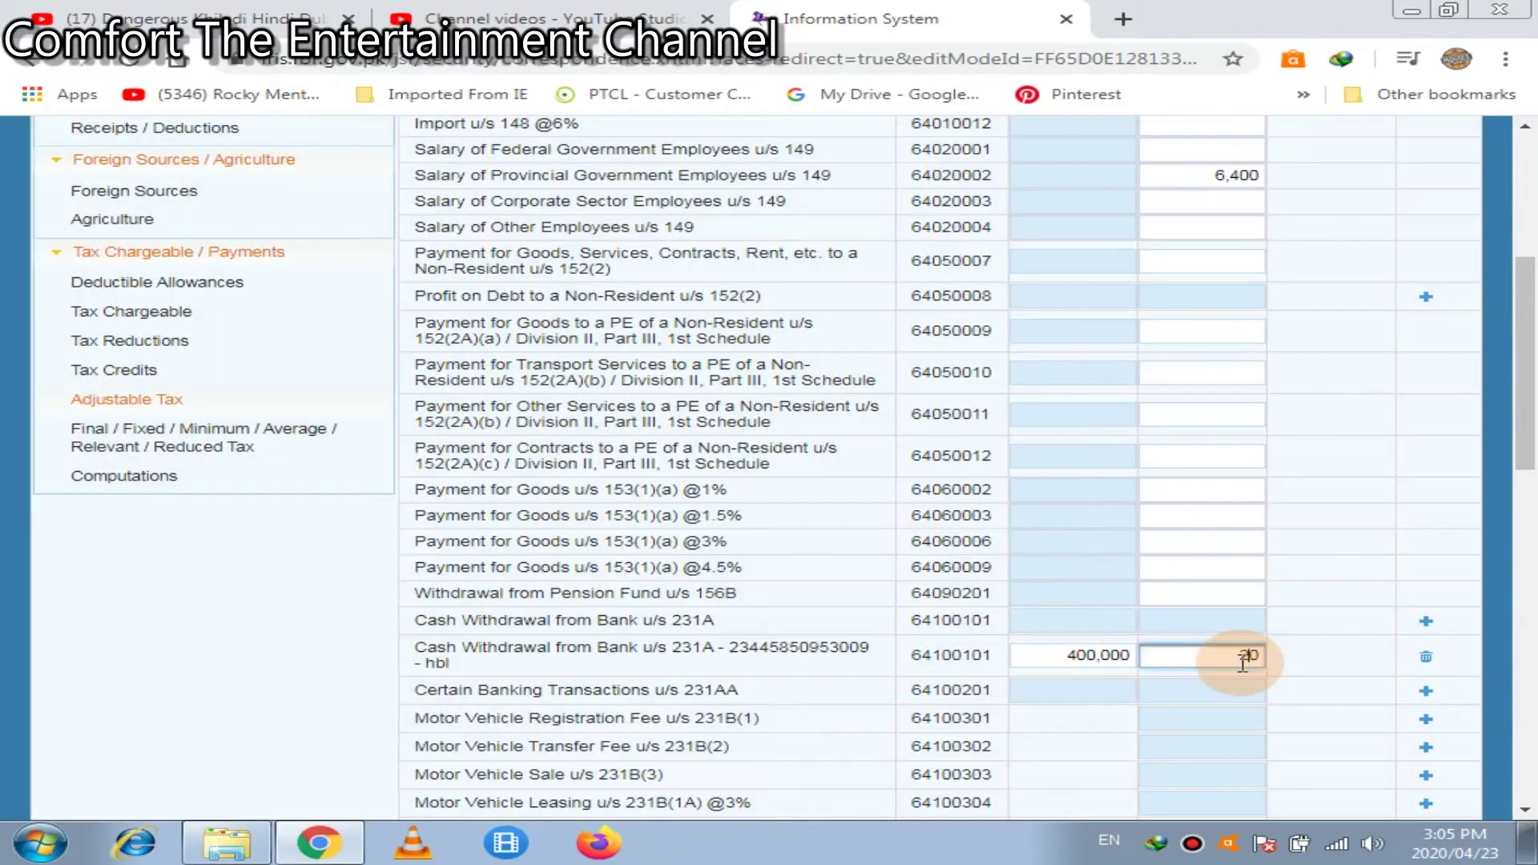
text(40)
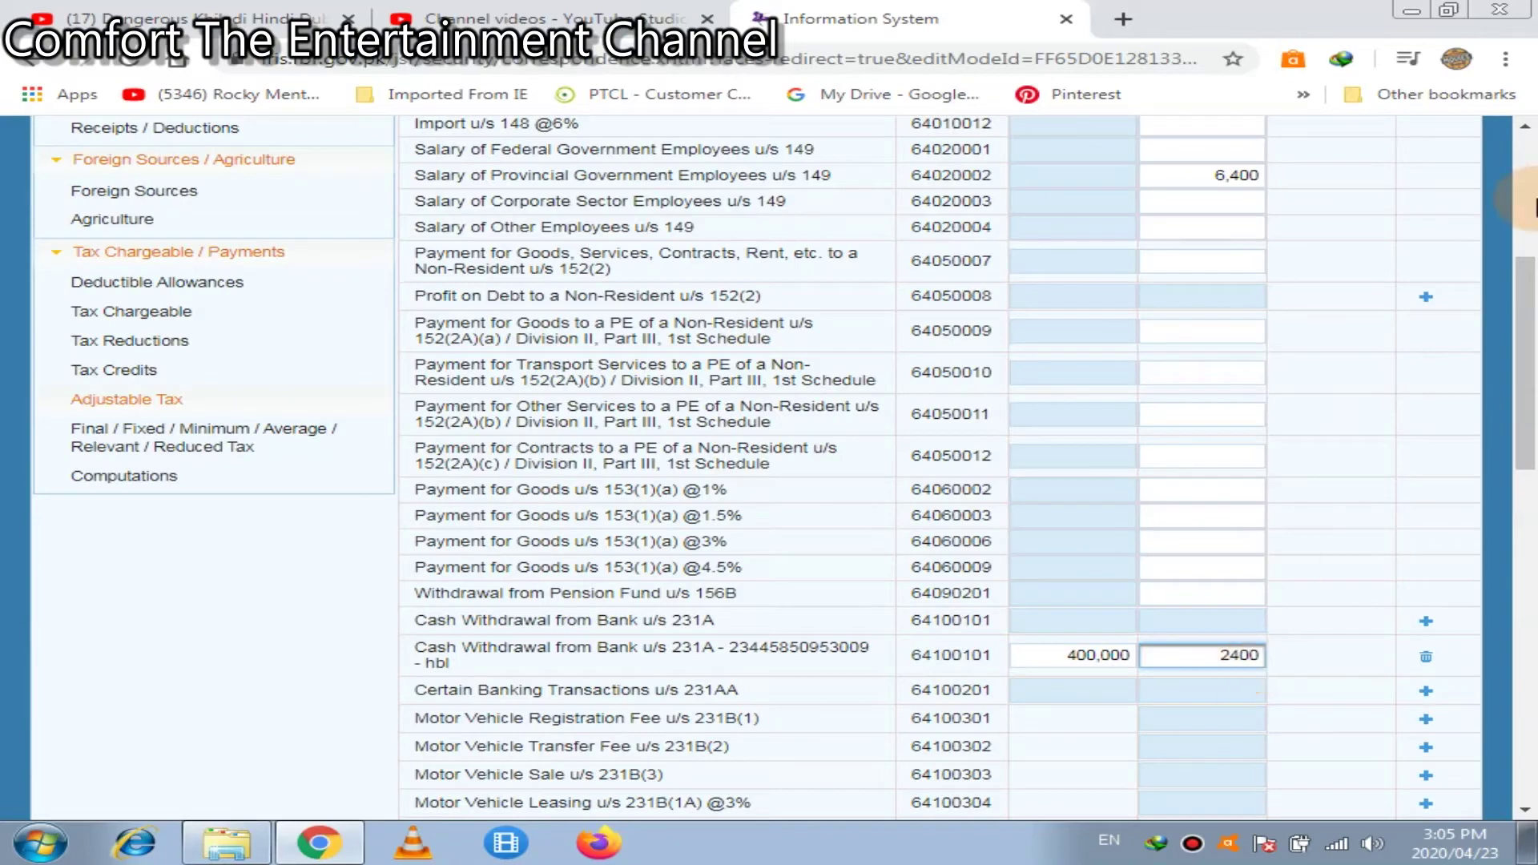
click(1528, 184)
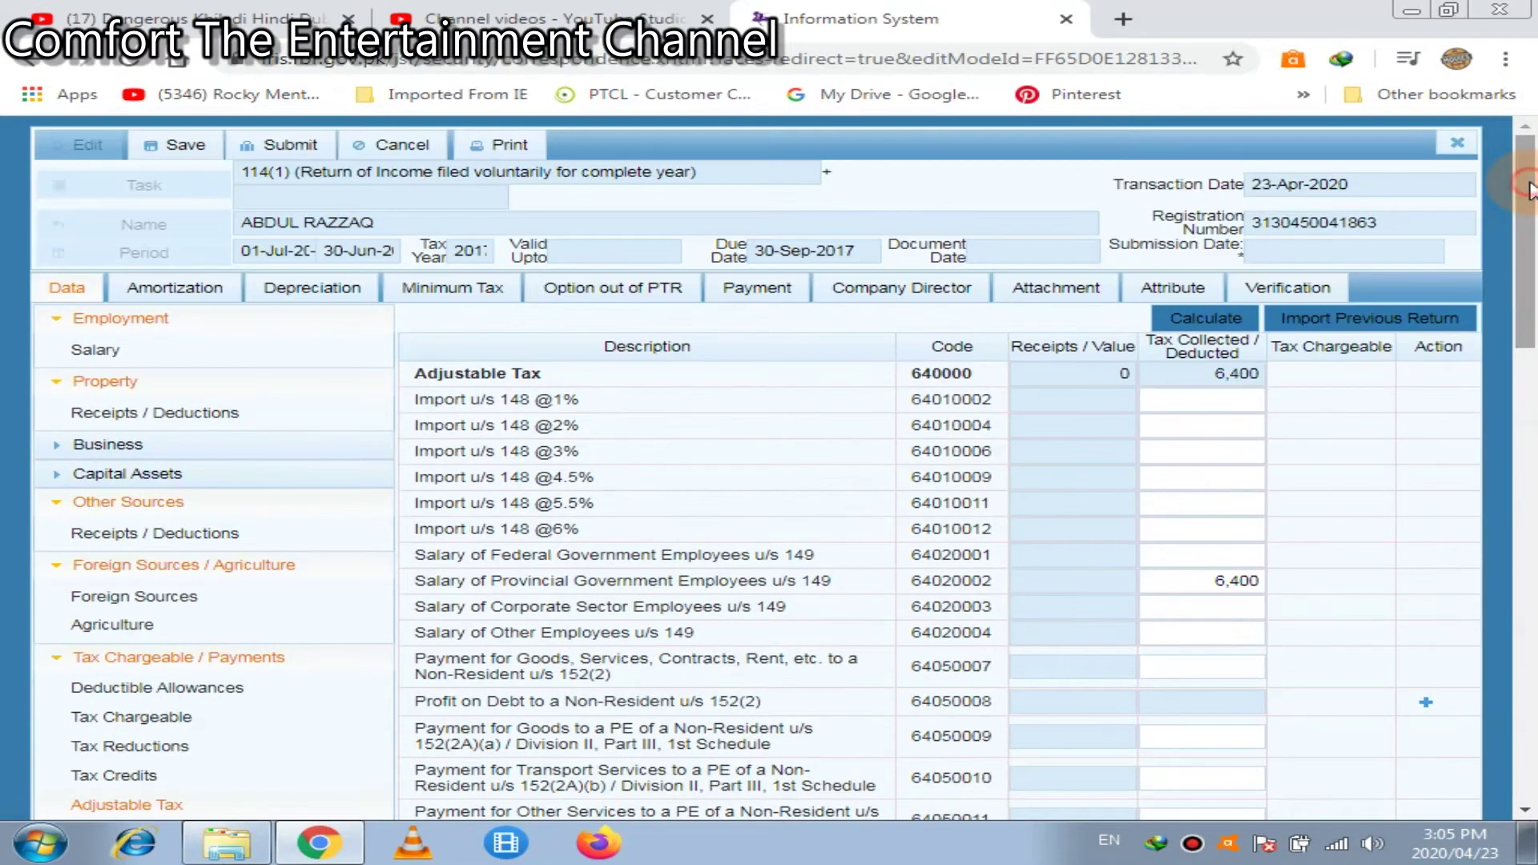
Recalculate totals, review the 2,400 tax cell, and open a new Certain Banking Transactions u/s 231AA entry
click(1225, 320)
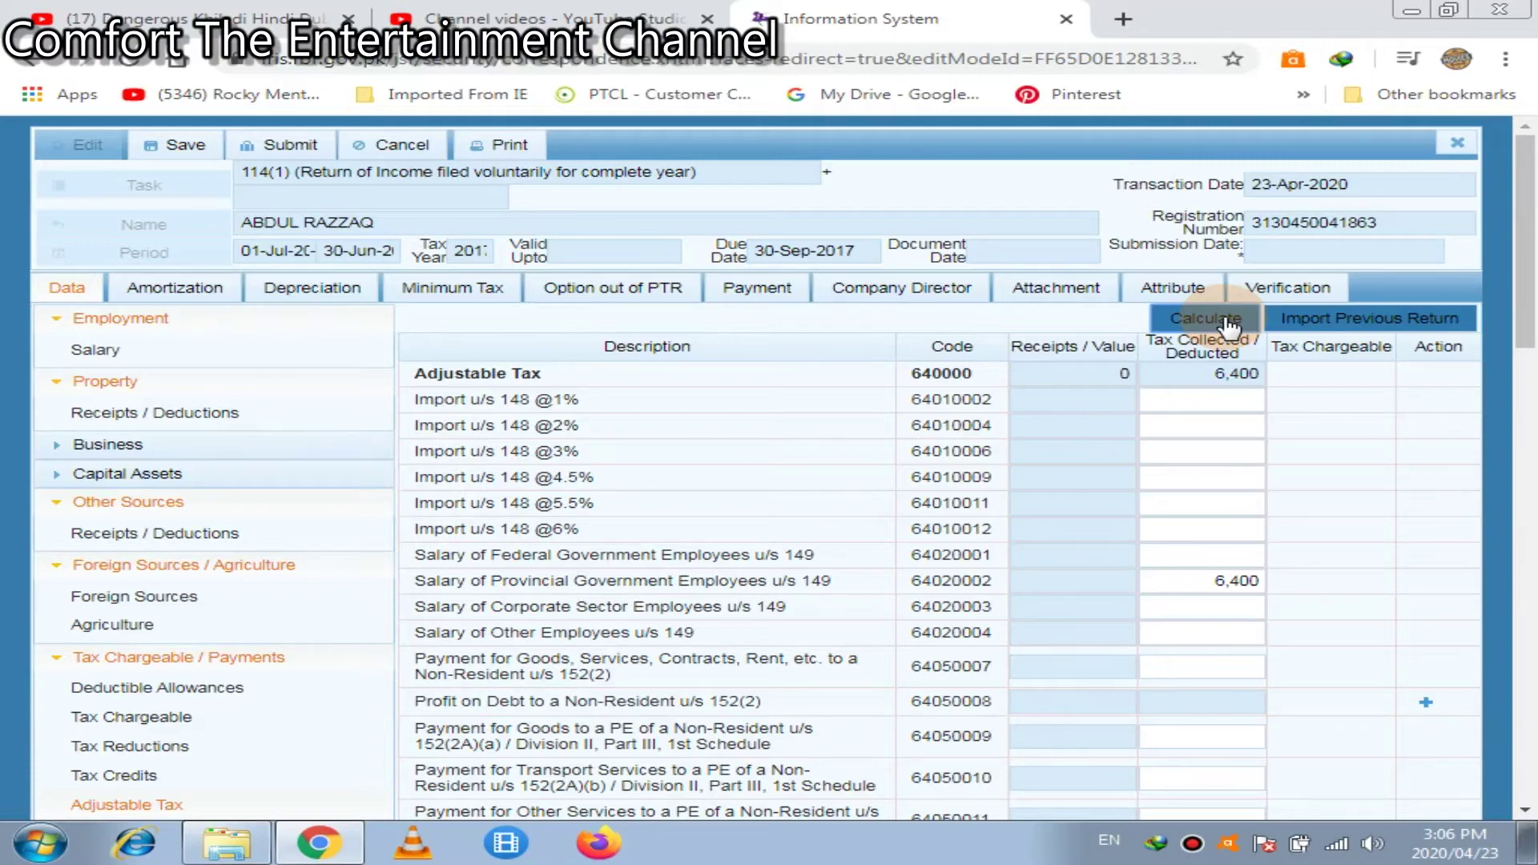
scroll(1227, 325, down, 8)
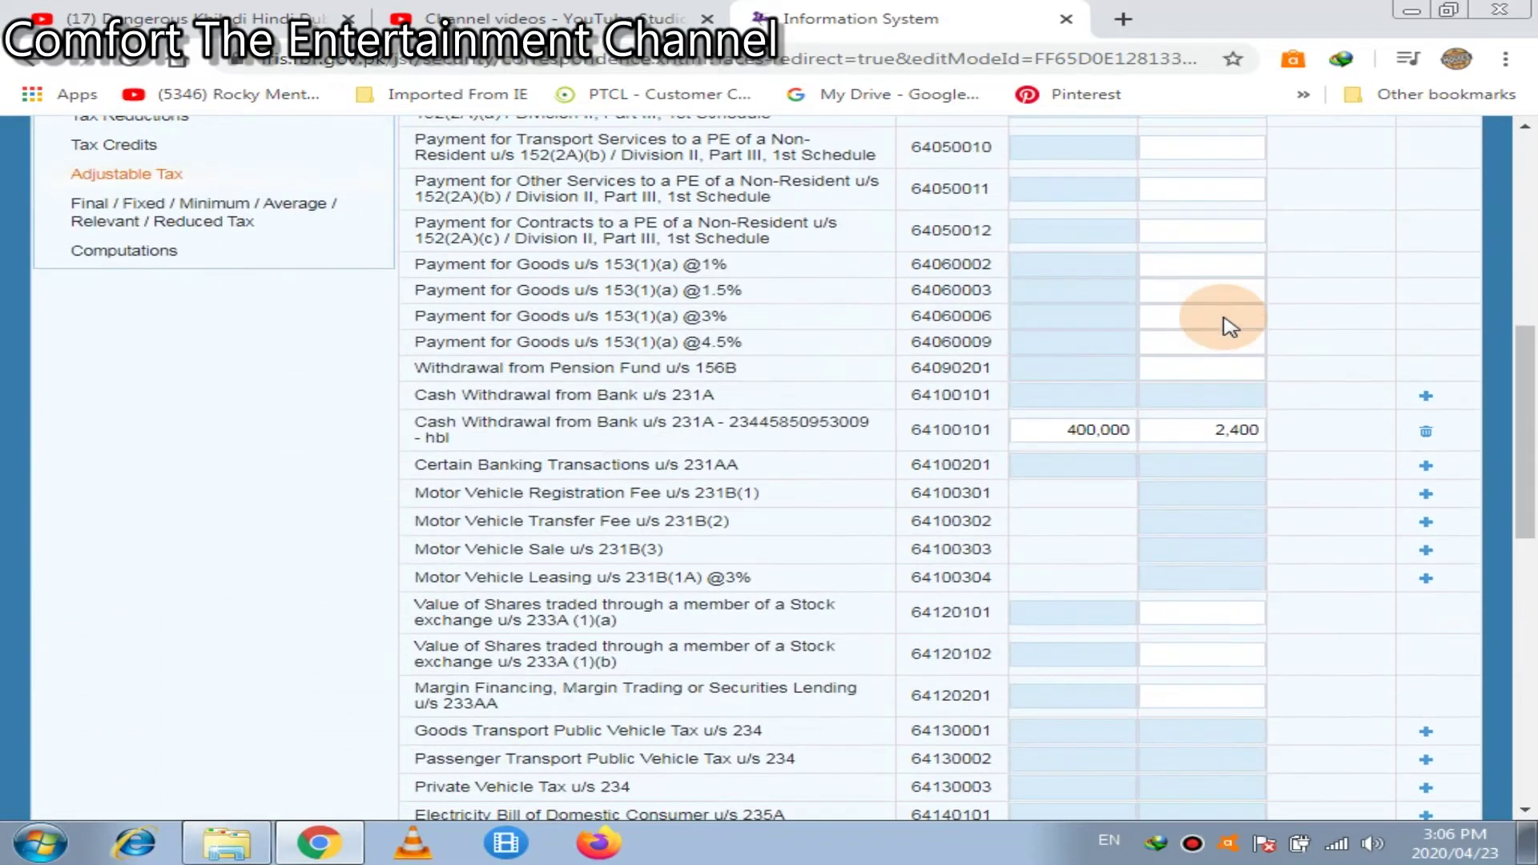
click(1205, 438)
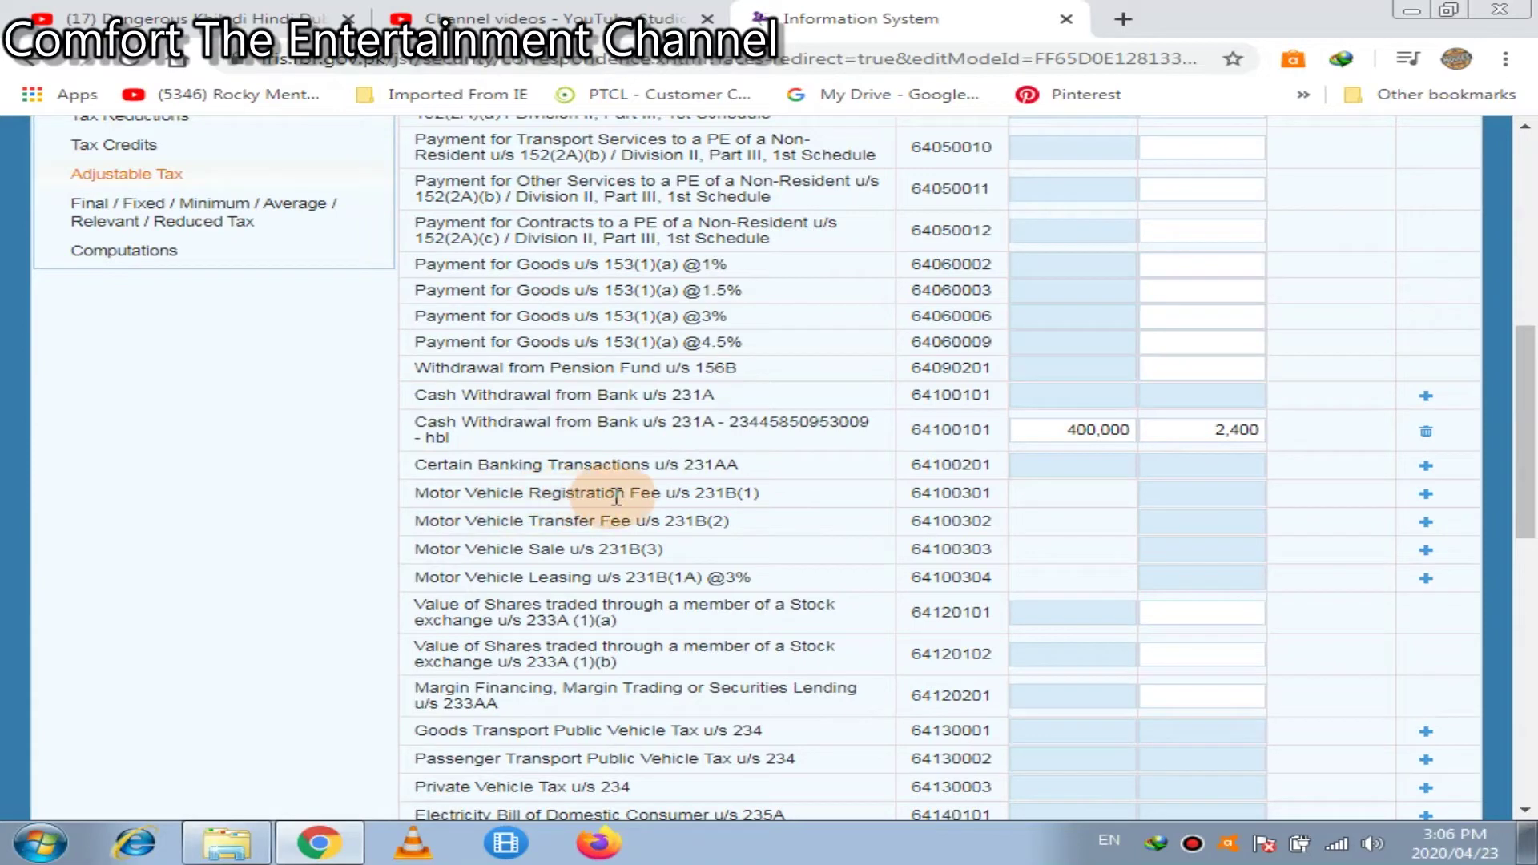
click(1427, 468)
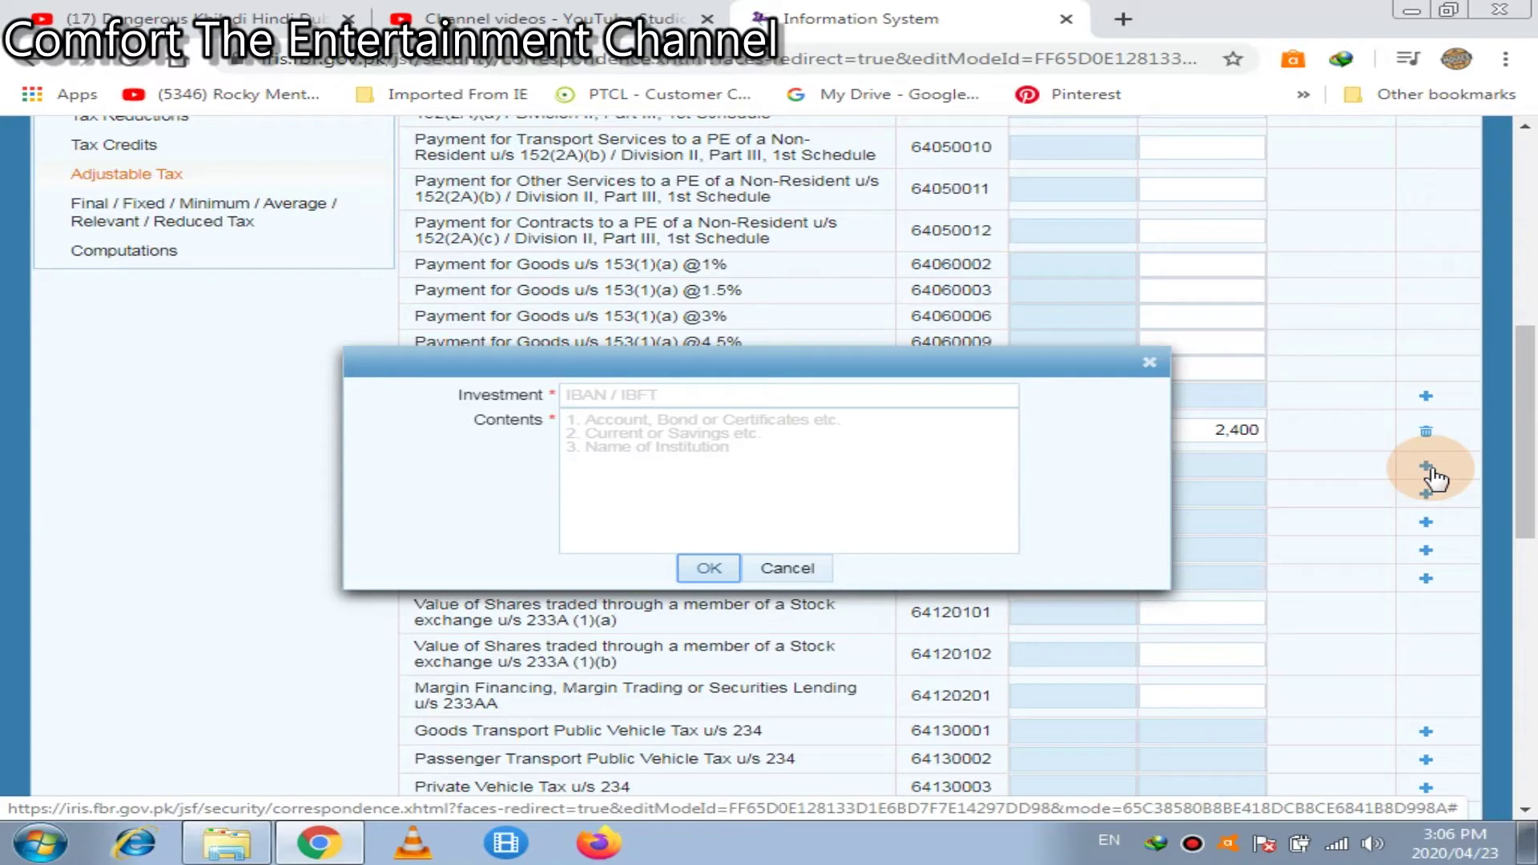
Drop the banking entry and add a Motor Vehicle Registration Fee entry for a model 2019, 1300 cc vehicle
click(811, 405)
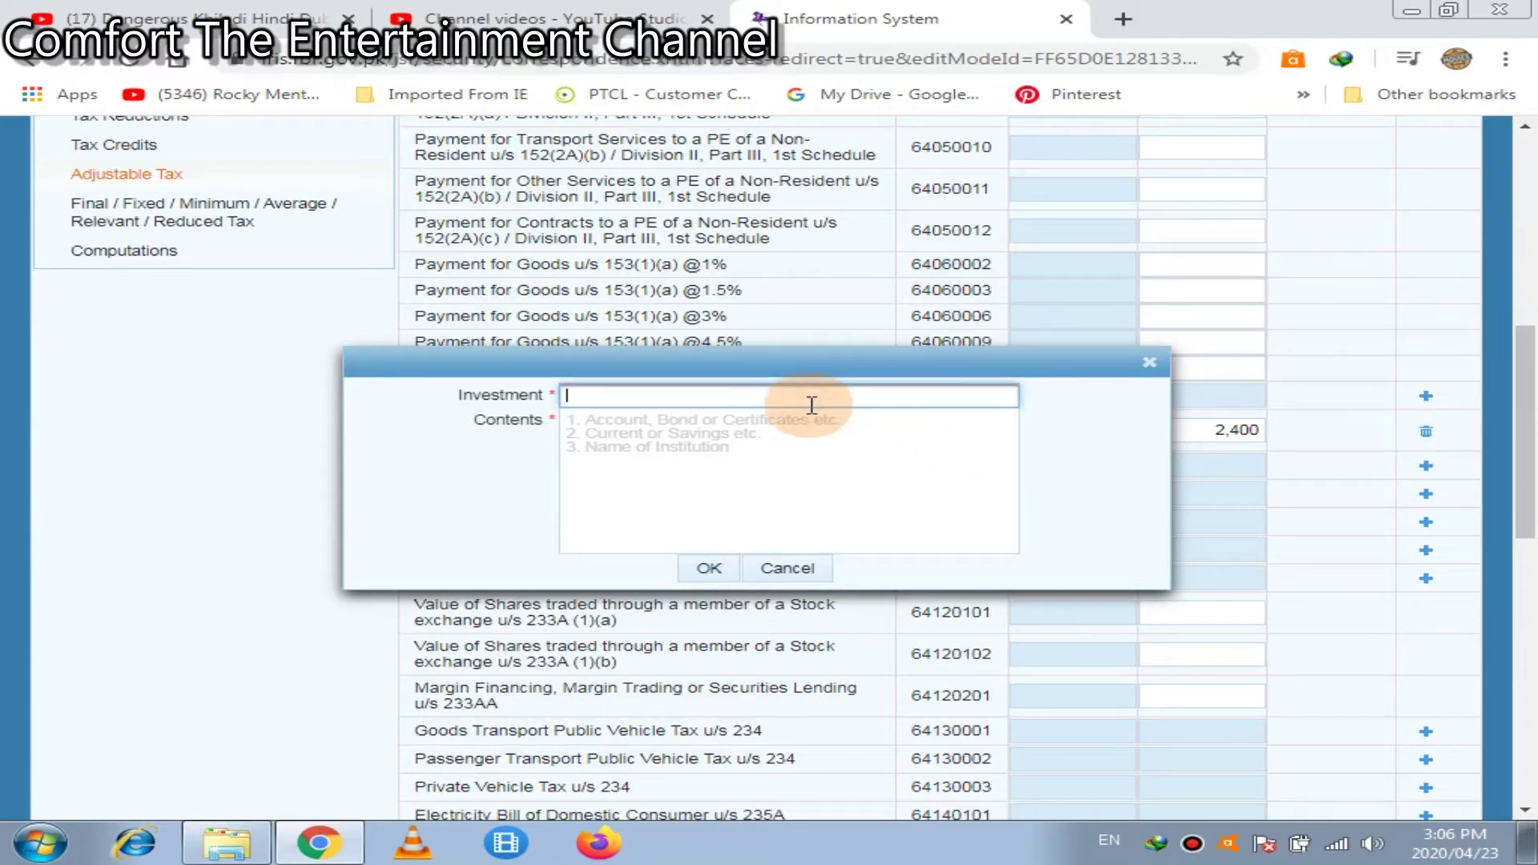
click(1150, 363)
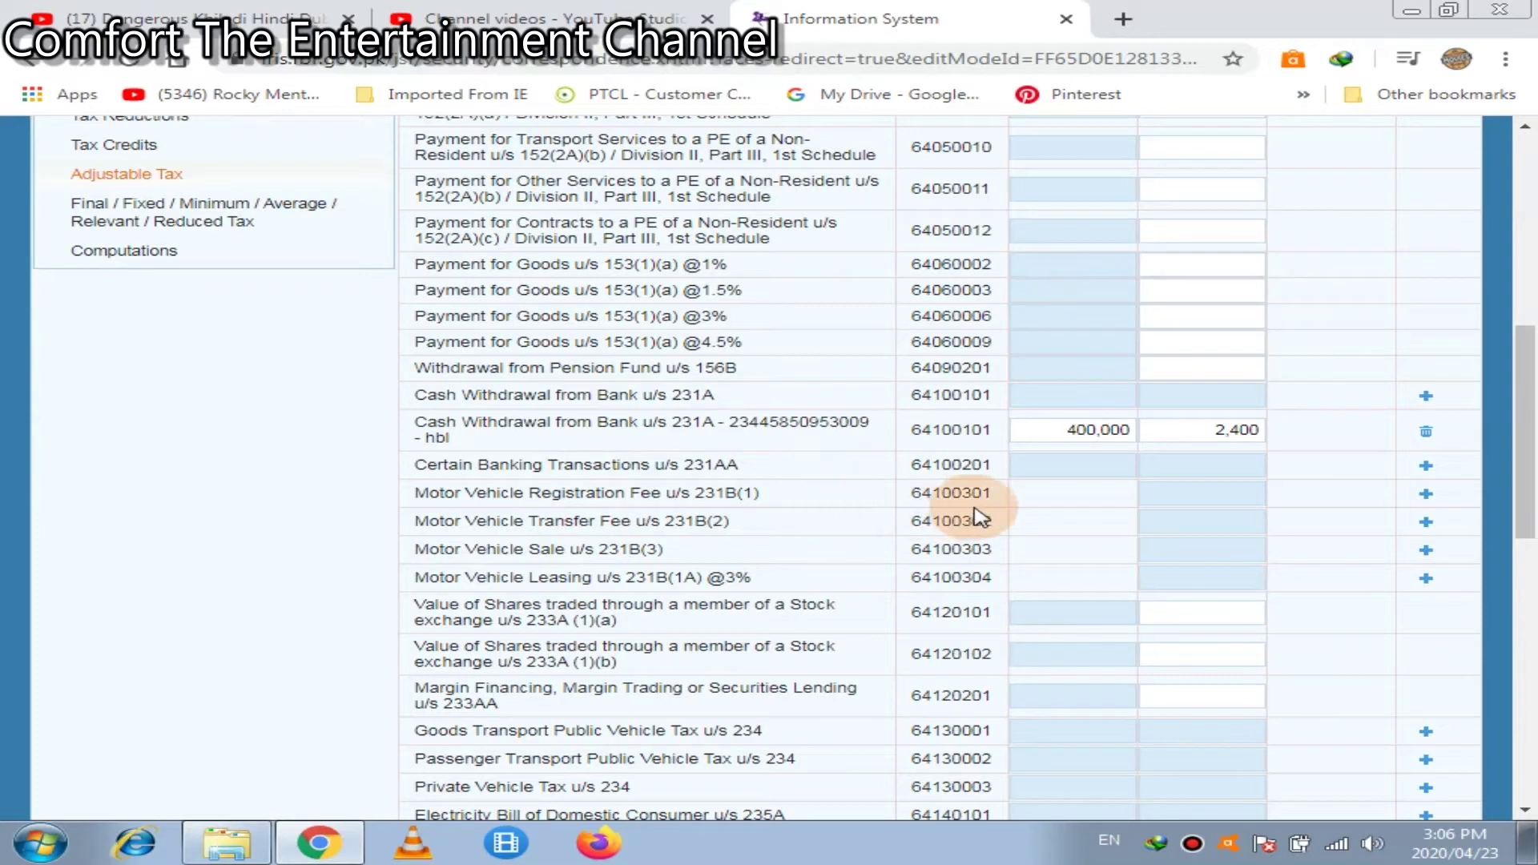
click(1427, 495)
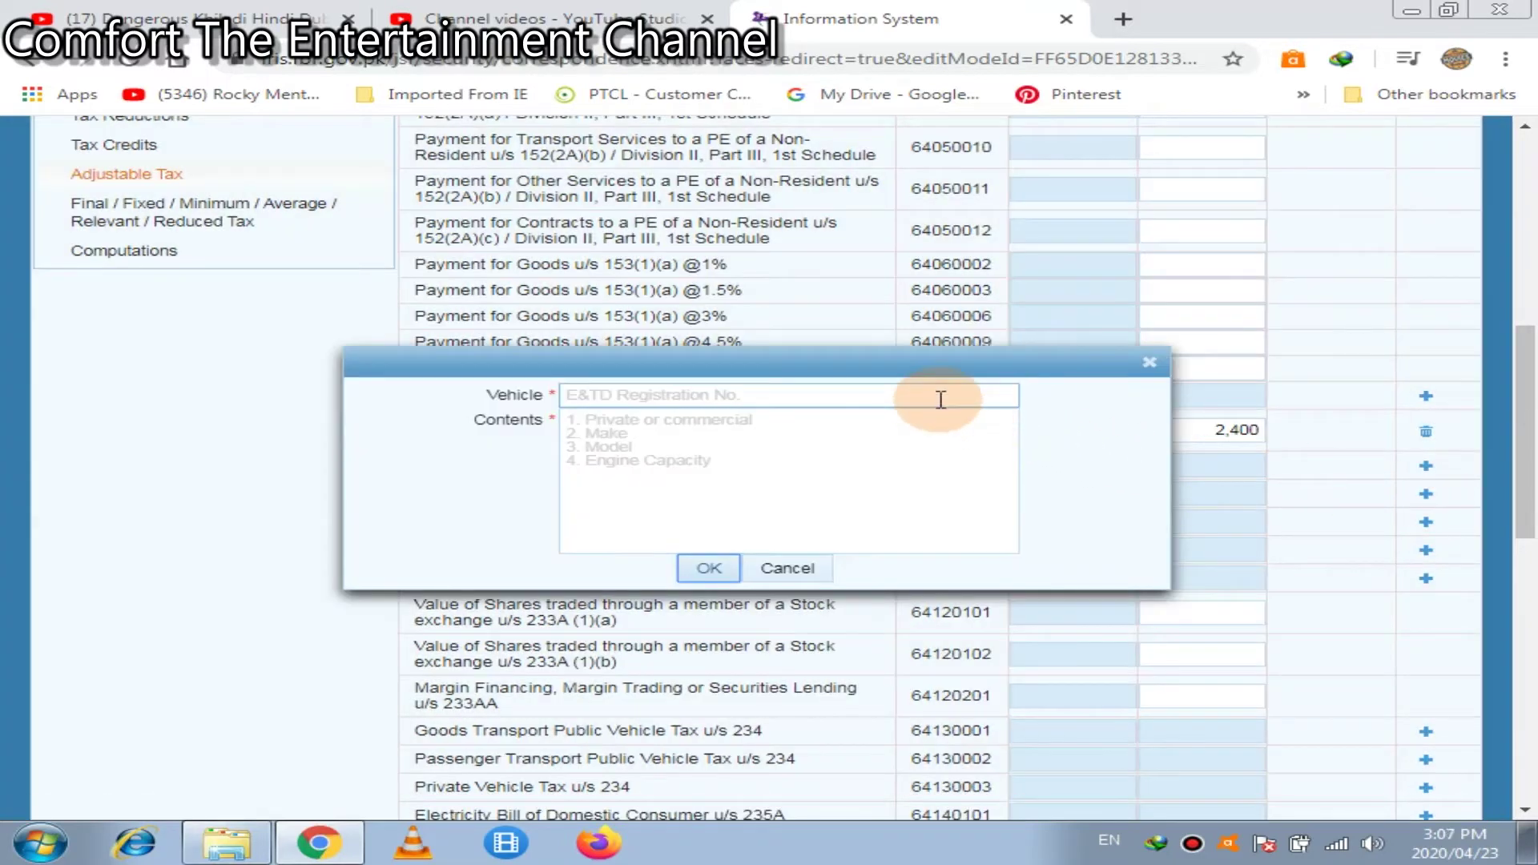
click(941, 399)
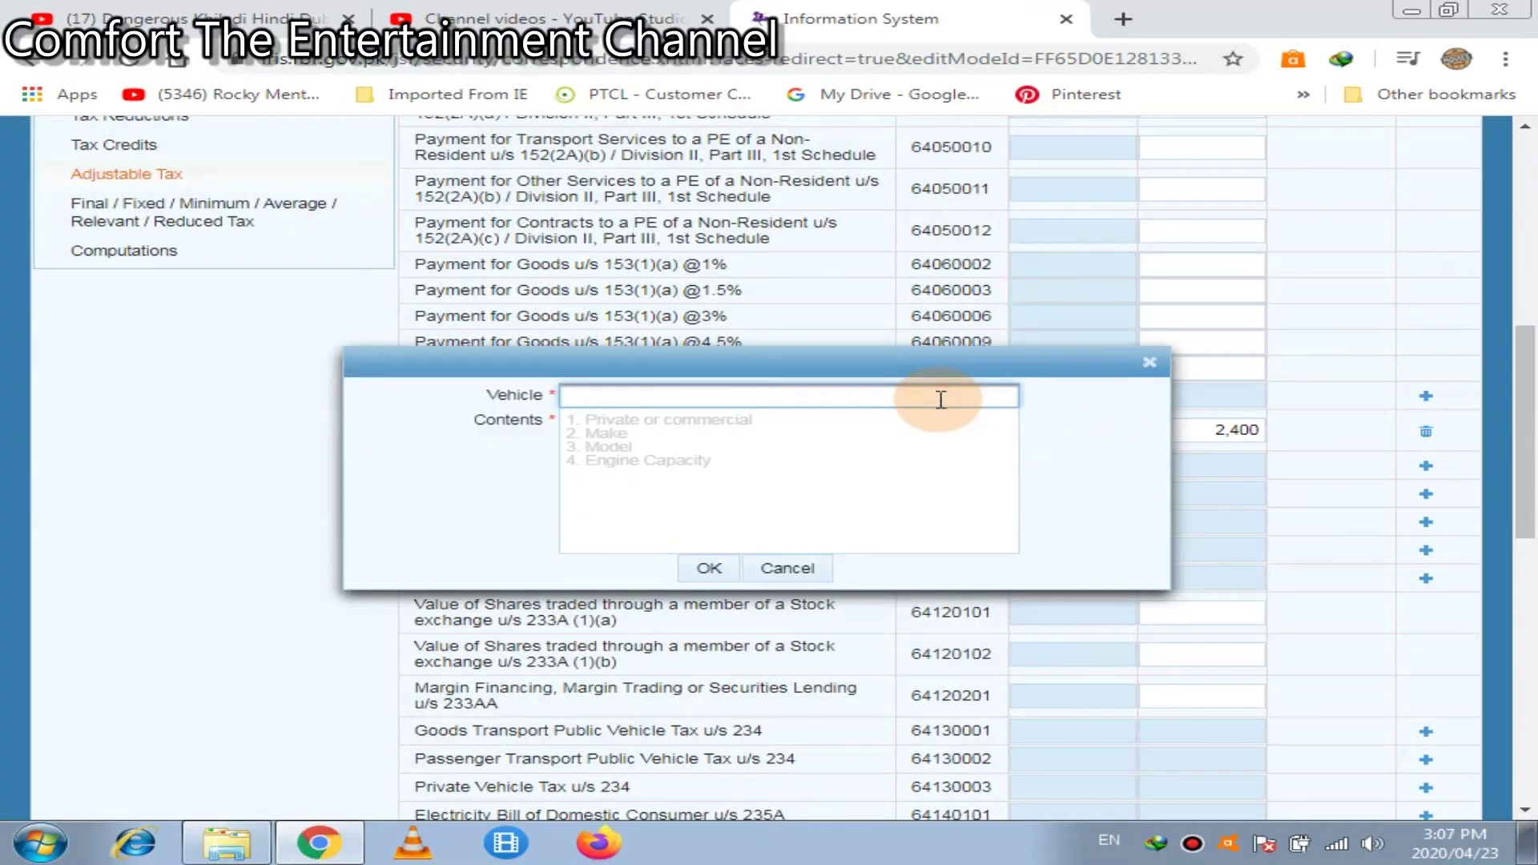
text(2345 bdc)
click(733, 443)
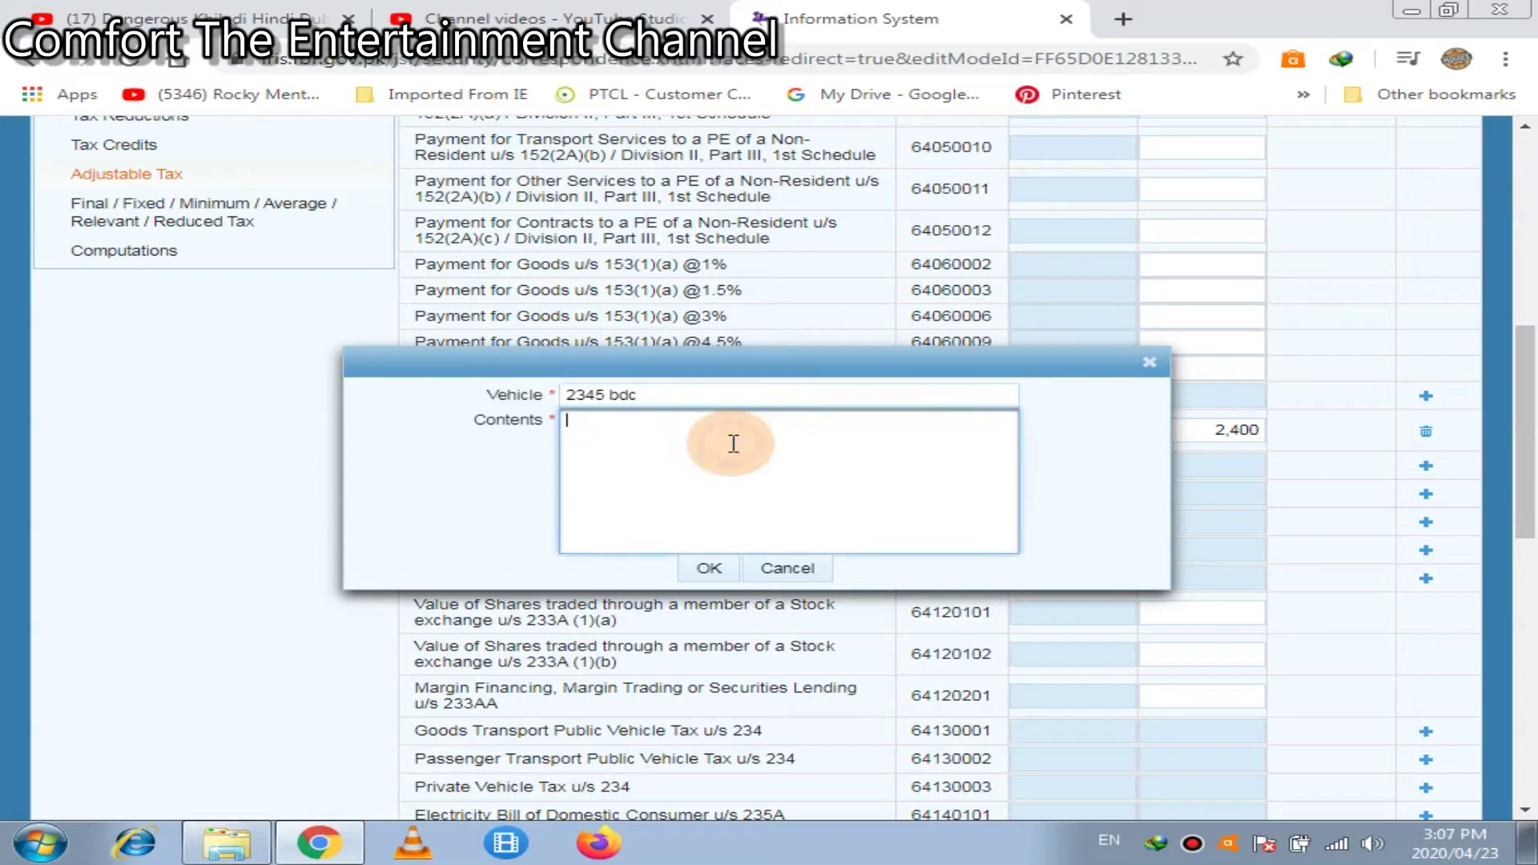
text(1)
key(BackSpace)
text(model 2019)
key(Return)
text(1300 cc)
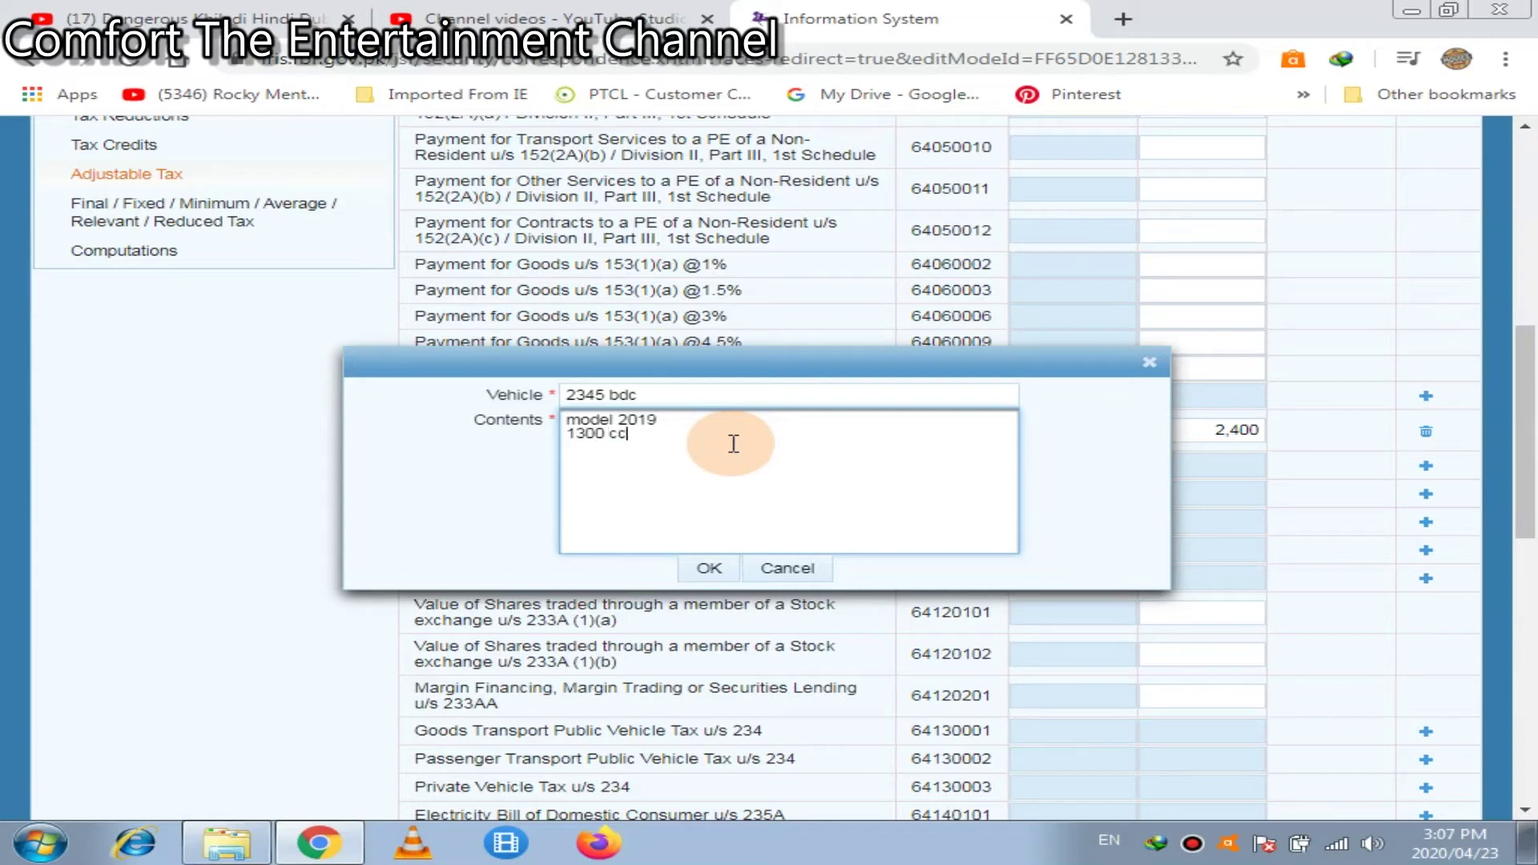
key(Return)
click(705, 570)
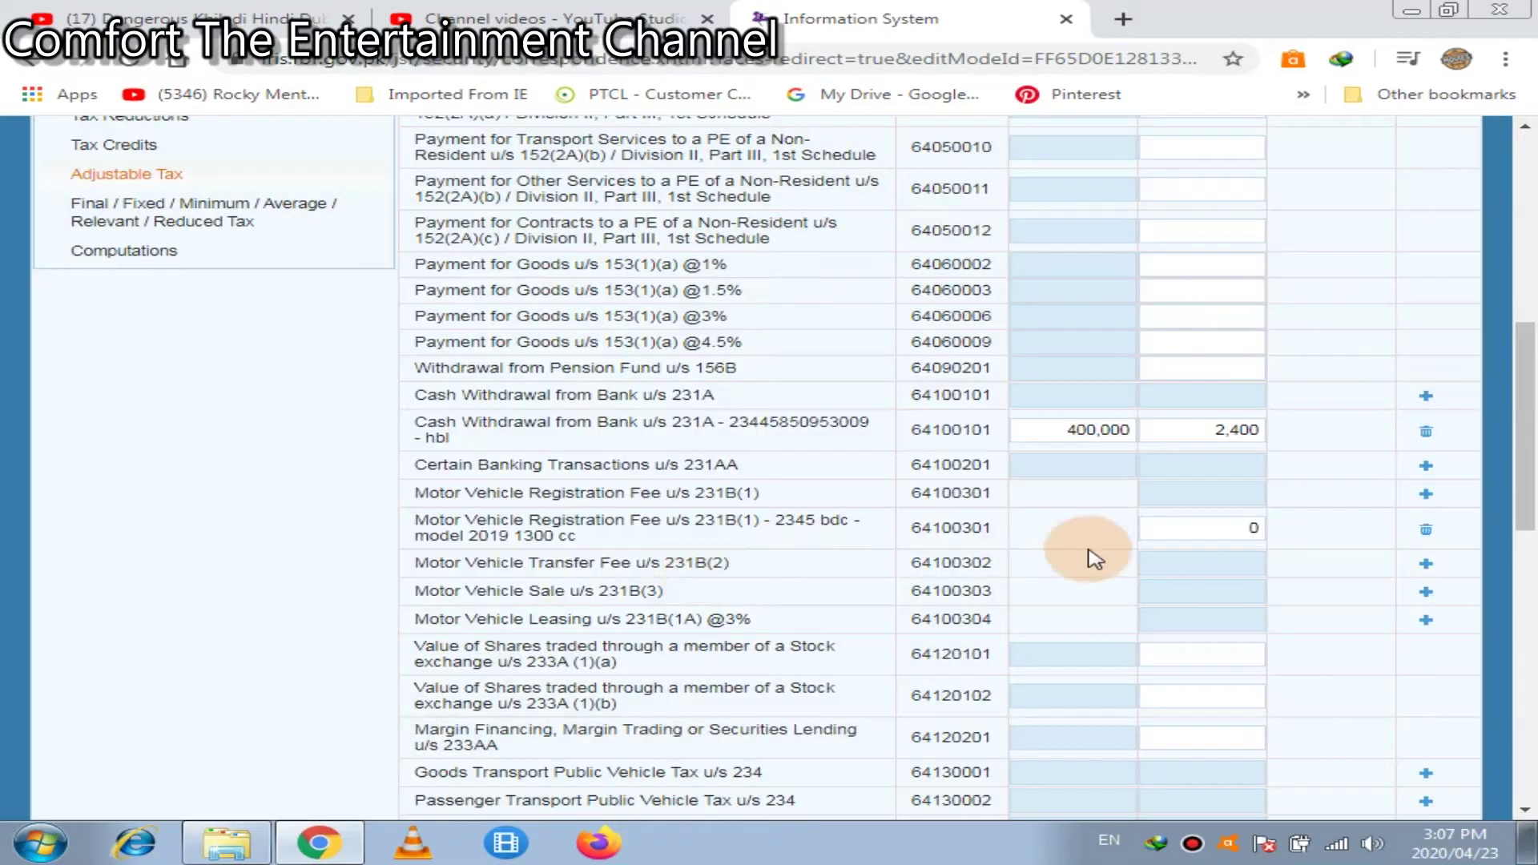
Enter 25,000 tax on the vehicle row and recalculate Adjustable Tax to 33,800
click(1182, 526)
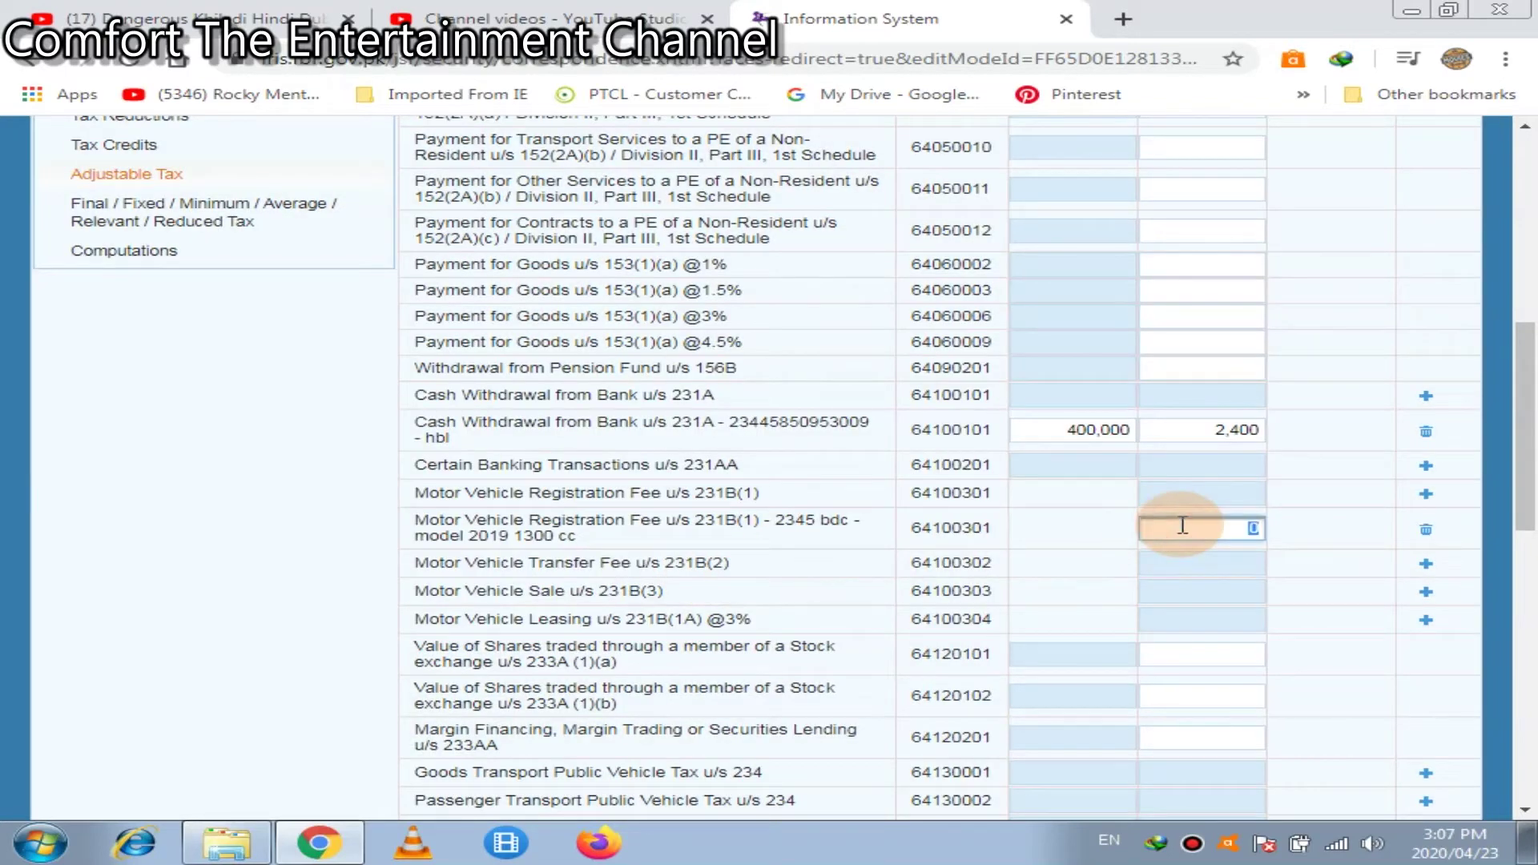
text(25000)
click(1524, 208)
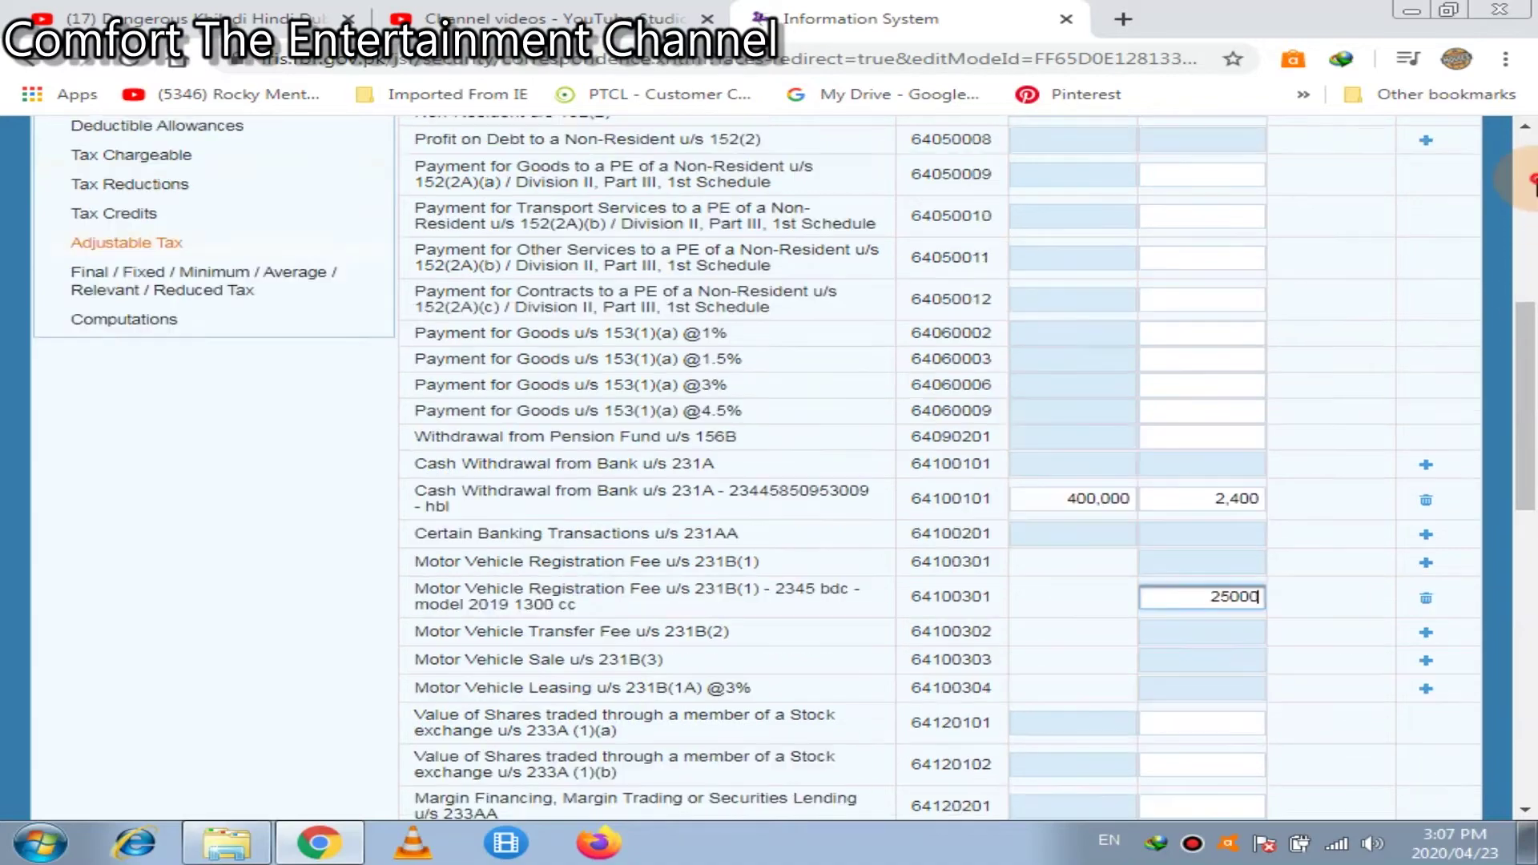
click(1235, 307)
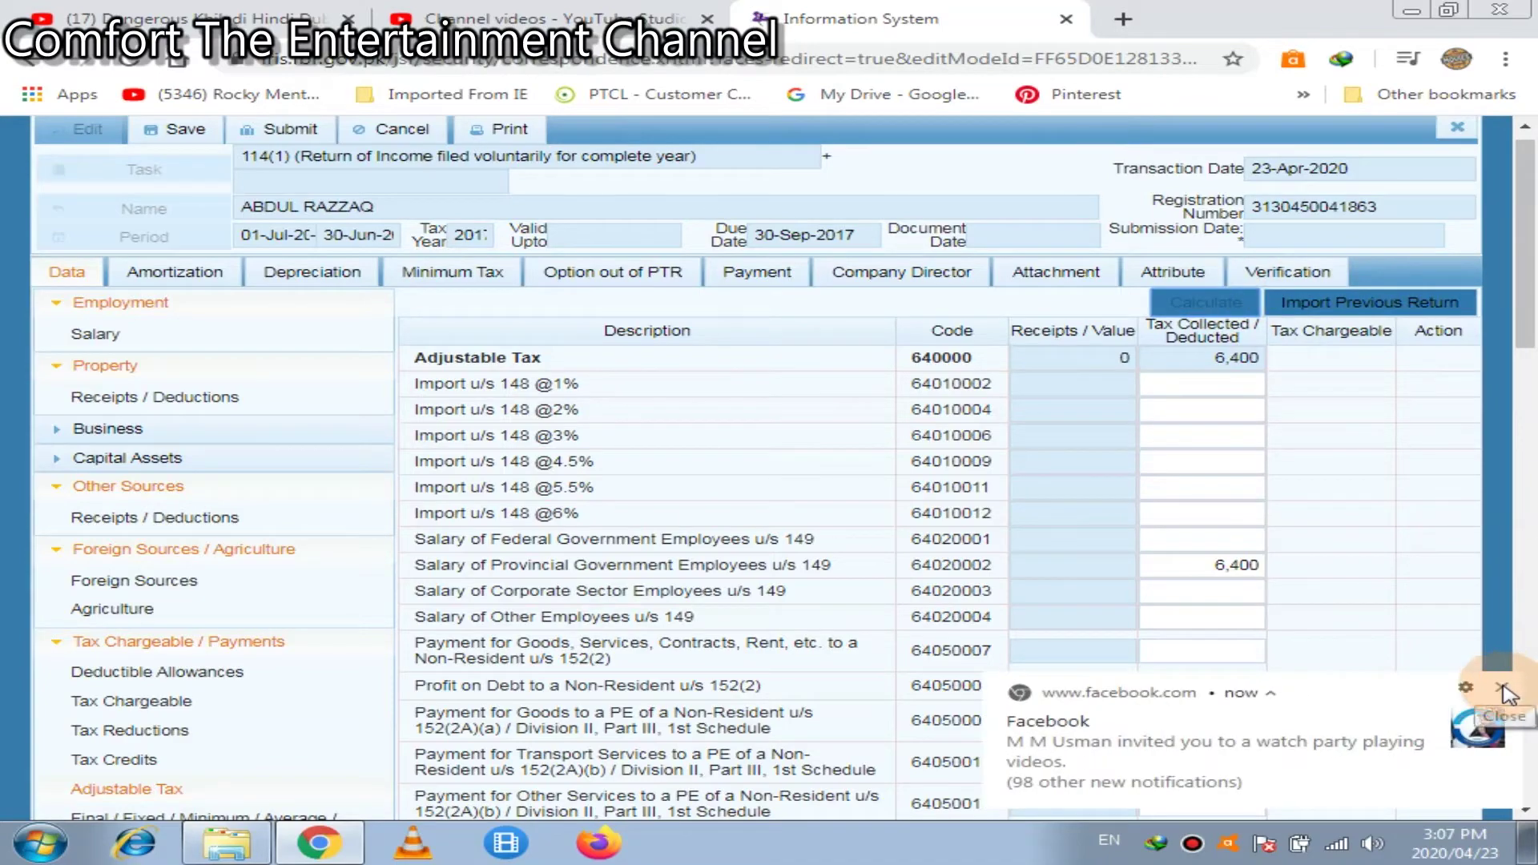
click(1502, 687)
click(1528, 613)
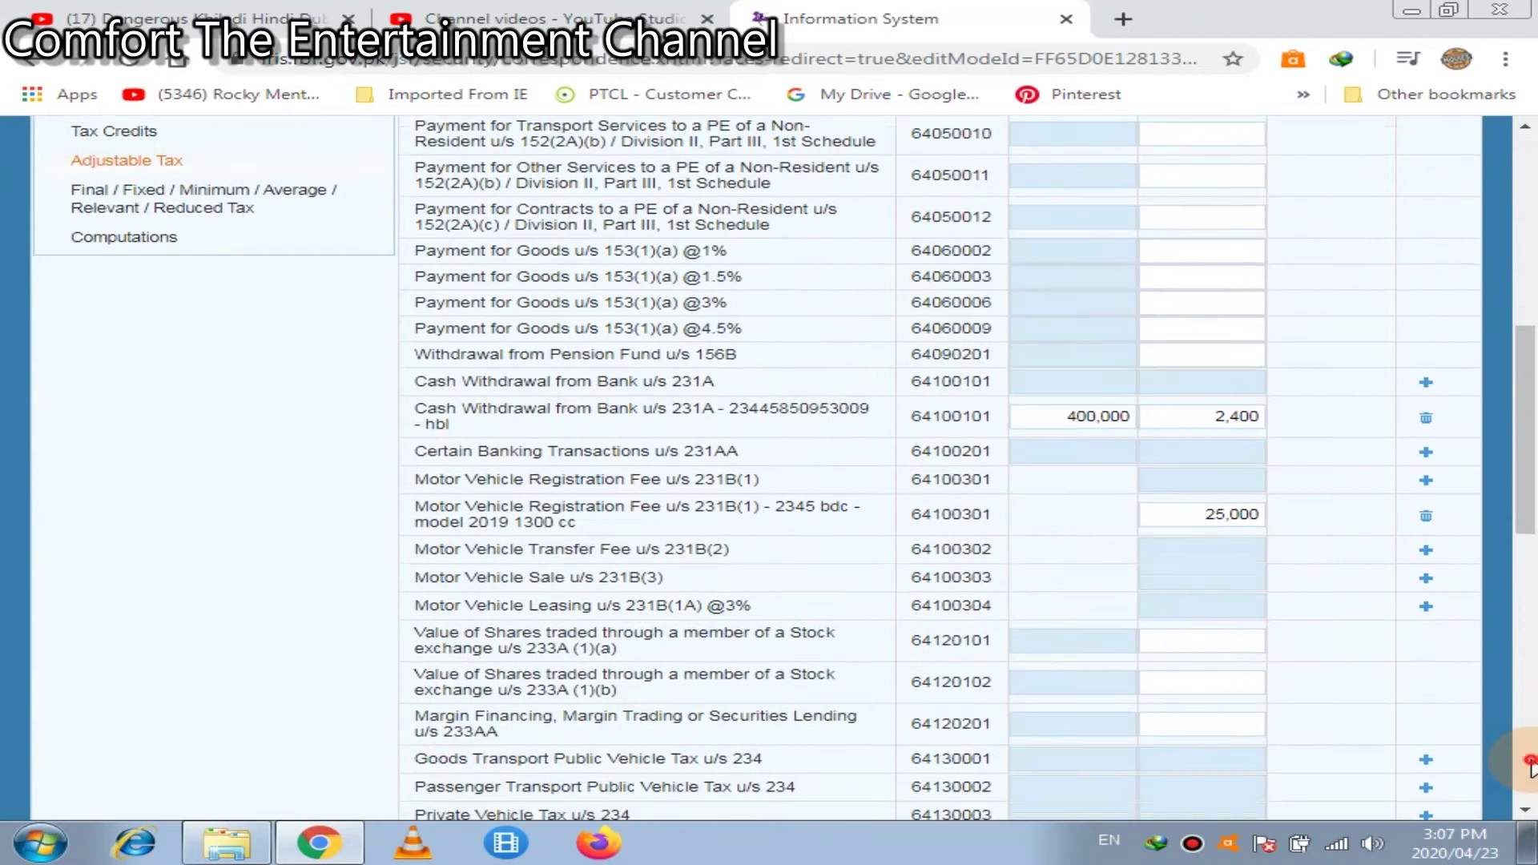
drag(1528, 613, 1526, 128)
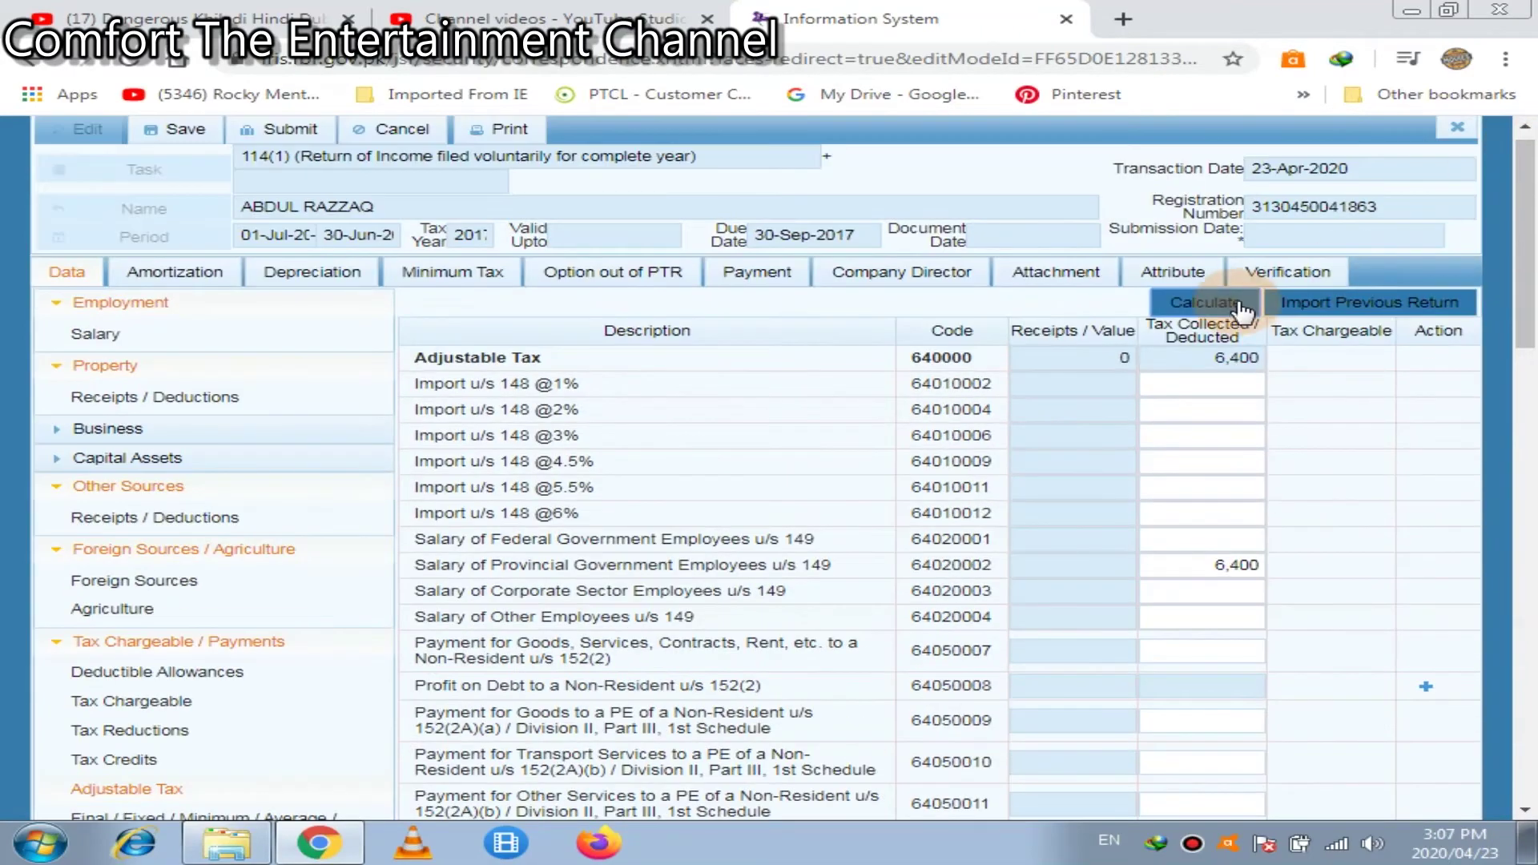
click(1233, 314)
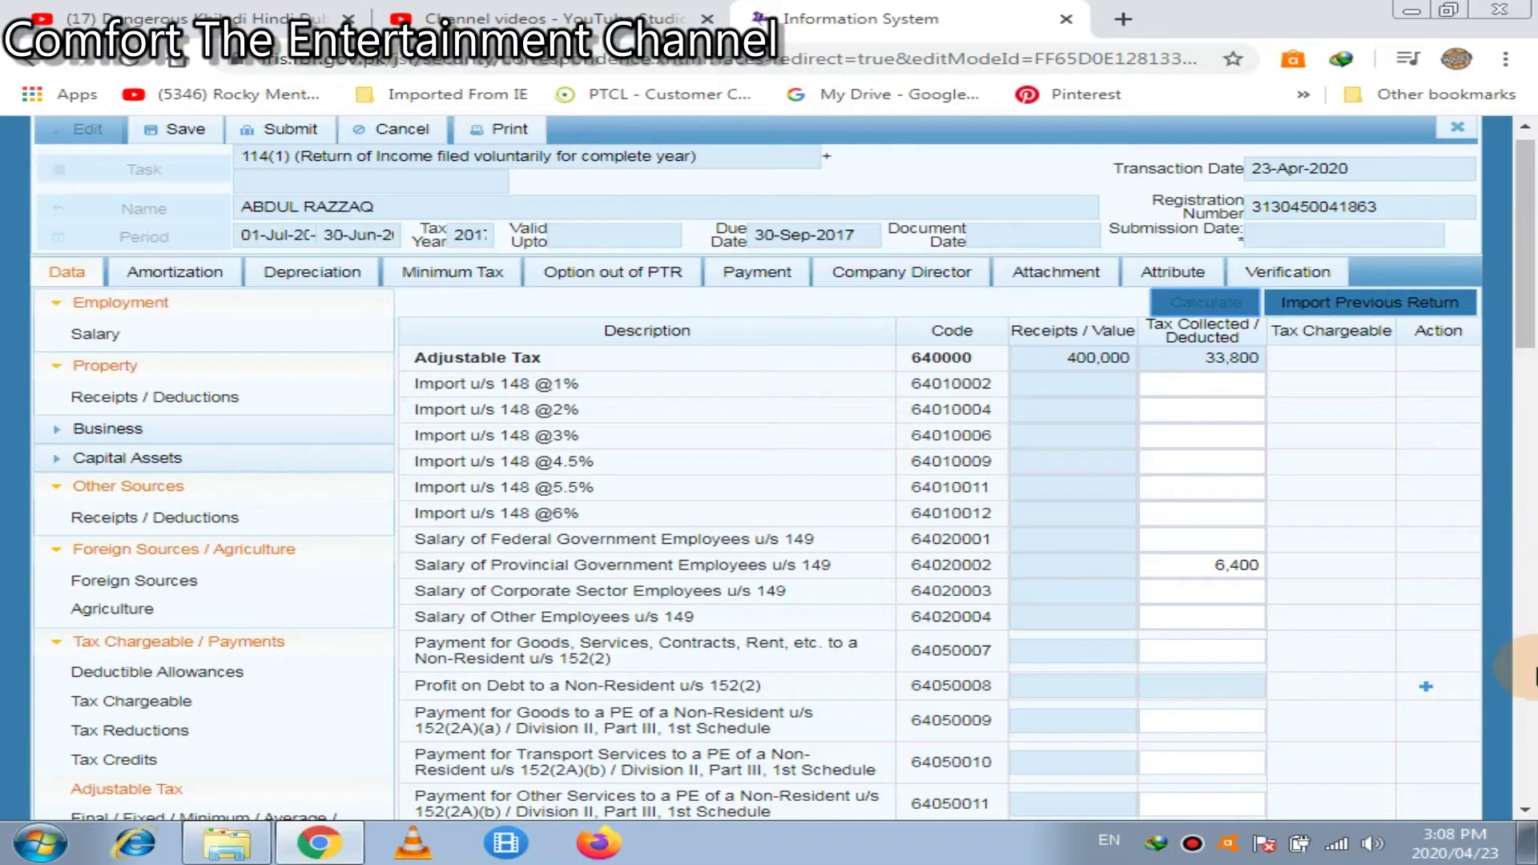
click(1517, 698)
click(1522, 668)
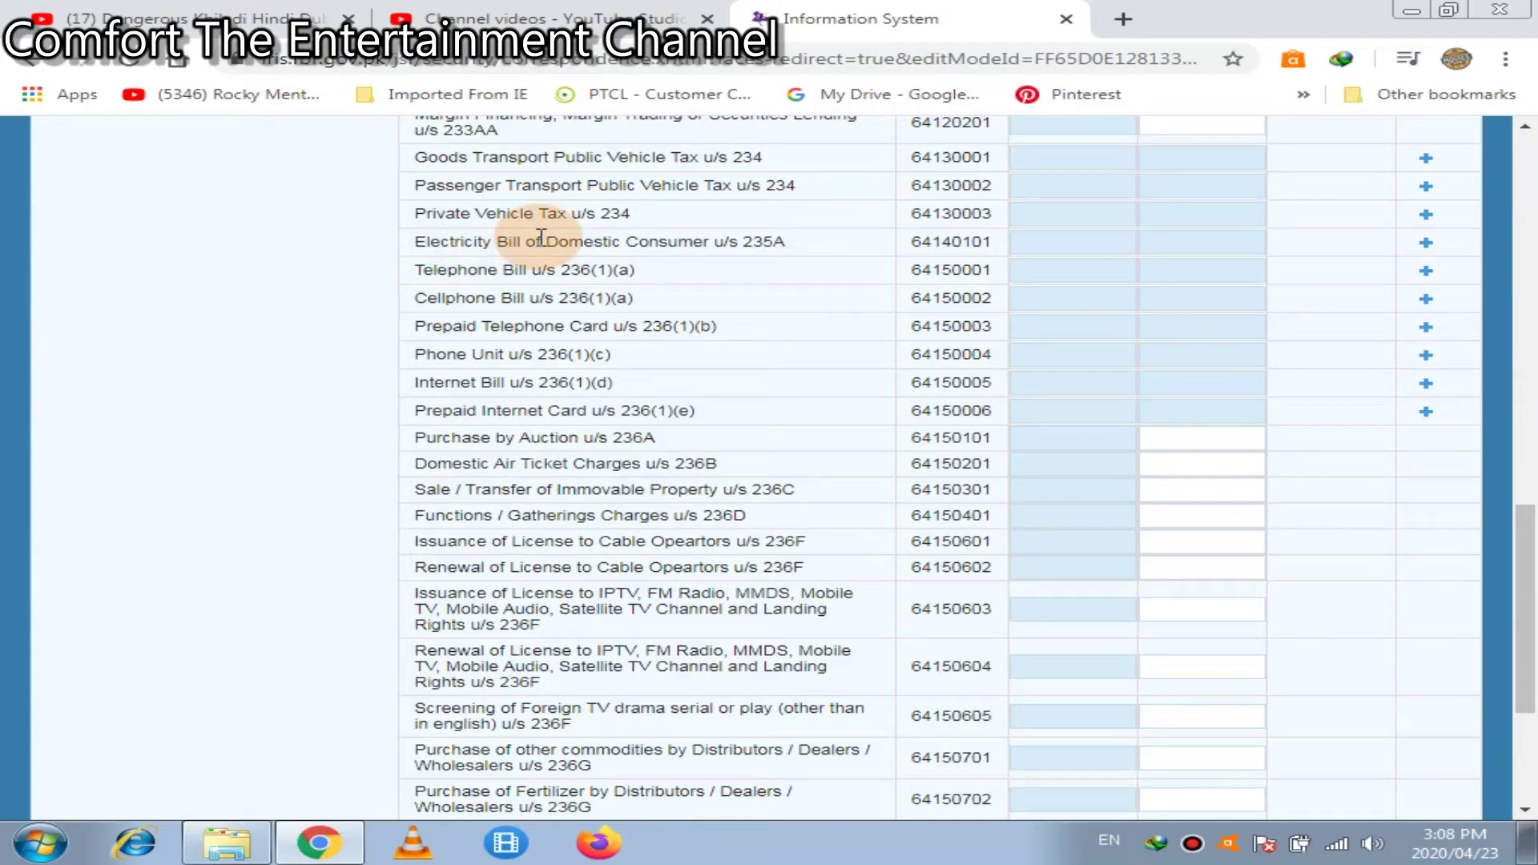
Start a utility sub-entry on the Electricity Bill row, then cancel it
click(1033, 241)
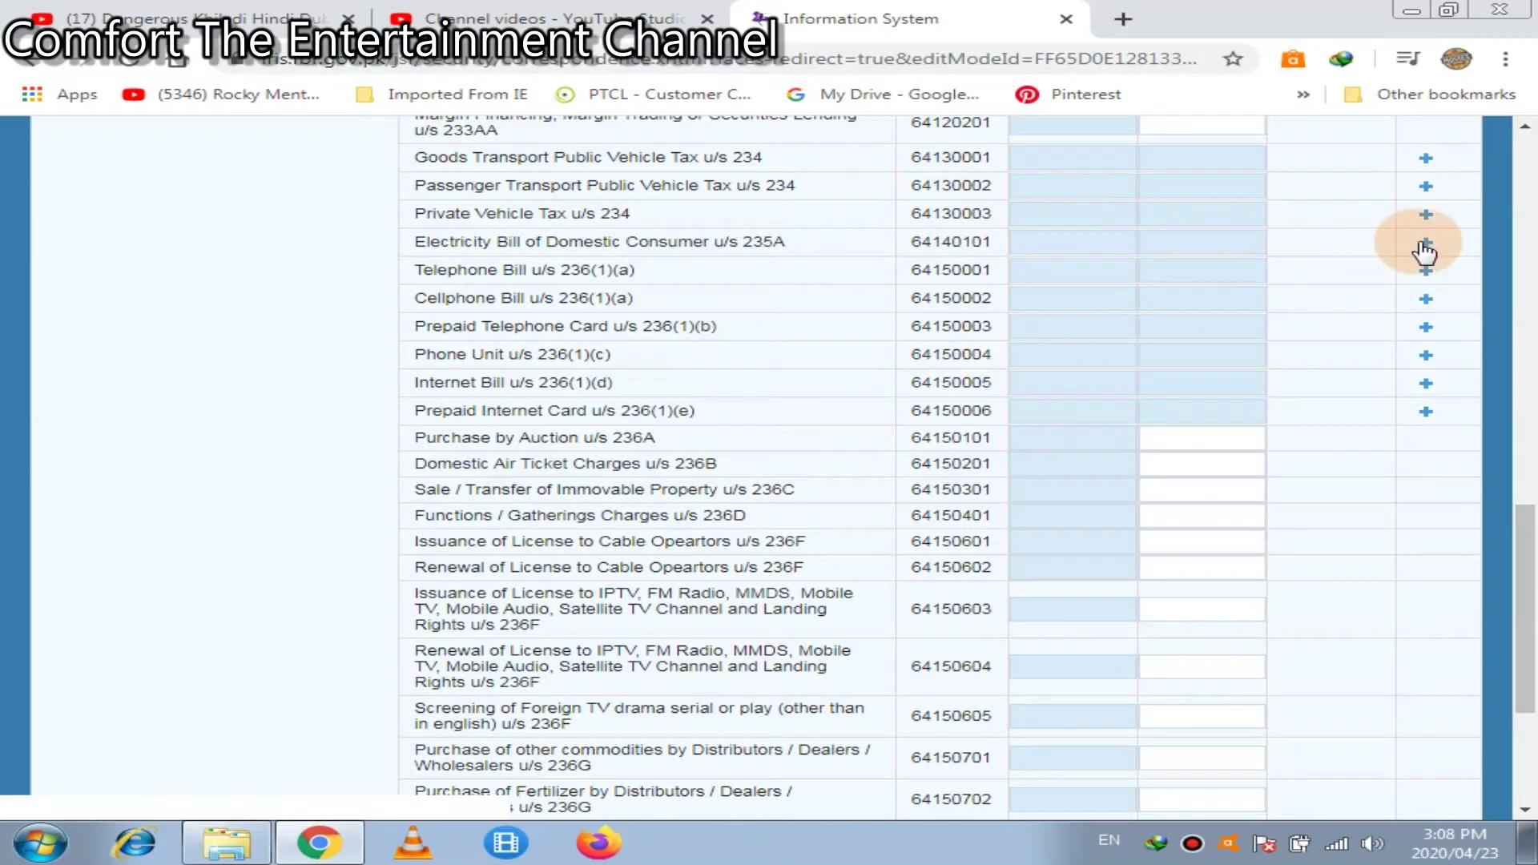
click(1422, 243)
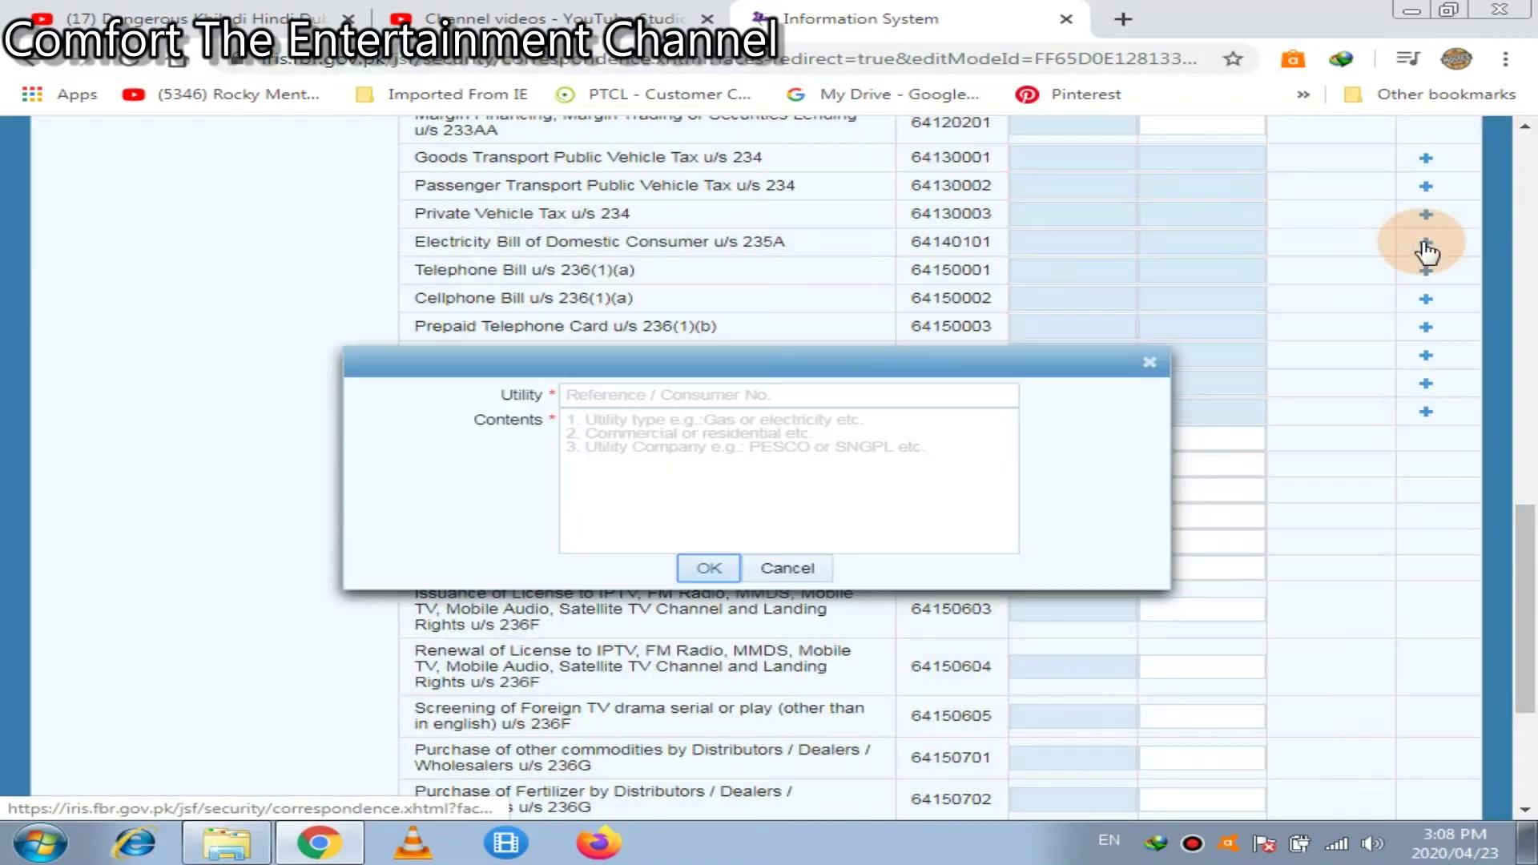
click(835, 395)
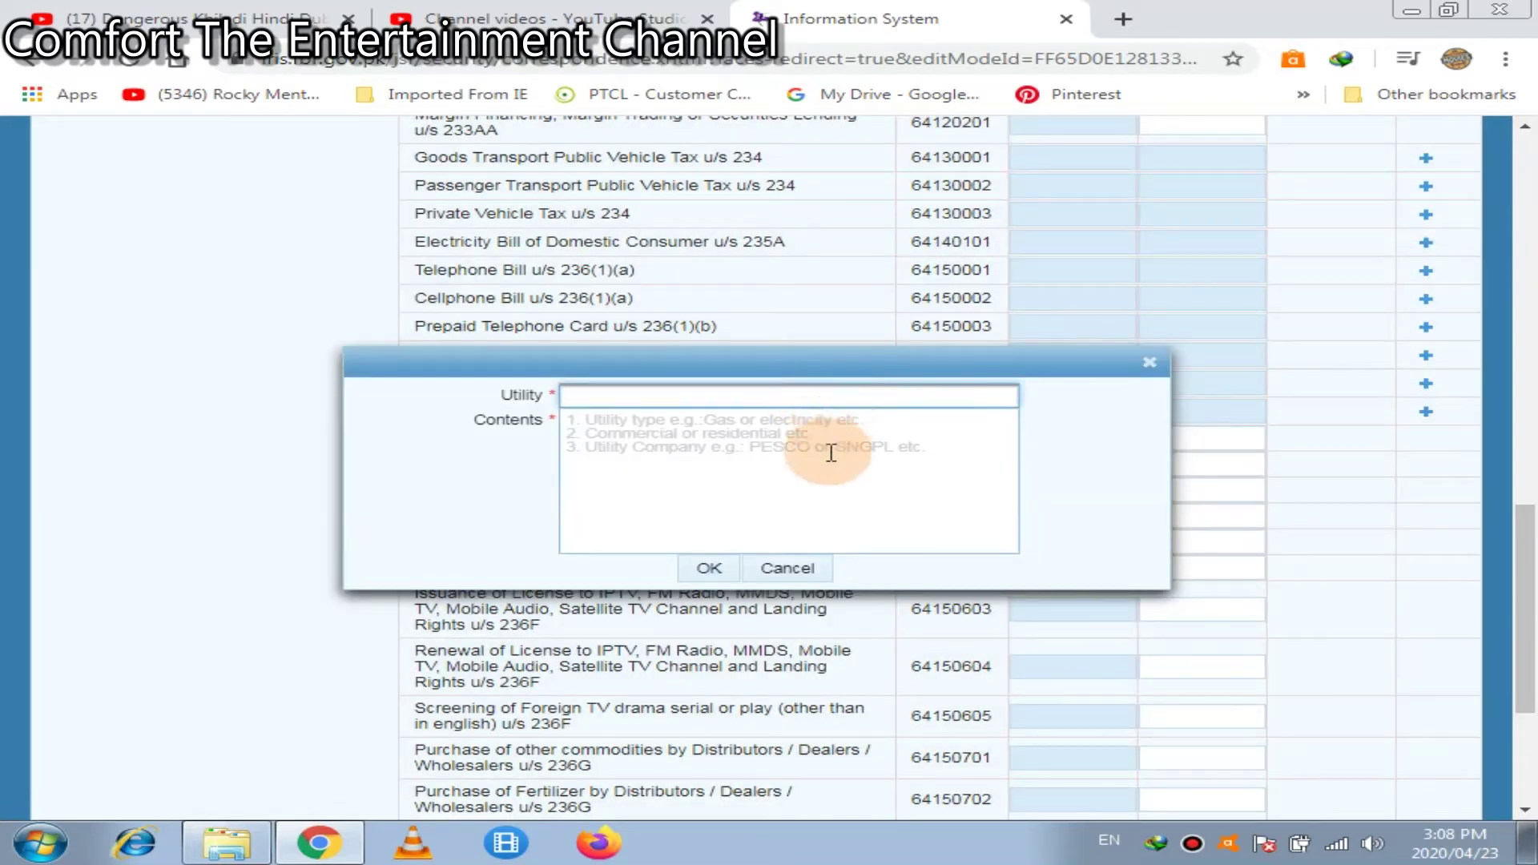
click(809, 500)
click(808, 573)
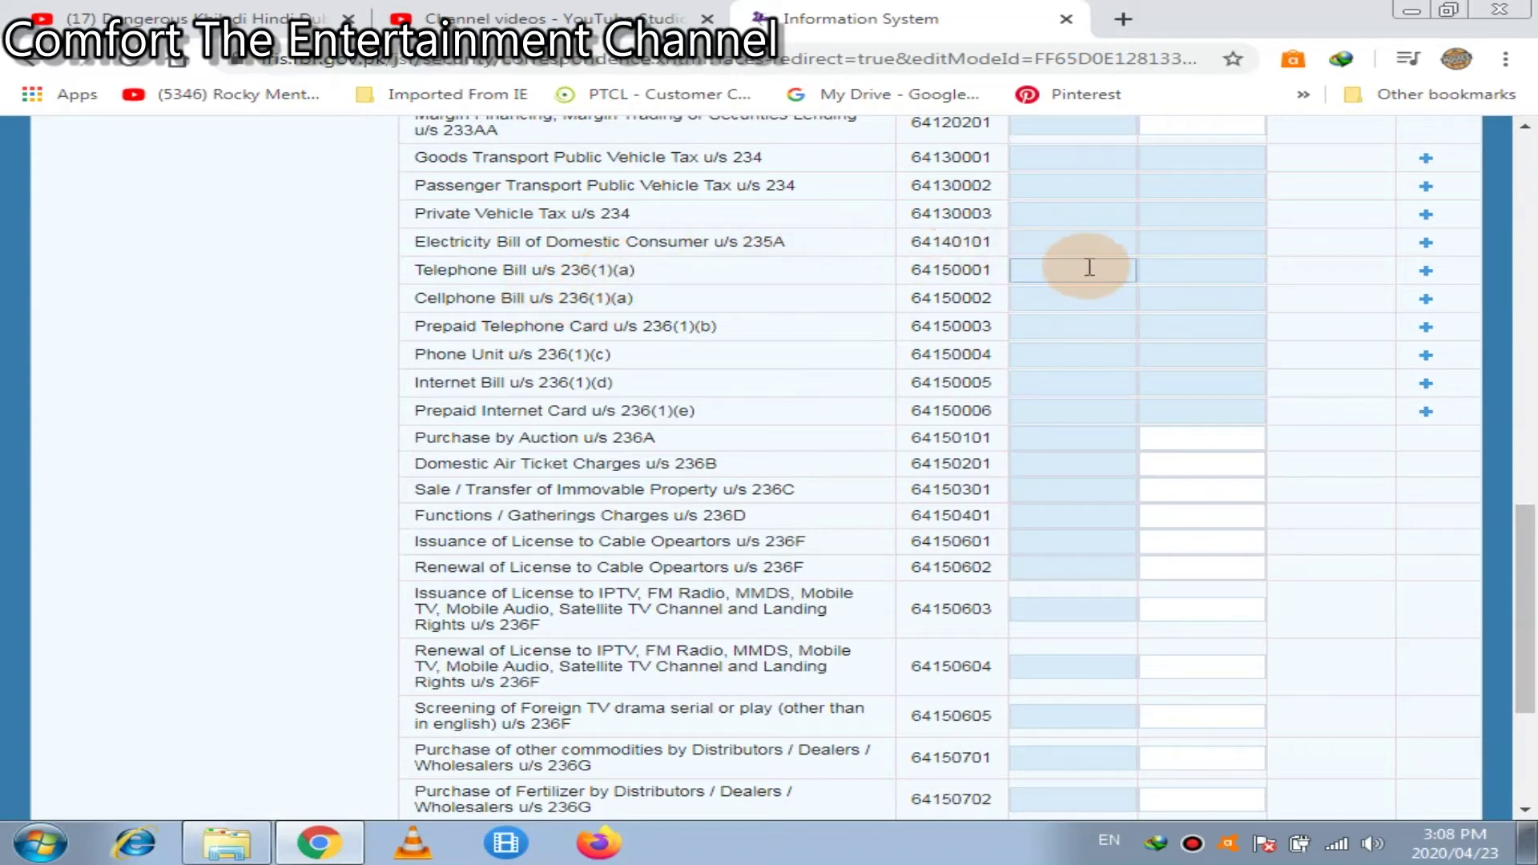
Add a Telephone Bill u/s 236(1)(a) entry with the consumer number and contents 'ptcl'
click(1425, 271)
click(704, 396)
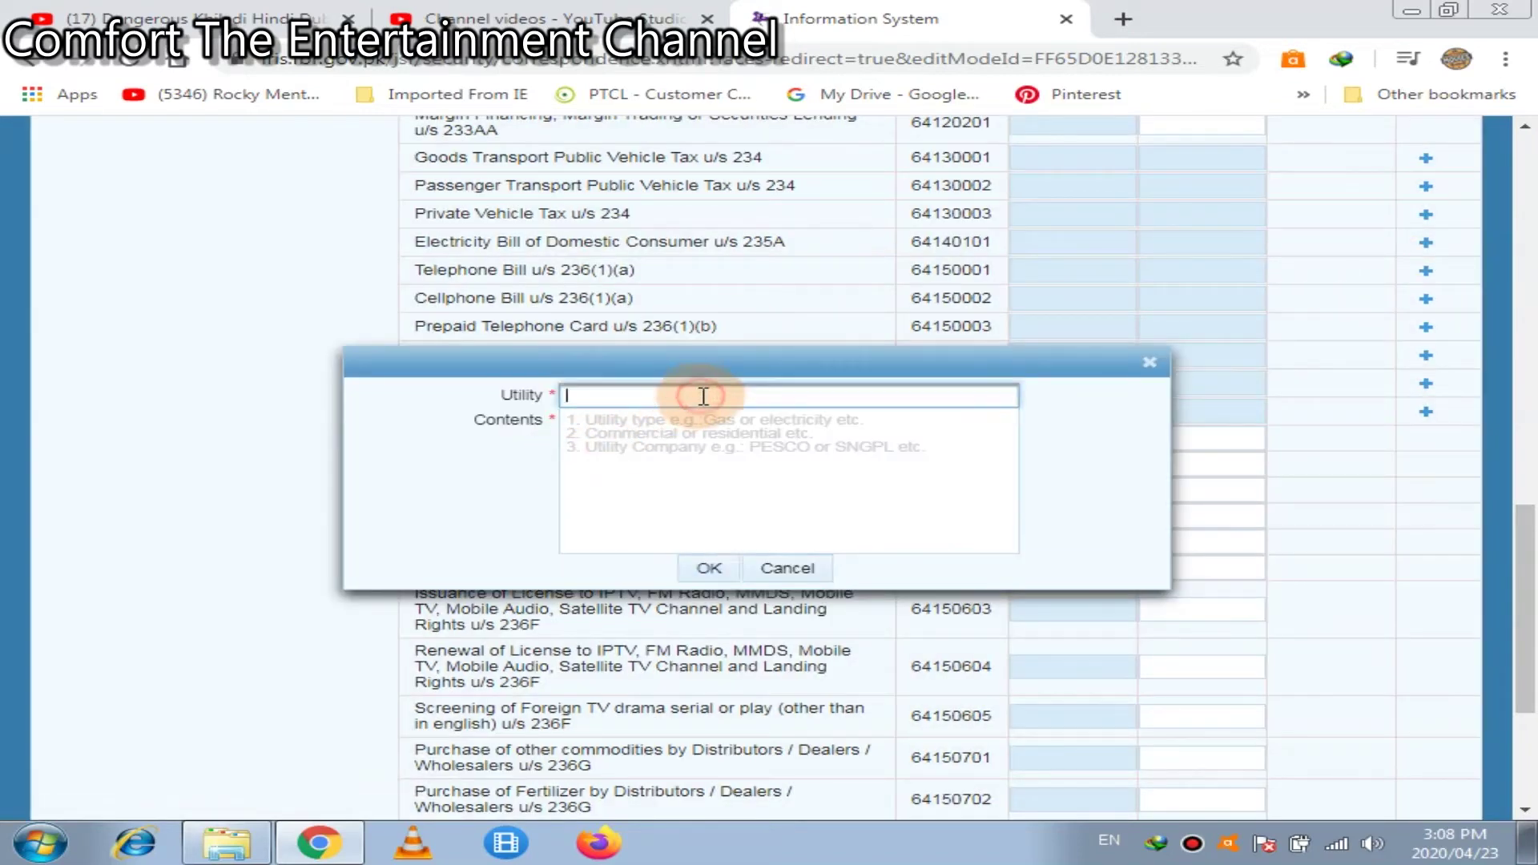
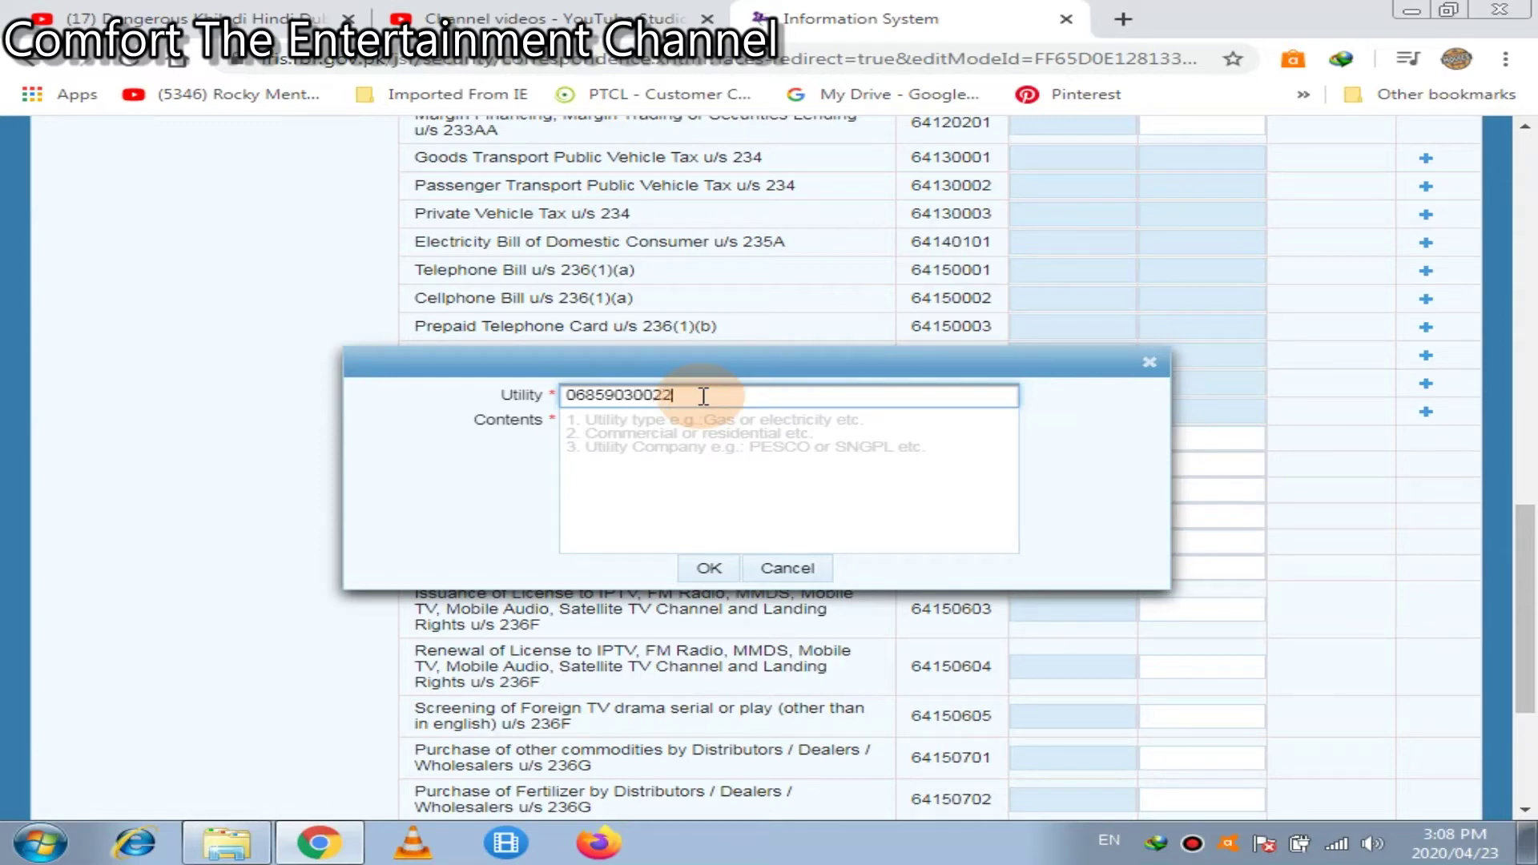
click(714, 436)
text(p)
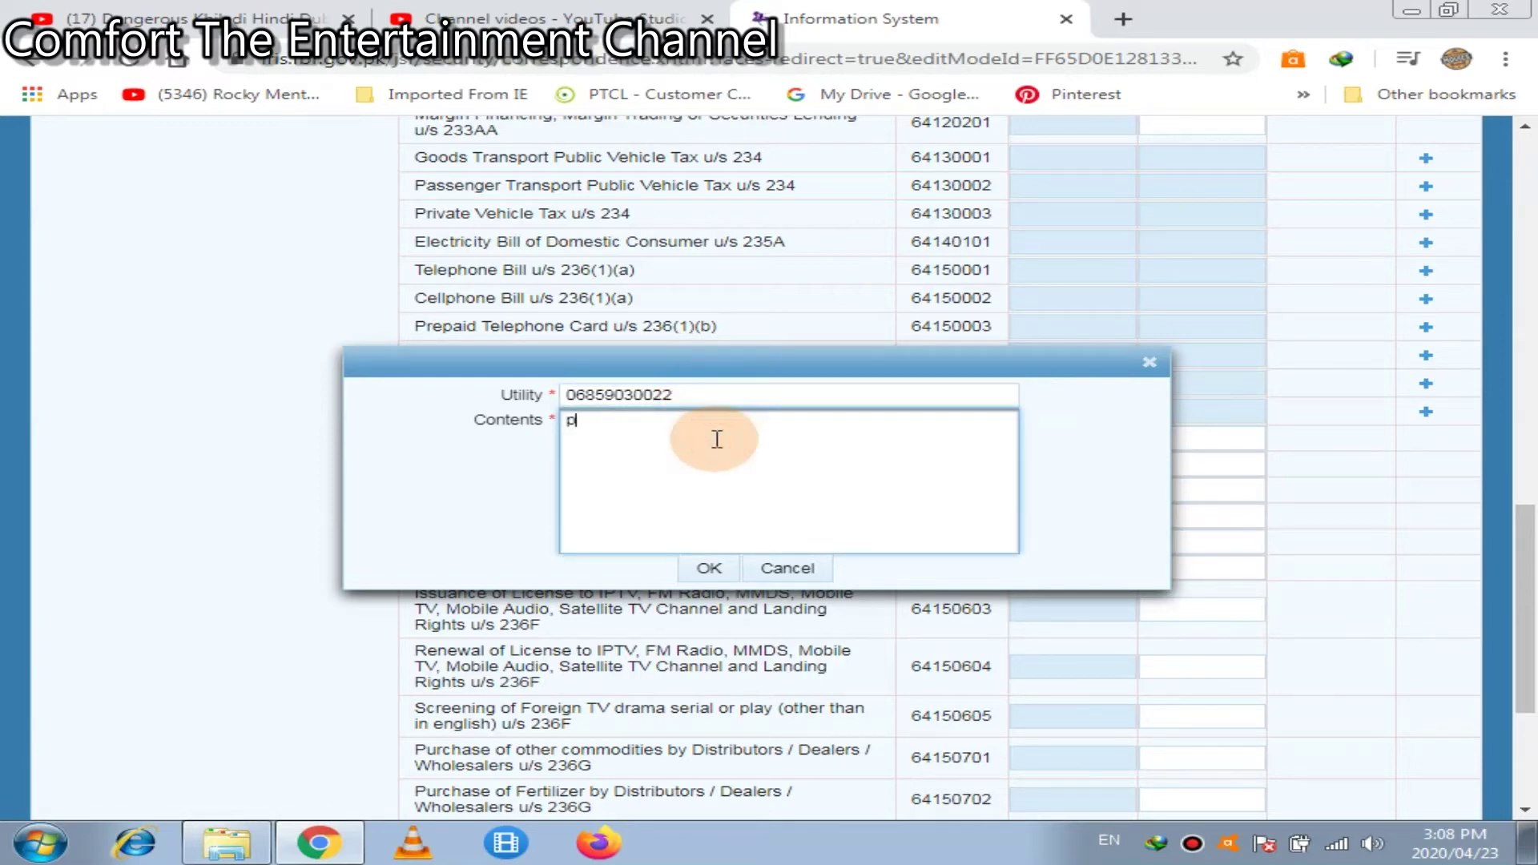
text(tcl)
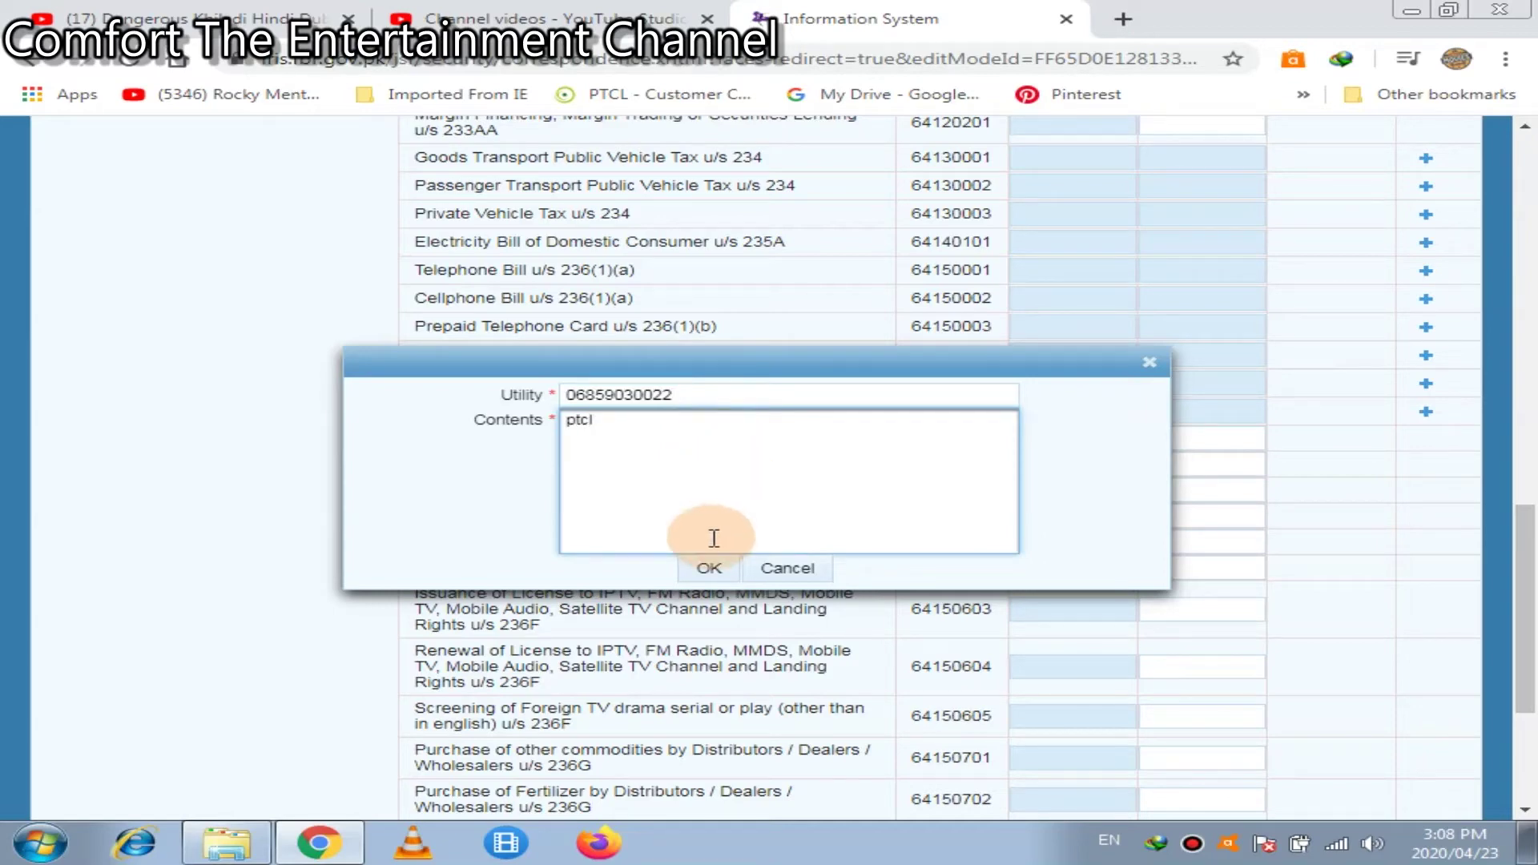
click(713, 569)
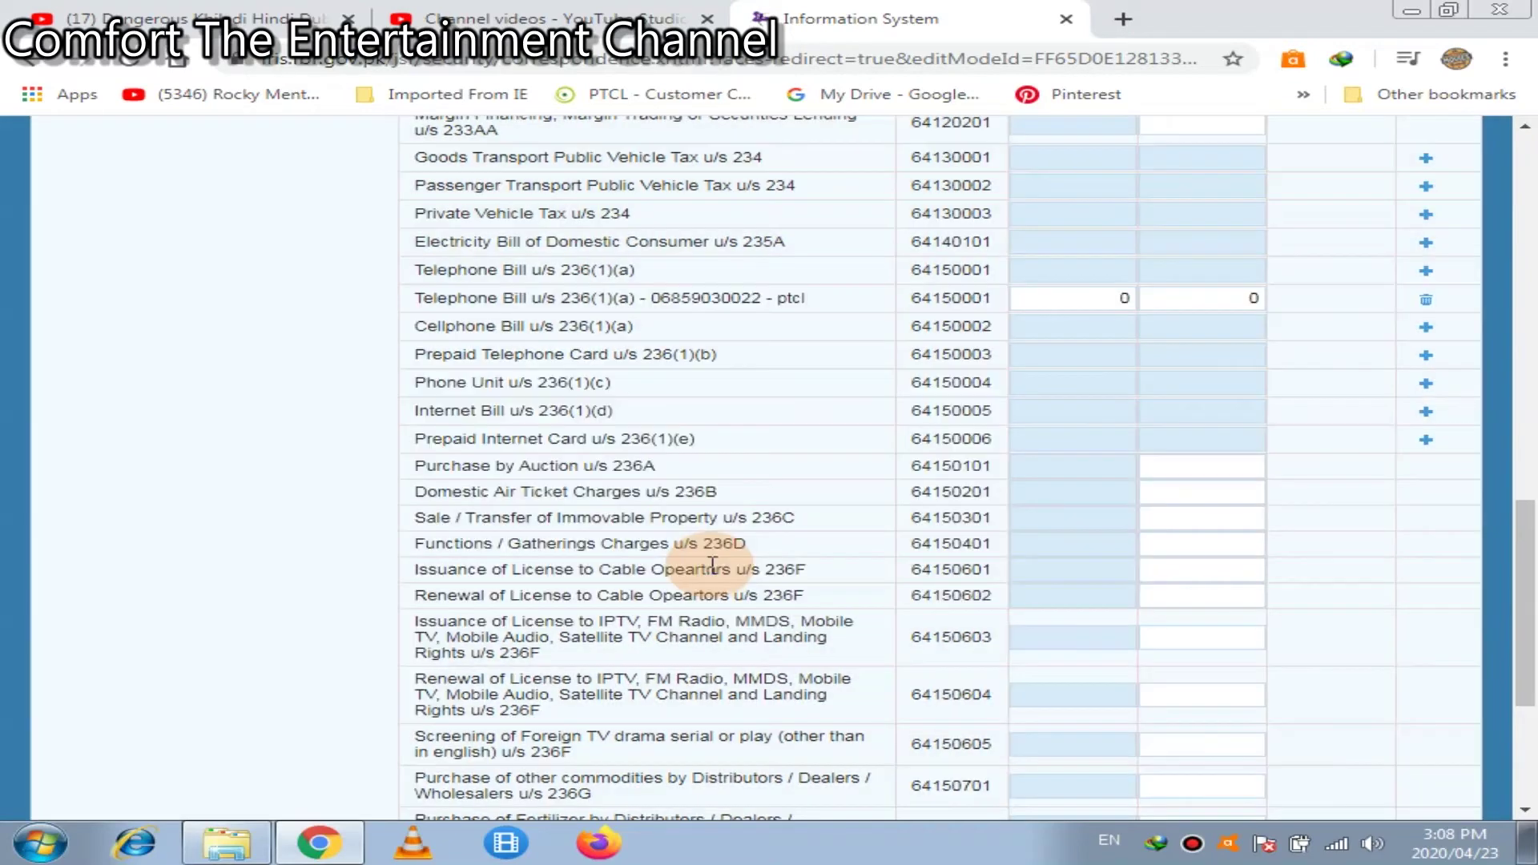
Set the ptcl row's value and tax to 1 each and recalculate totals to 400,001/33,801
click(1239, 300)
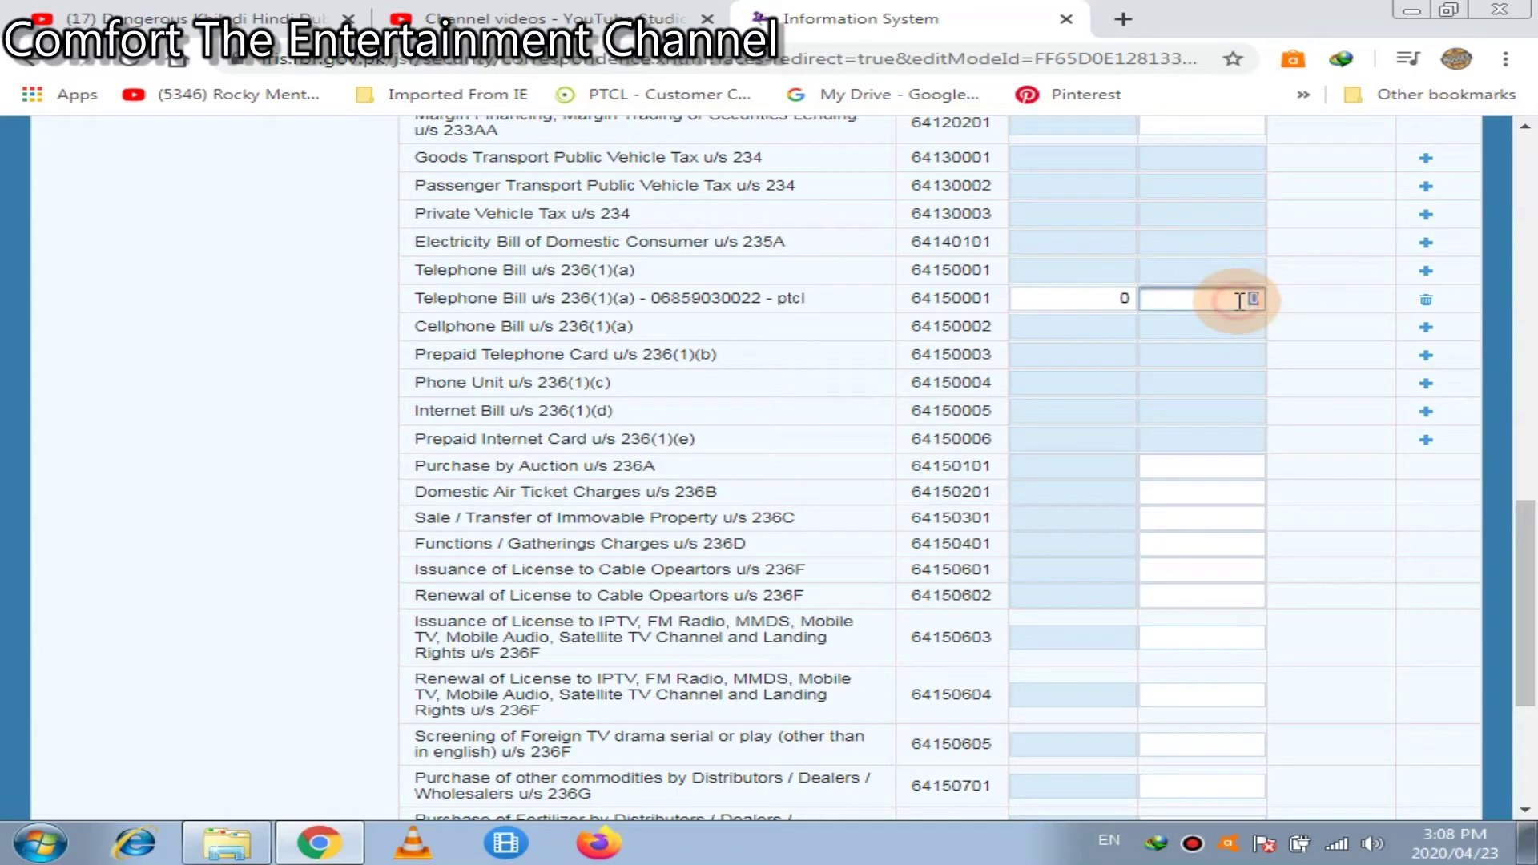
text(1)
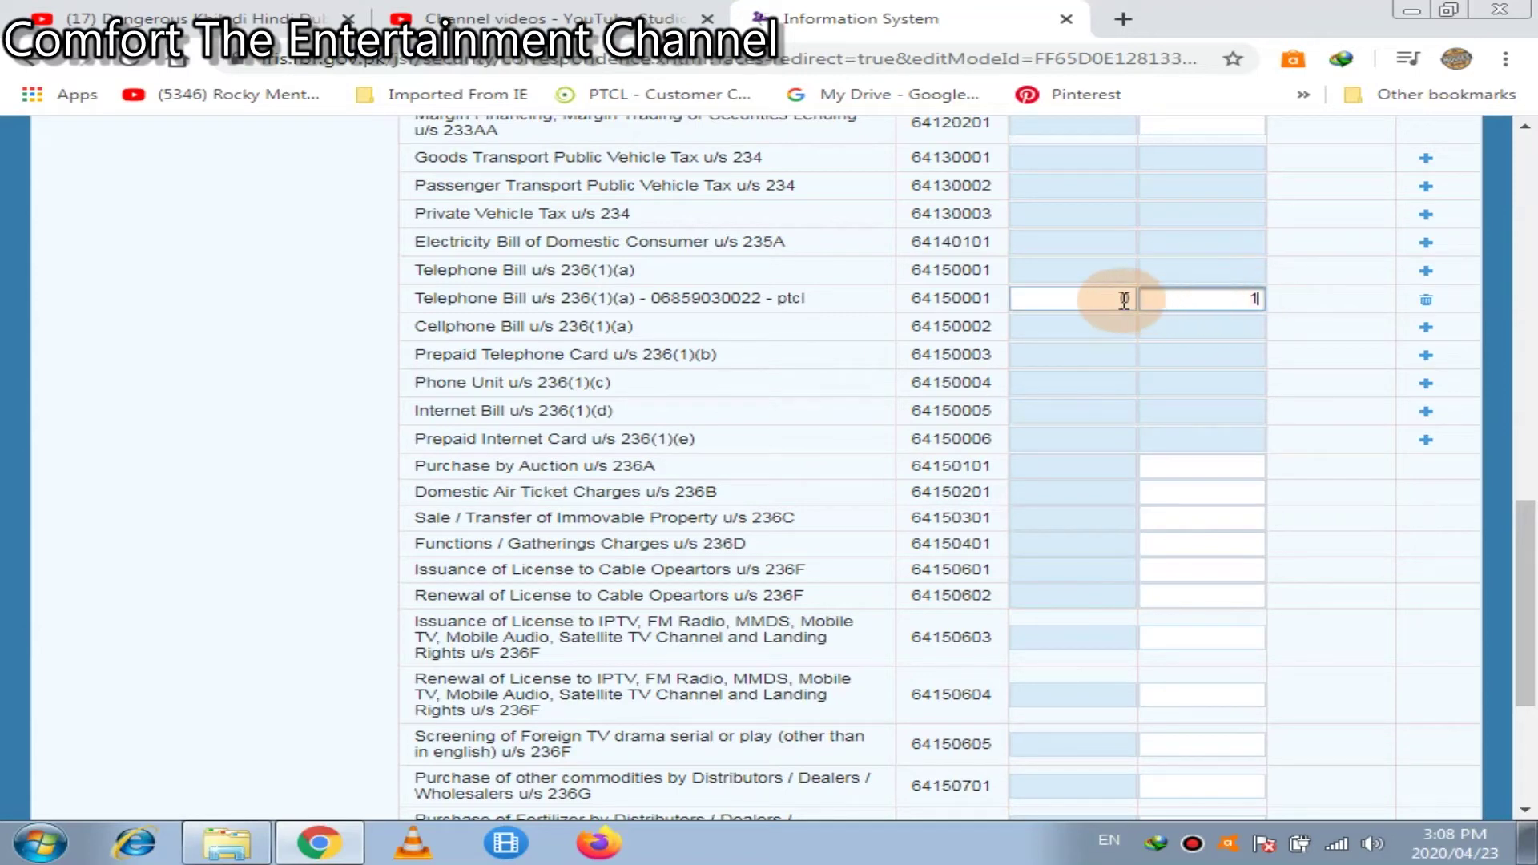
click(1113, 299)
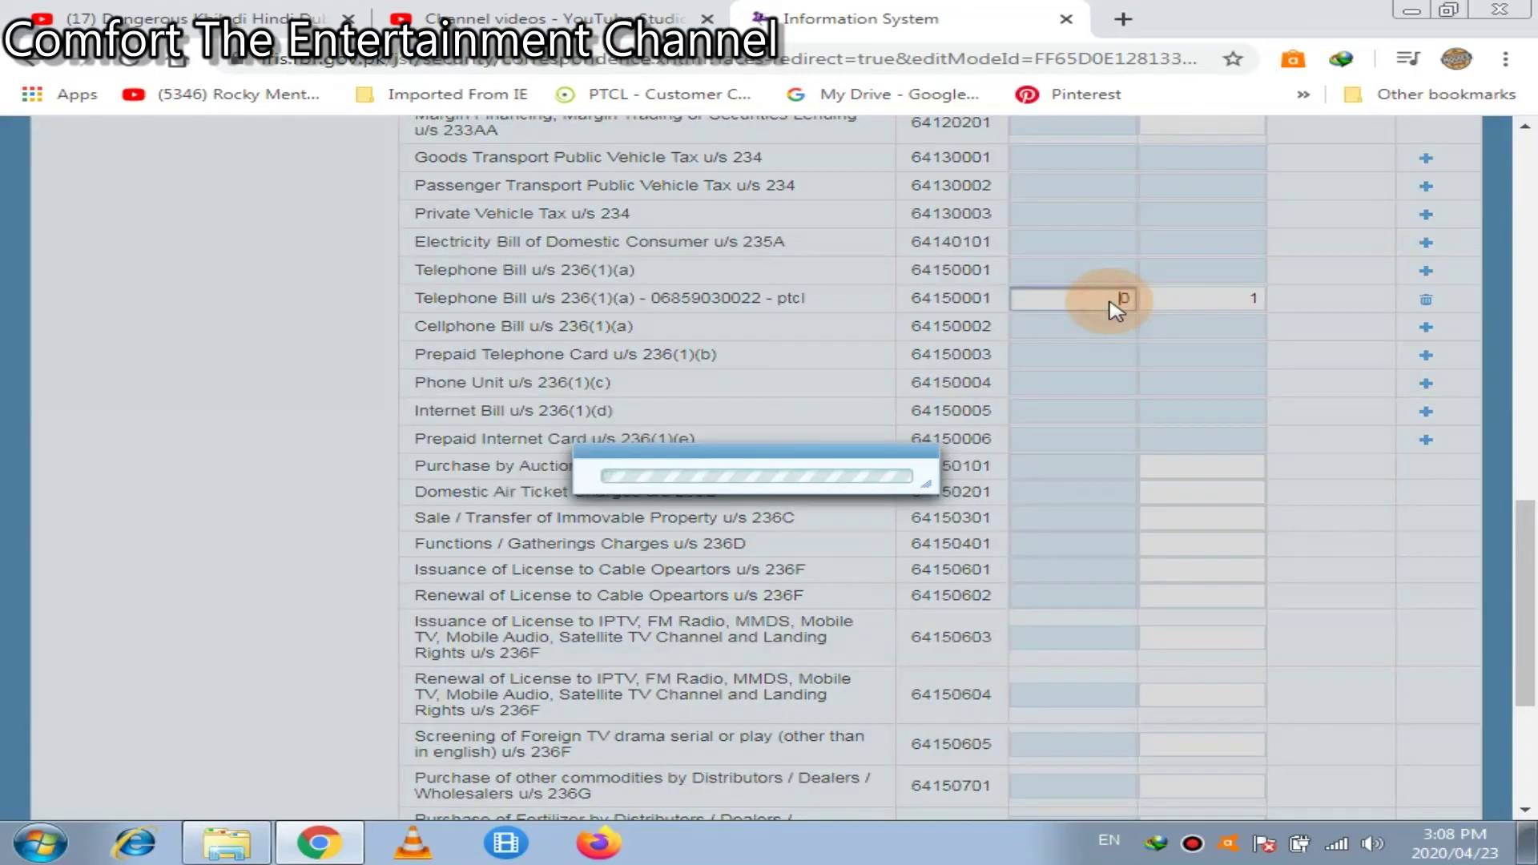
key(BackSpace)
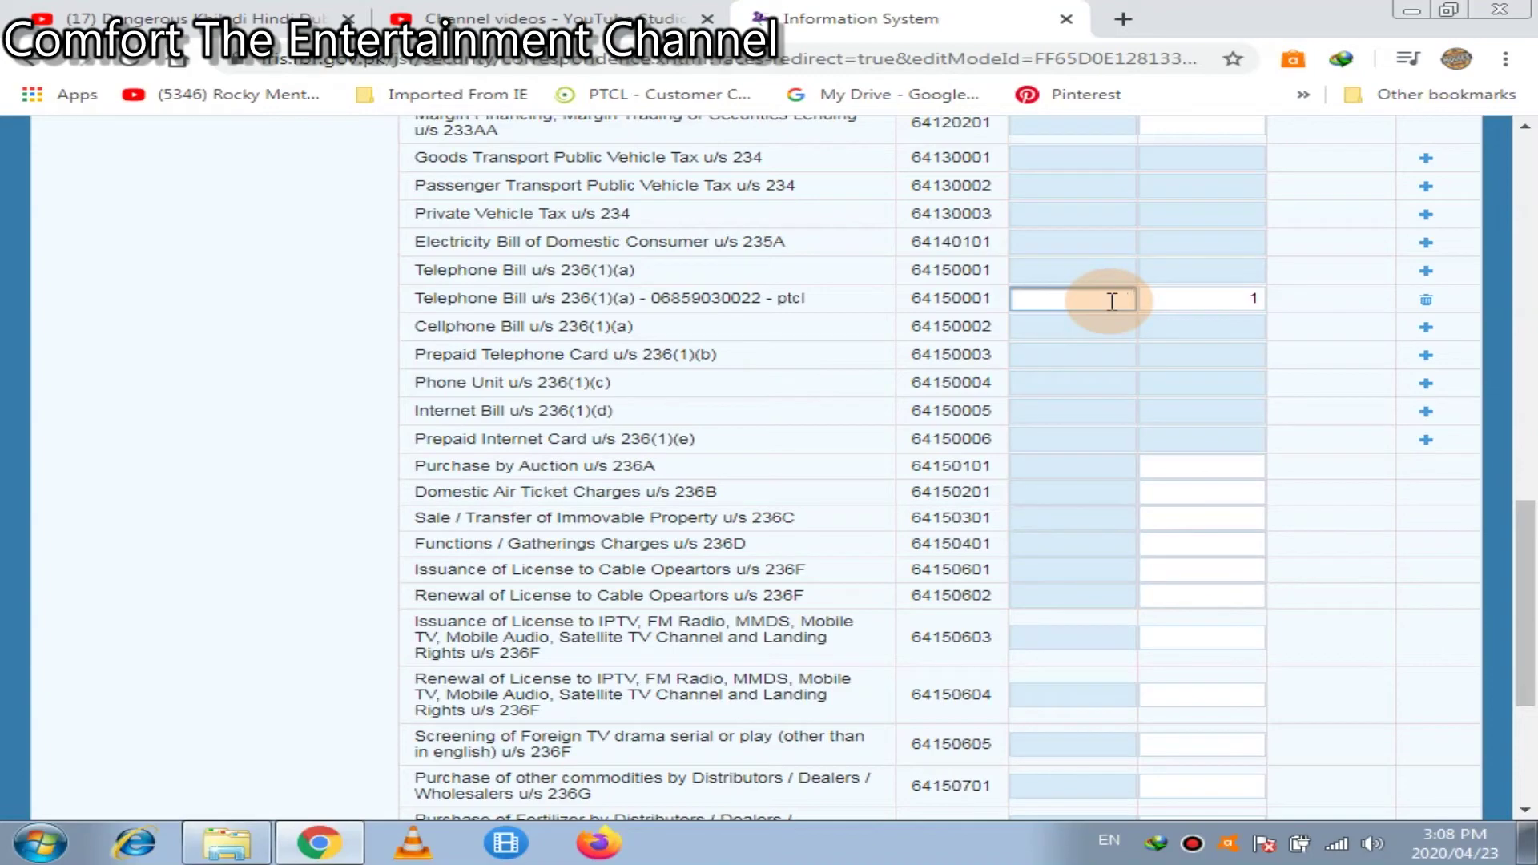
click(1521, 168)
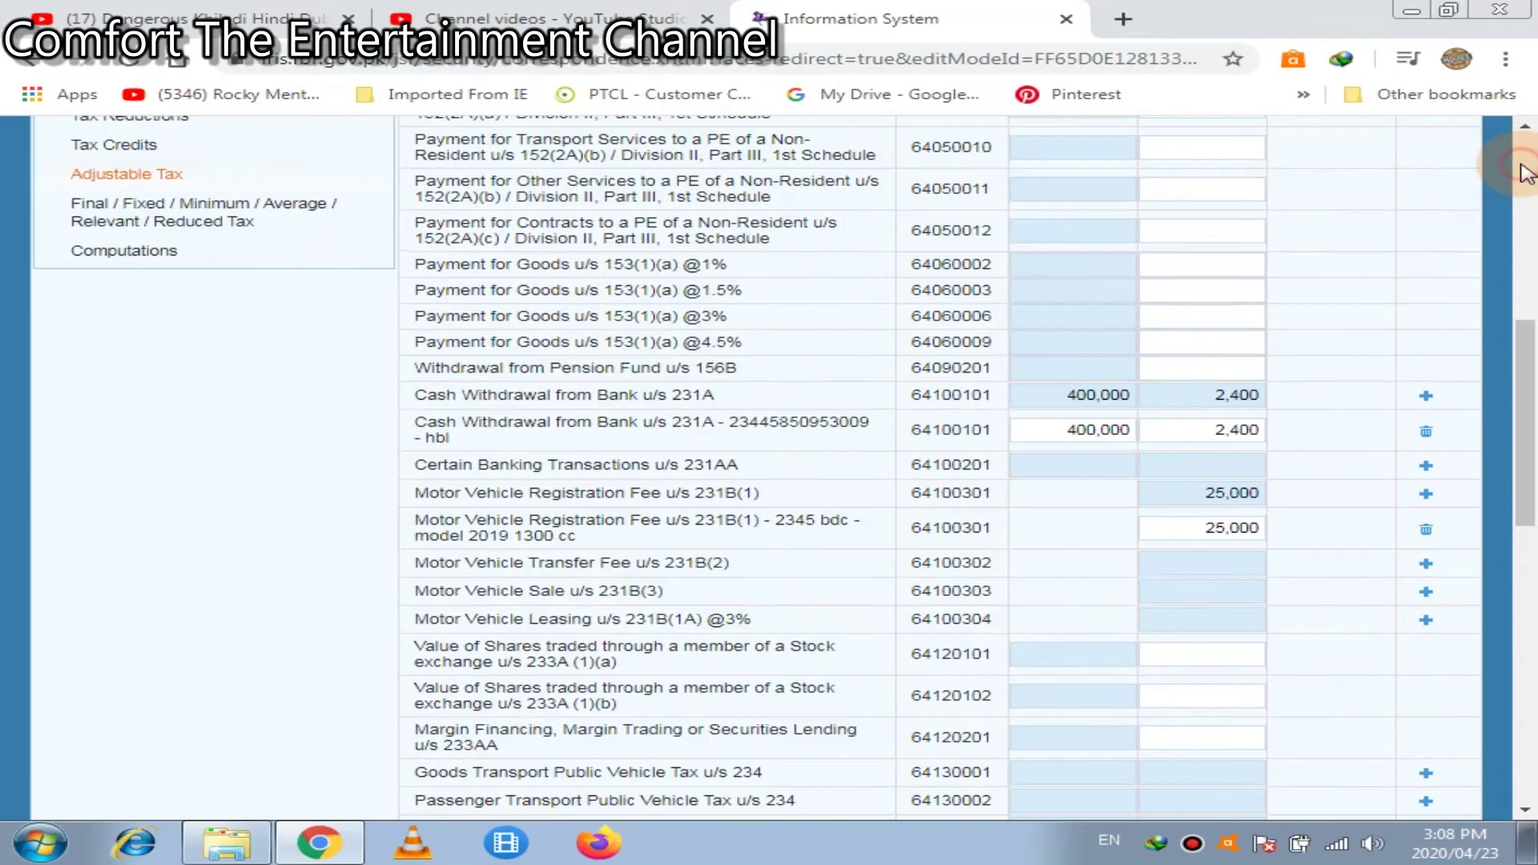
click(1208, 307)
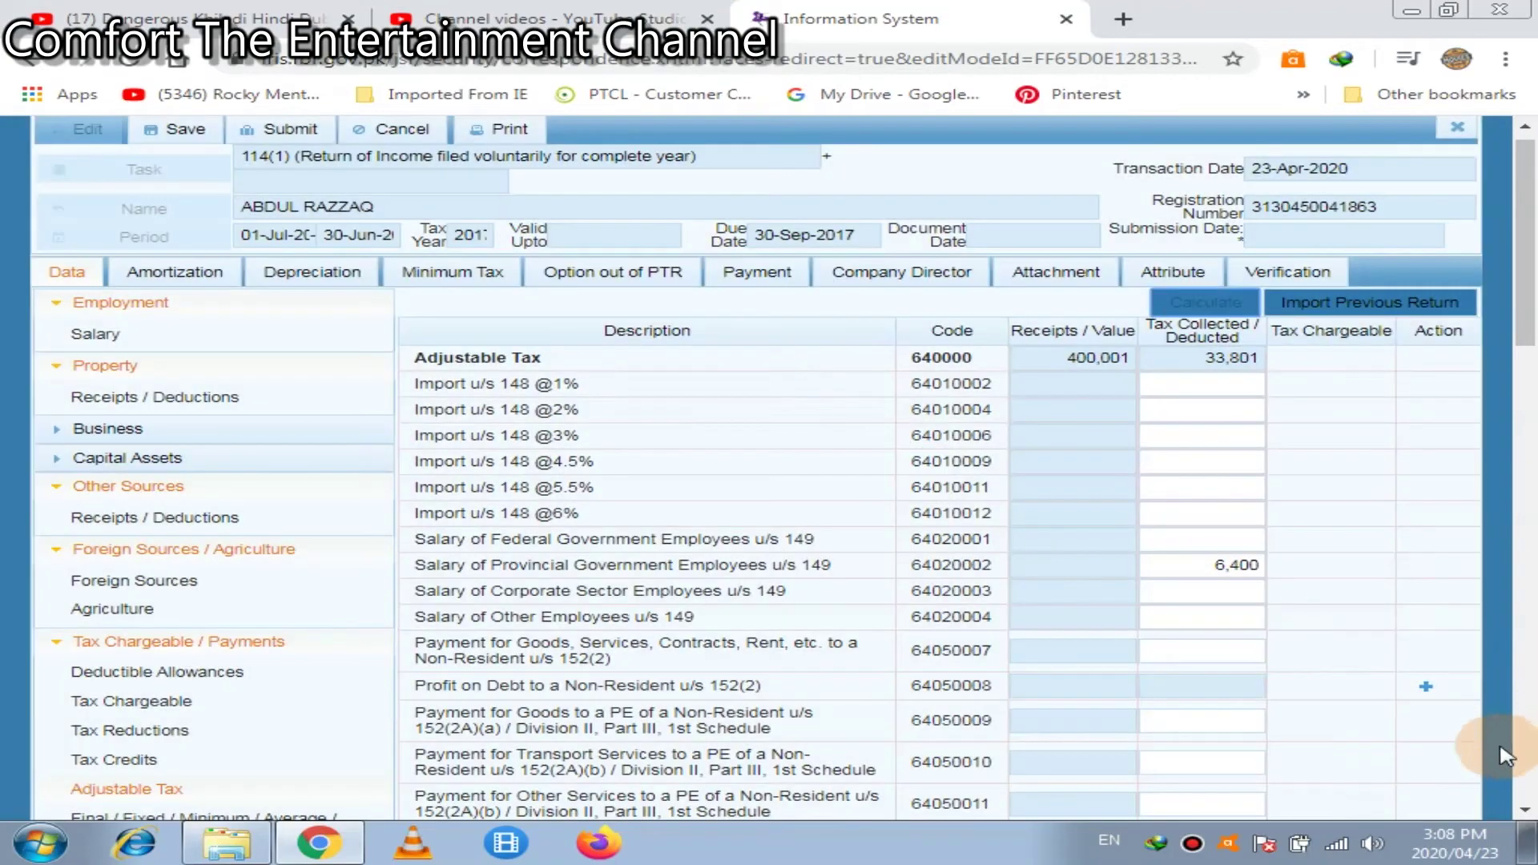
click(1524, 810)
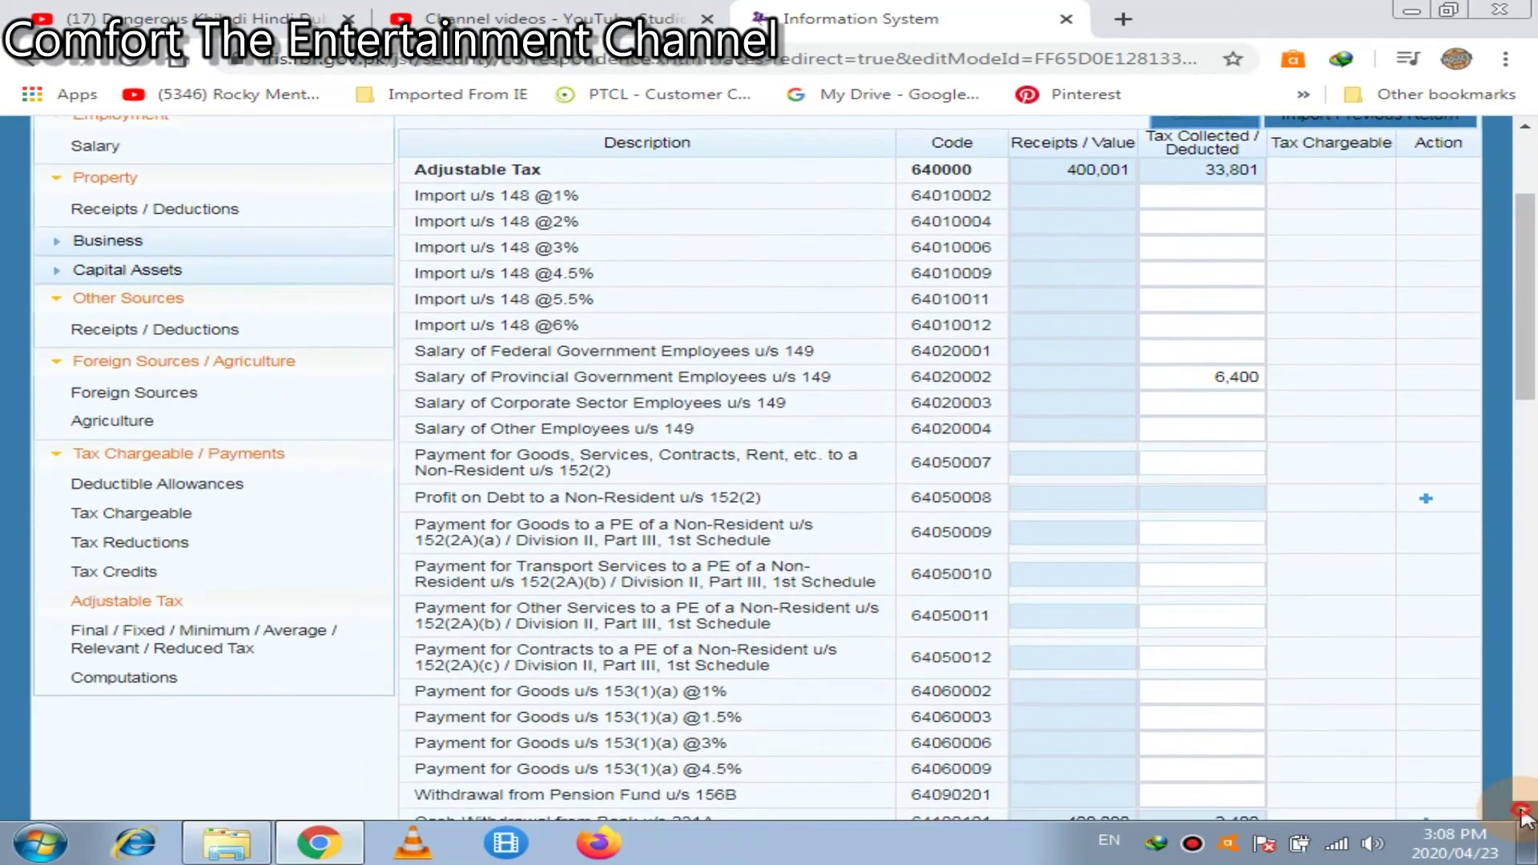
click(1525, 811)
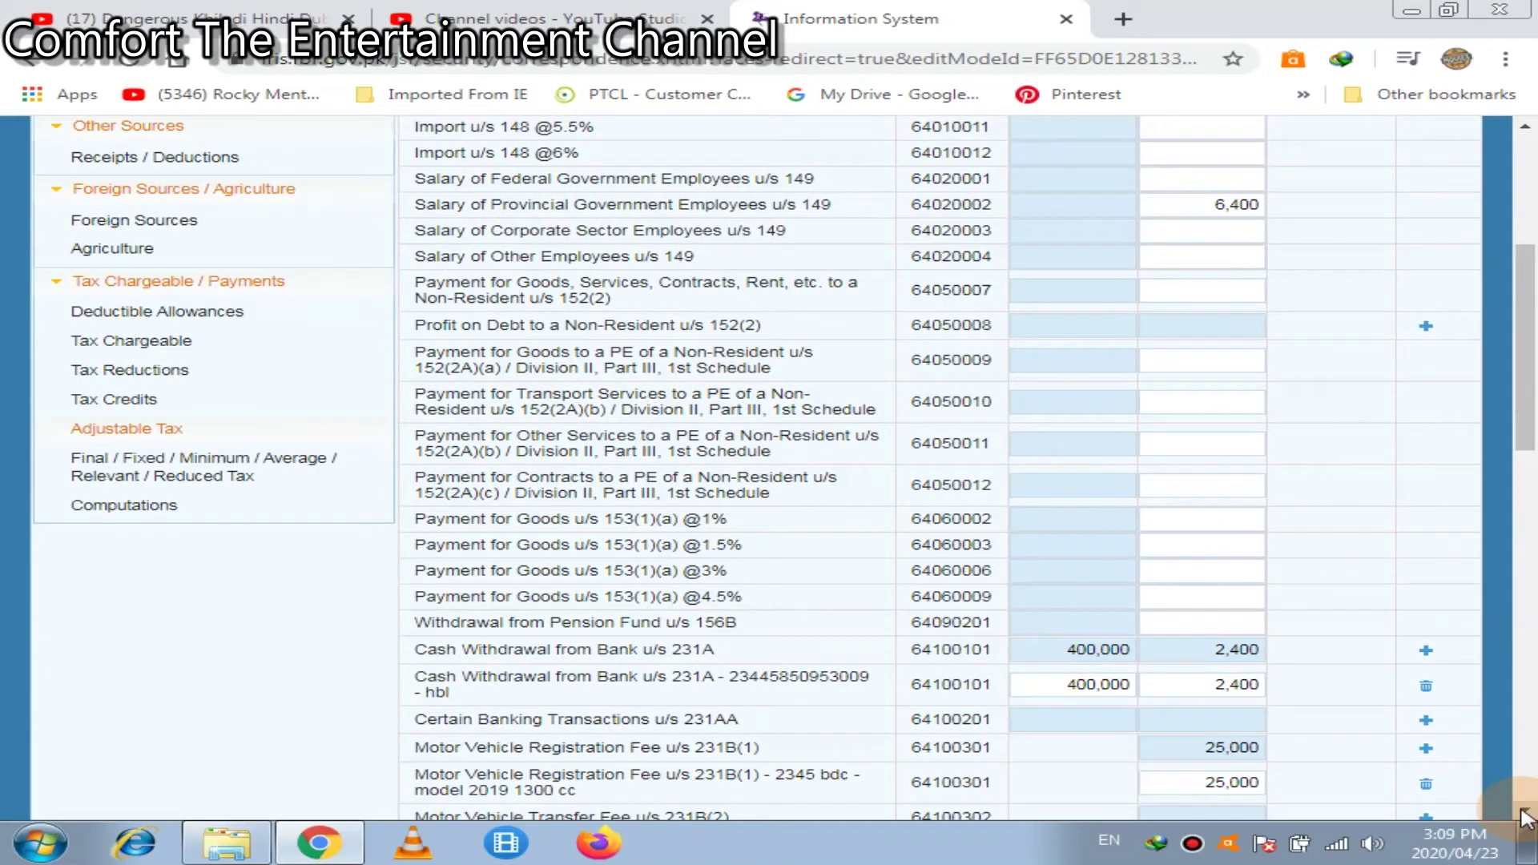
click(1524, 816)
click(1524, 816)
click(1524, 815)
click(1524, 815)
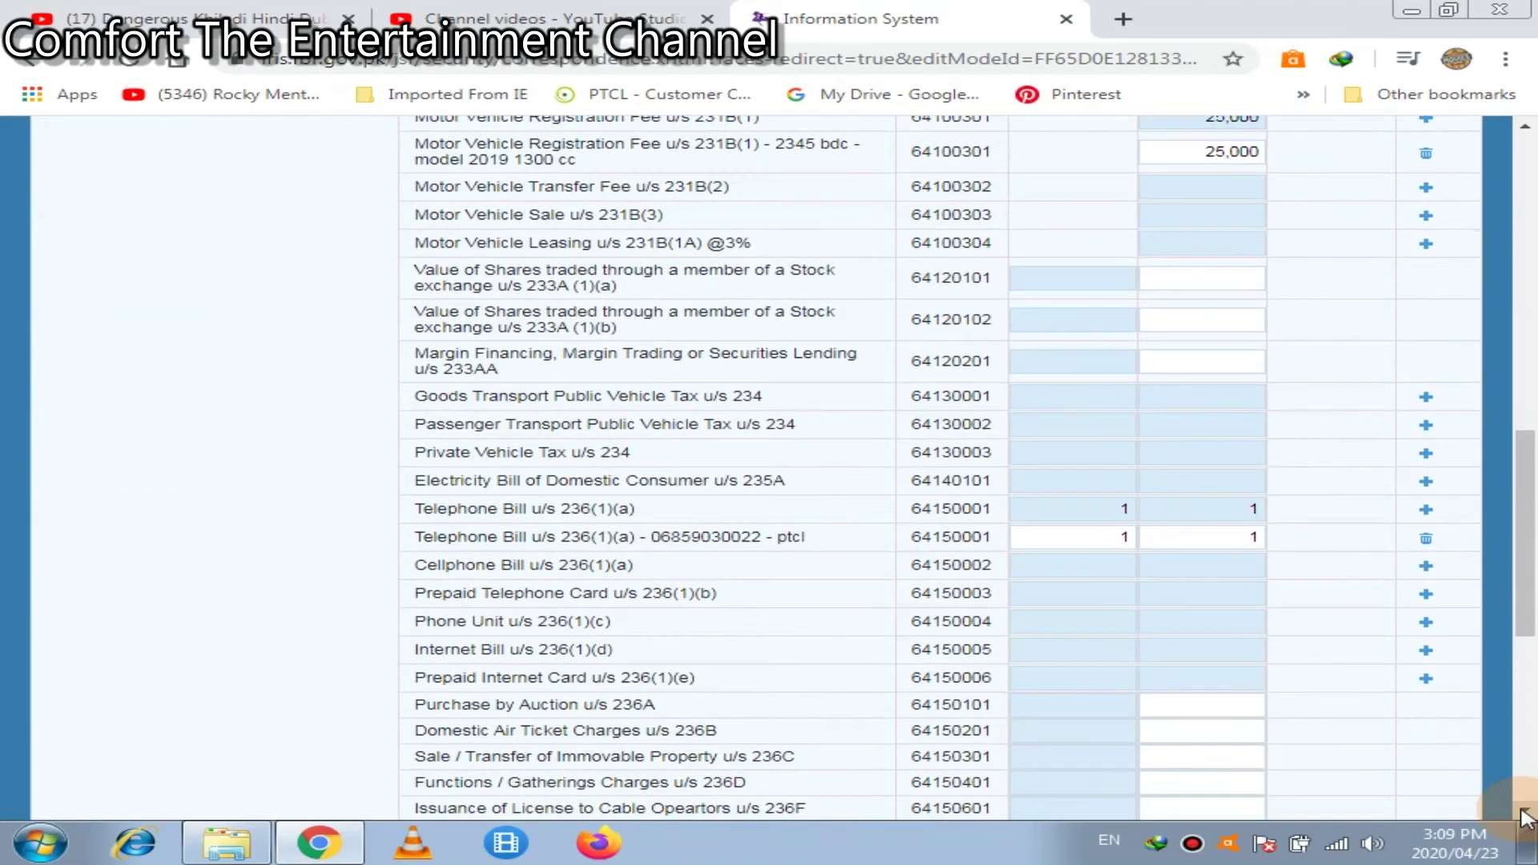
click(1524, 815)
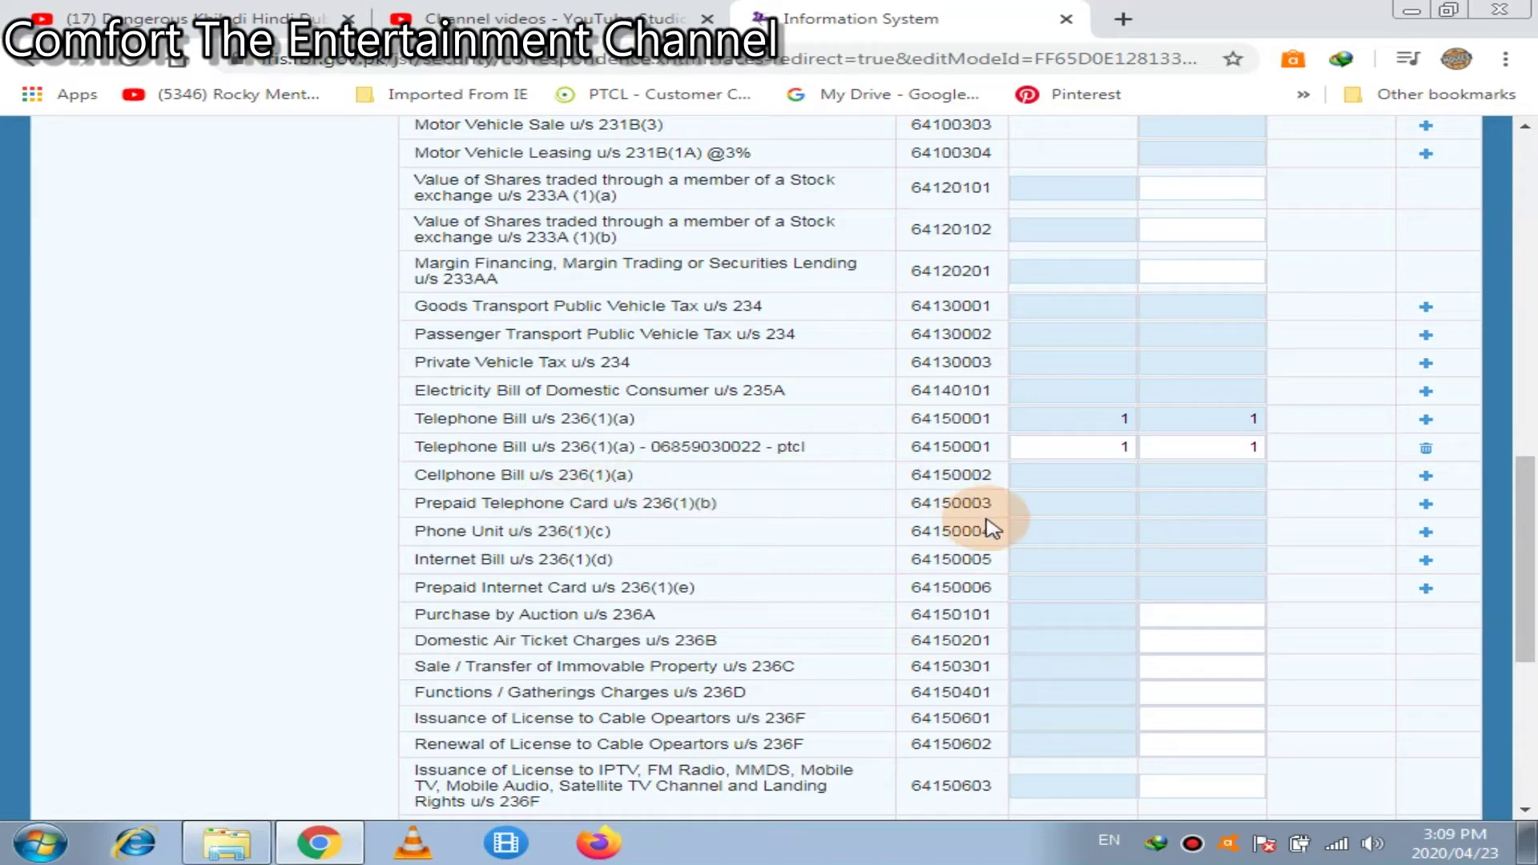
Add a Prepaid Telephone Card u/s 236(1)(b) entry with the card number and contents 'ufone'
click(1426, 503)
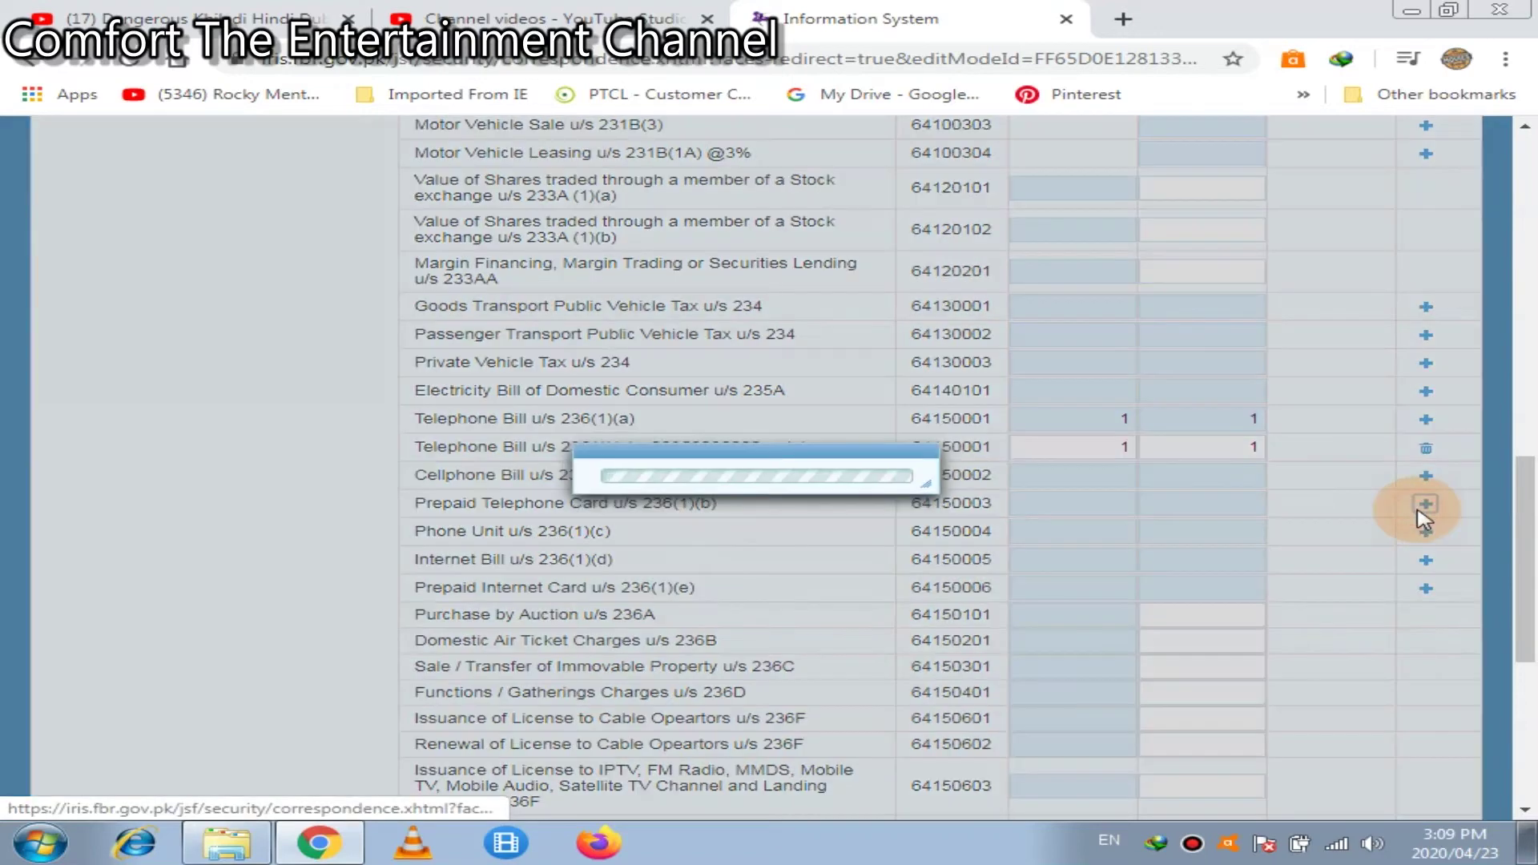
click(703, 394)
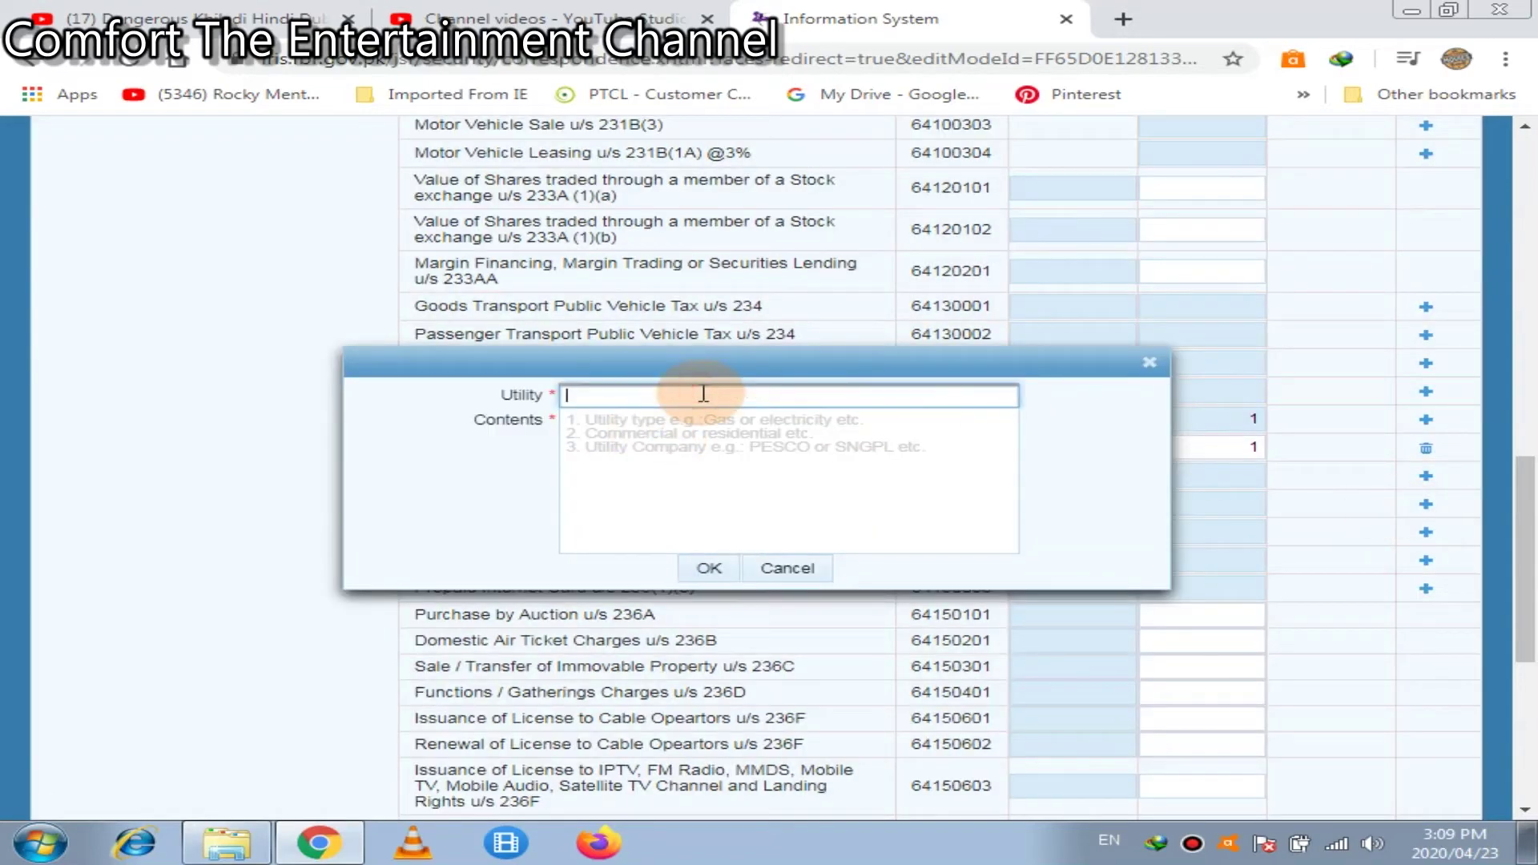
click(673, 515)
text(u)
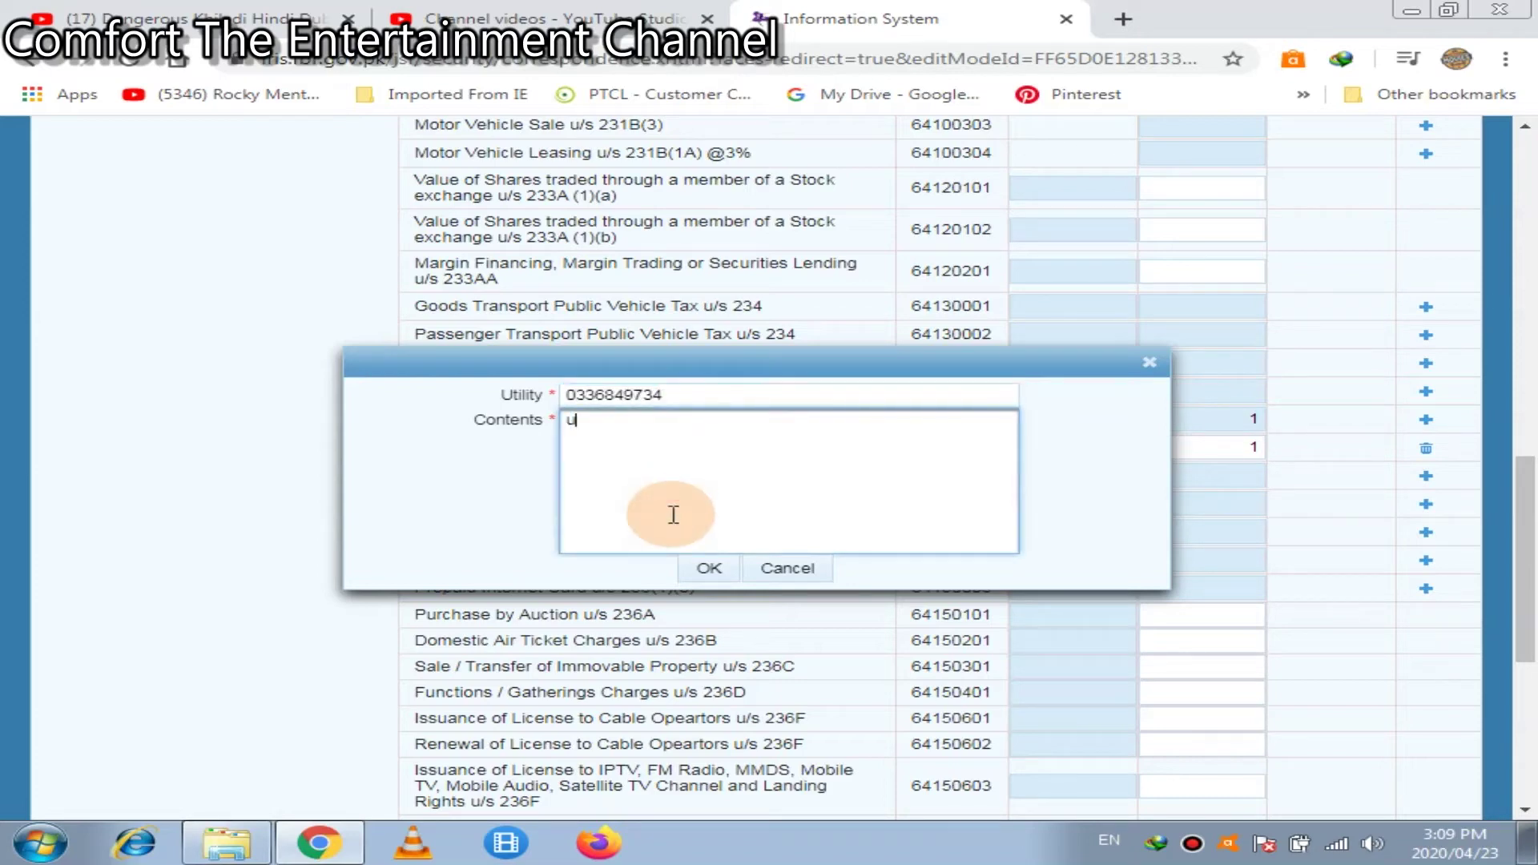
text(fone)
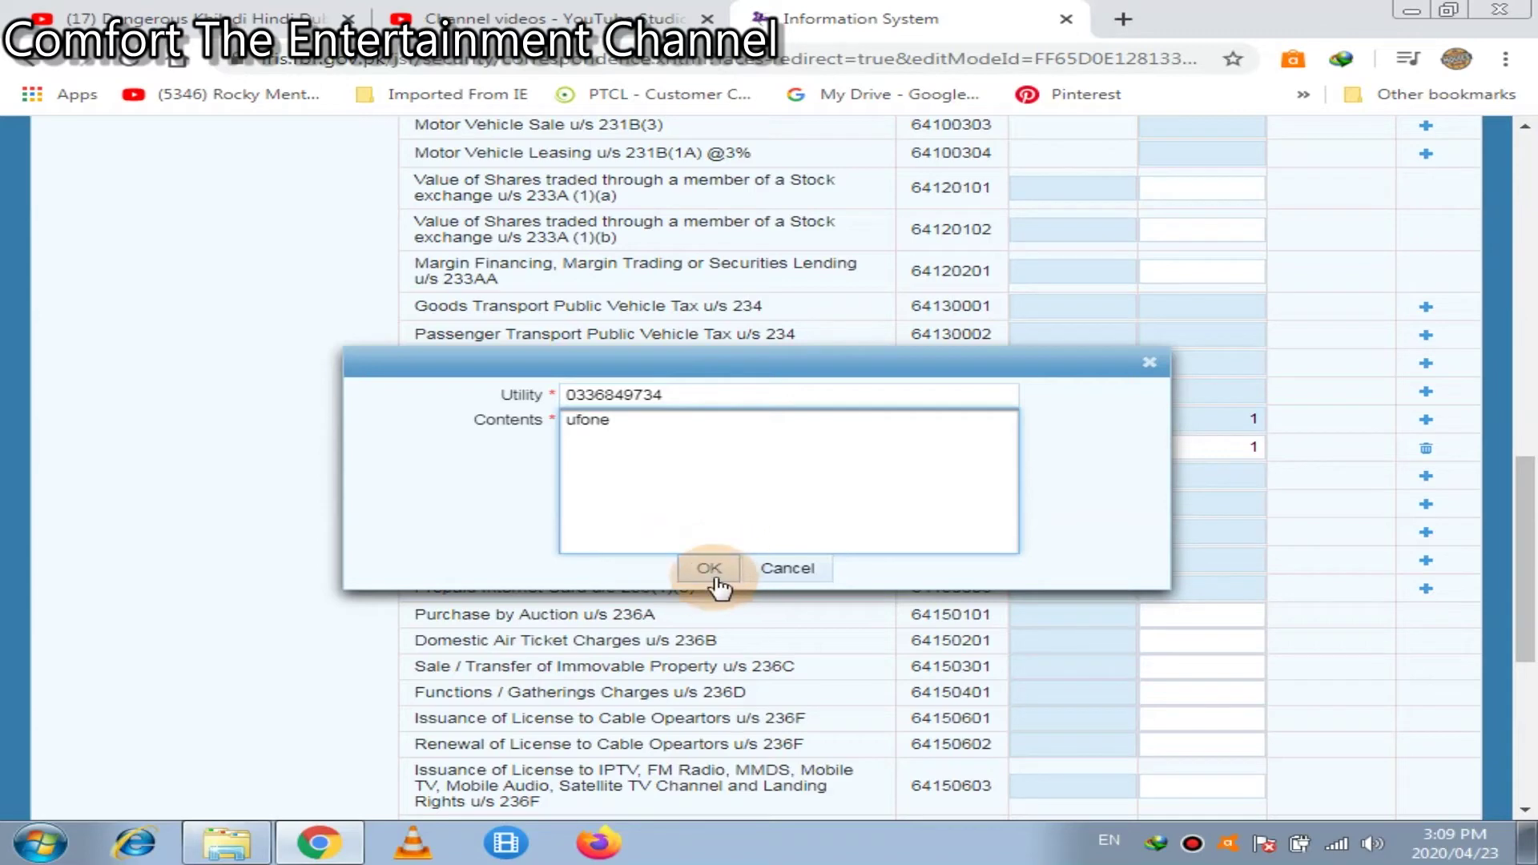
click(711, 570)
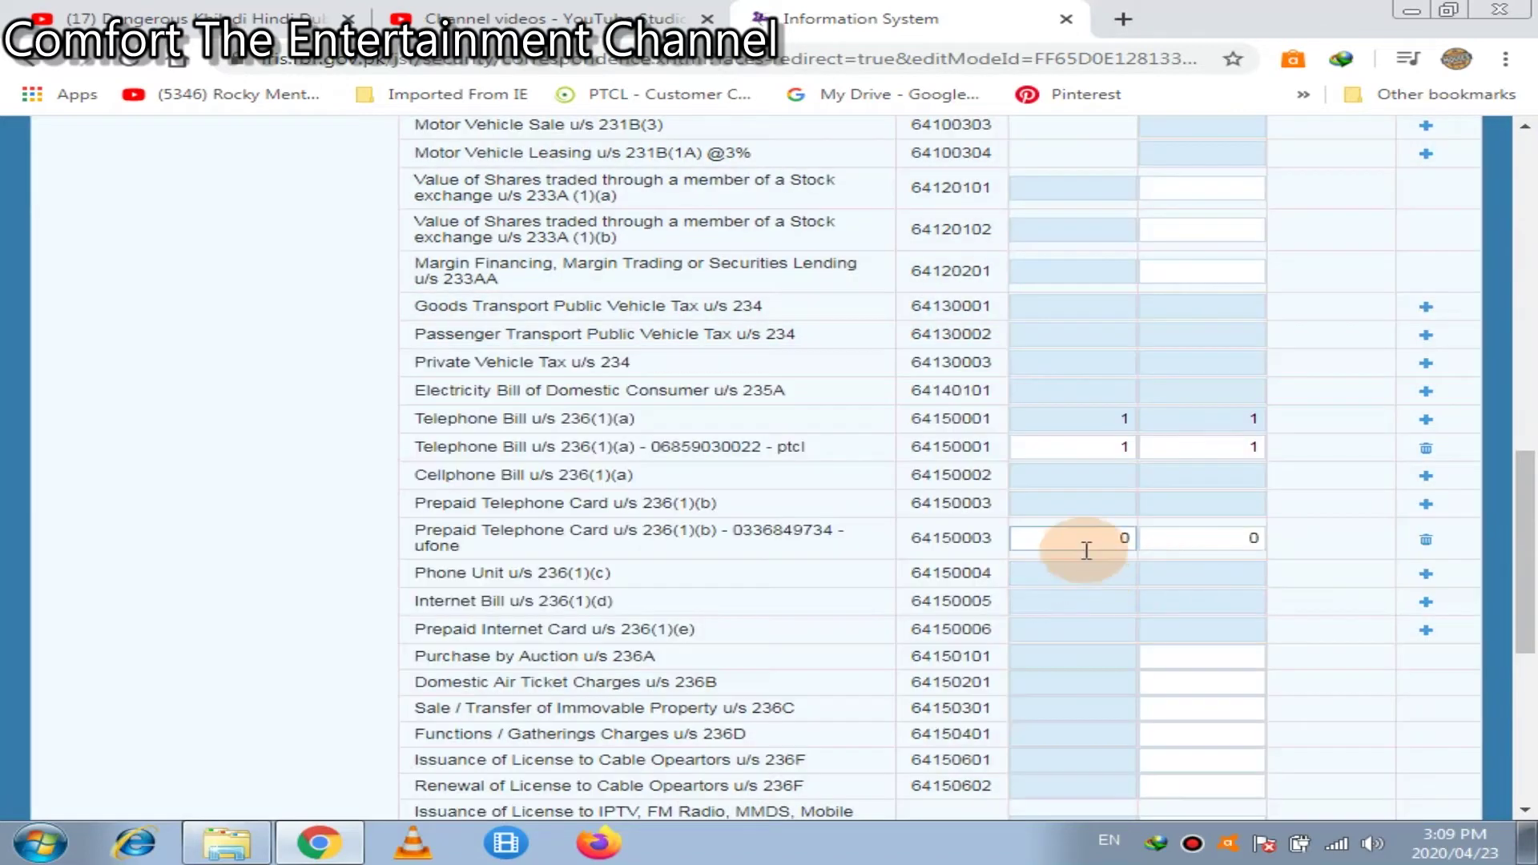
Enter 10,000 receipts and the tax deducted on the ufone row, then return to the top
click(1084, 542)
text(1000)
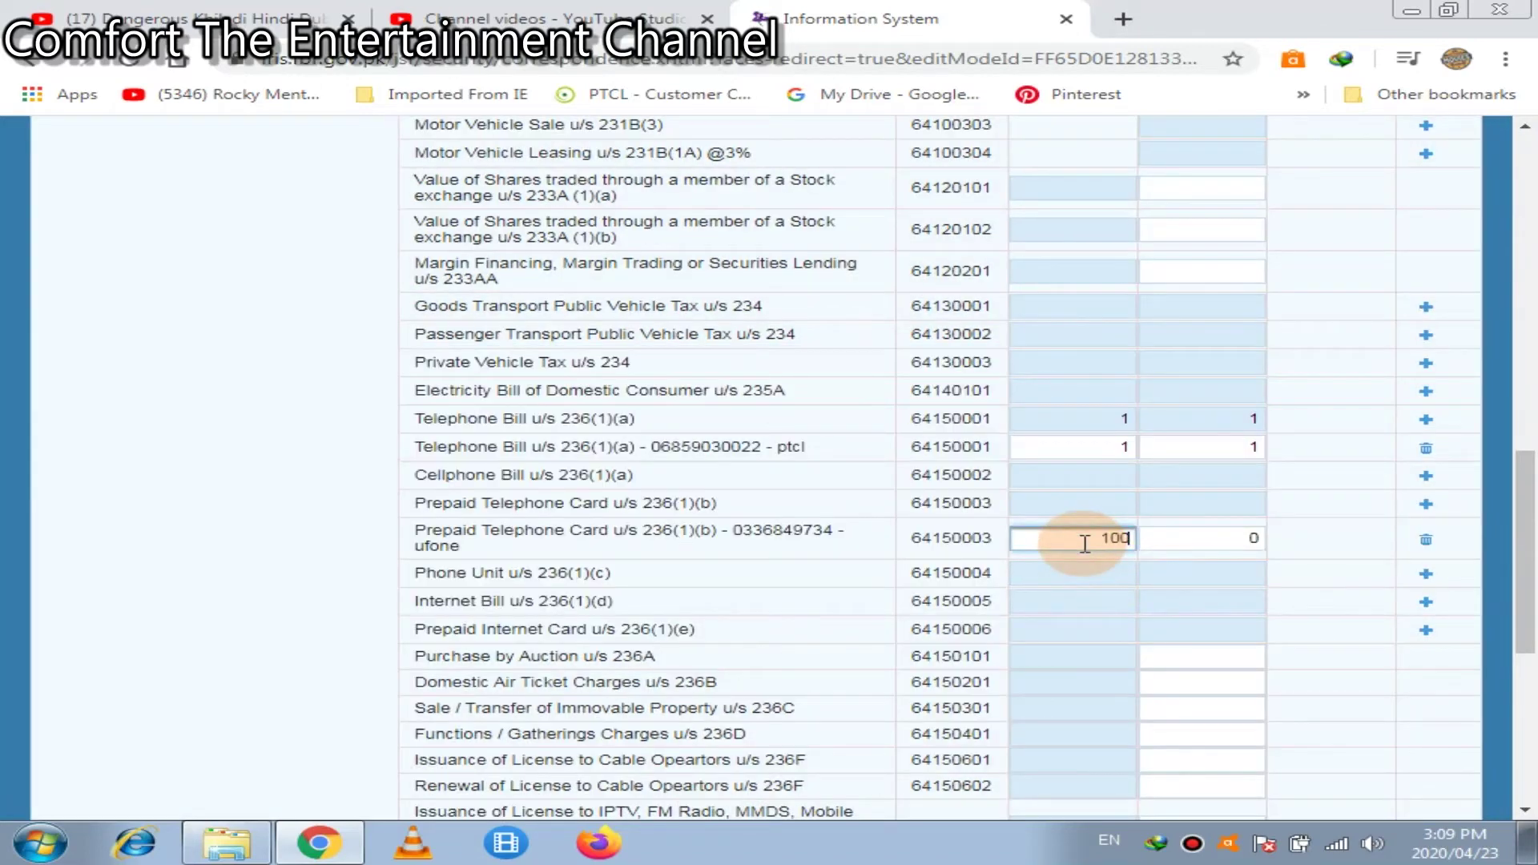
text(0)
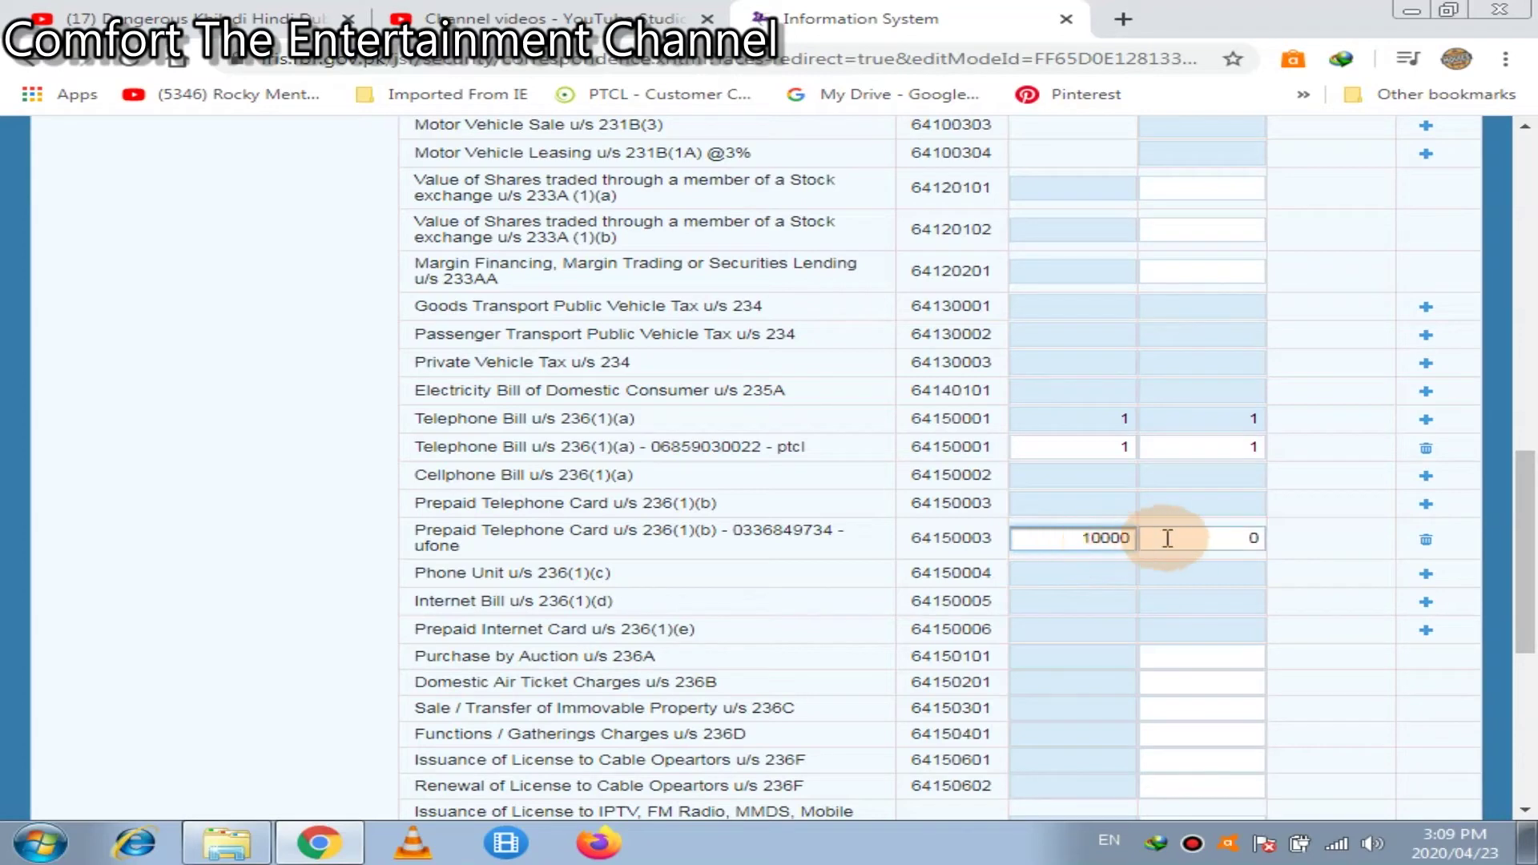
click(1186, 537)
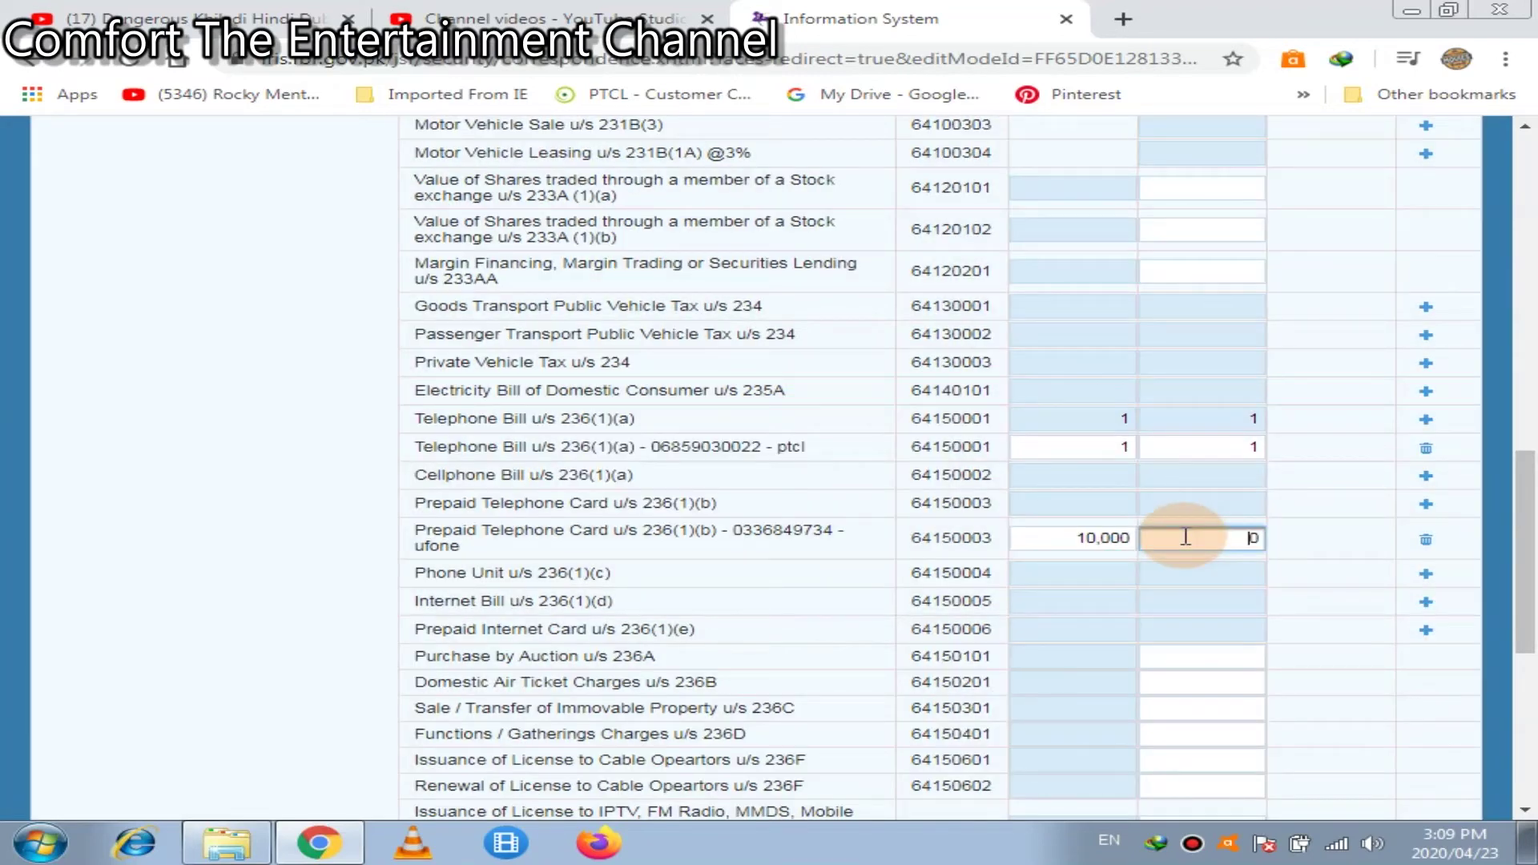
text(1100)
scroll(1525, 172, up, 10)
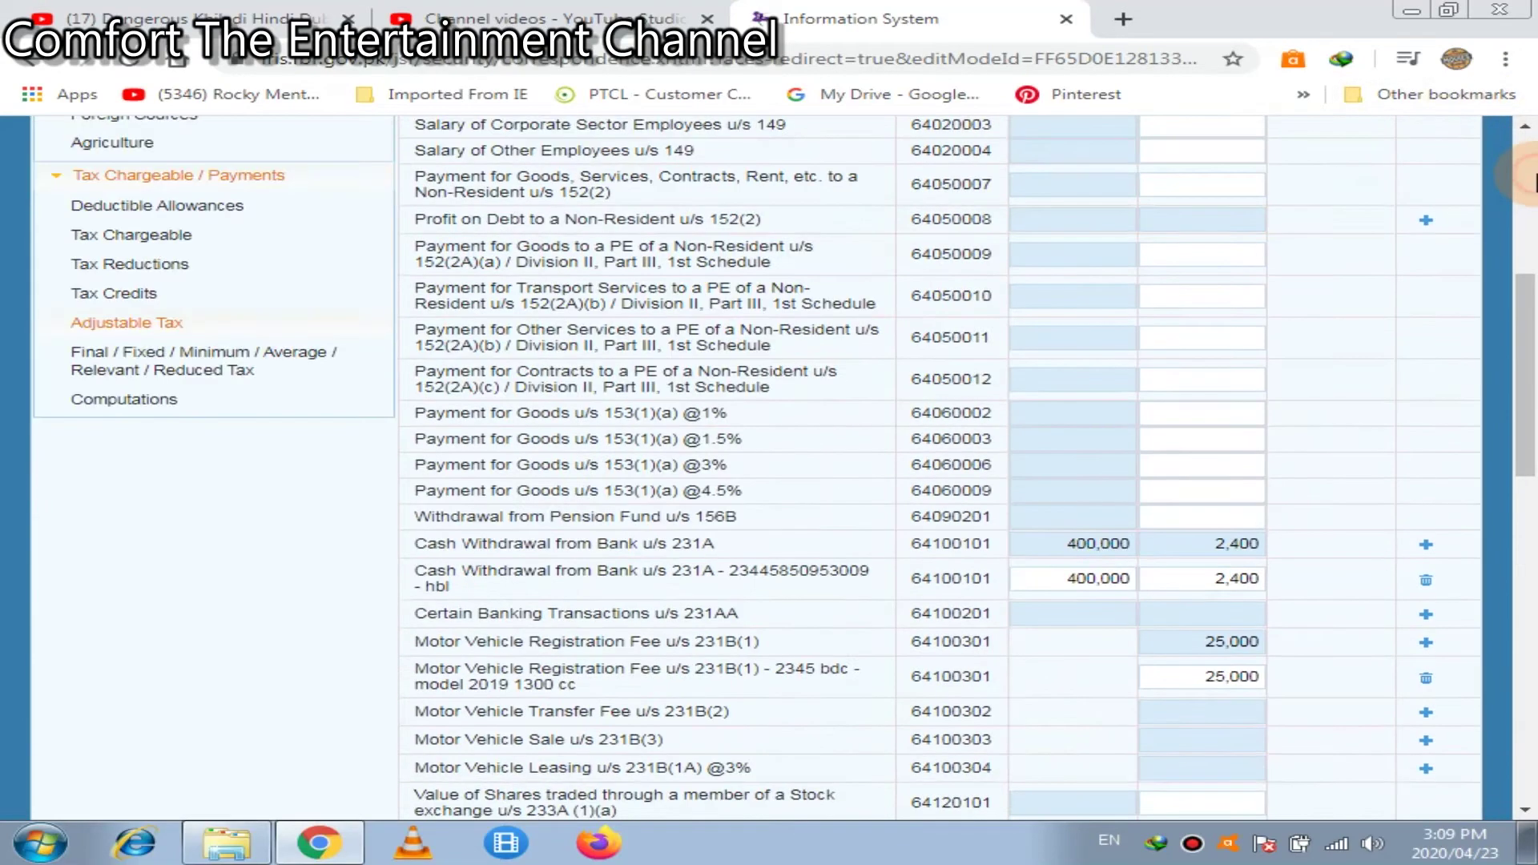
scroll(1526, 172, up, 3)
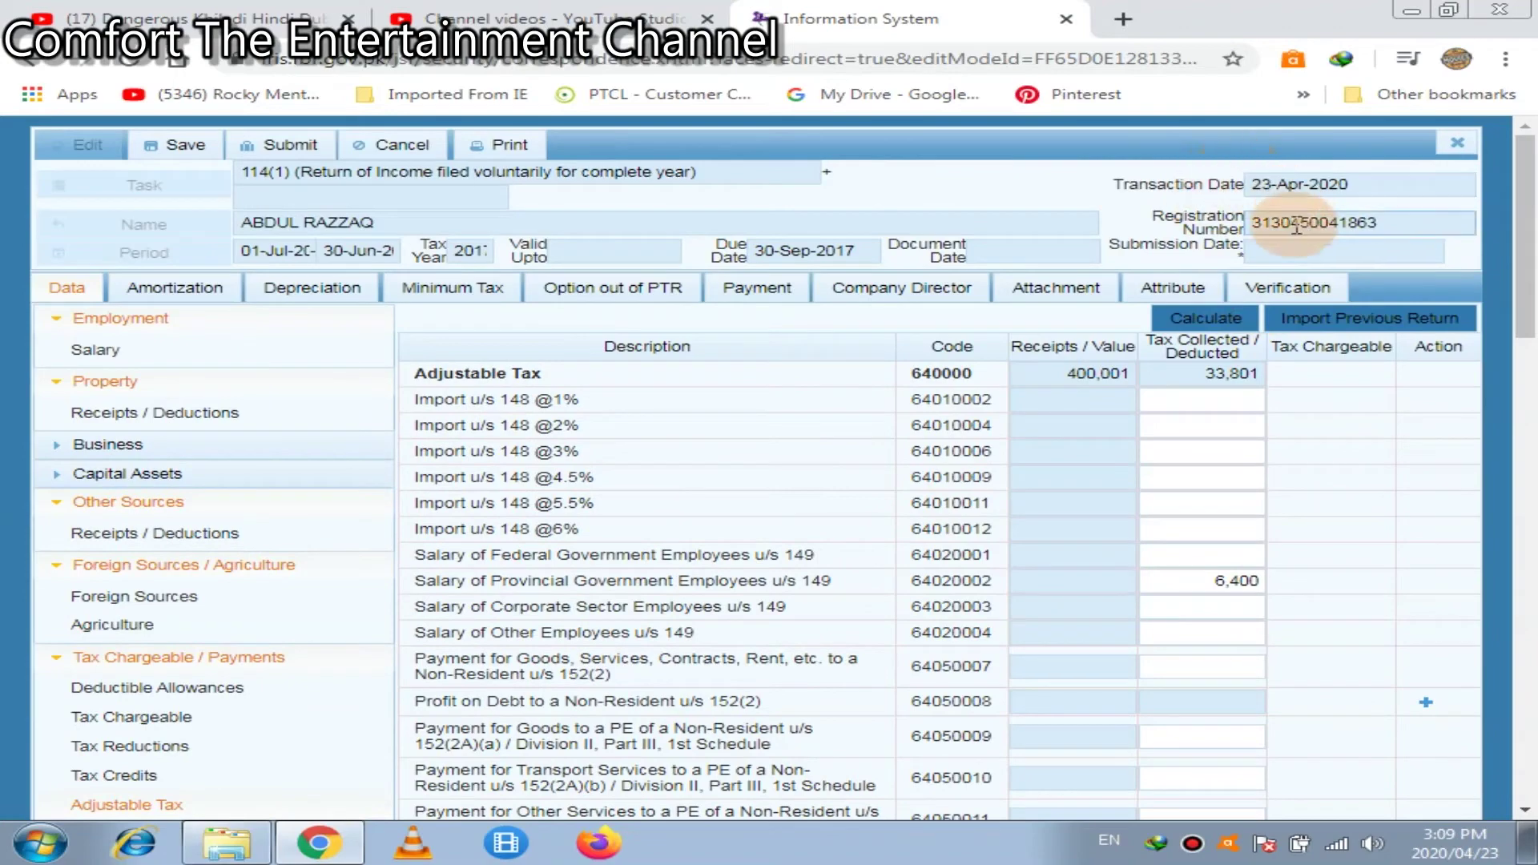
Recalculate Adjustable Tax to 410,001 receipts and 34,901 tax, then scroll through the rows to verify
click(1199, 320)
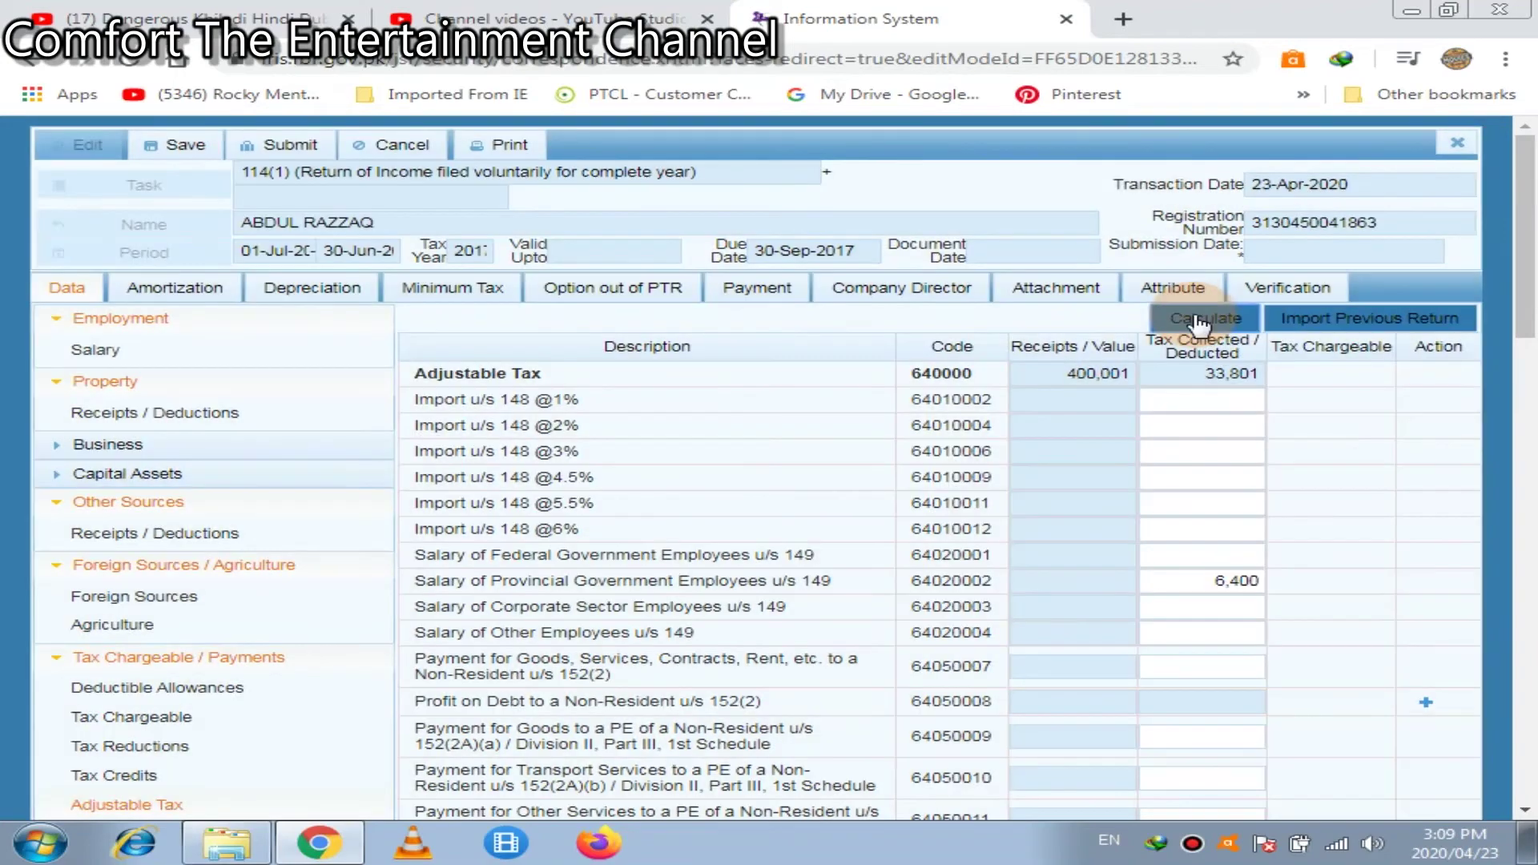
click(1198, 321)
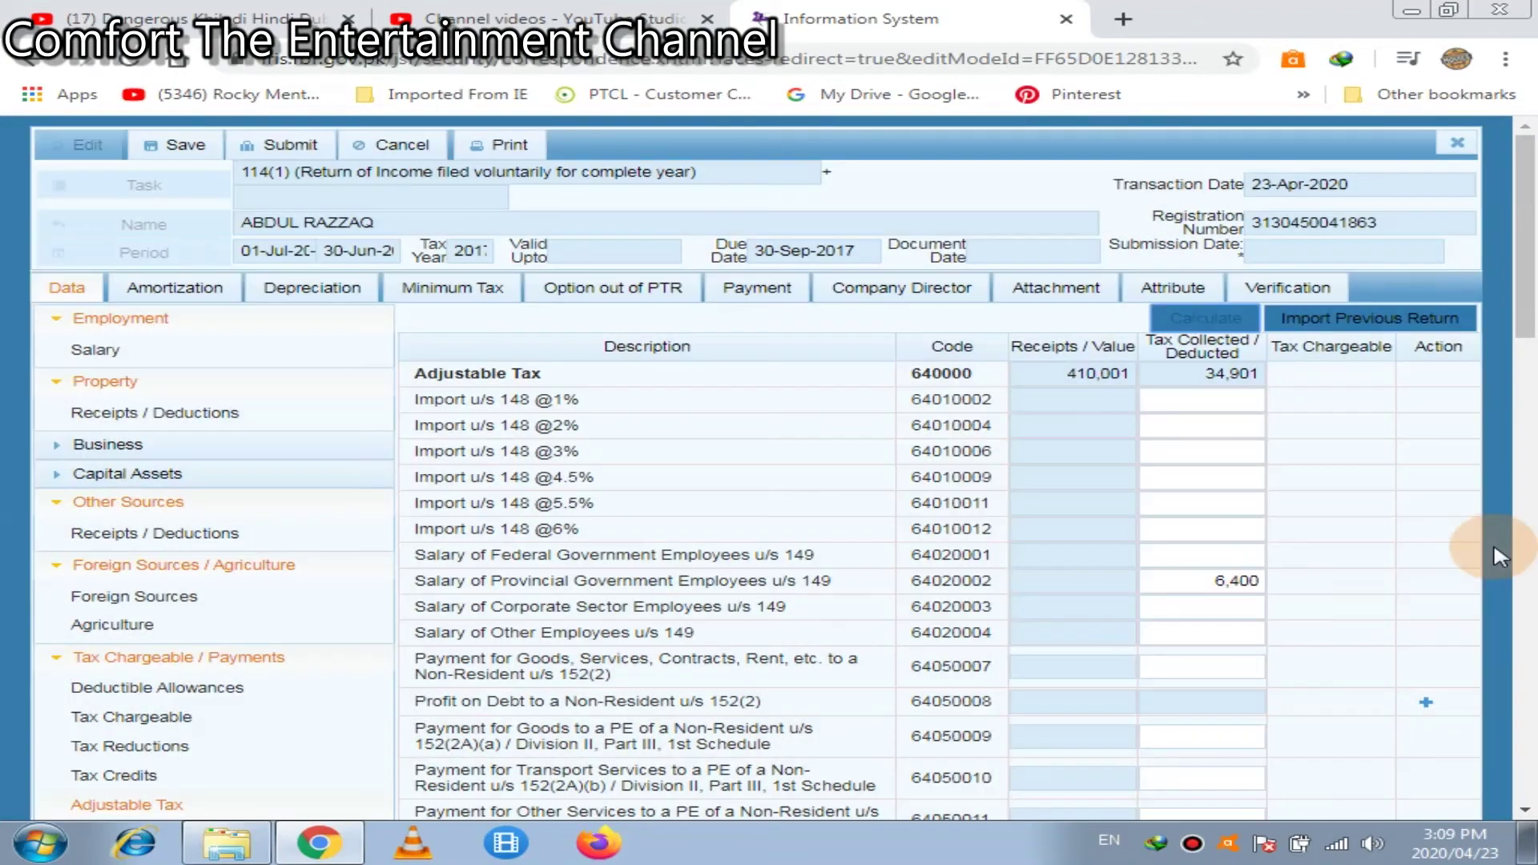
scroll(1526, 640, down, 7)
scroll(1526, 664, down, 7)
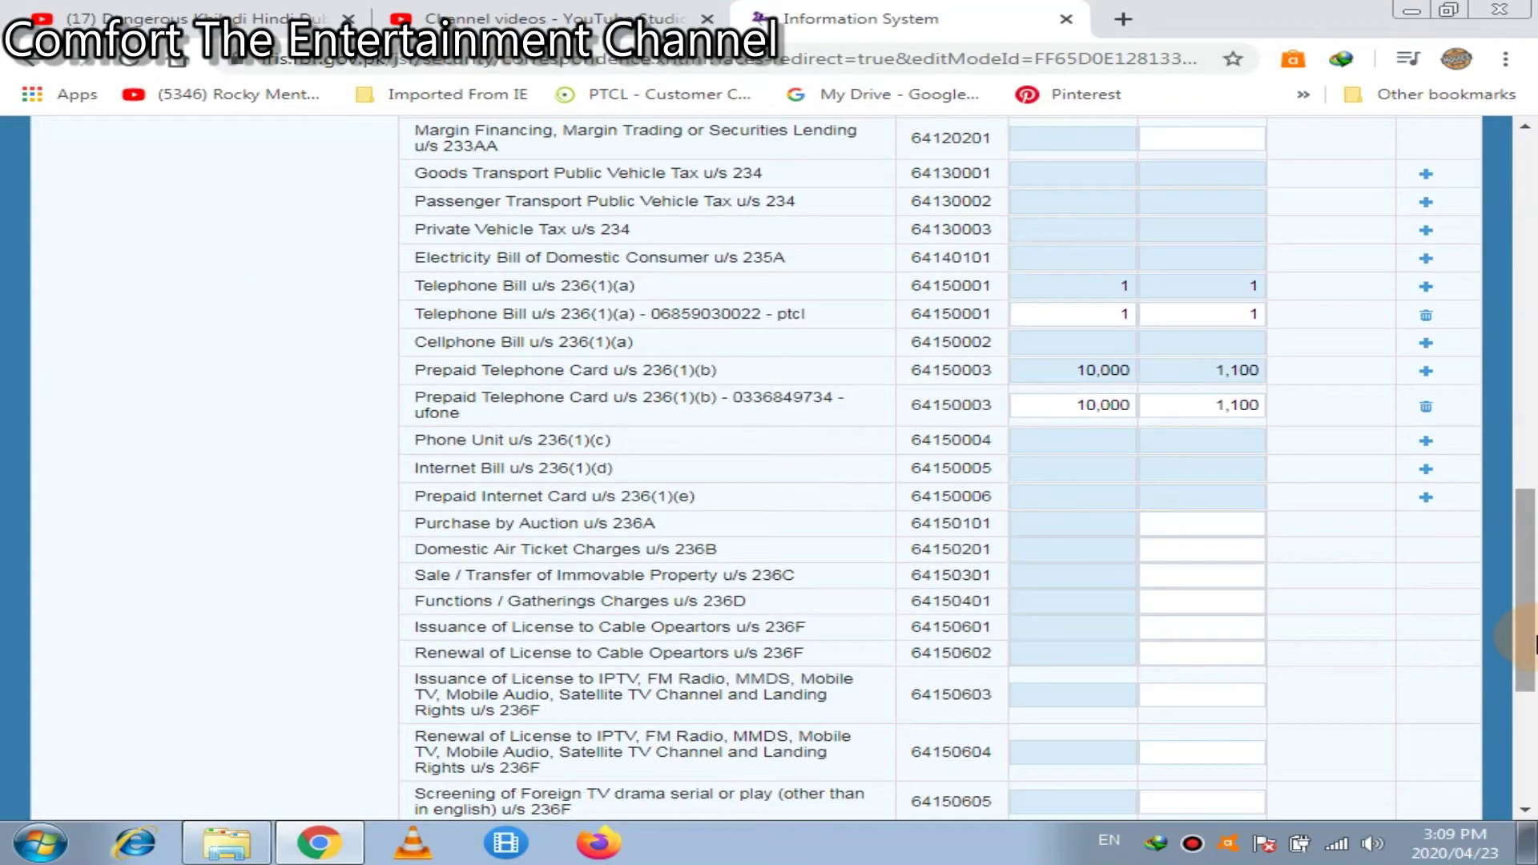
scroll(1525, 745, down, 5)
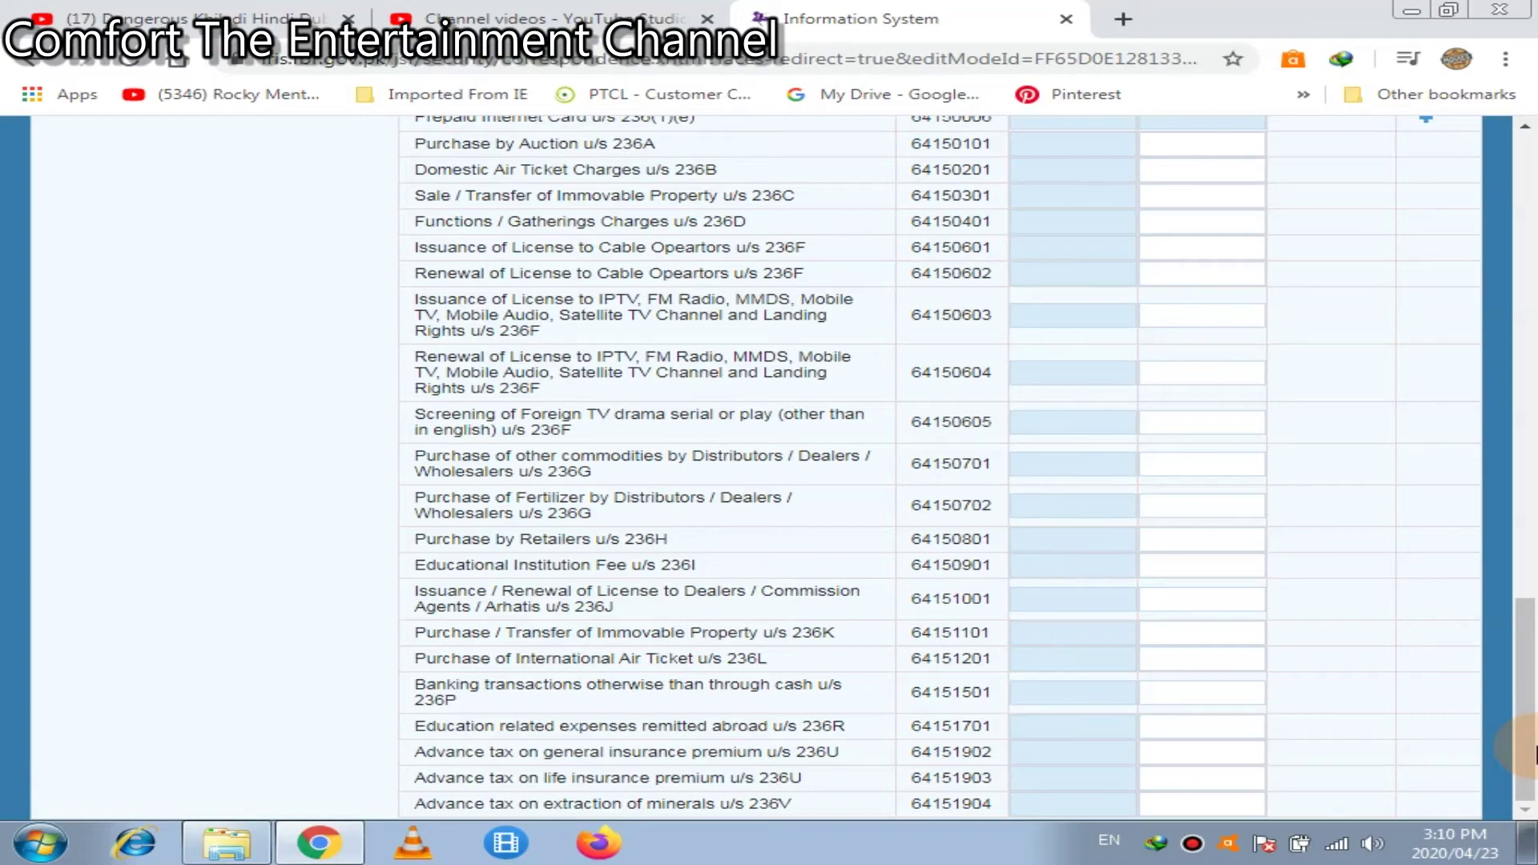
drag(1531, 749, 1531, 241)
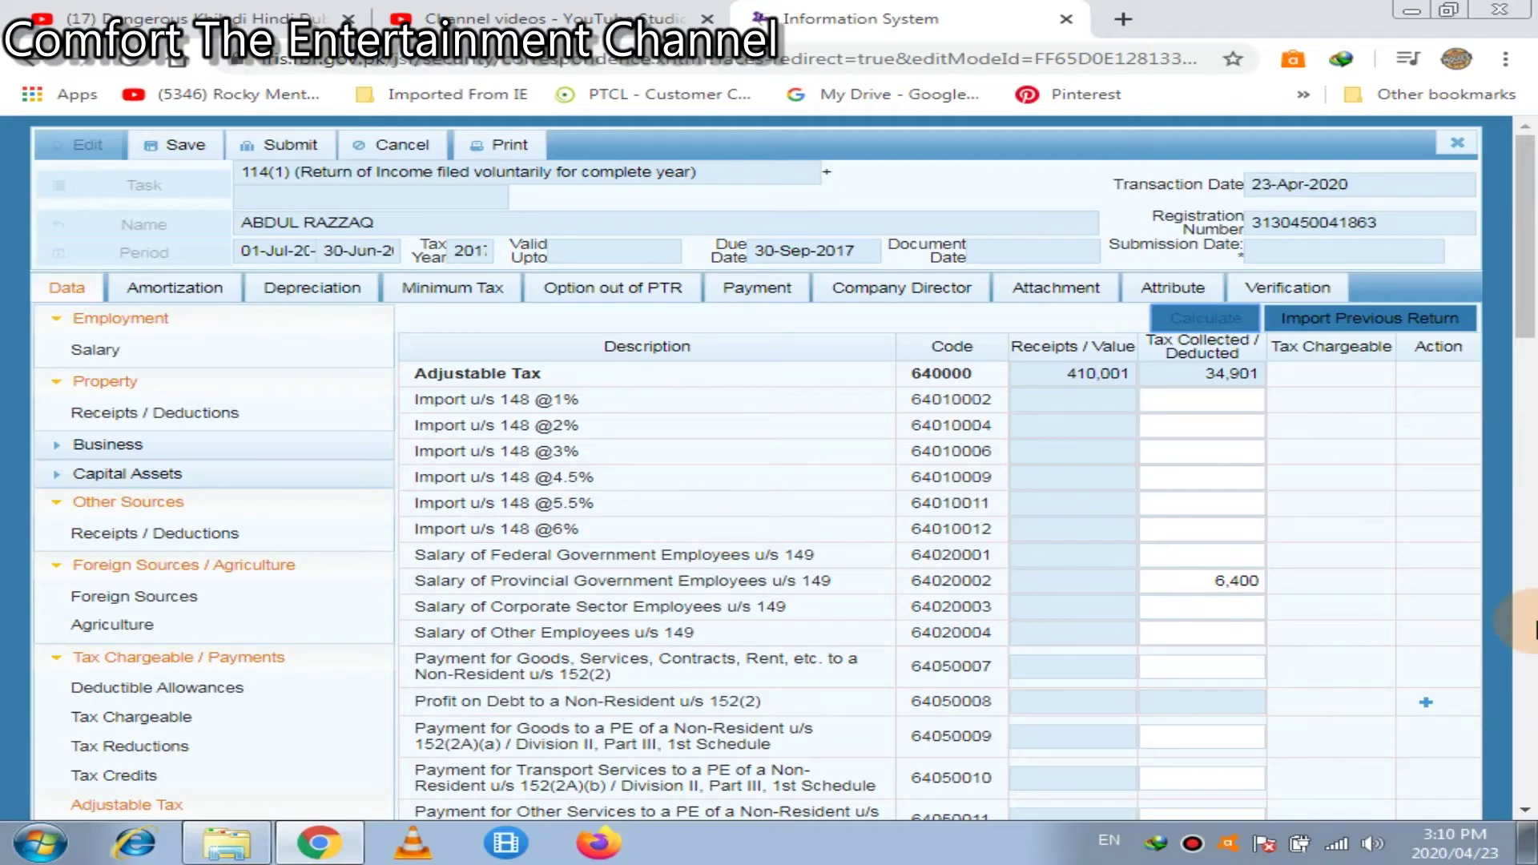
click(1526, 635)
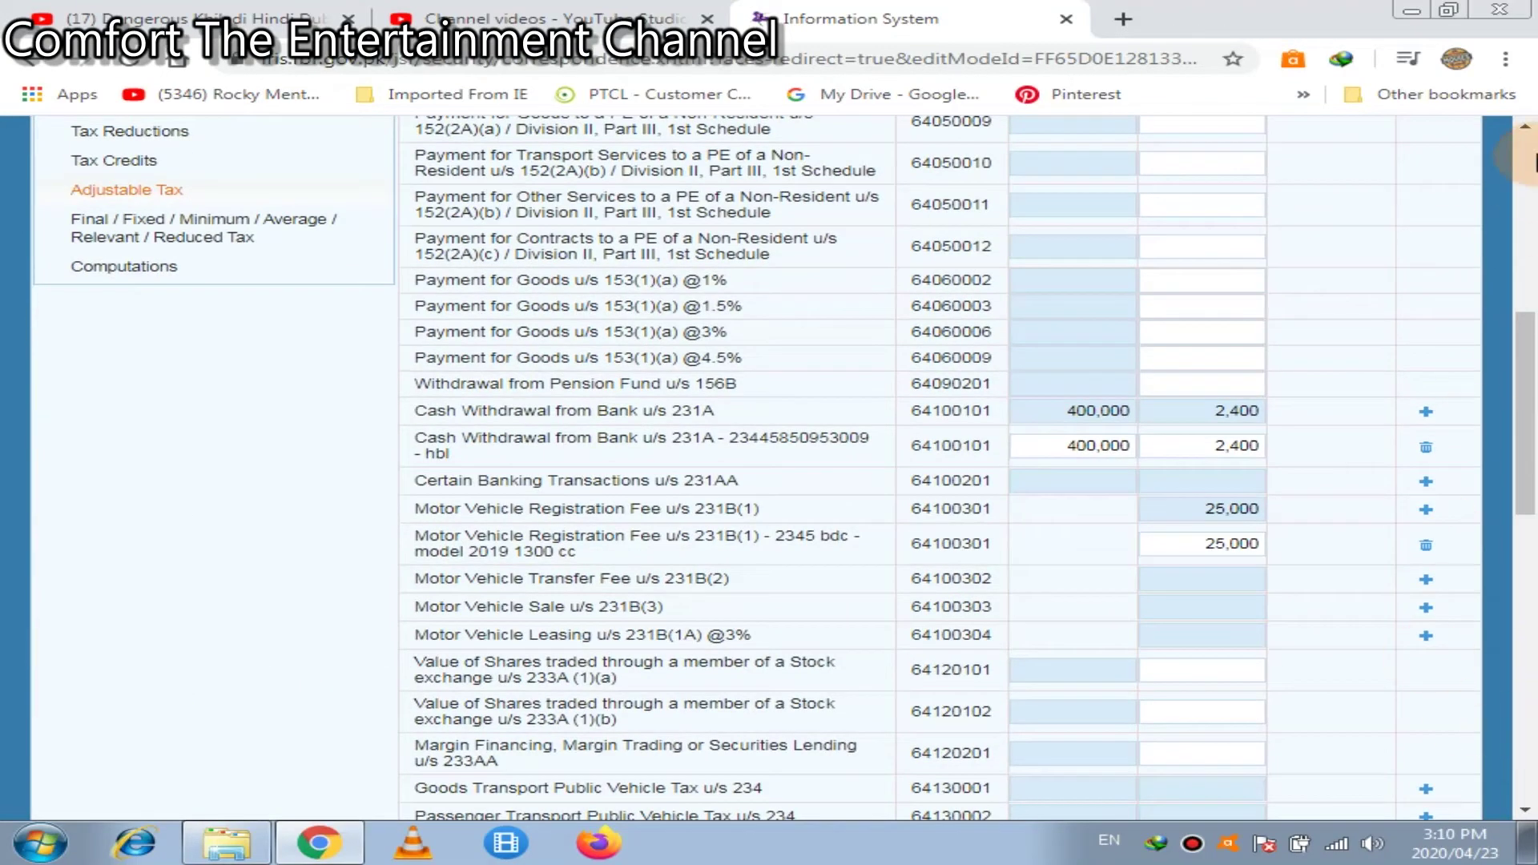
Check Computations showing 34,901 withheld and 2,501 refundable, then go to Tax Reductions
click(162, 266)
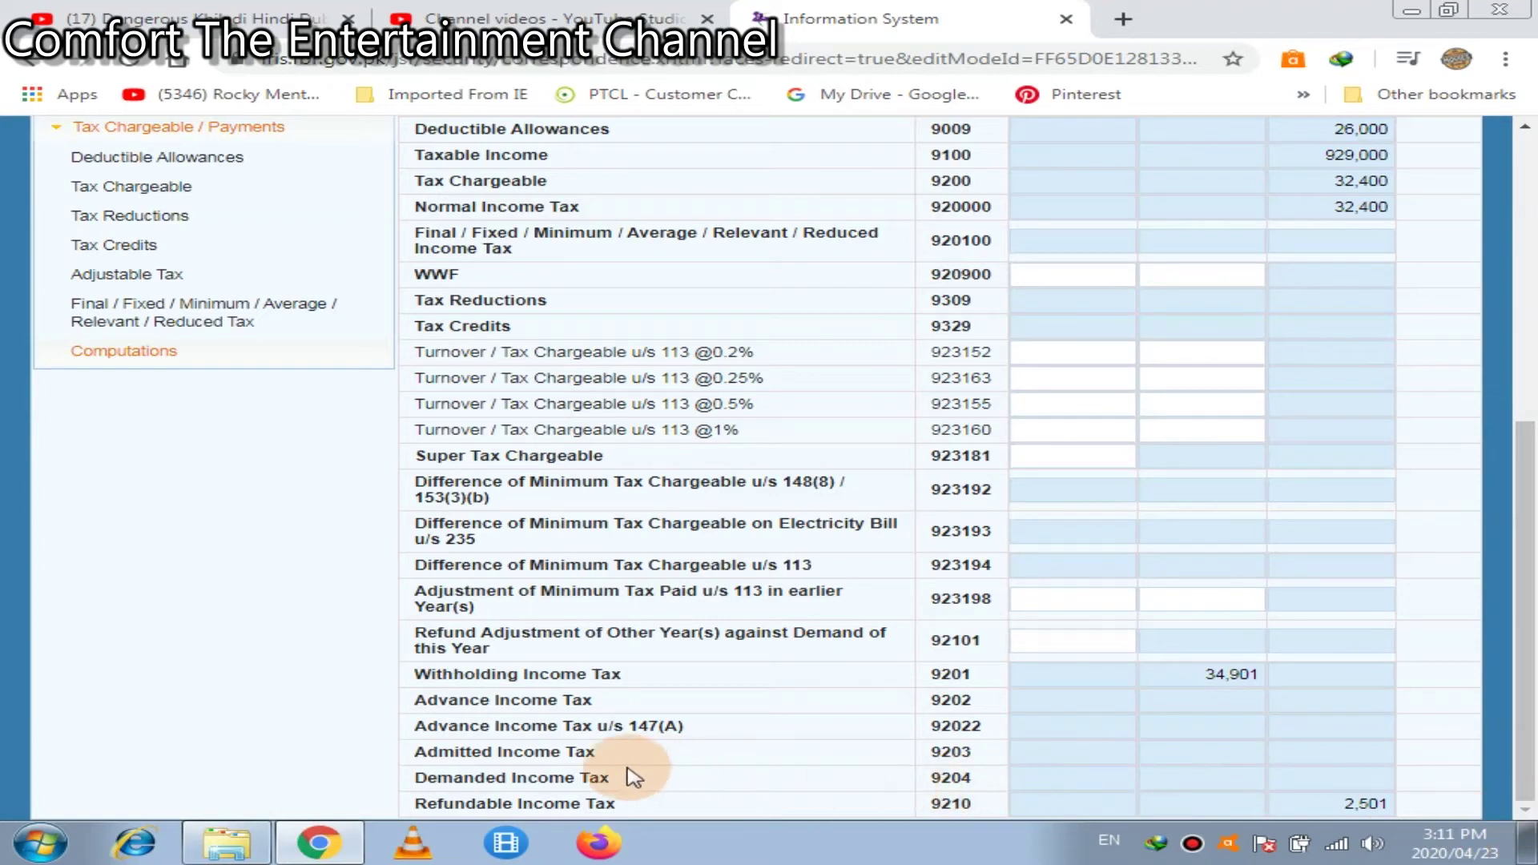
click(1348, 803)
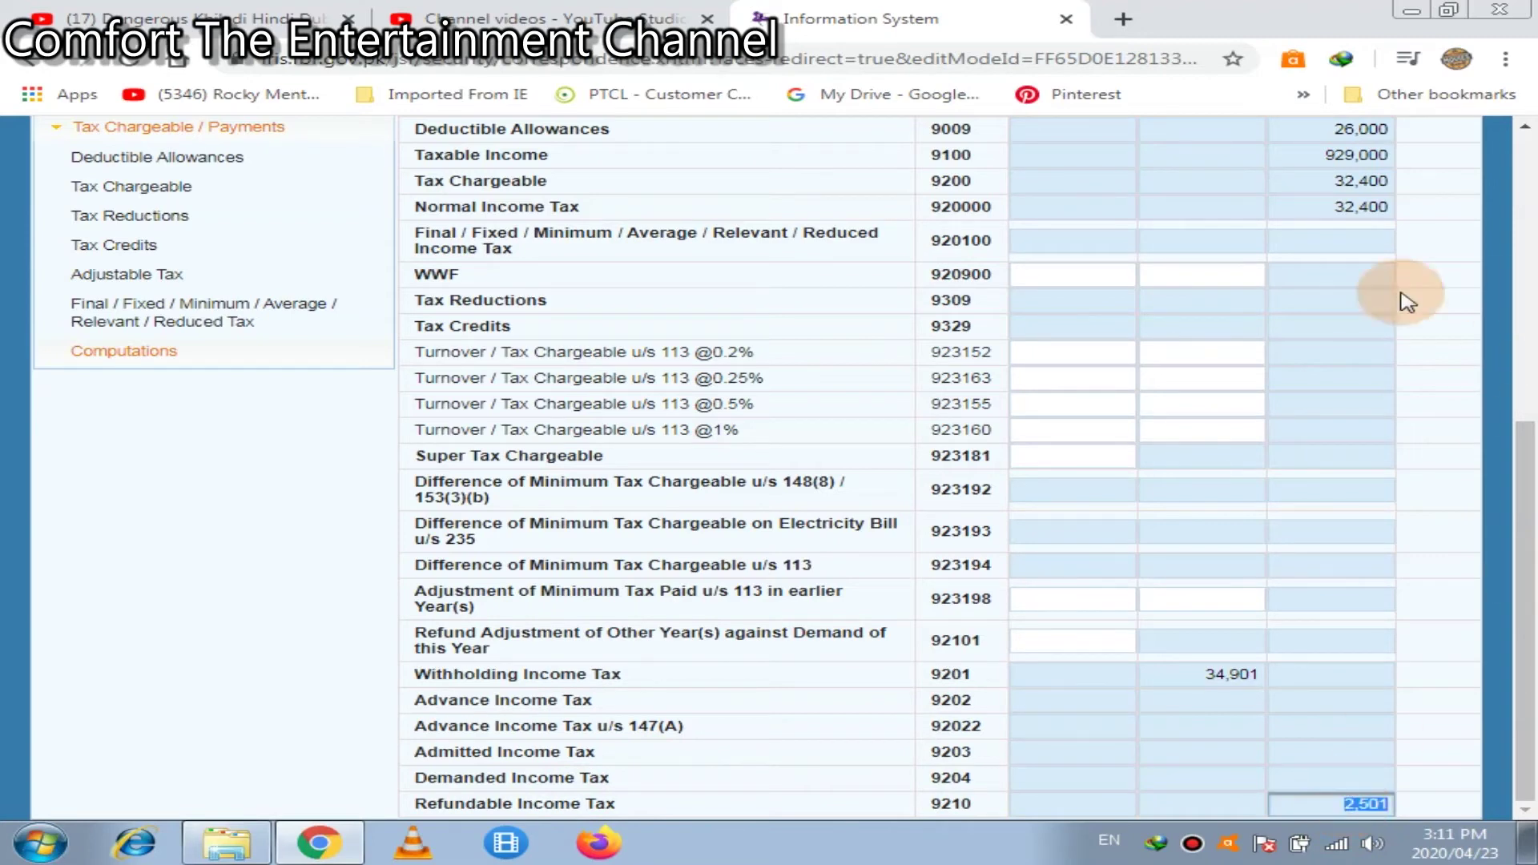
click(168, 220)
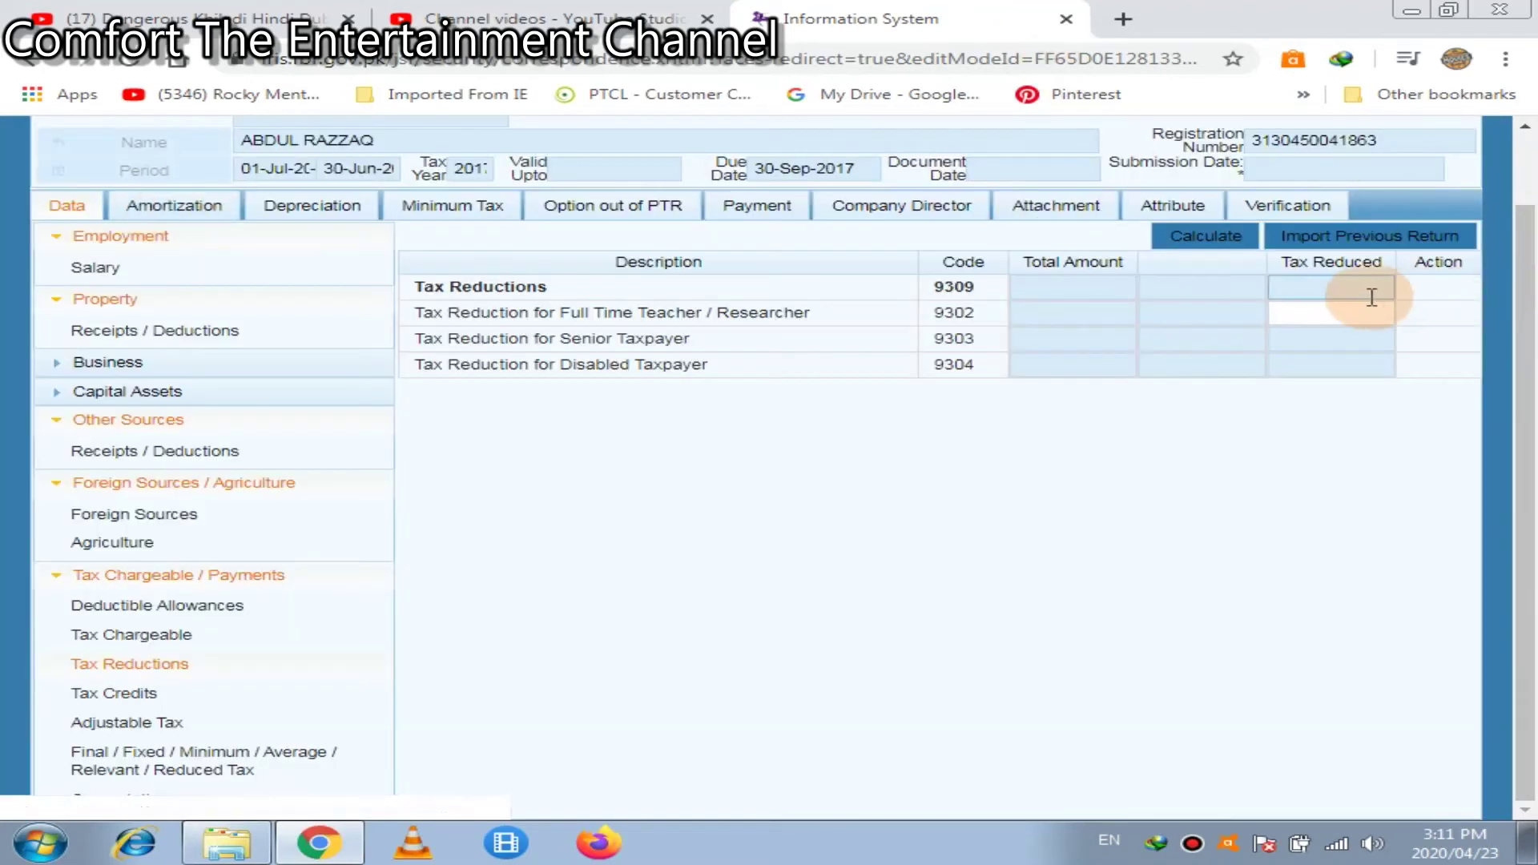
Enter a 2,560 Full Time Teacher/Researcher reduction on row 9302, recalculate, and view the 5,061 refund
click(1354, 314)
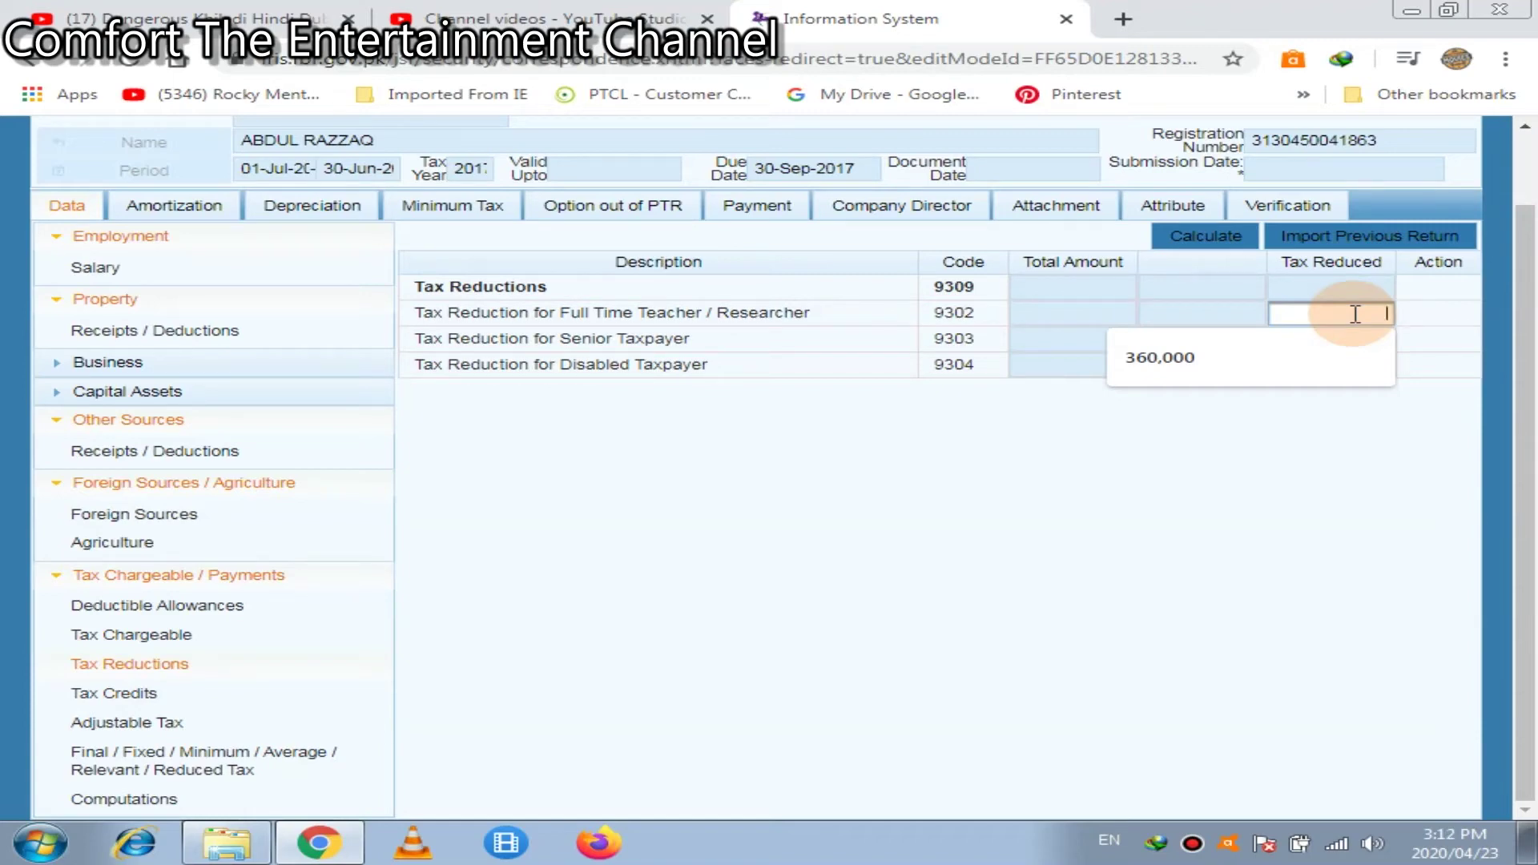
text(25)
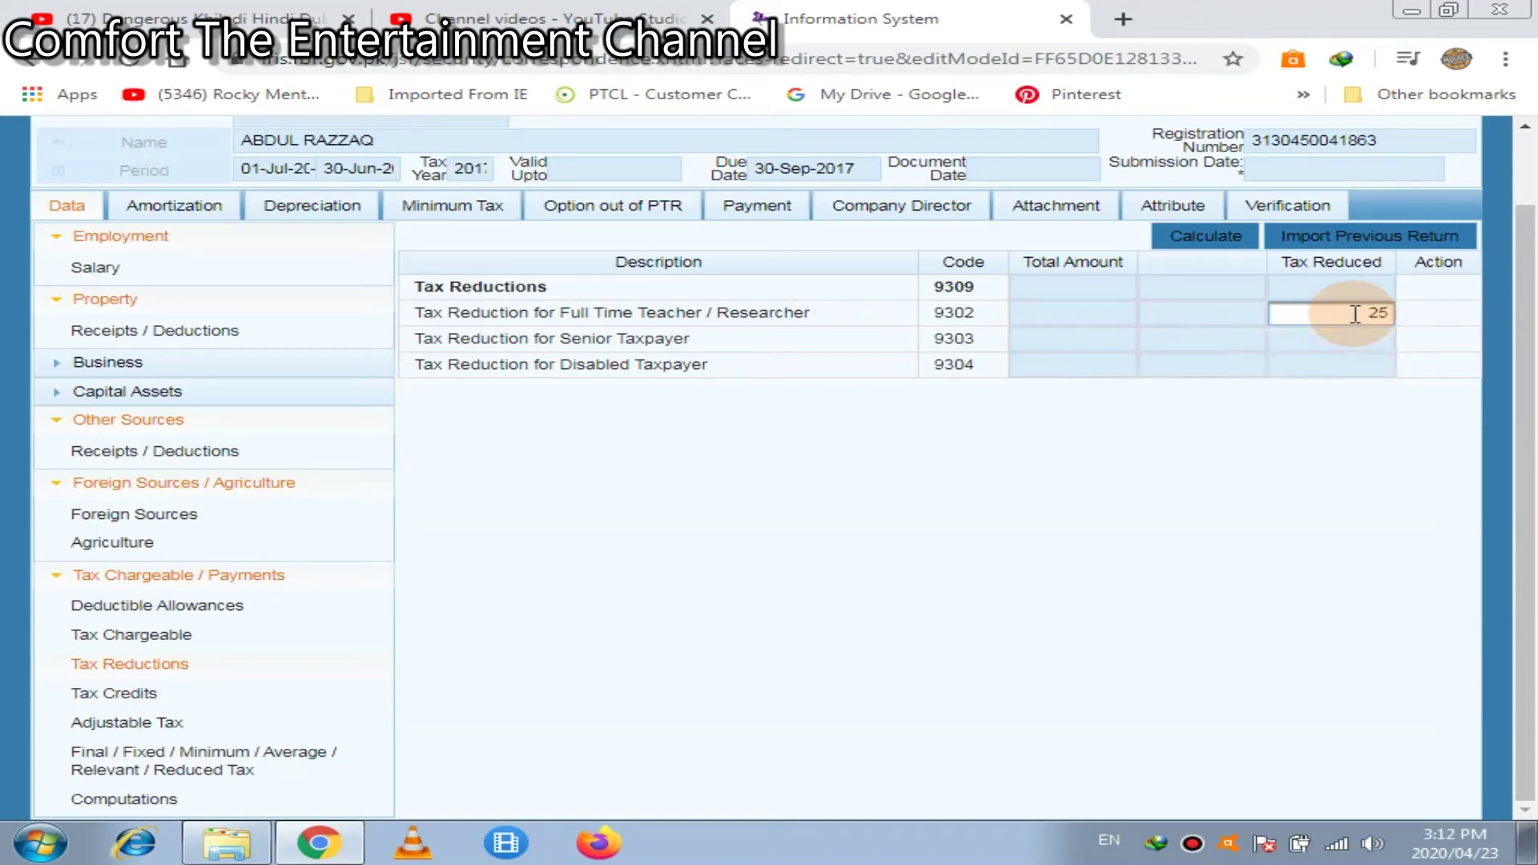
text(60)
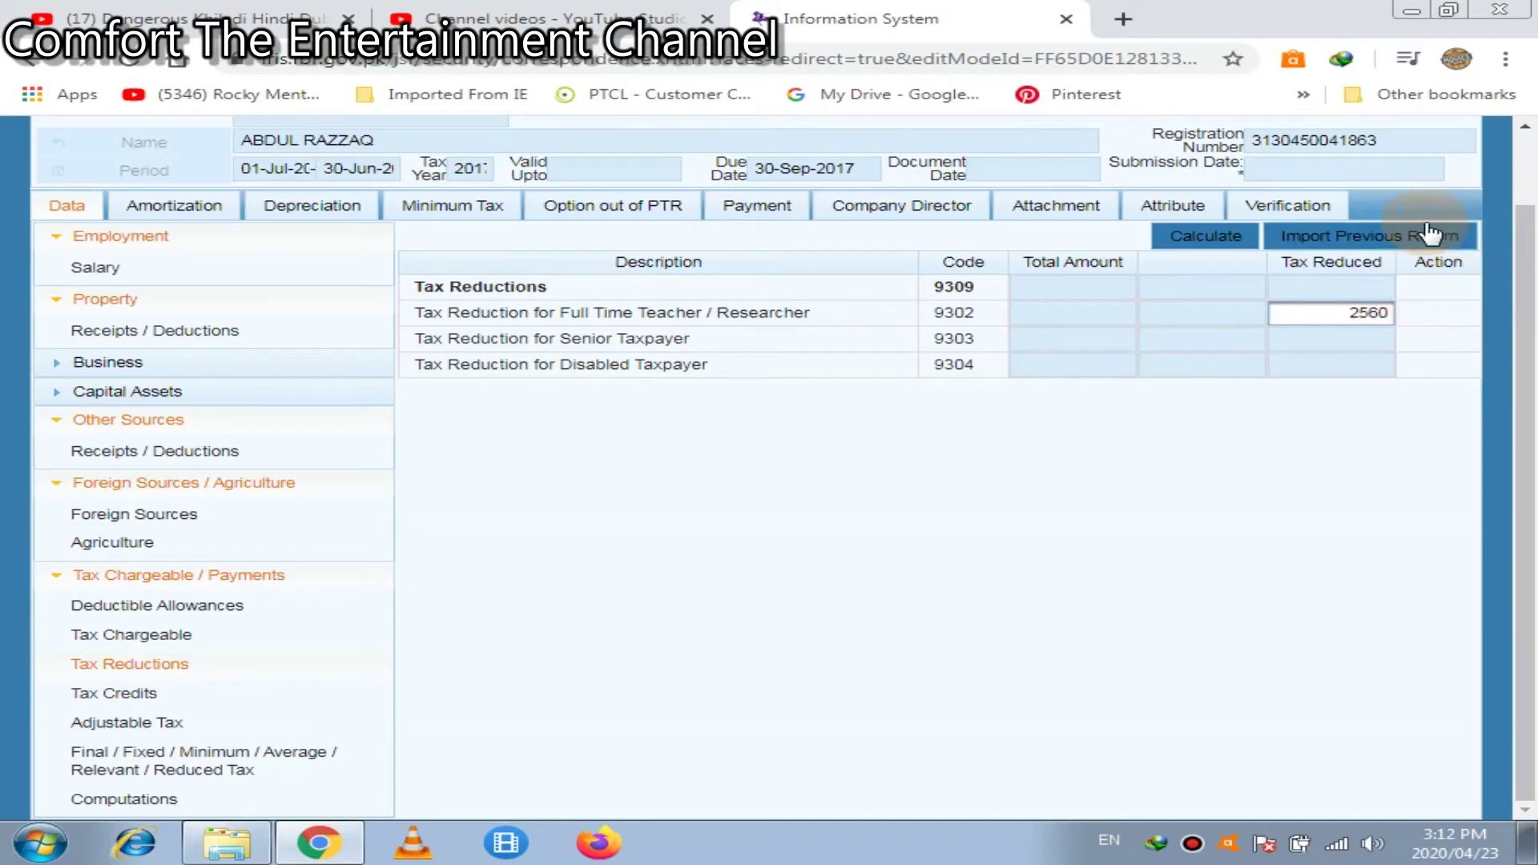
click(1223, 237)
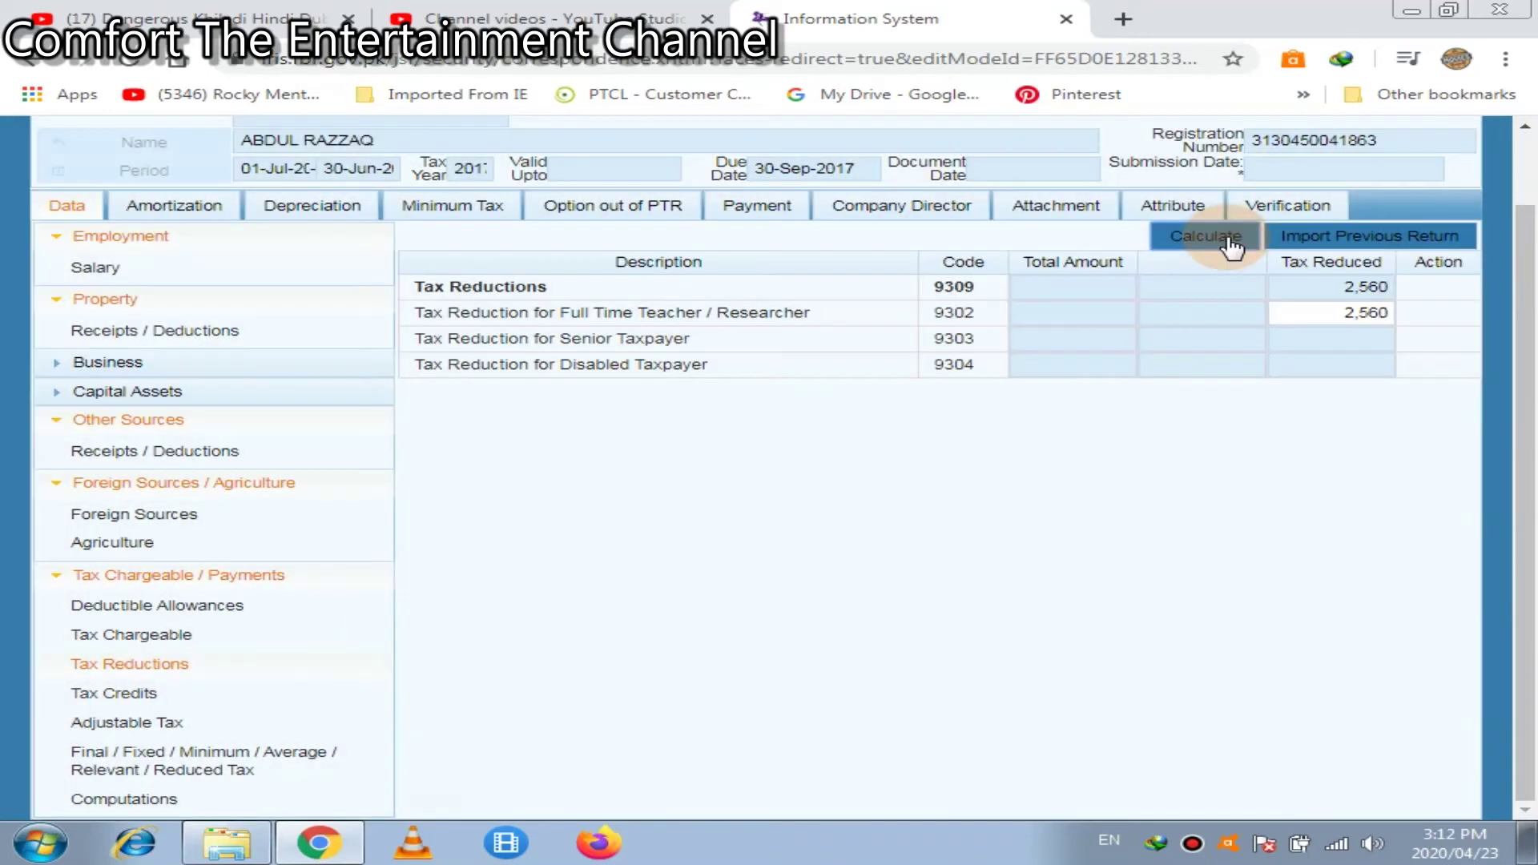
click(1231, 244)
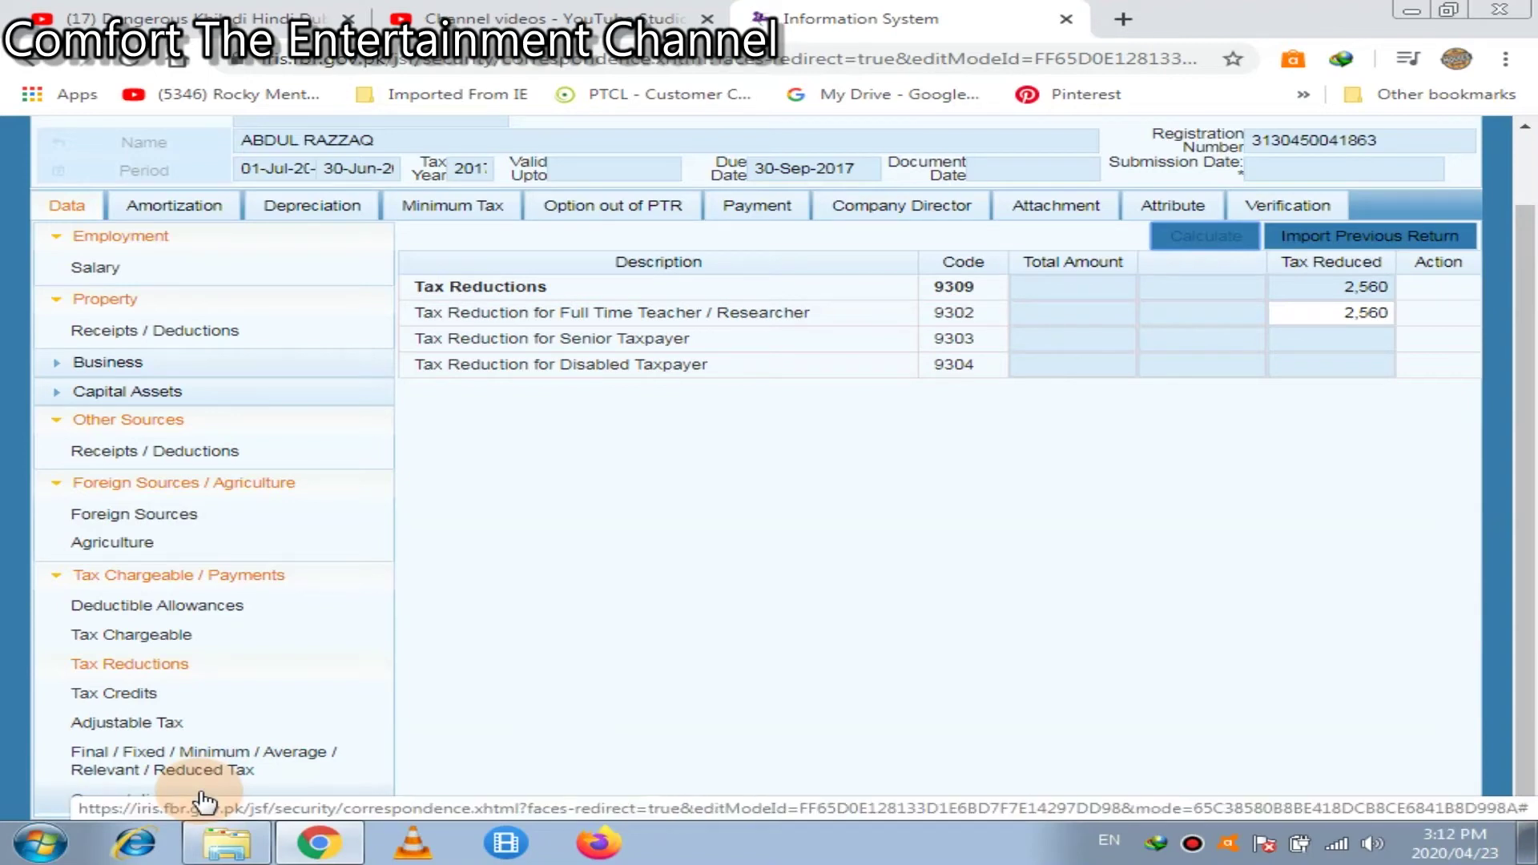
click(58, 801)
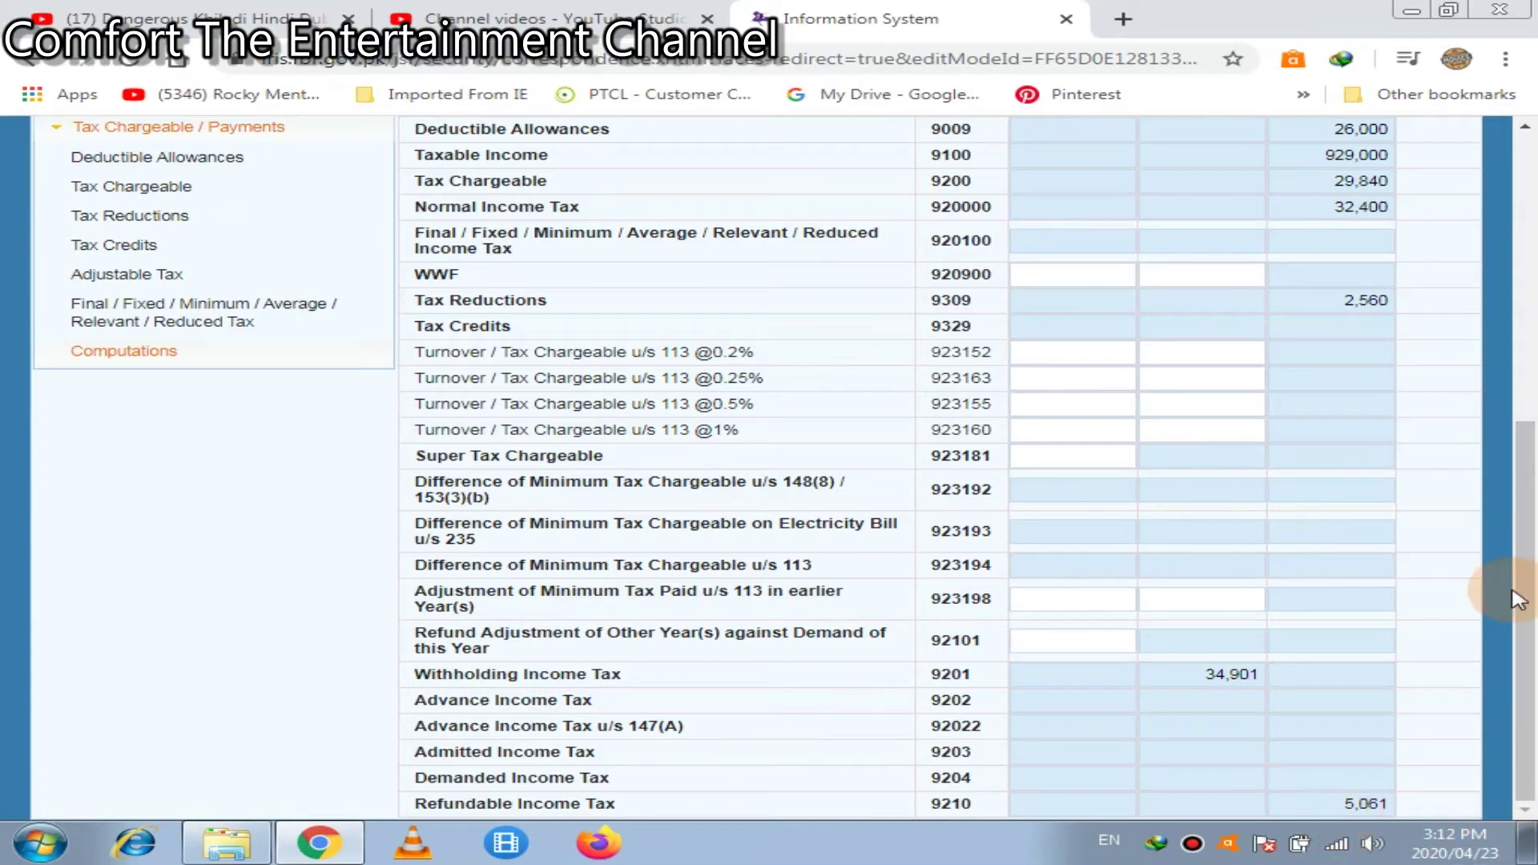
Save the return, dismiss the success message, and close the form answering Yes
click(1510, 189)
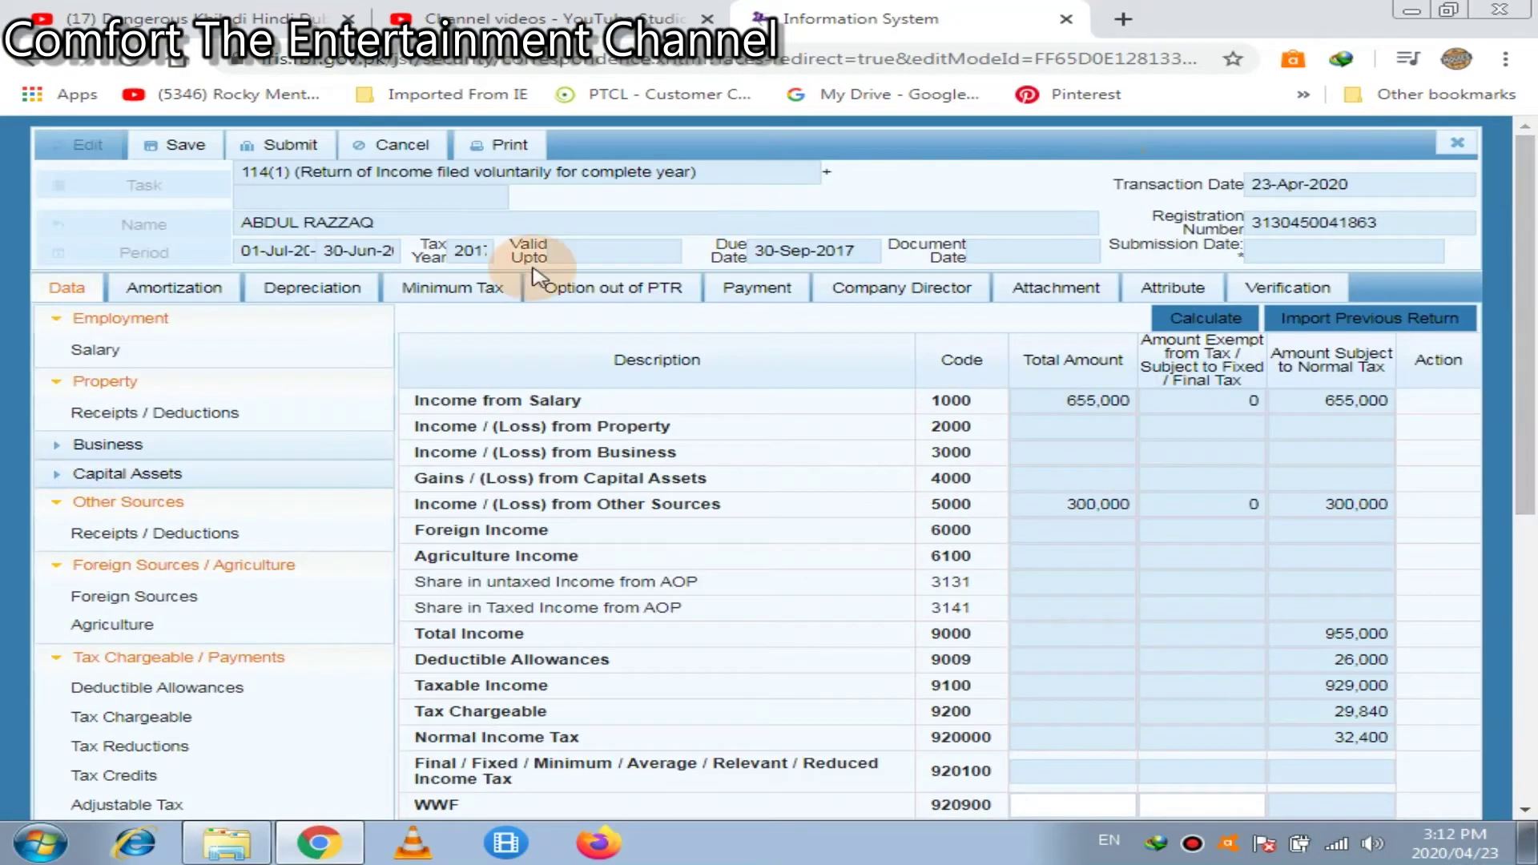
click(204, 149)
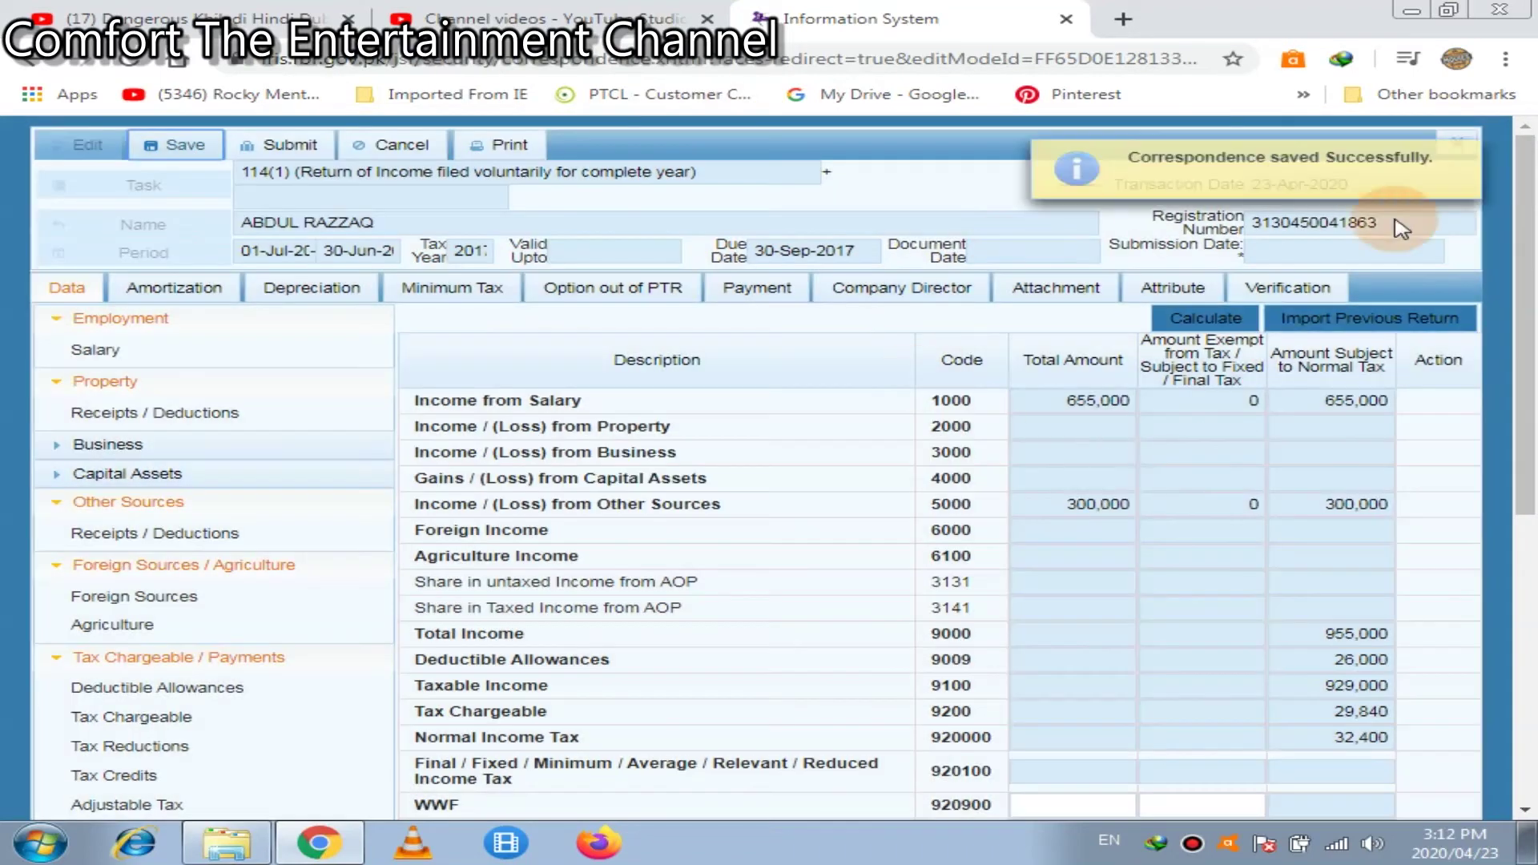
click(1464, 156)
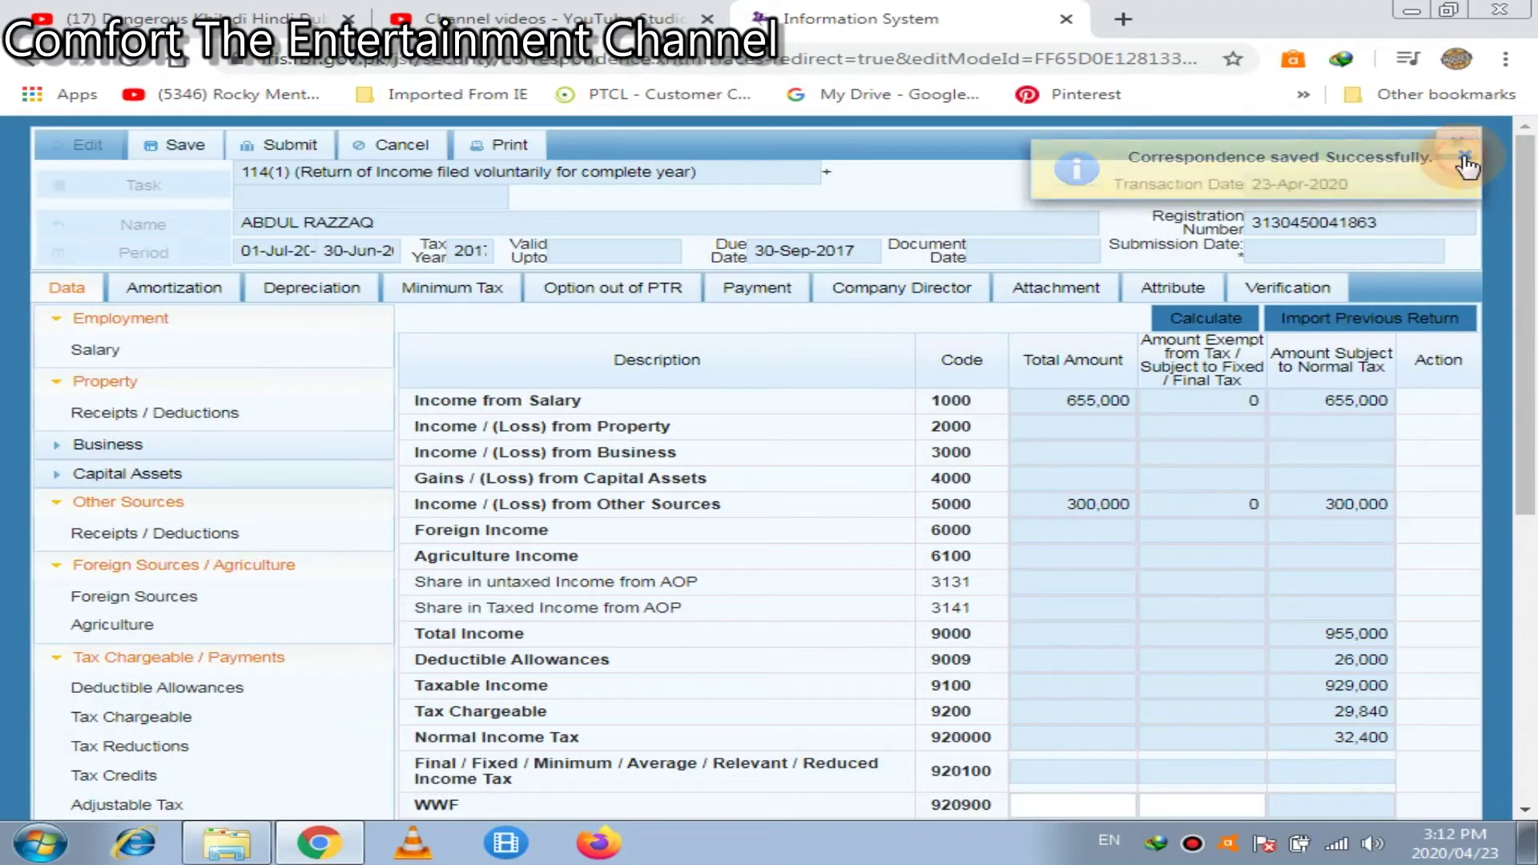
click(1457, 145)
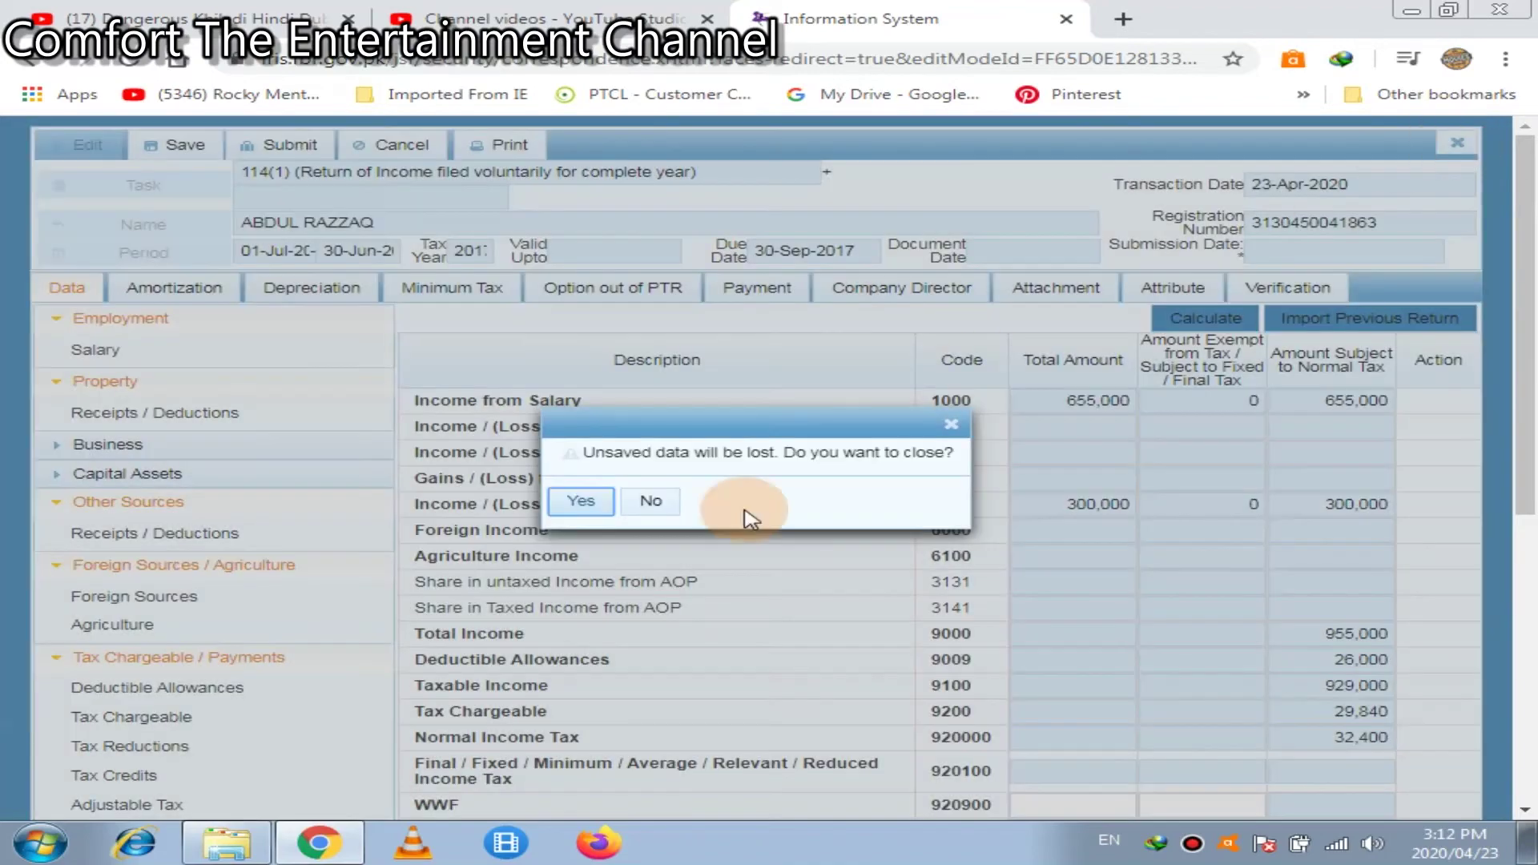
click(581, 503)
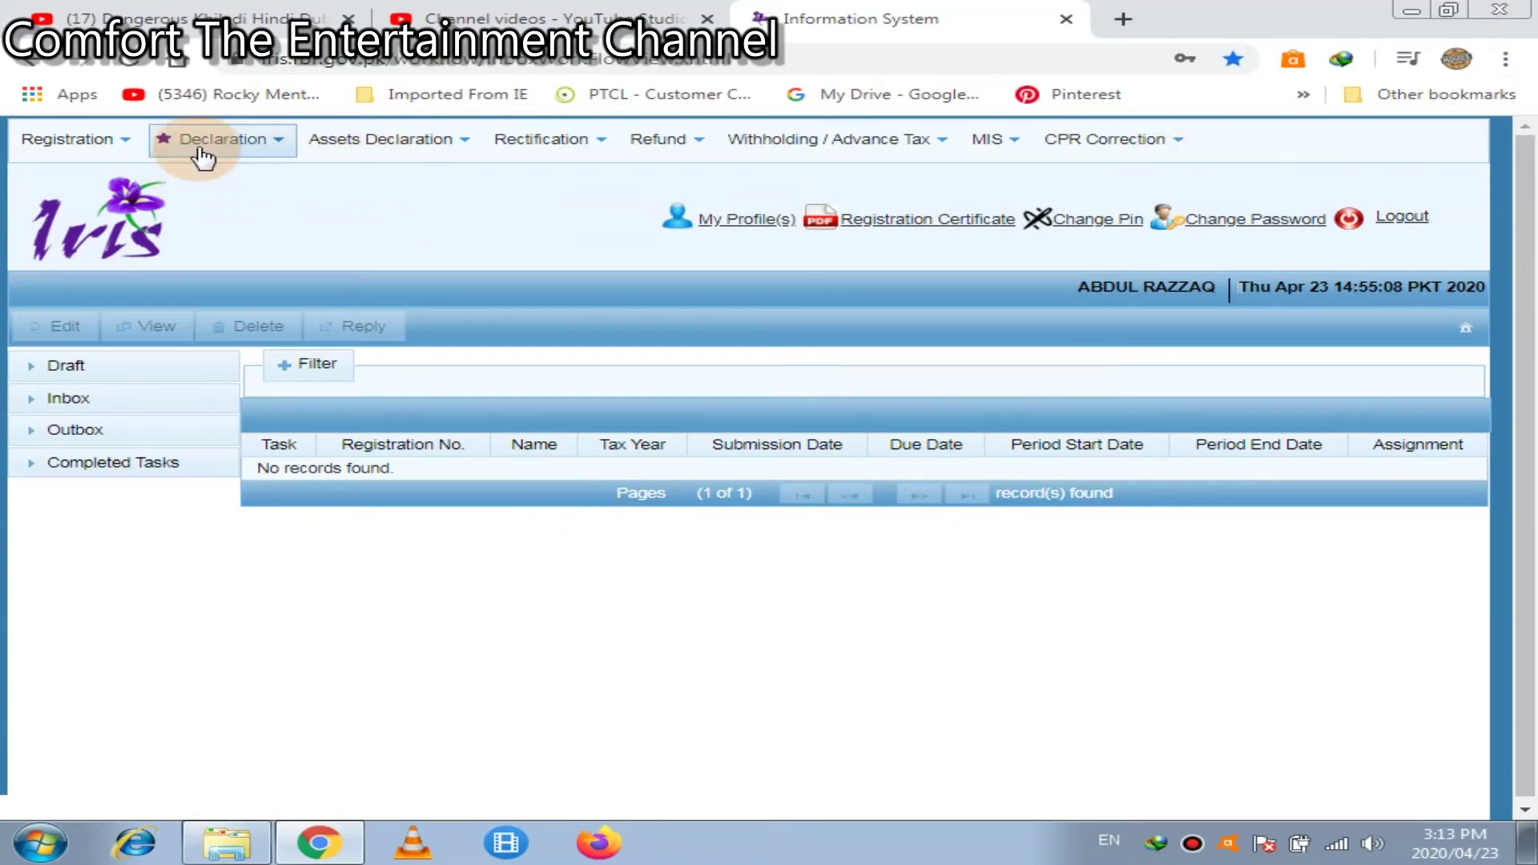
Create a new 116(2) wealth statement for the tax year 2017 period, 01-Jul-2016 to 30-Jun-2017
mouse_move(204, 152)
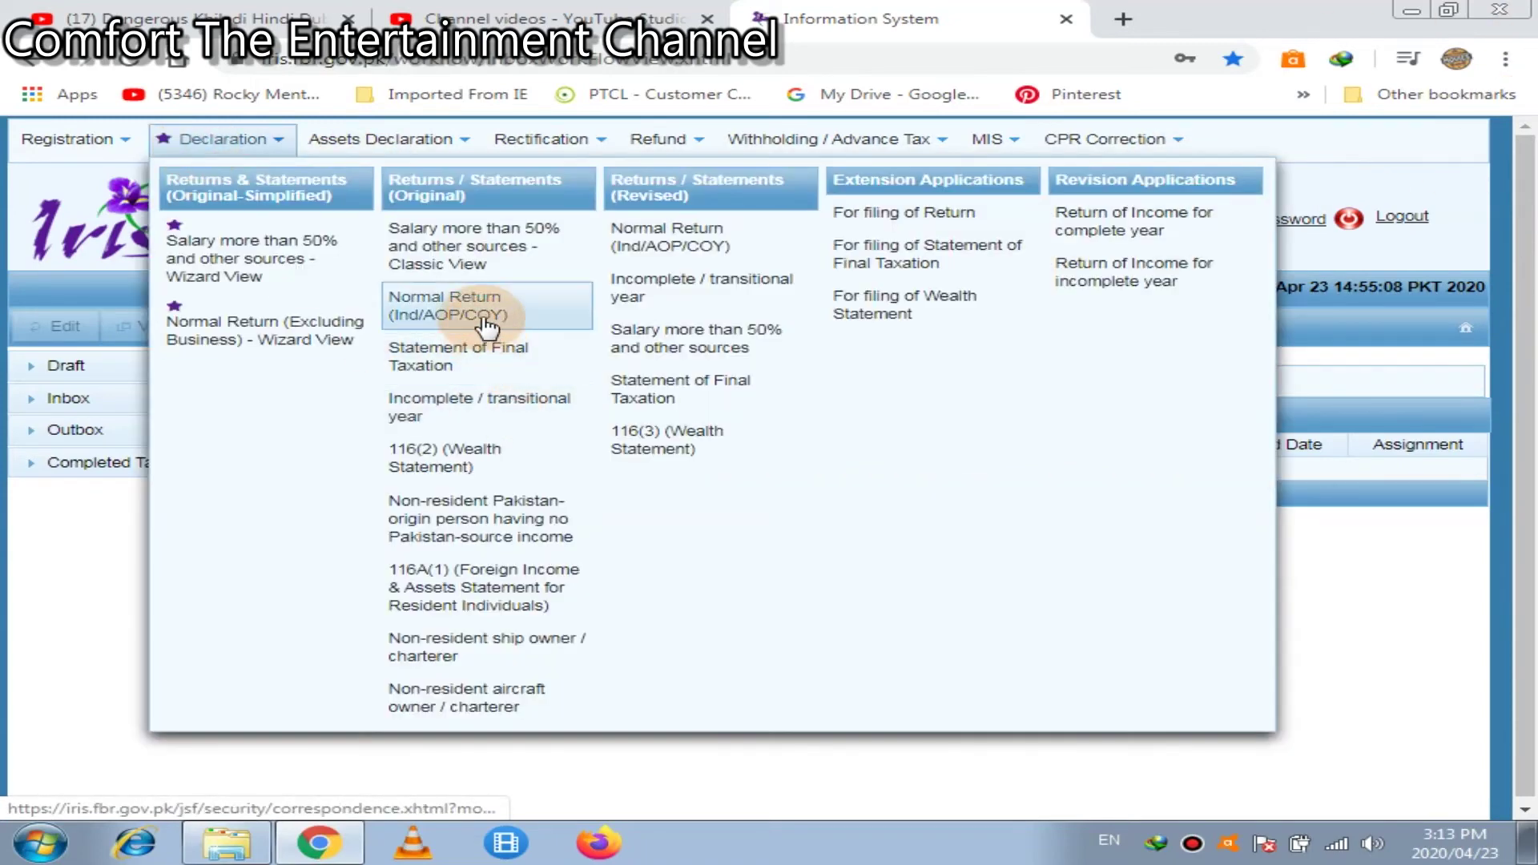
click(451, 458)
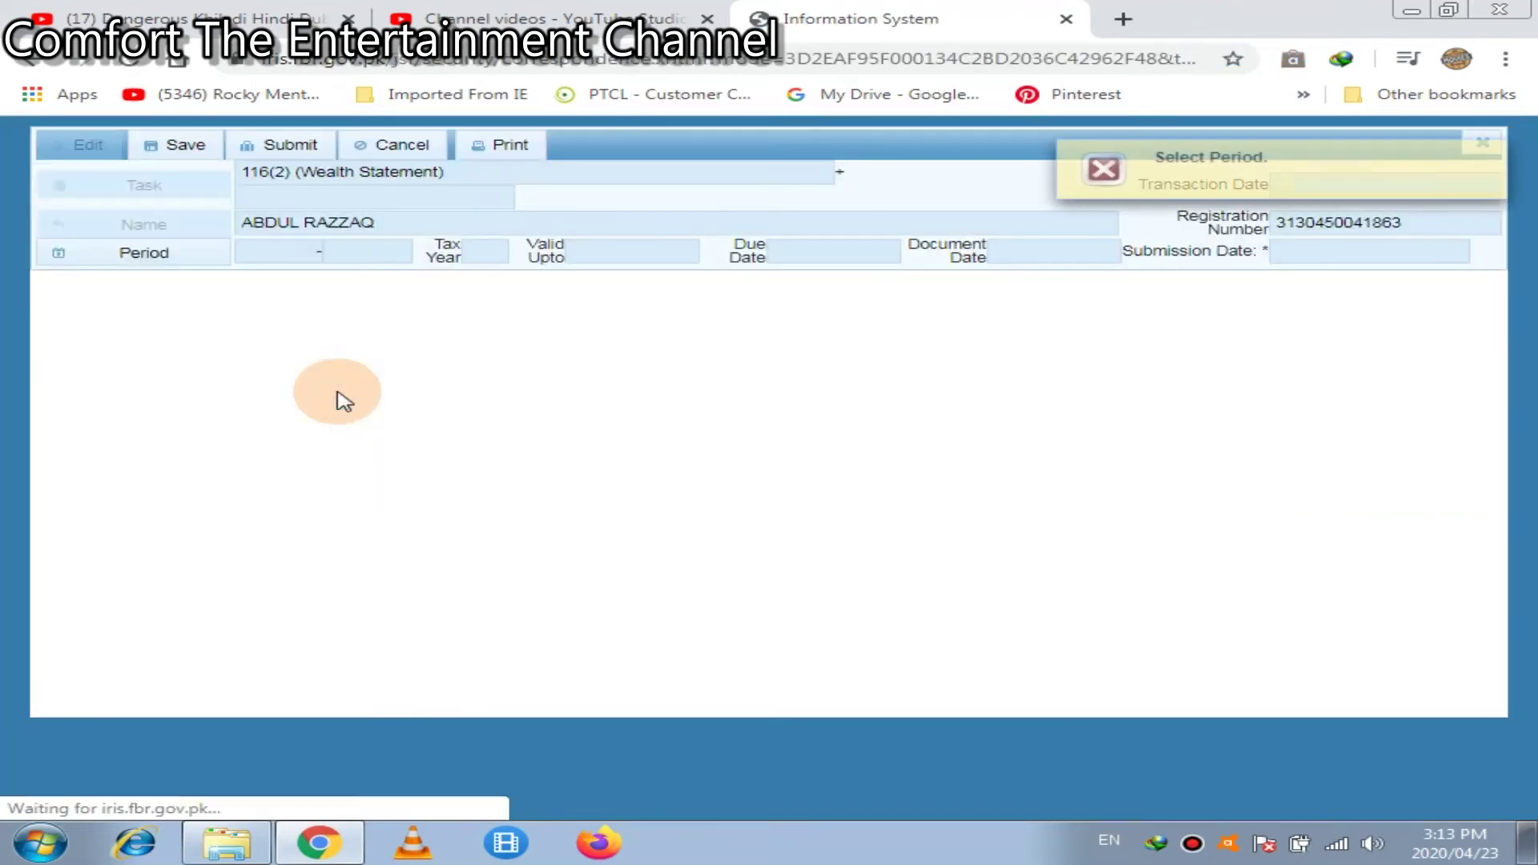
click(110, 268)
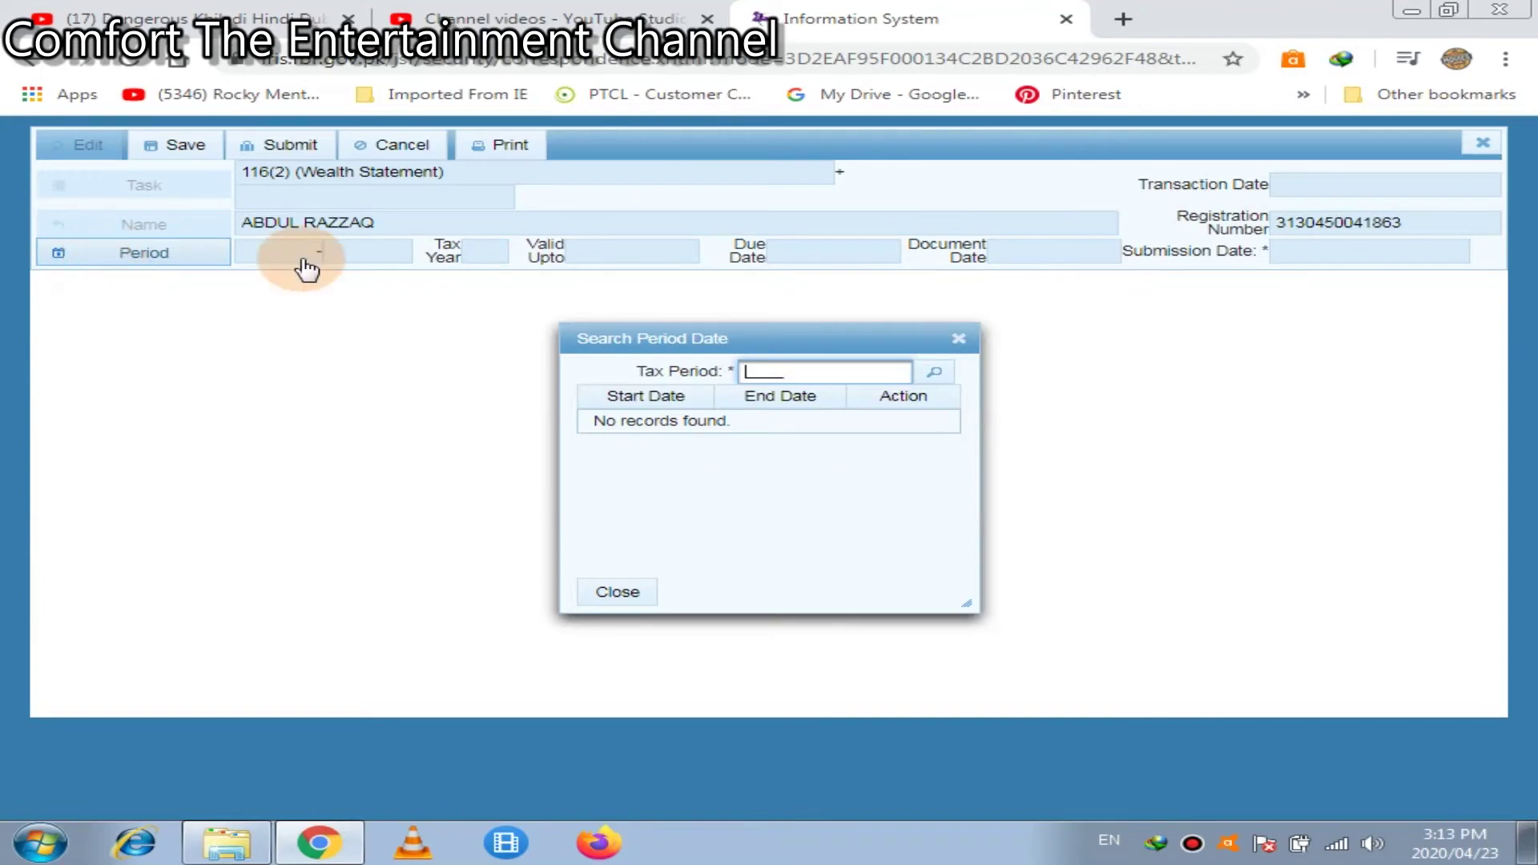
click(701, 332)
text(2017)
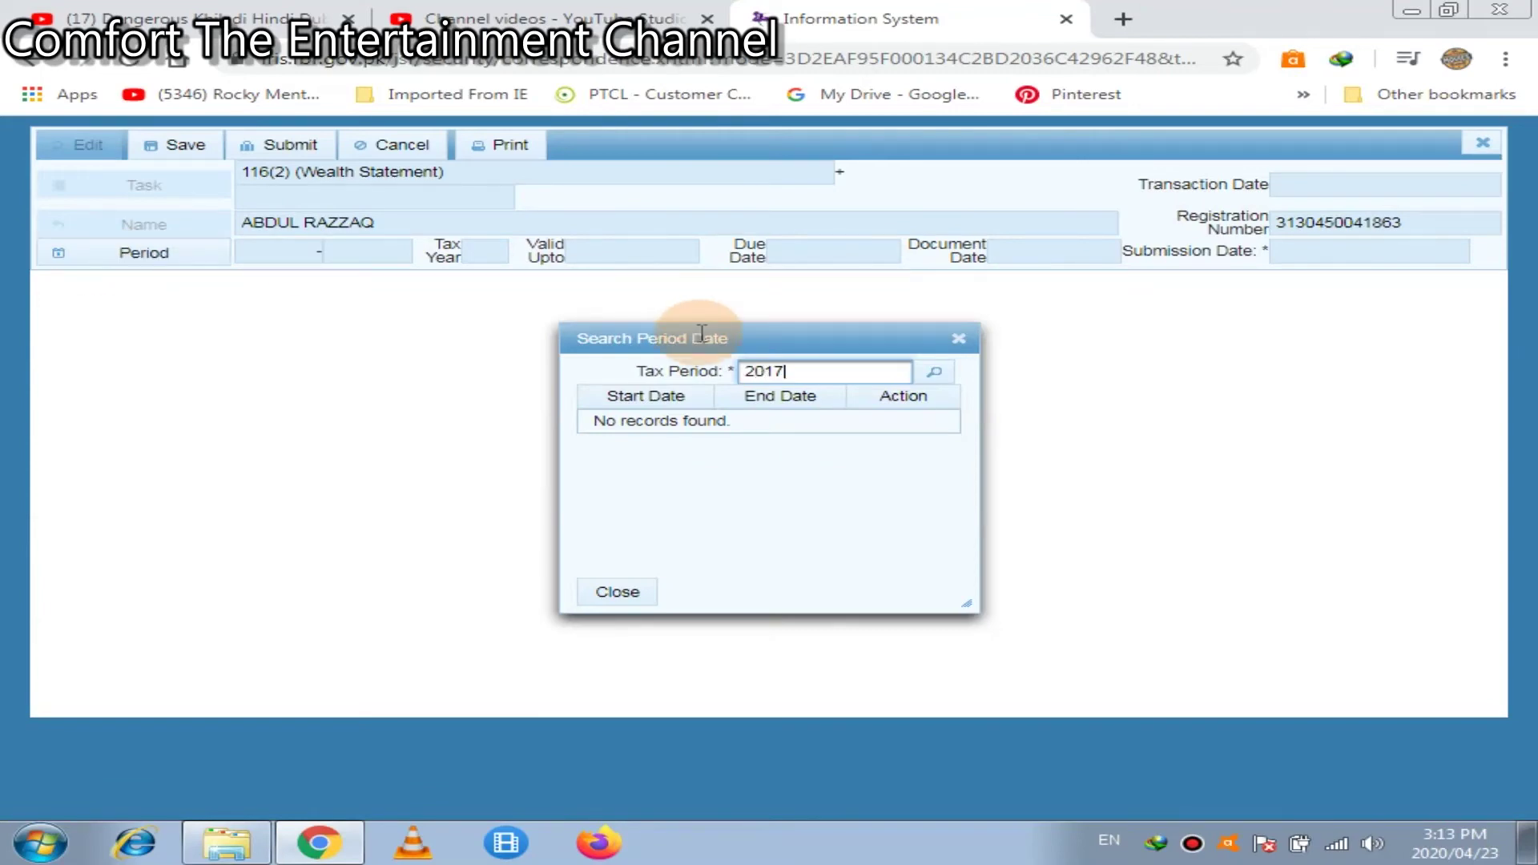
click(934, 373)
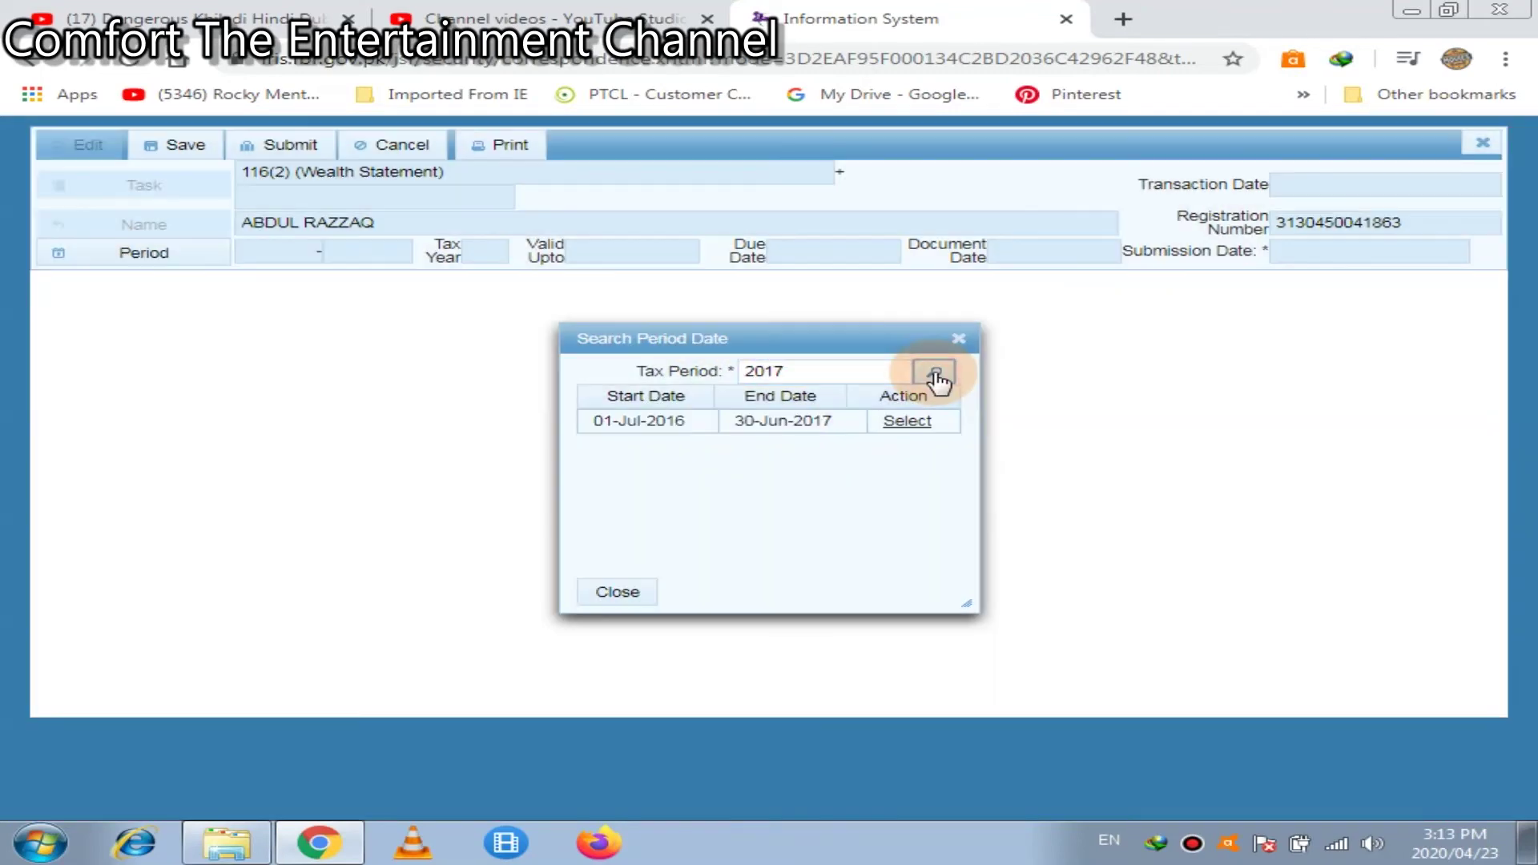
click(911, 432)
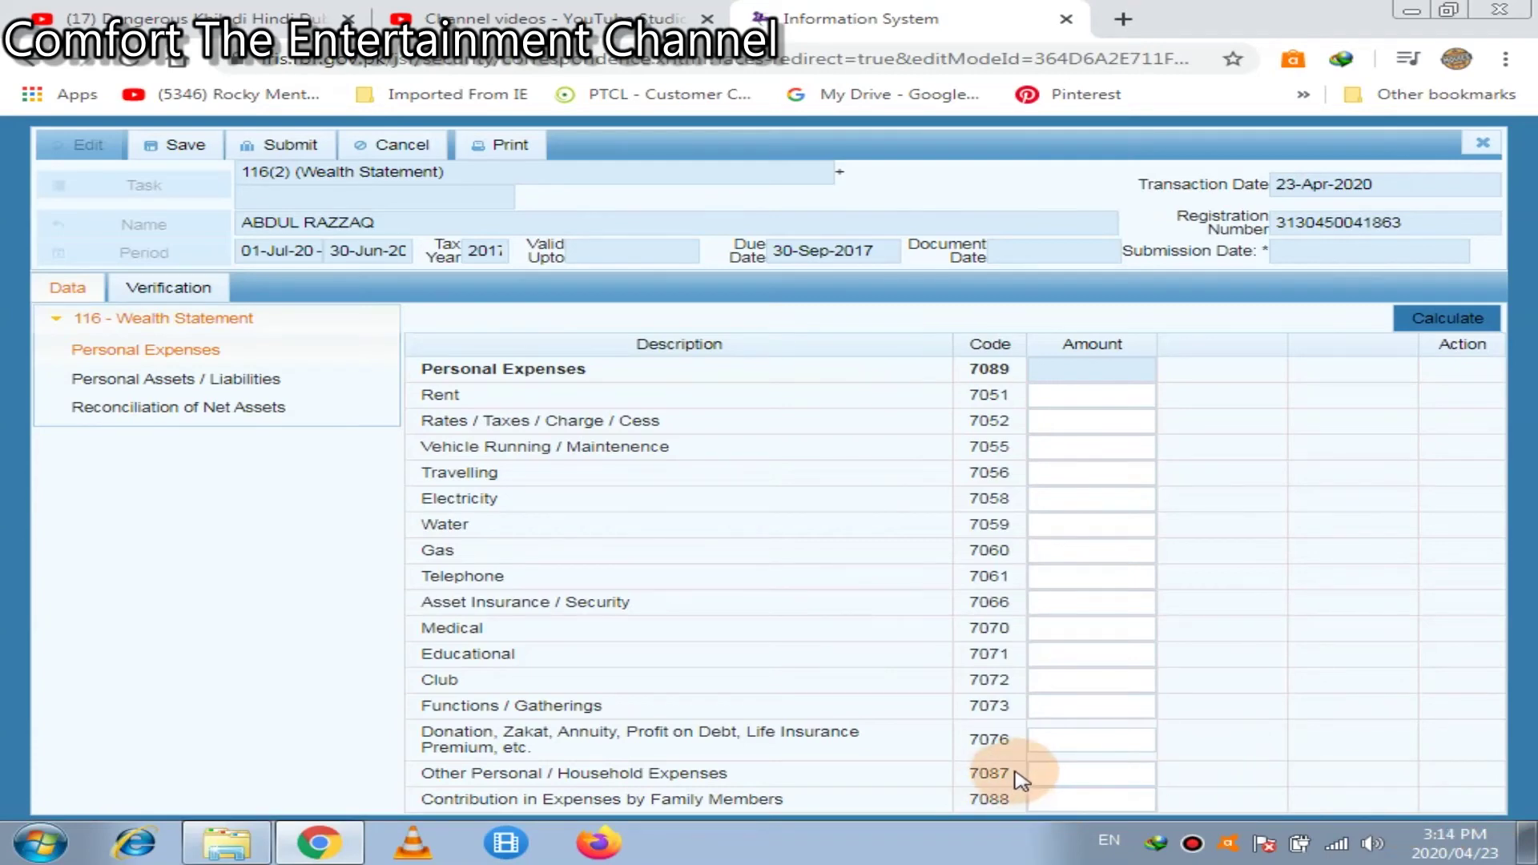
Enter 400,000 as other personal/household expenses and recalculate
click(1049, 771)
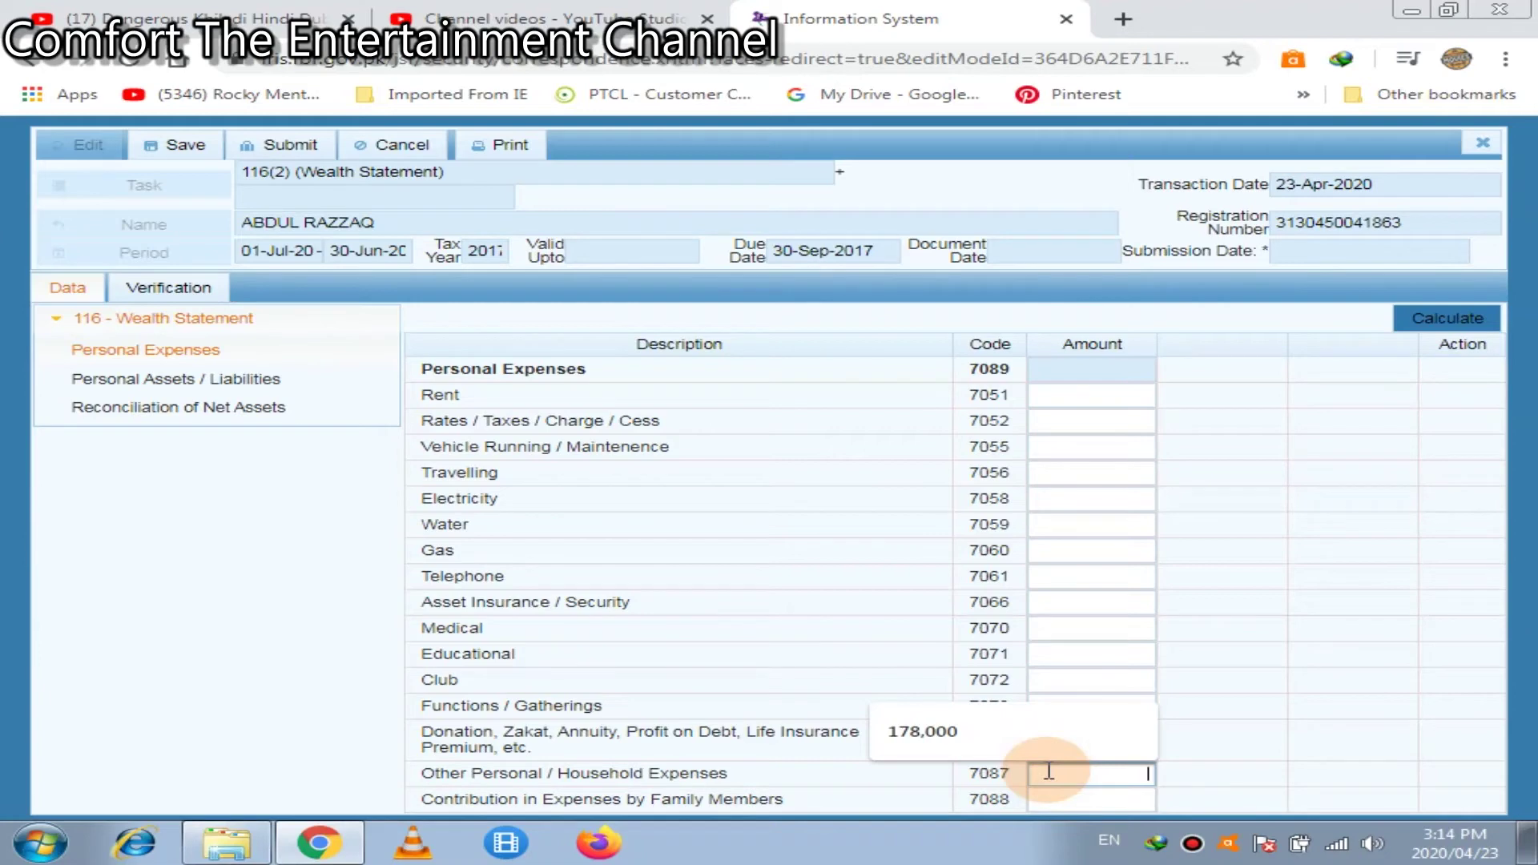
text(4000)
key(BackSpace)
key(BackSpace)
key(BackSpace)
key(BackSpace)
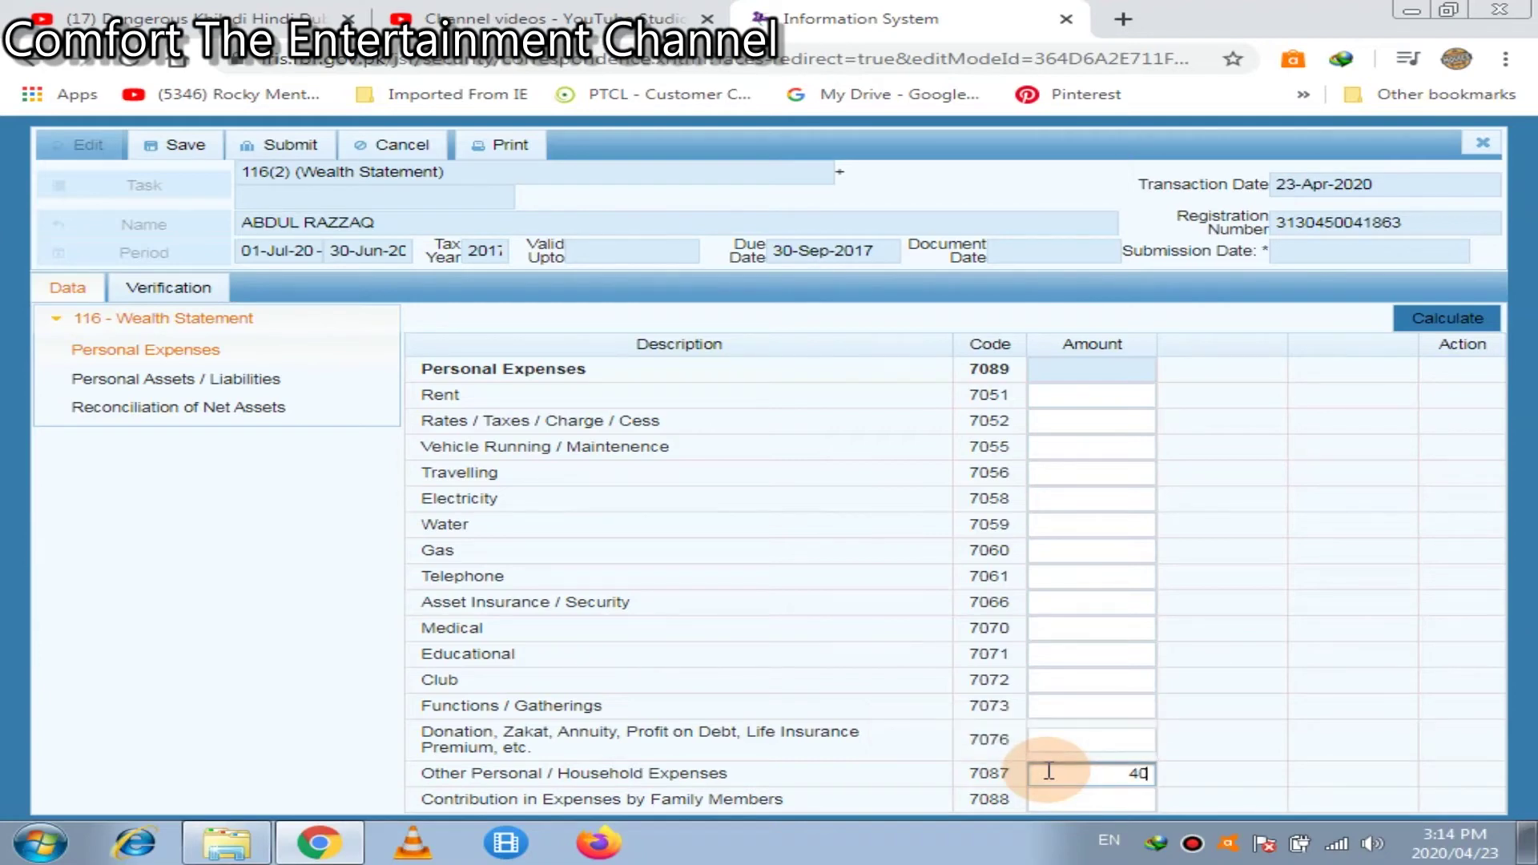
text(400000)
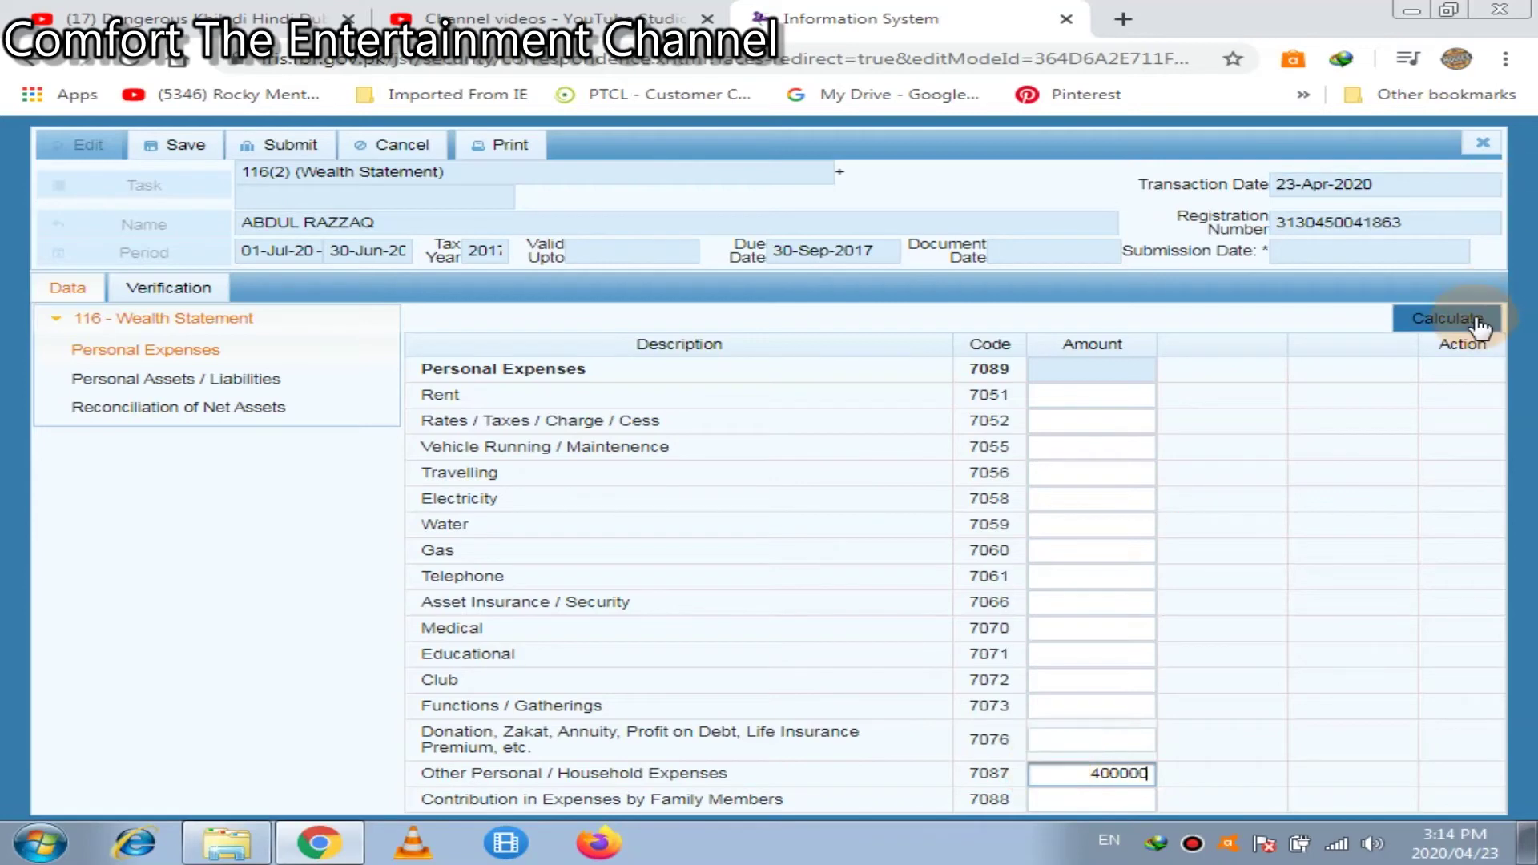
click(1476, 320)
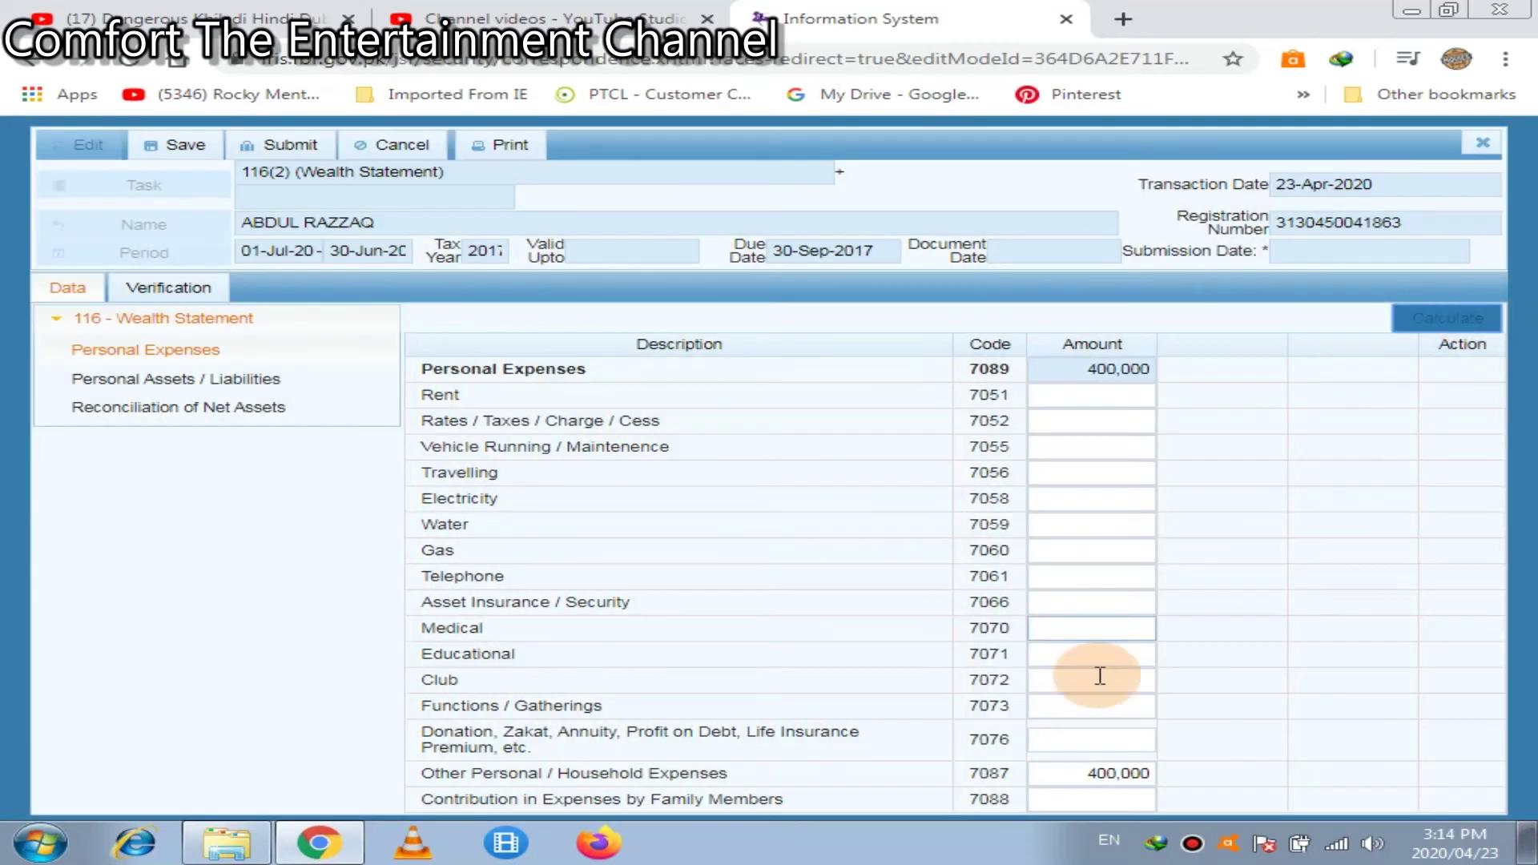
Enter 200,000 as contribution in expenses by family members (7088) and recalculate the total
click(1048, 797)
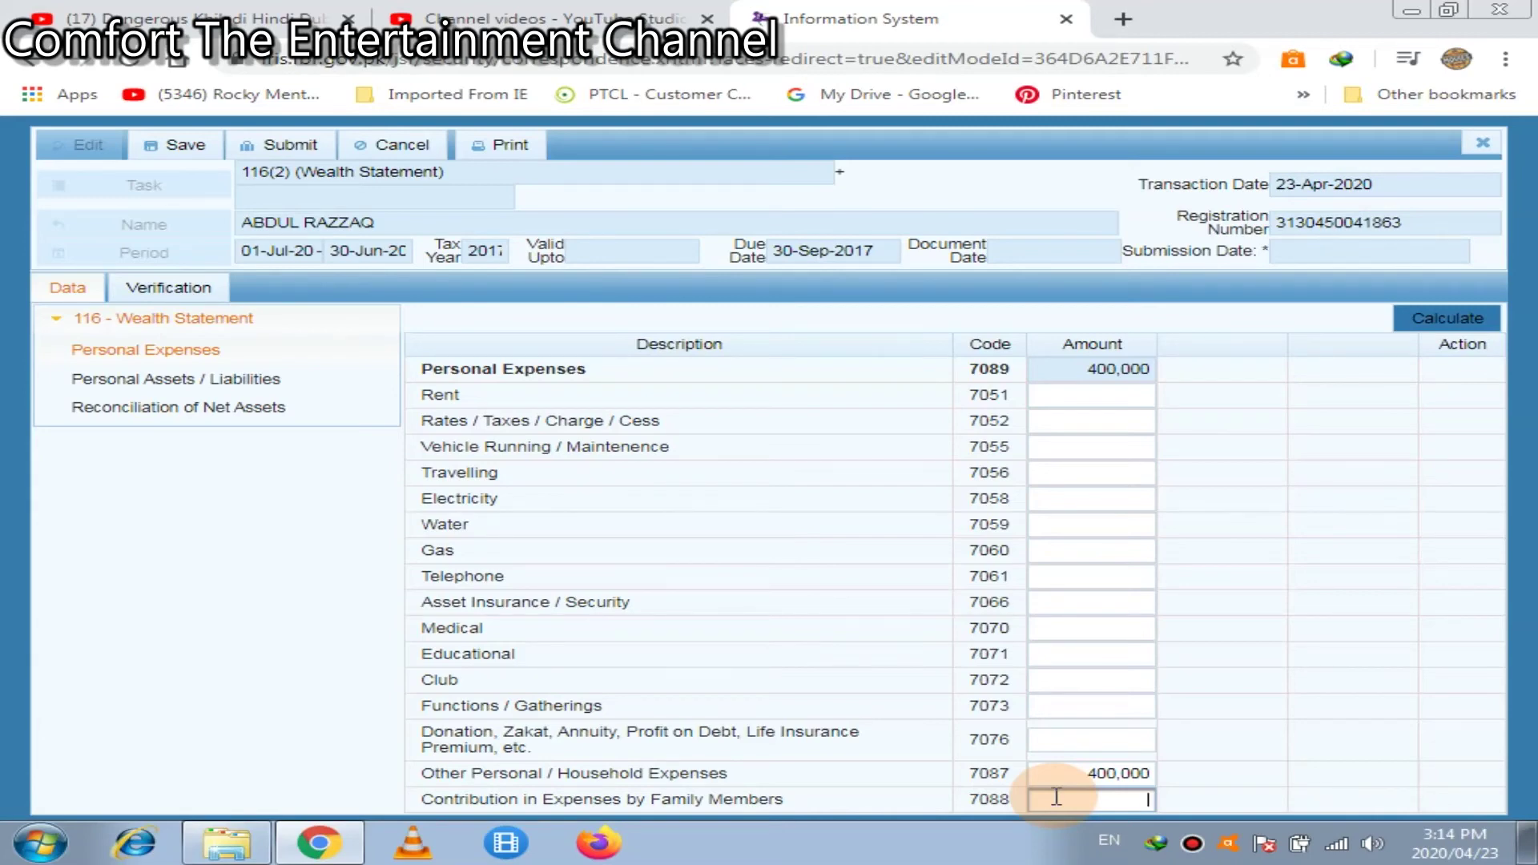
text(2000000)
key(BackSpace)
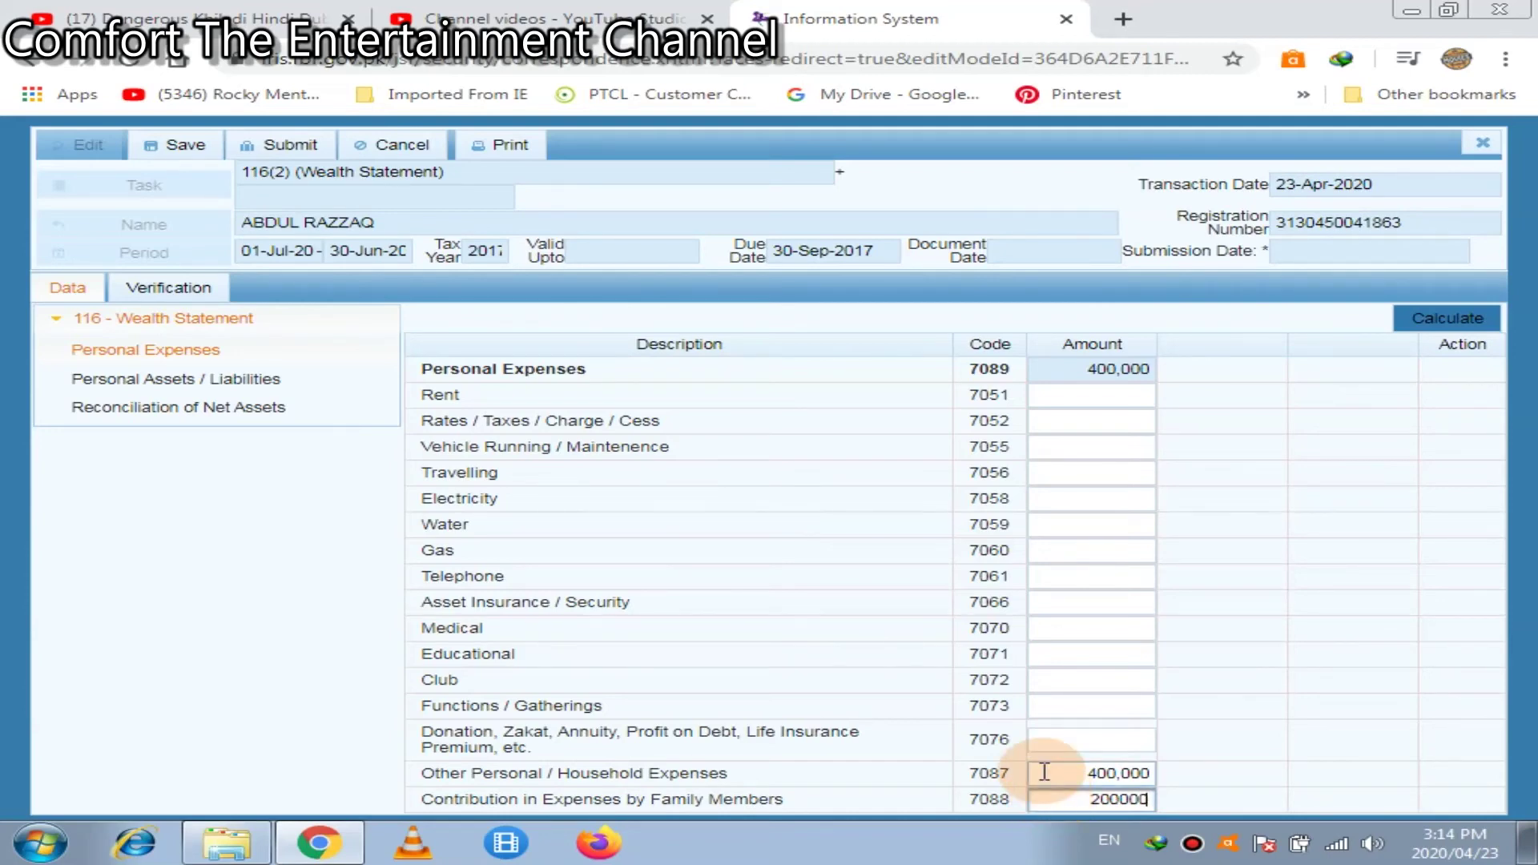
click(1418, 320)
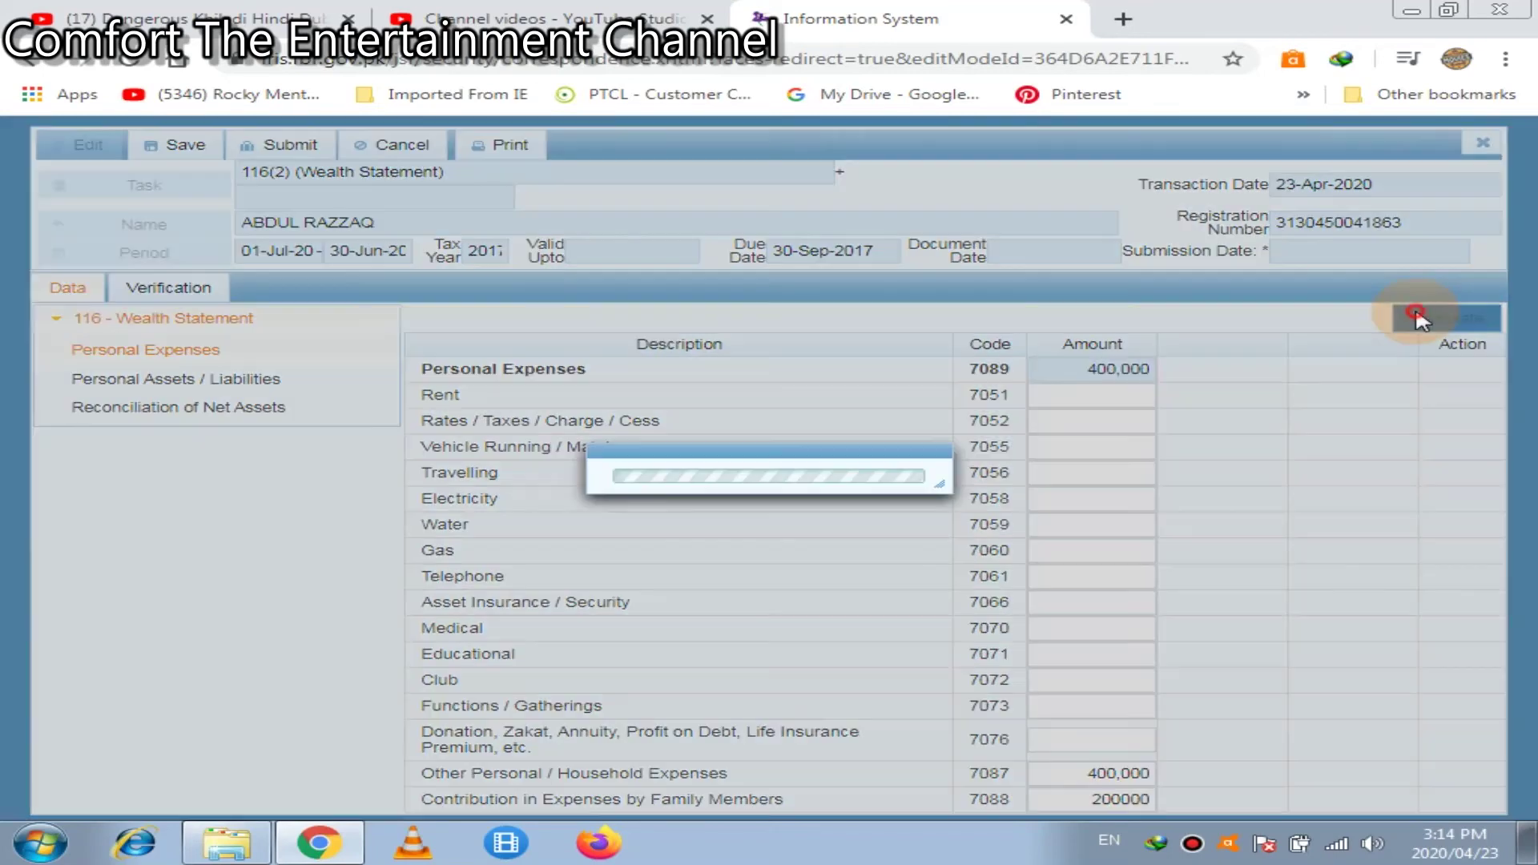
click(1418, 320)
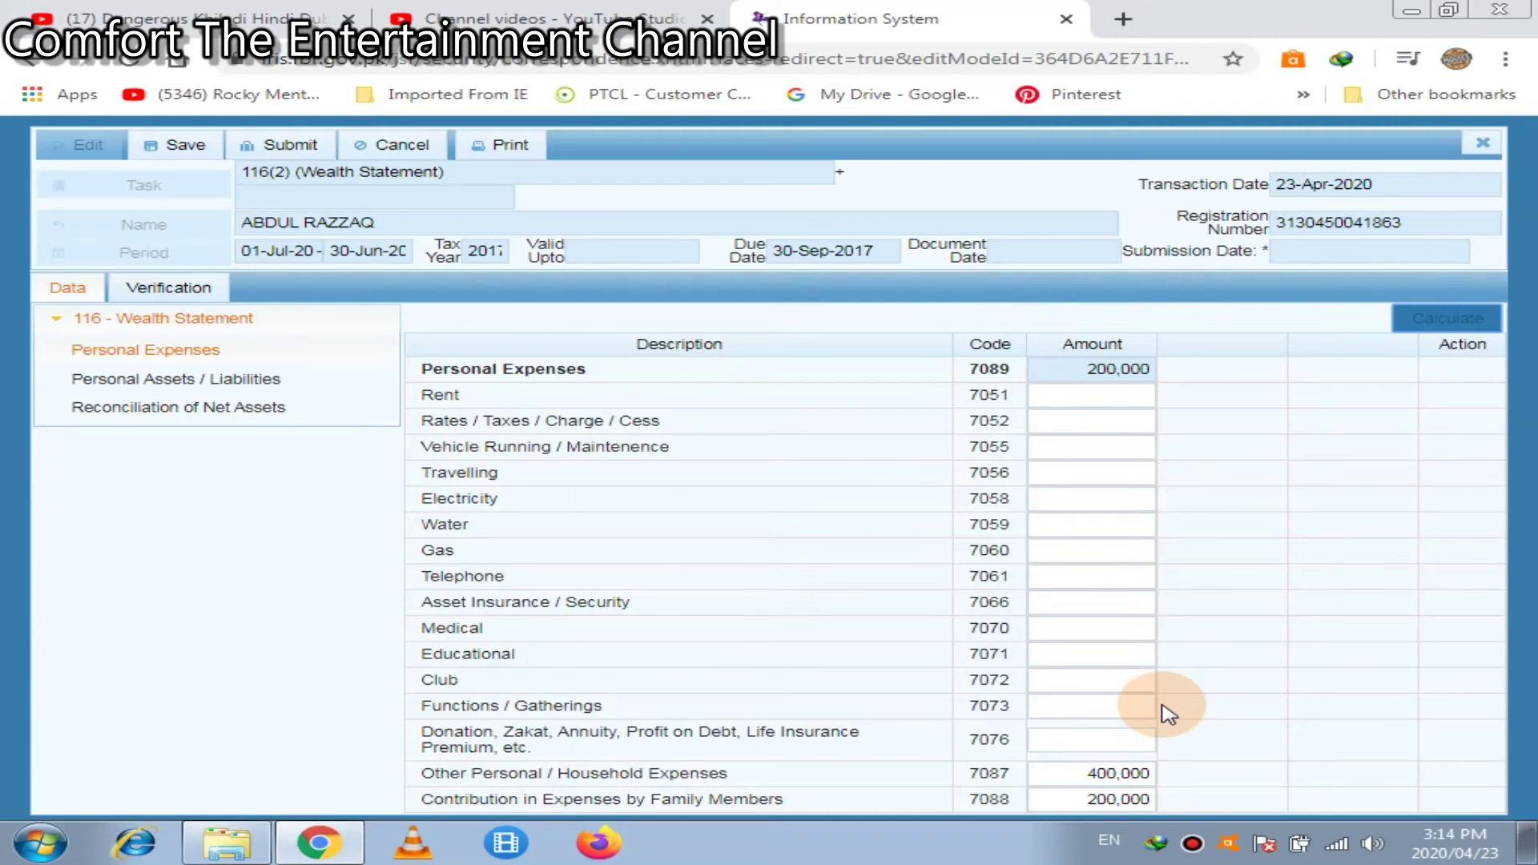
click(1106, 777)
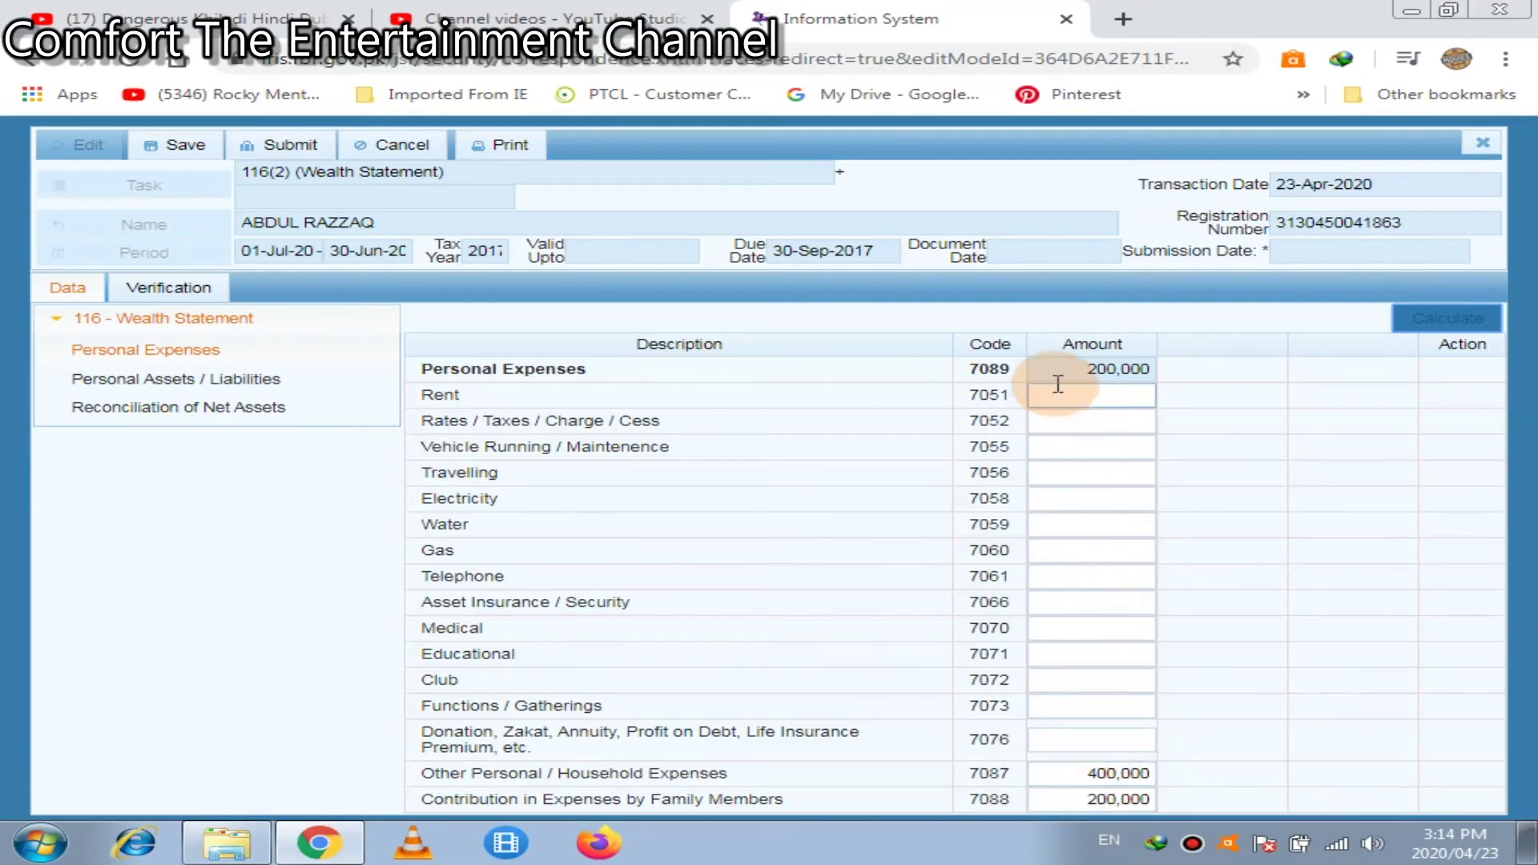
click(1063, 393)
click(1085, 376)
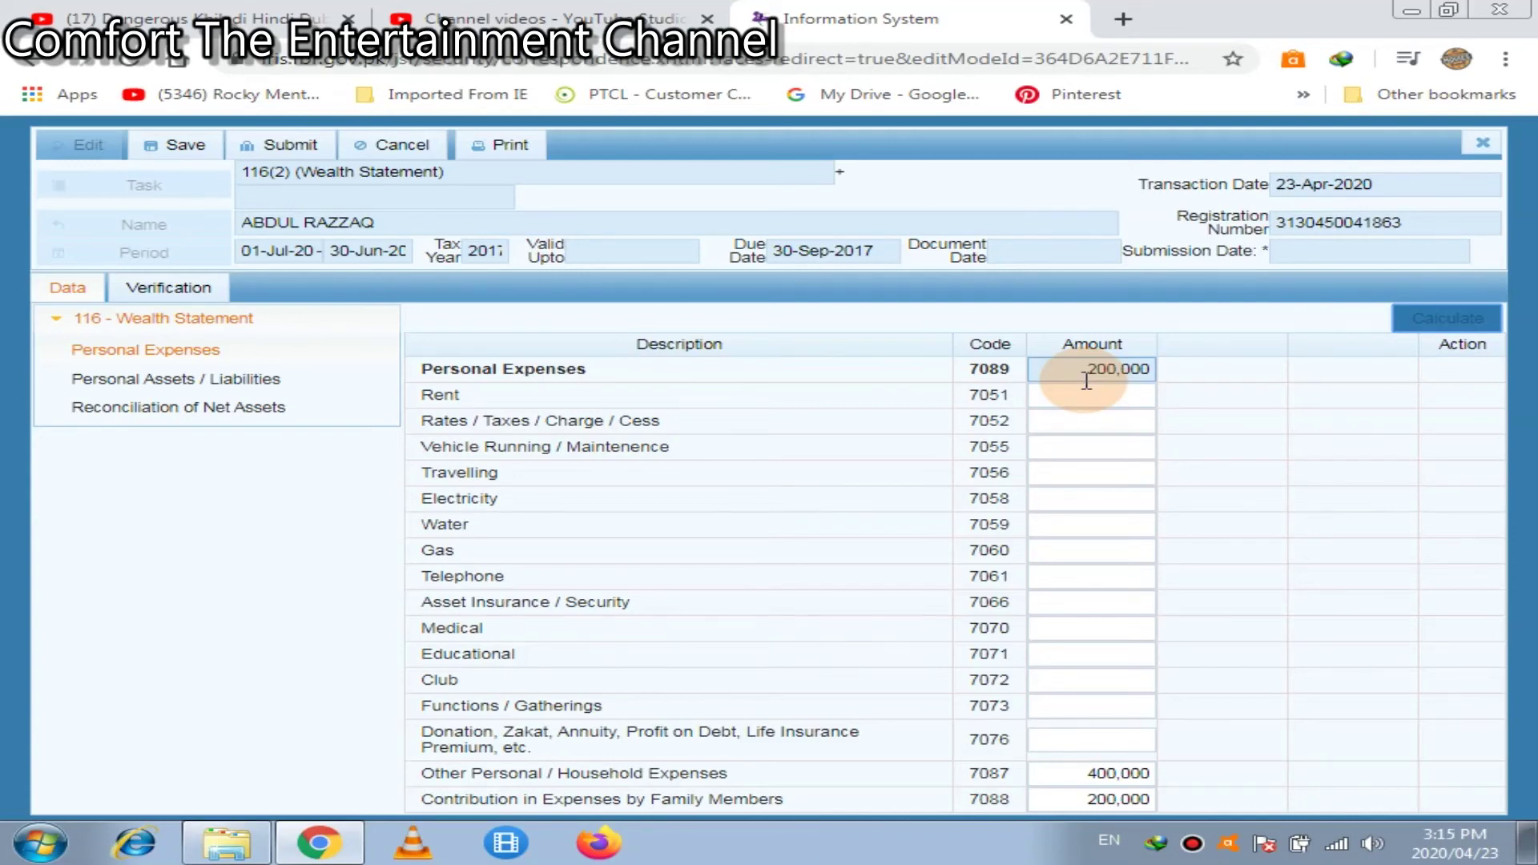
Switch the wealth statement to its Personal Assets / Liabilities schedule
click(189, 381)
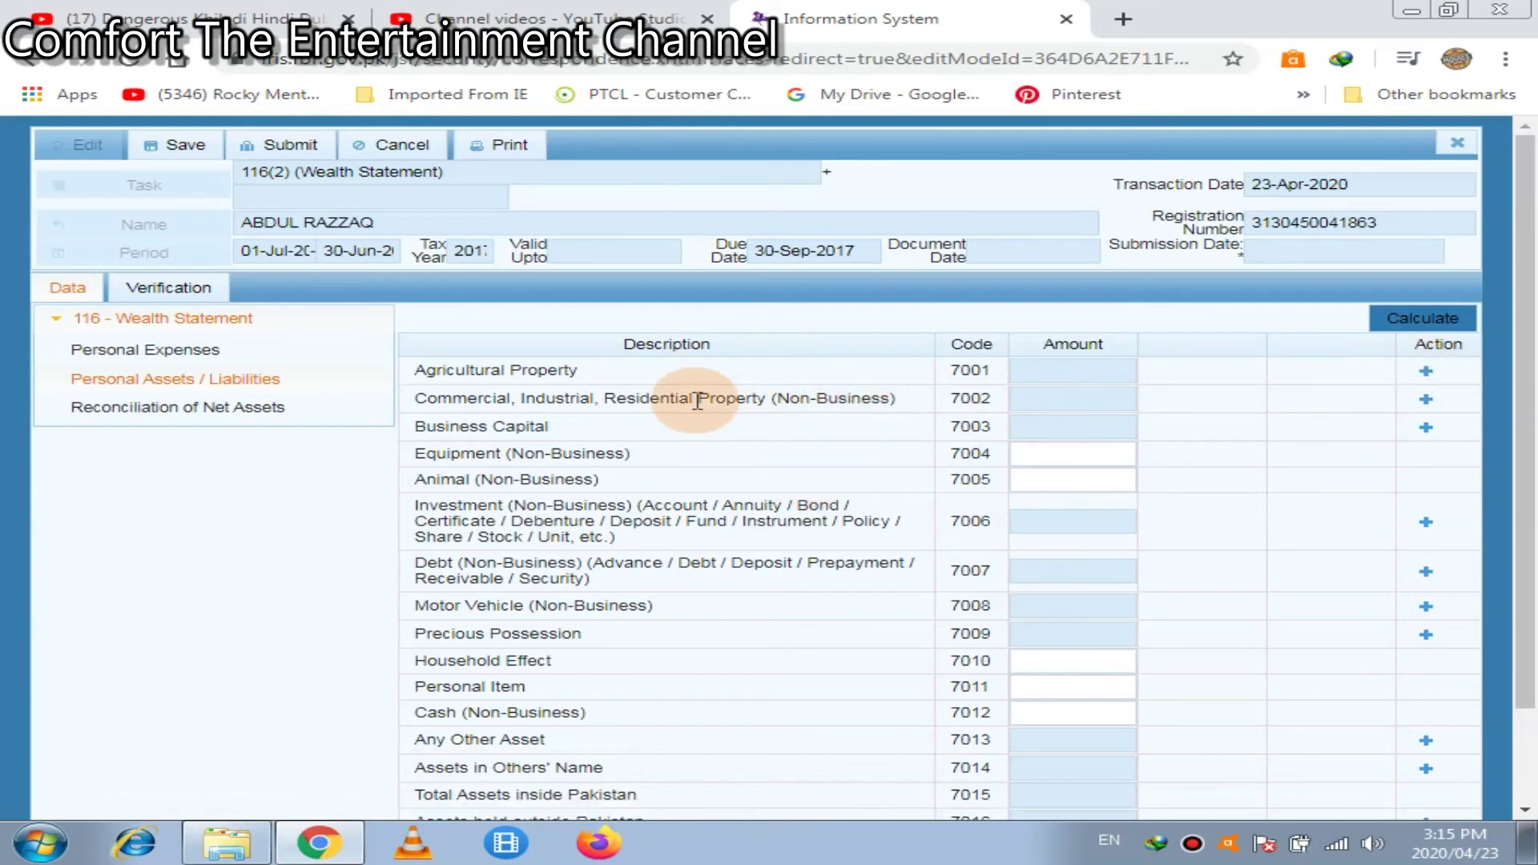
Add a property item under 7002 and type placeholder Urdu text as its address
click(1425, 401)
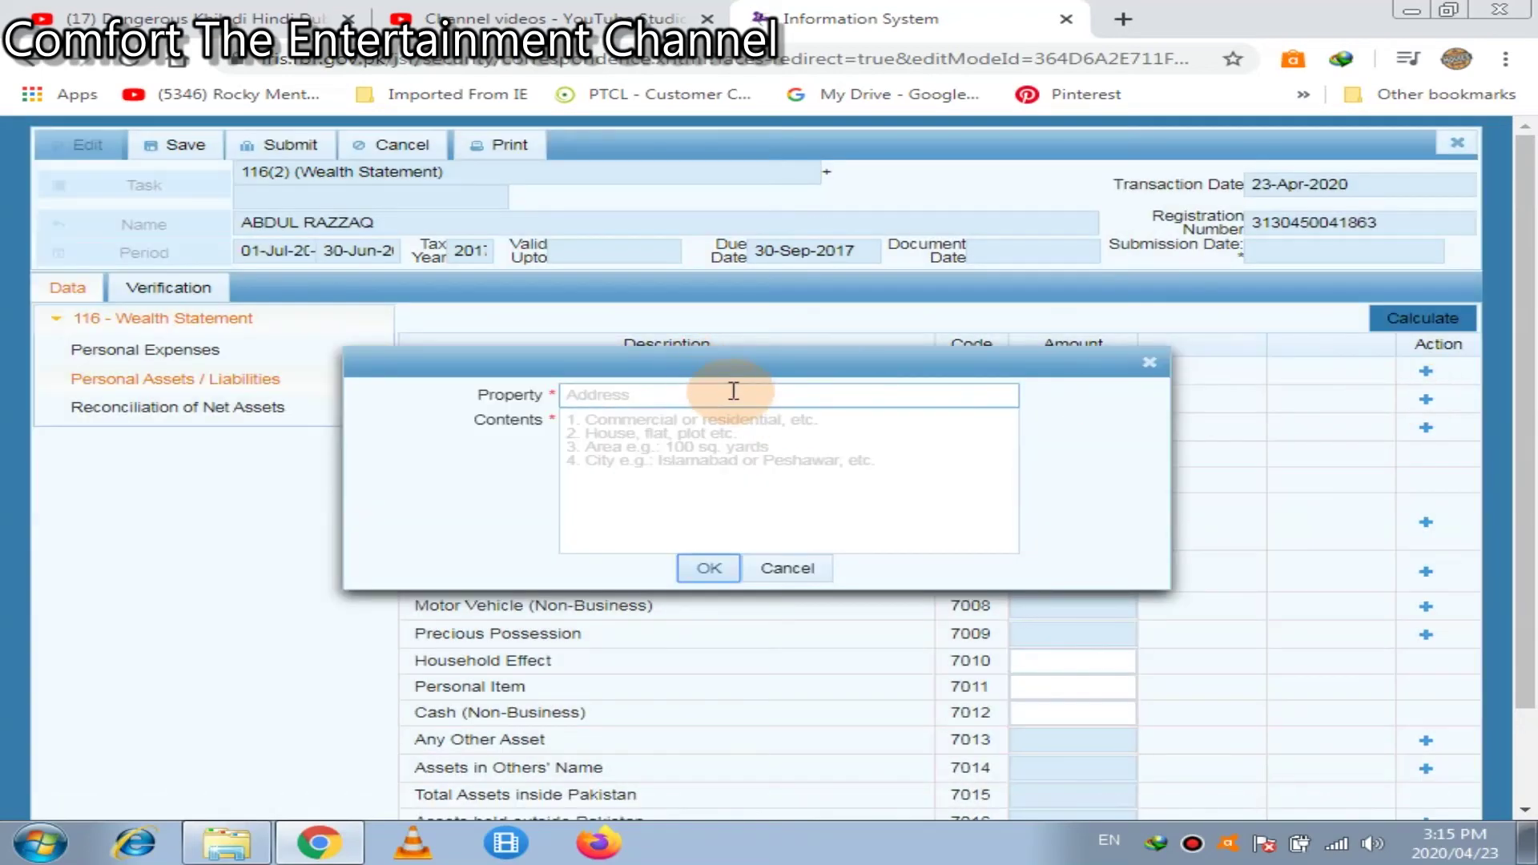
click(732, 393)
text(pna)
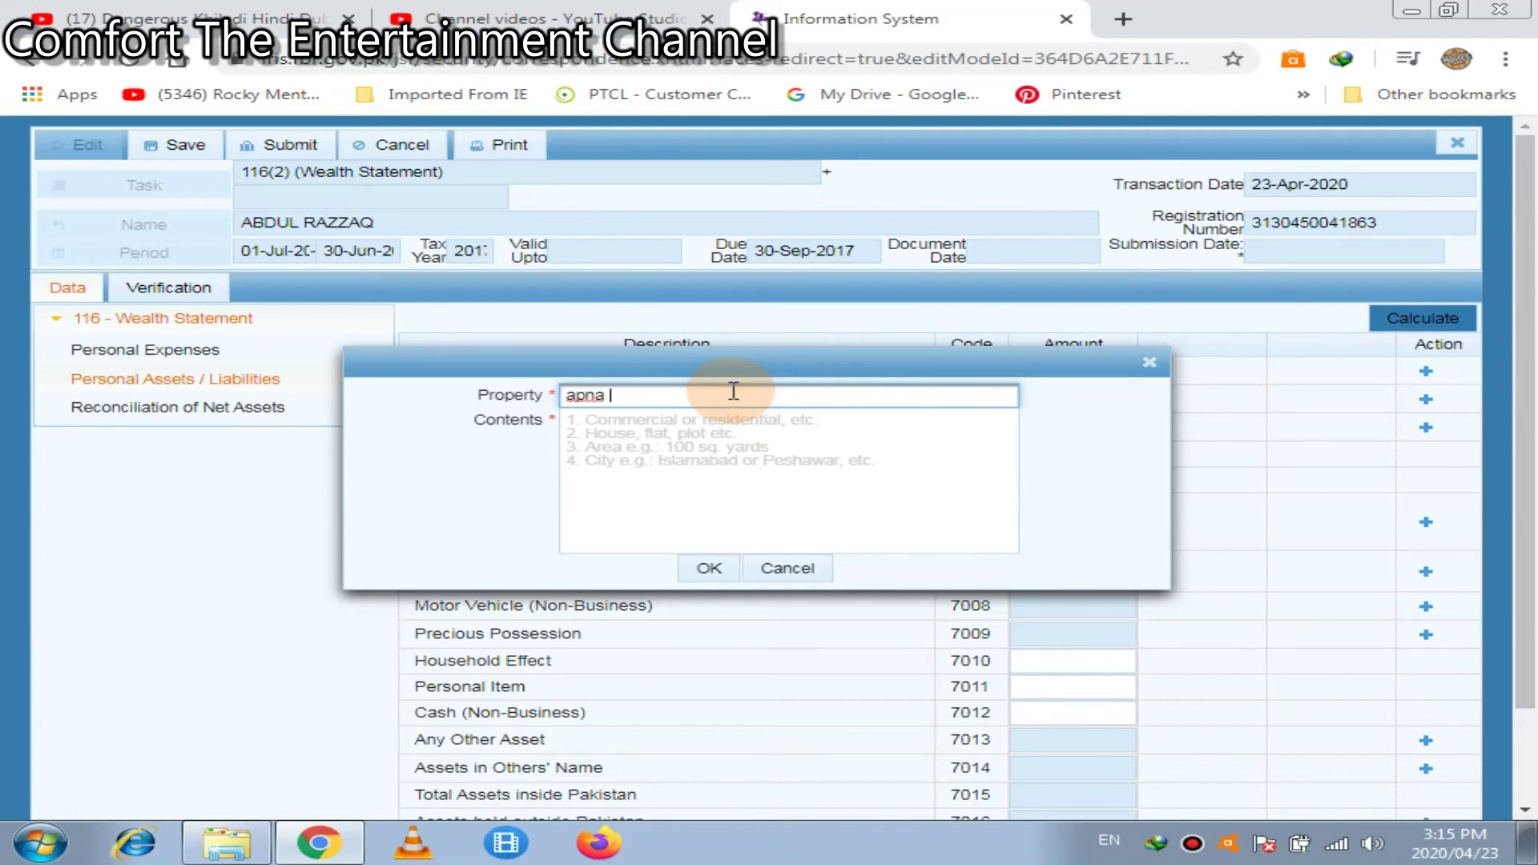
key(Home)
text(agr)
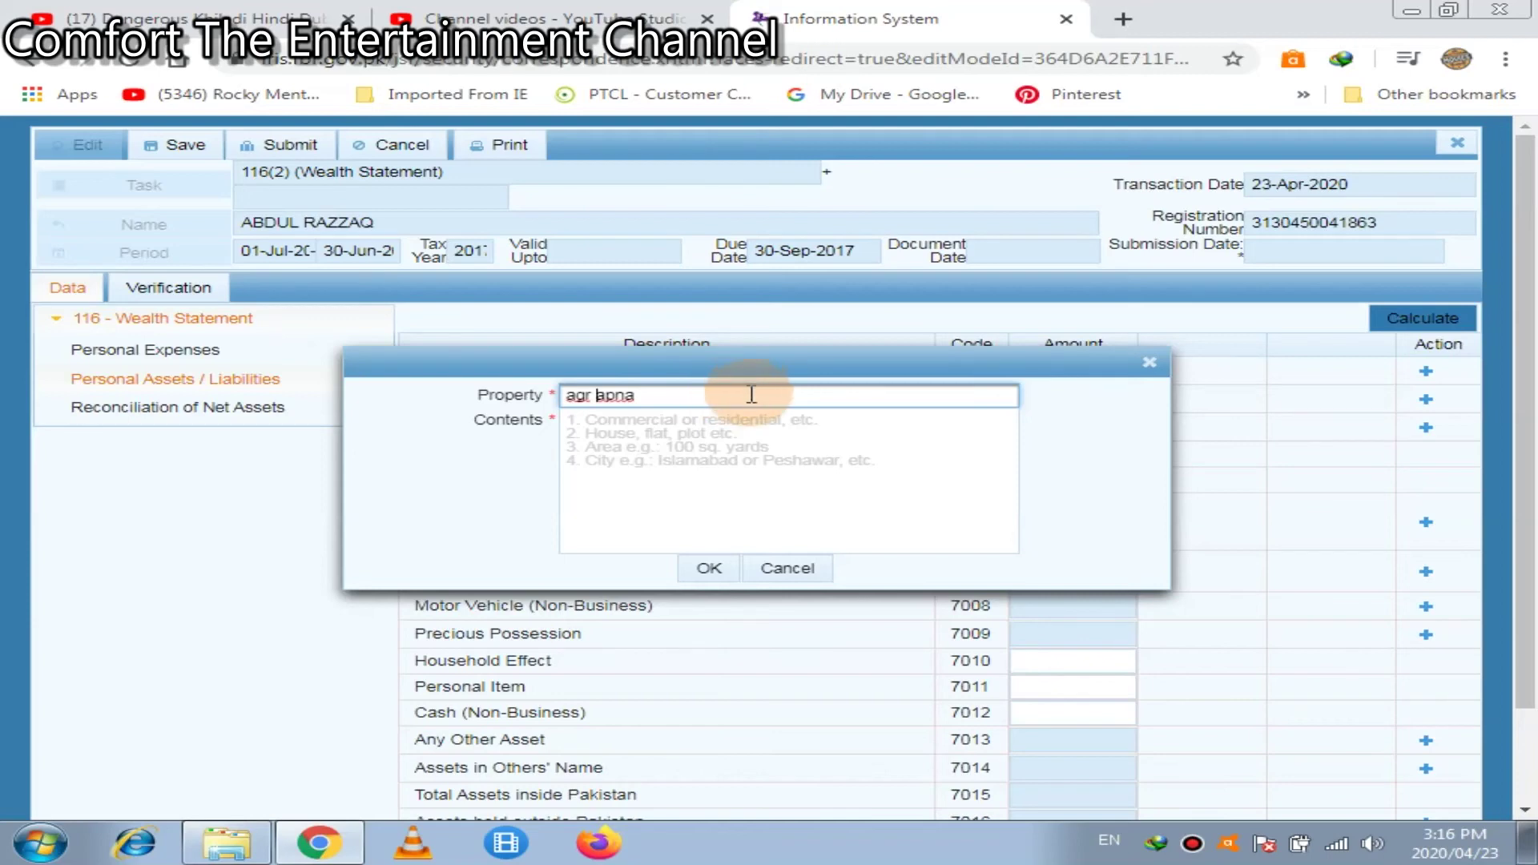
click(751, 395)
text(hai to adress likhain)
Describe the property's contents, confirm the entry, and recalculate the asset totals
click(769, 487)
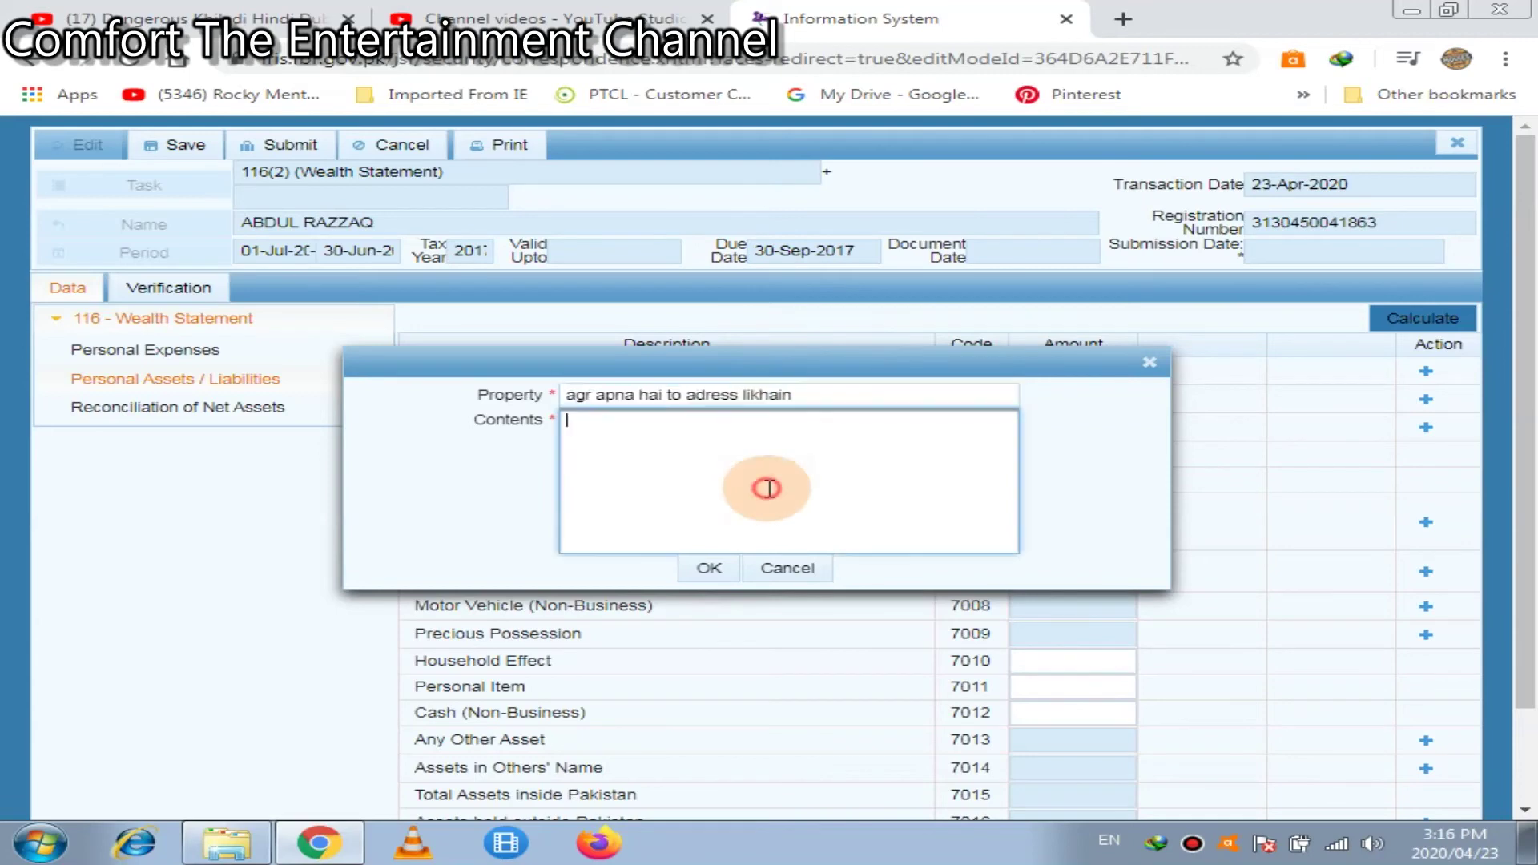
text(kahan par ha kiska hai)
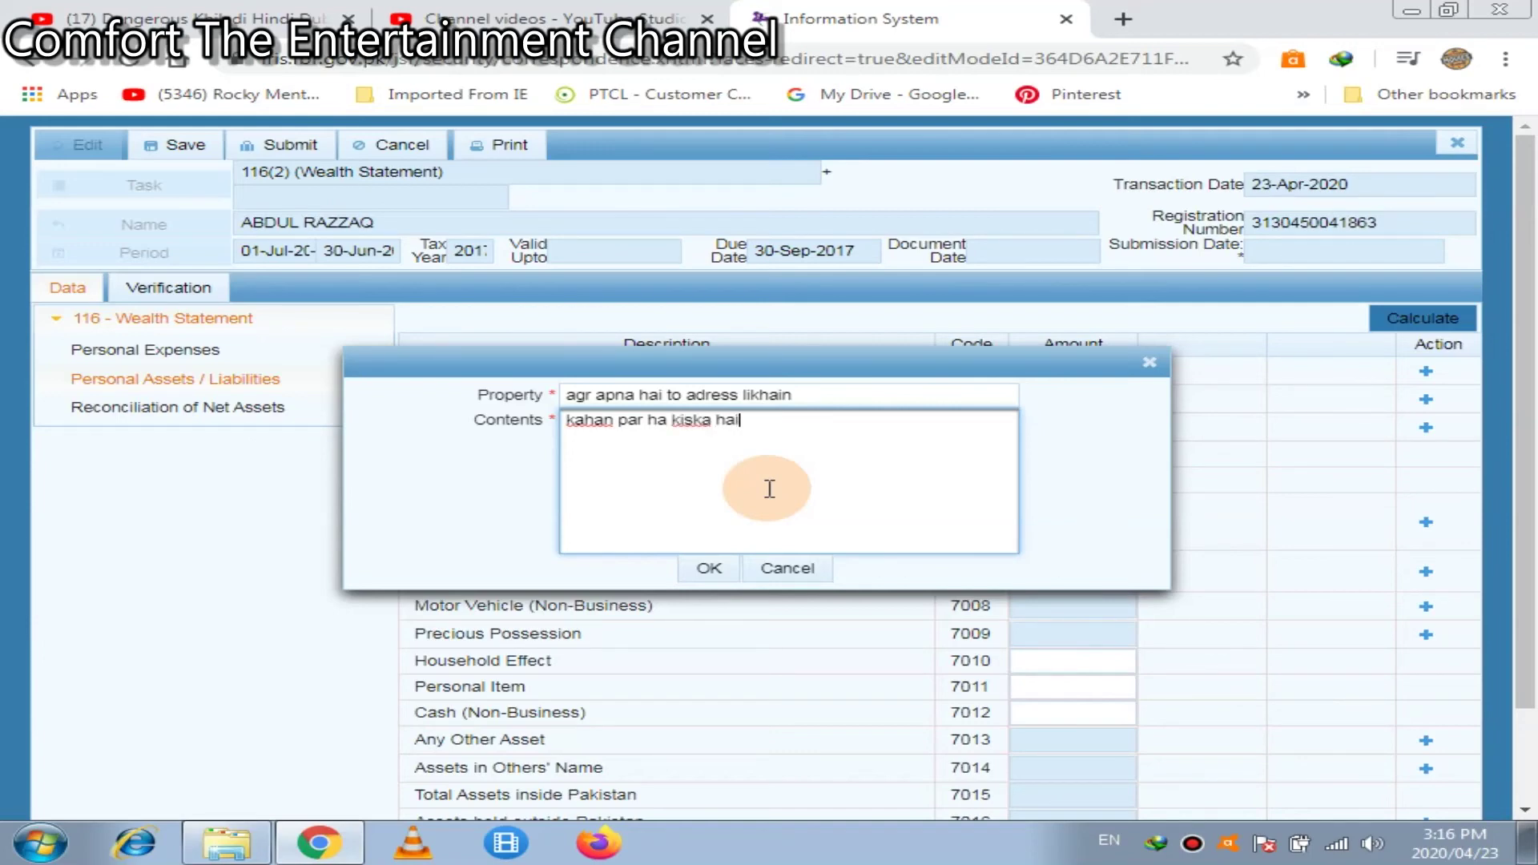
click(719, 567)
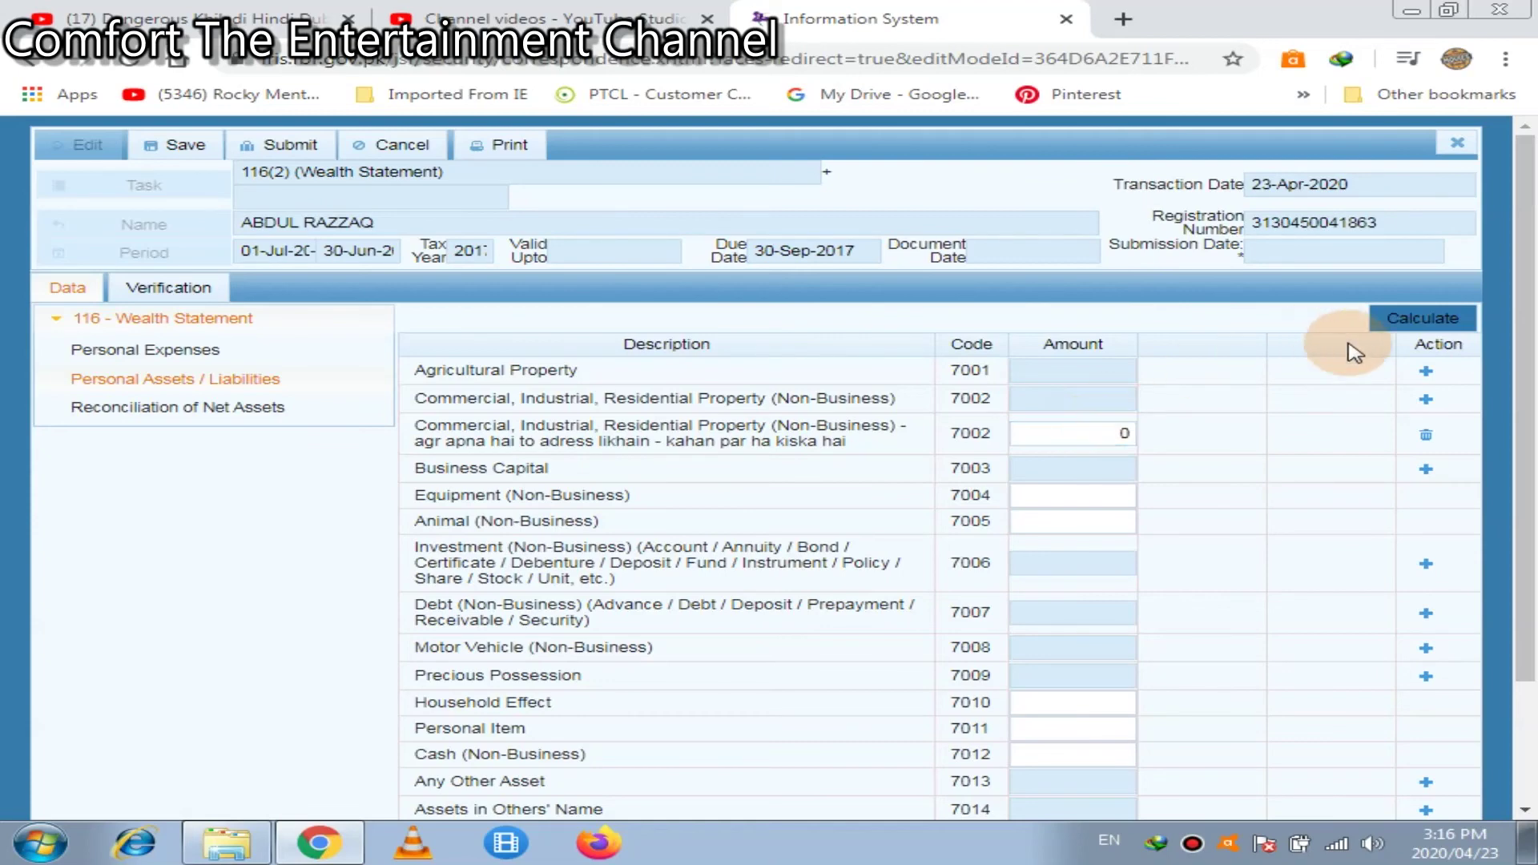
click(1416, 321)
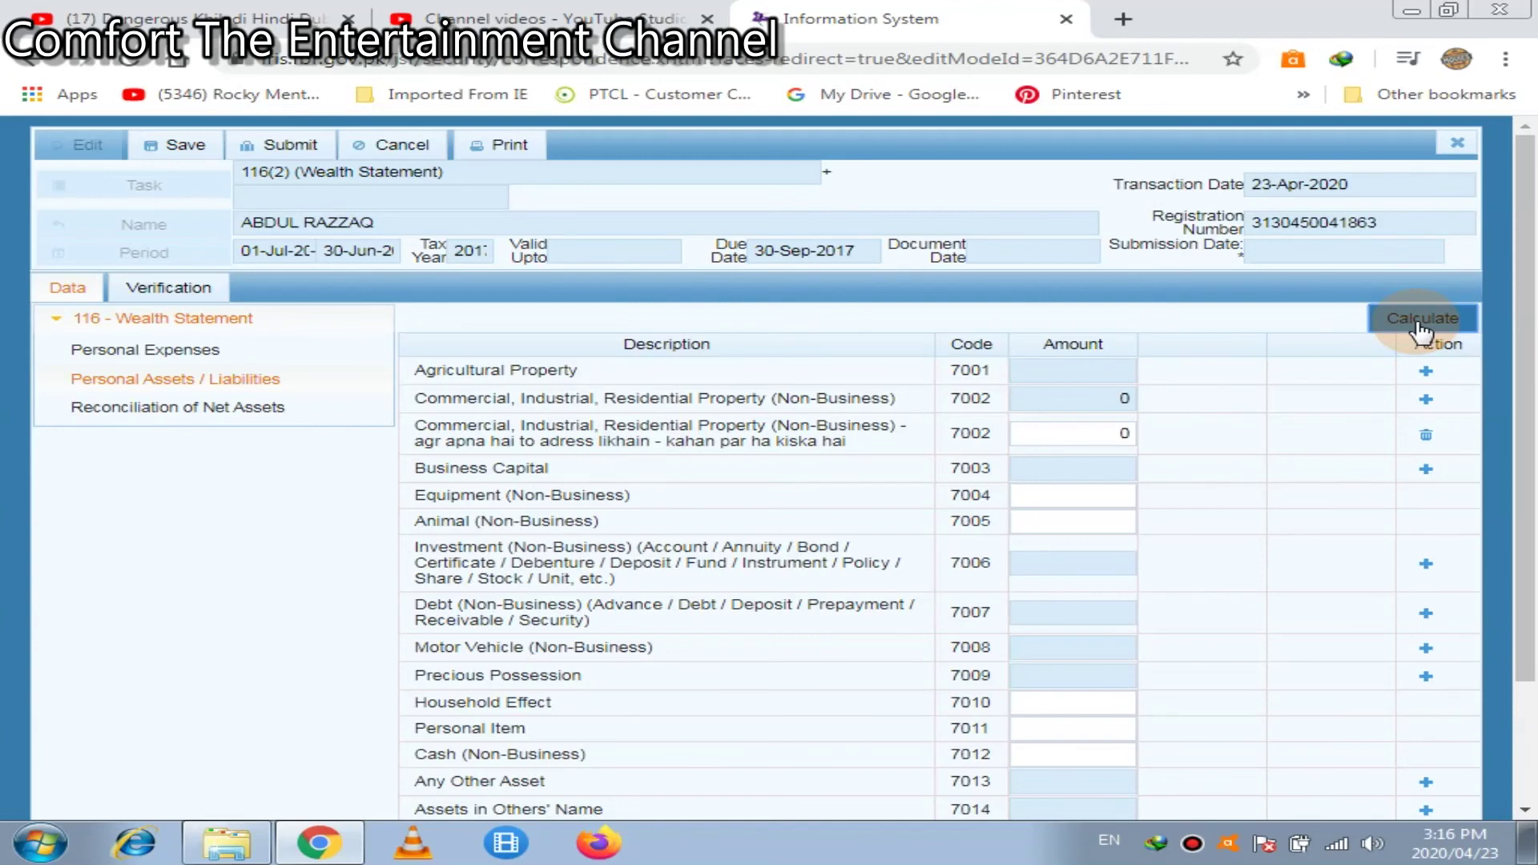
Enter 40,000 as the Animal (Non-Business) amount and recalculate
click(1092, 531)
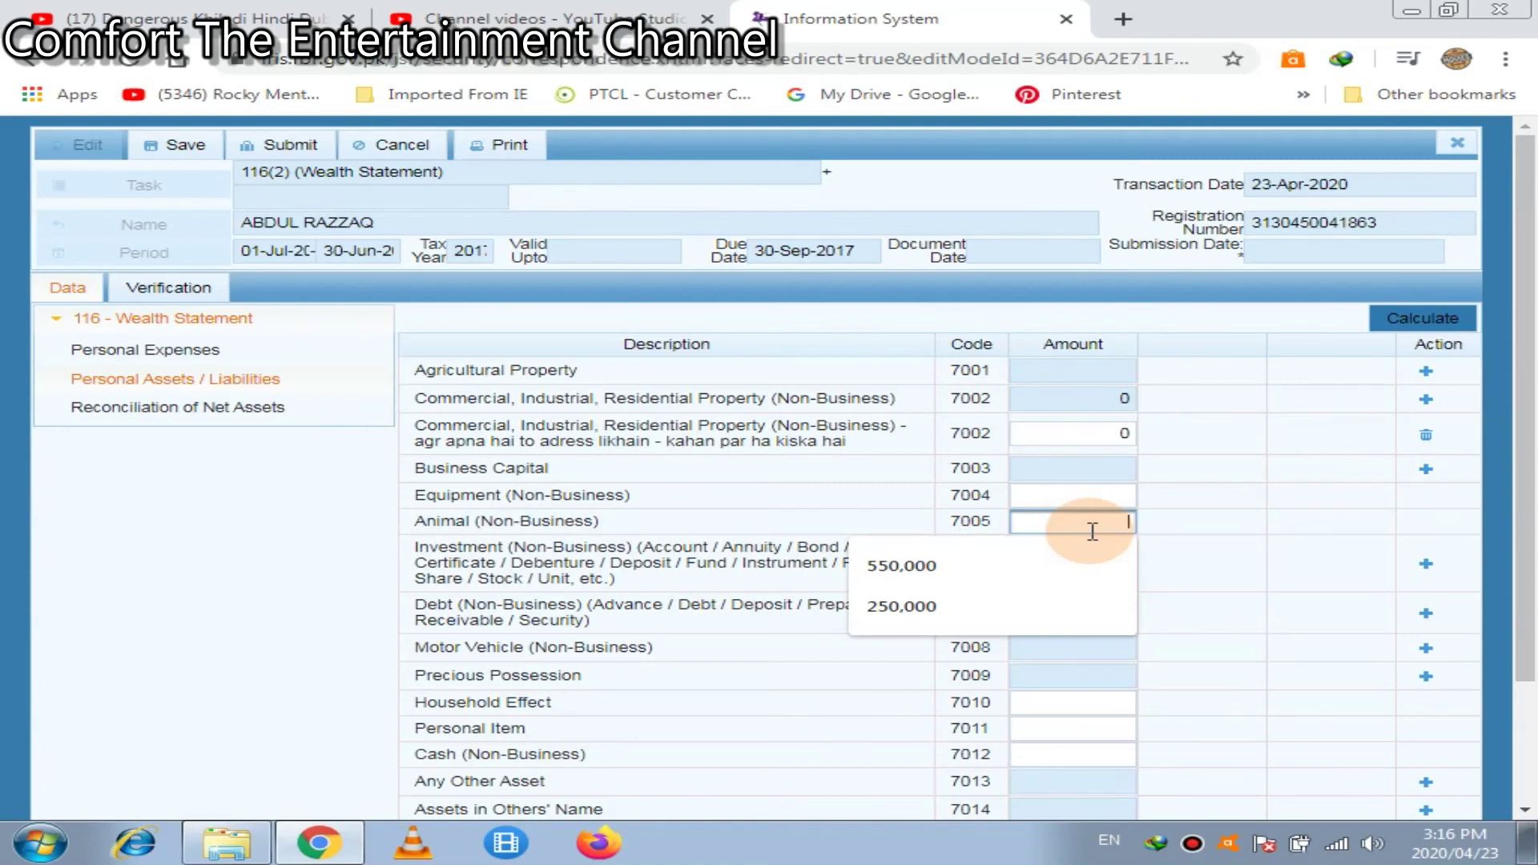
text(40000)
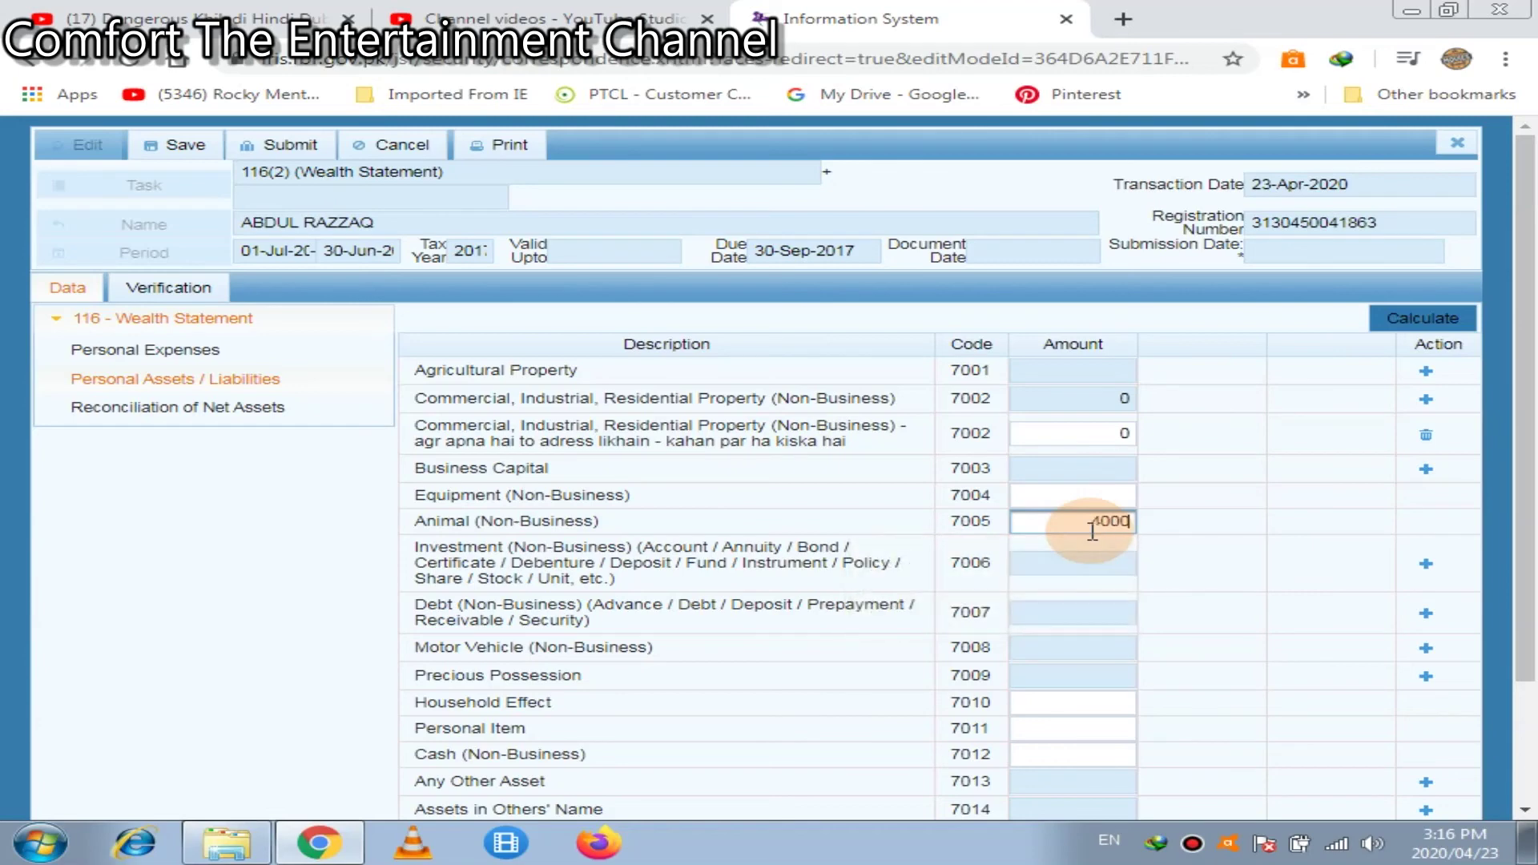
click(1416, 322)
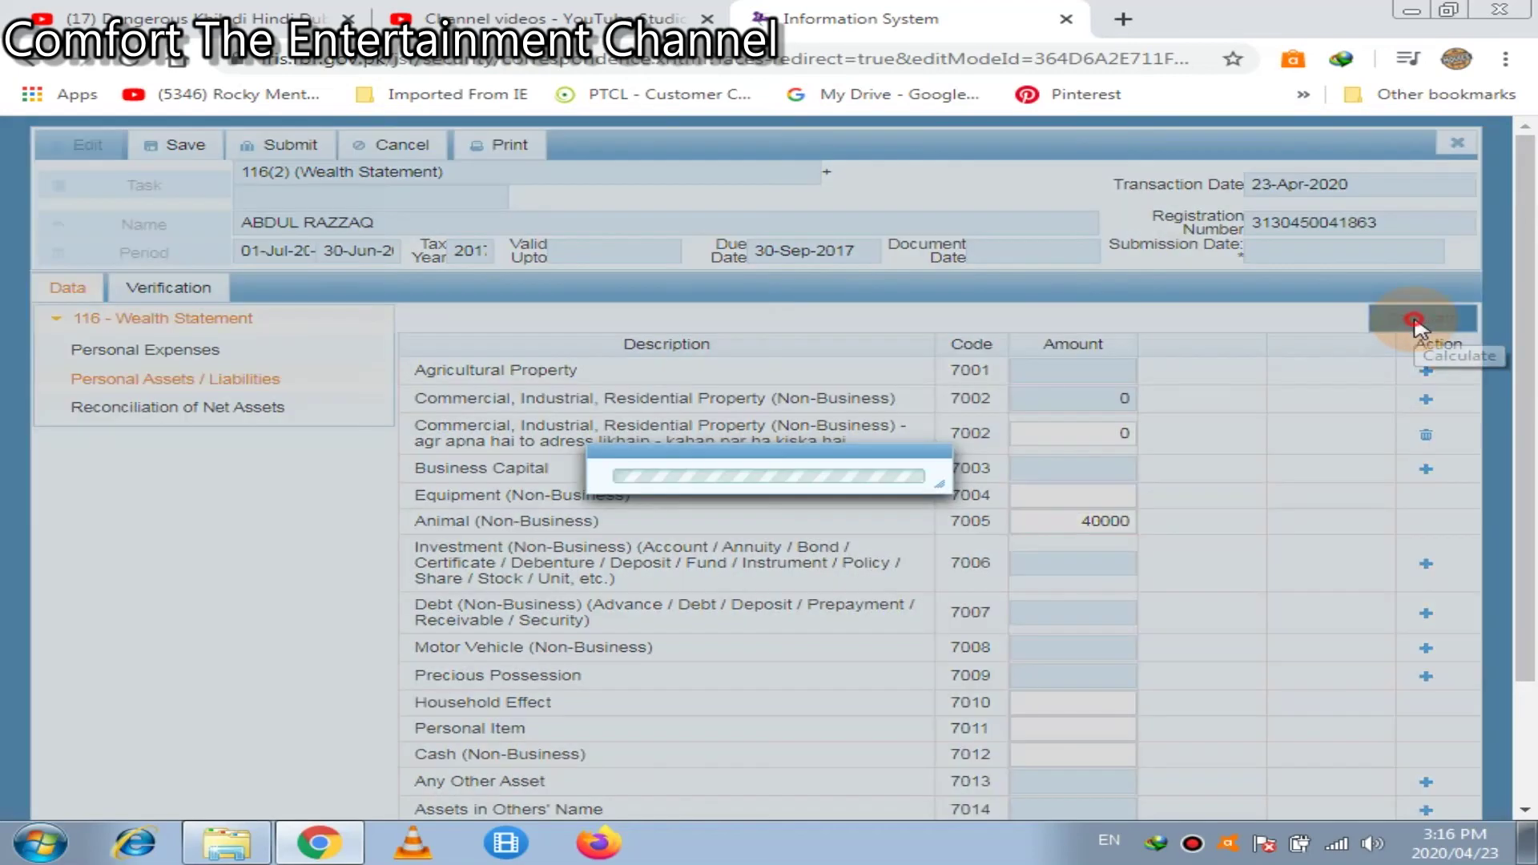
click(1417, 324)
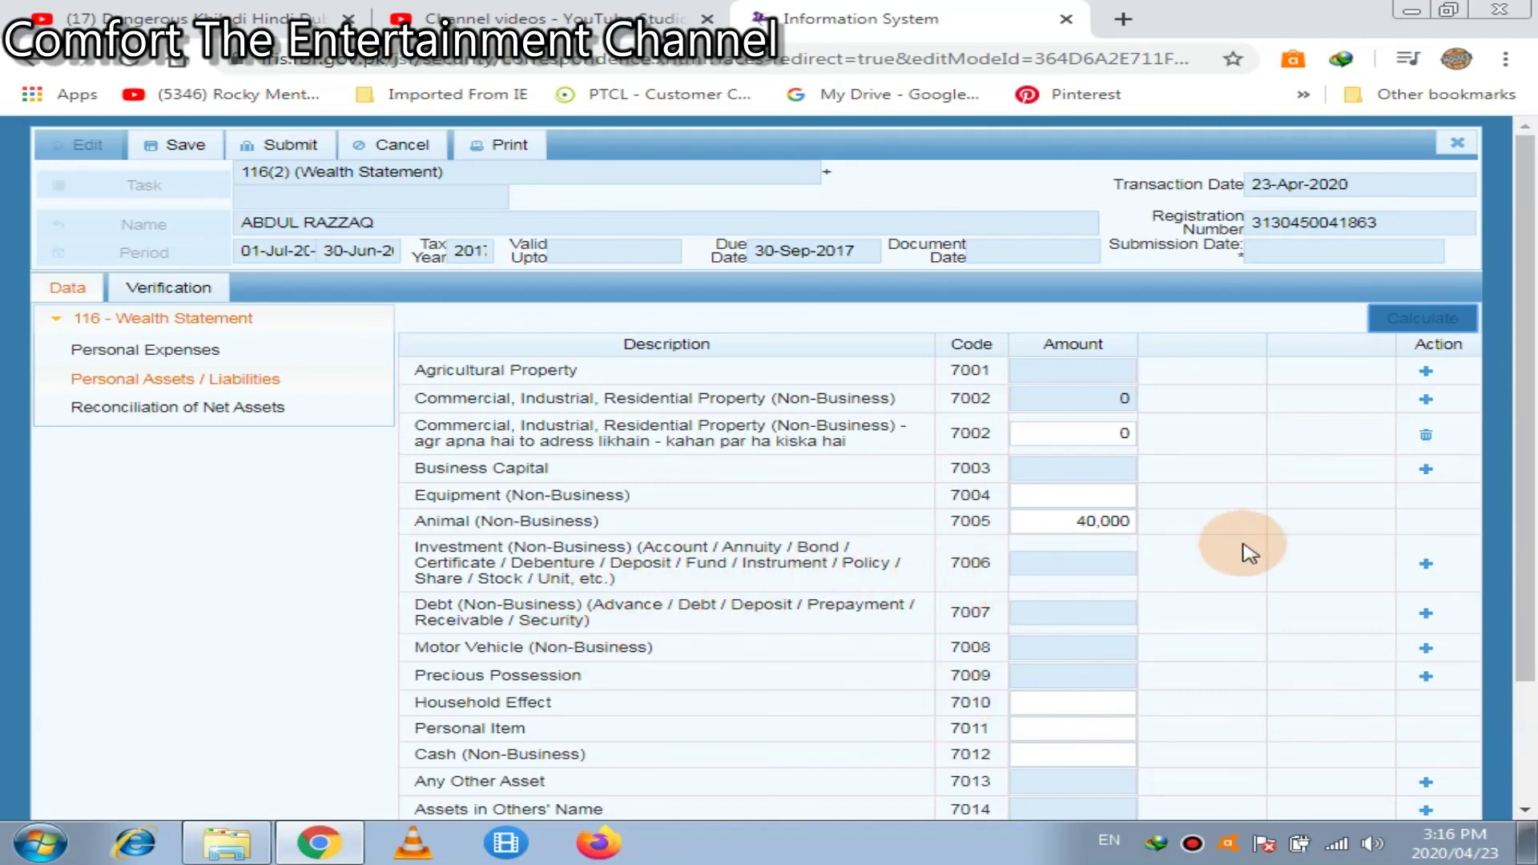
Add an investment item under 7006 with an account number and institution 'hbl'
click(1426, 564)
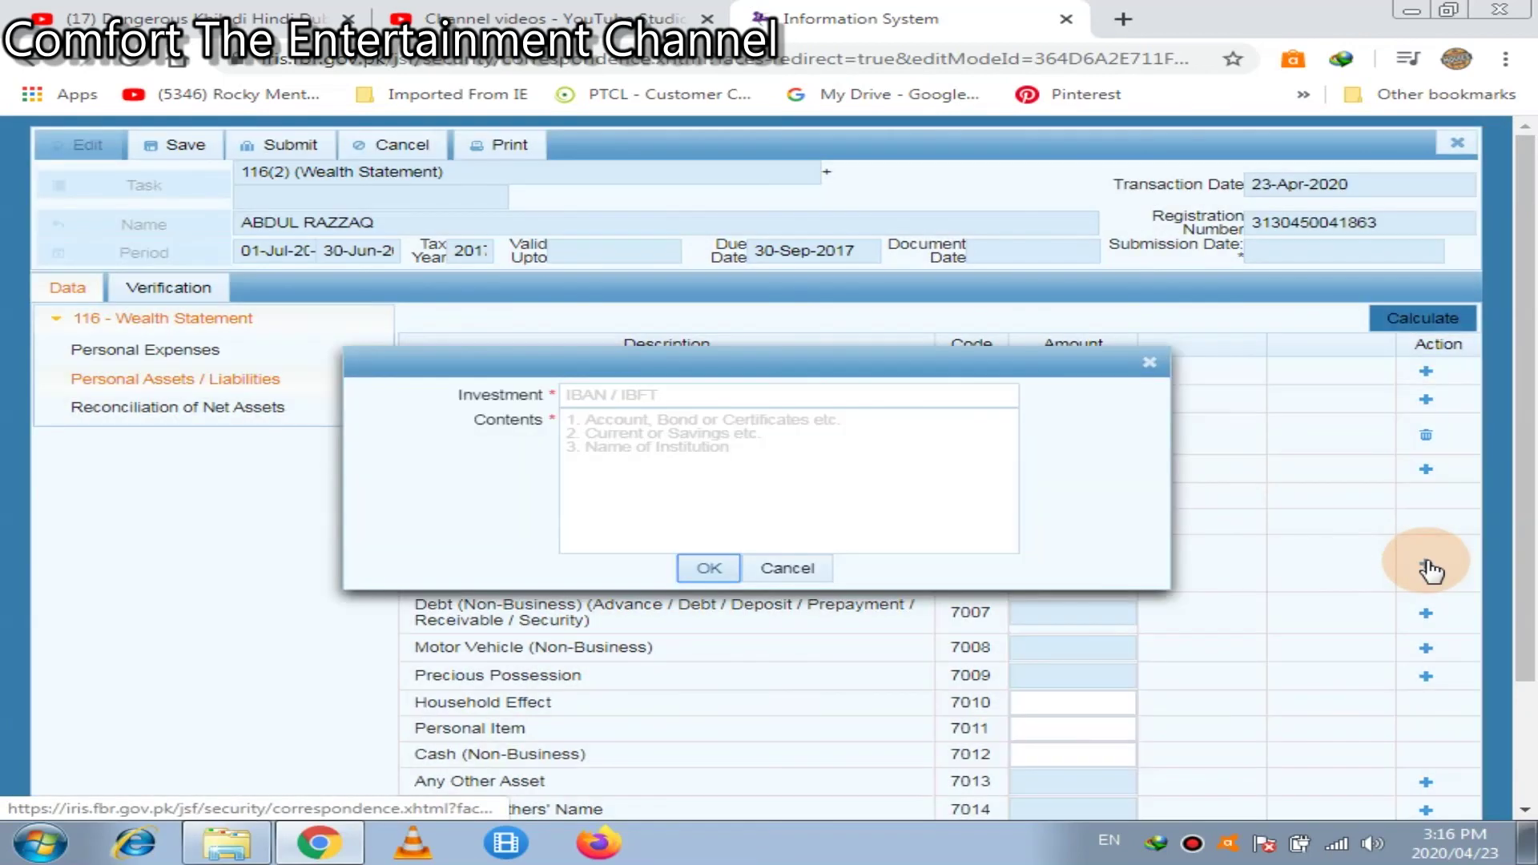
click(724, 398)
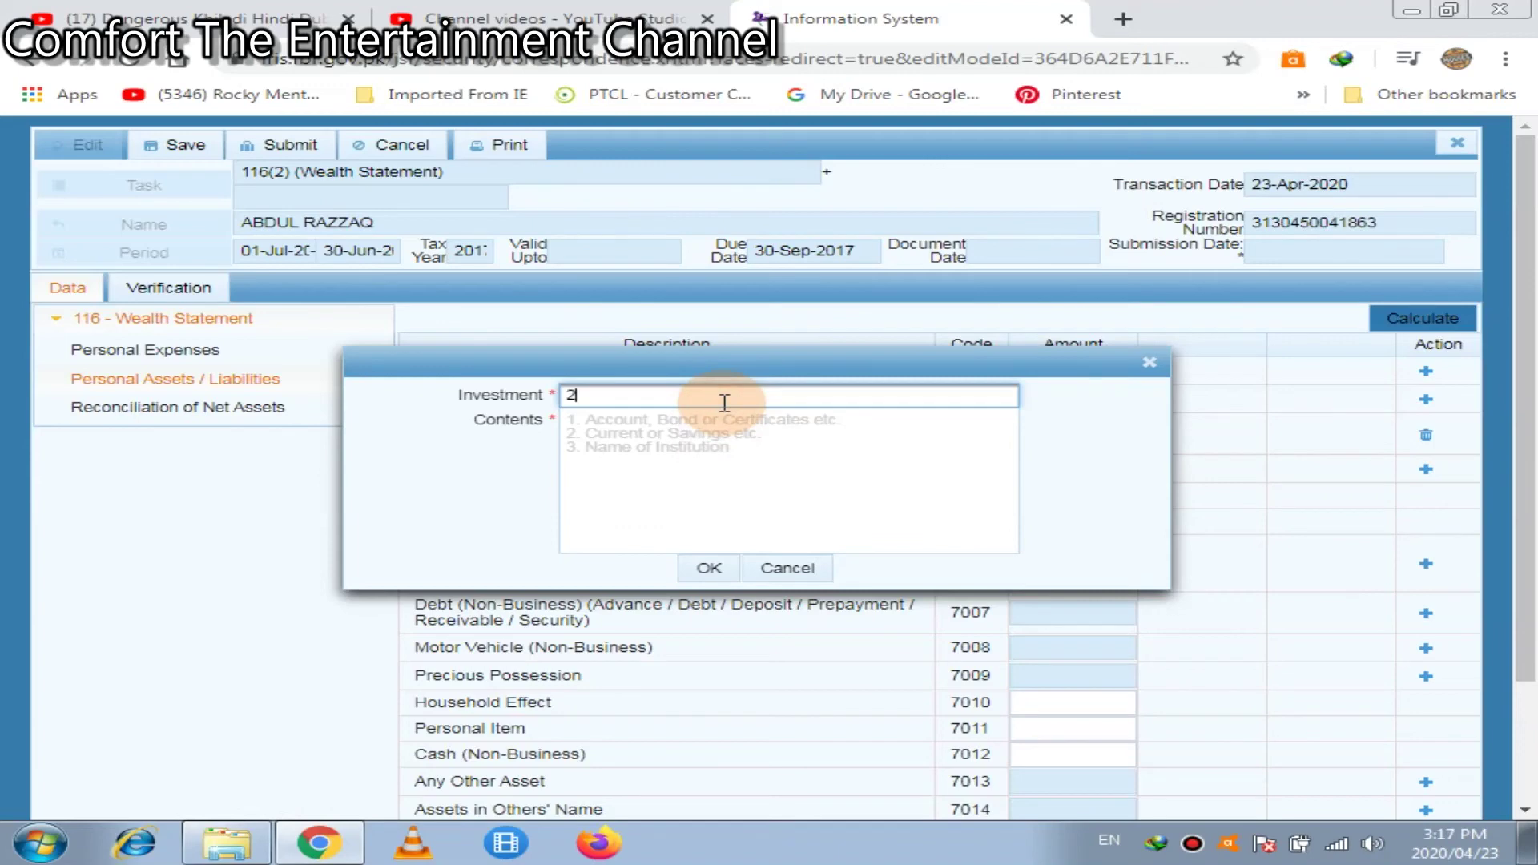
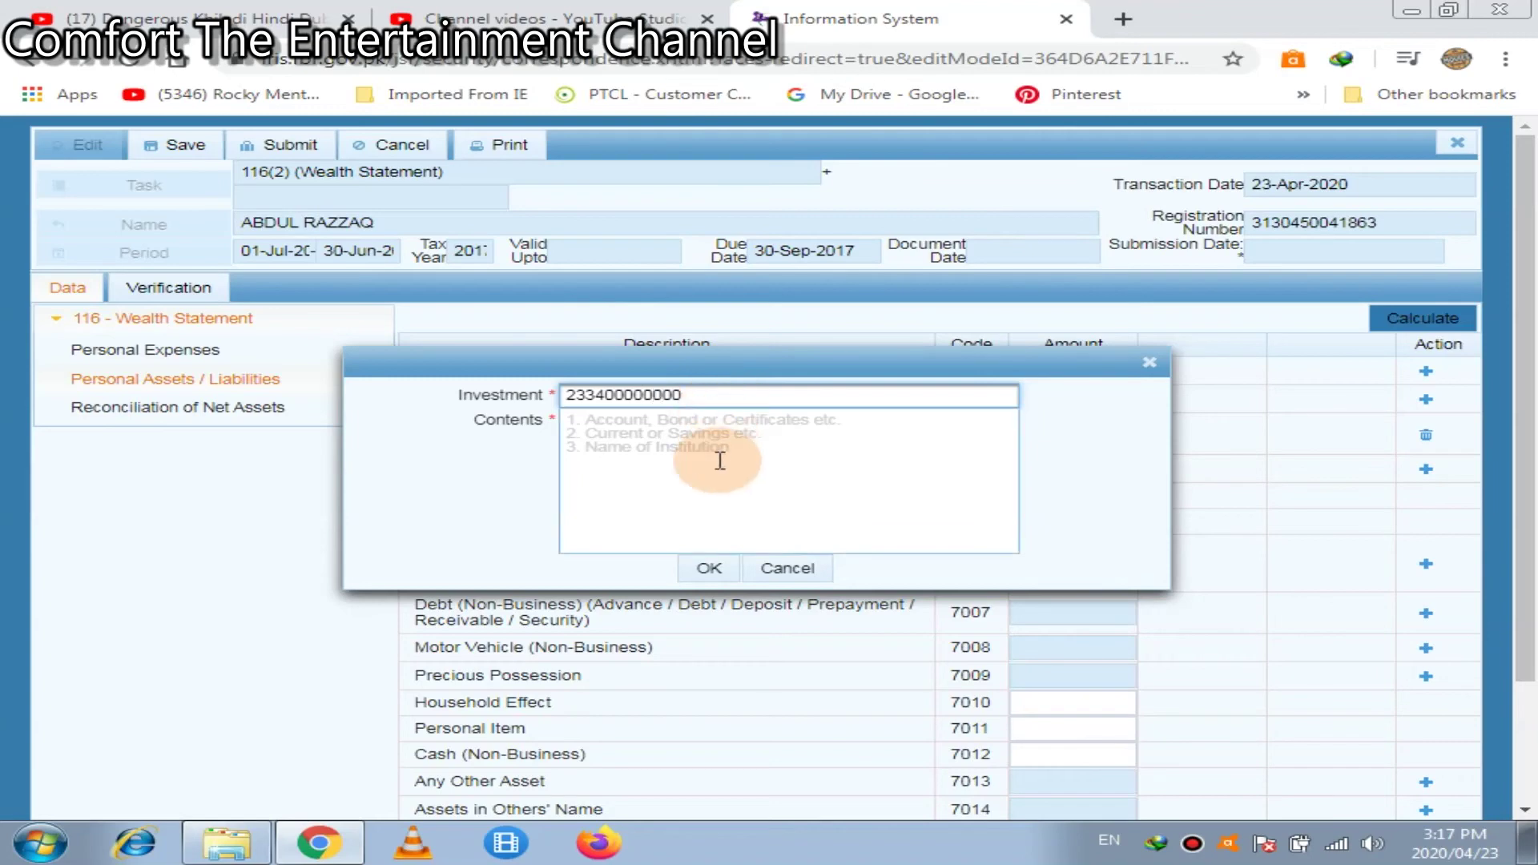
click(720, 461)
text(hbl)
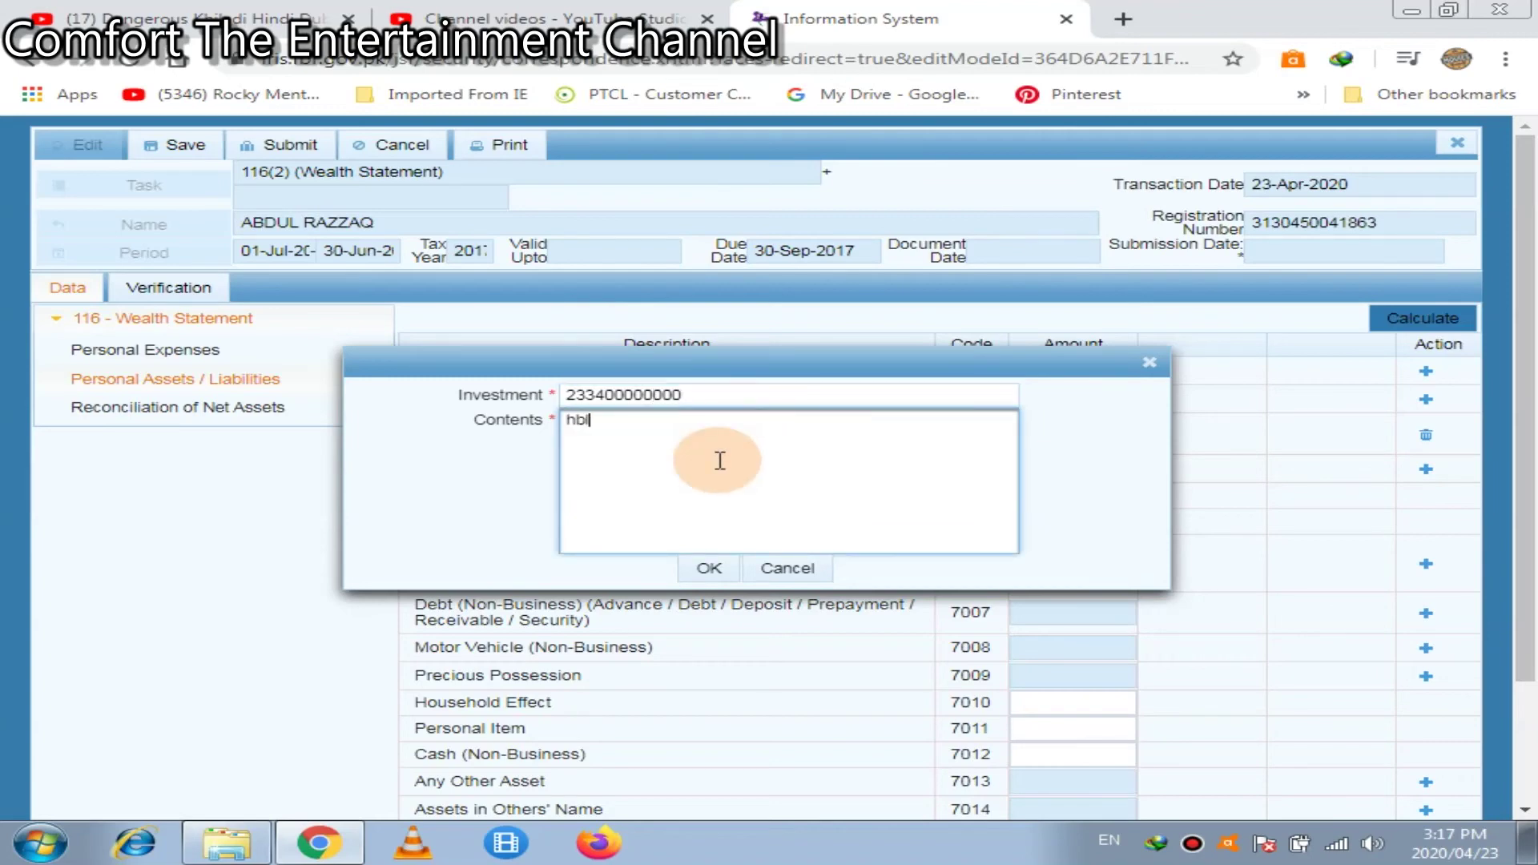
click(699, 569)
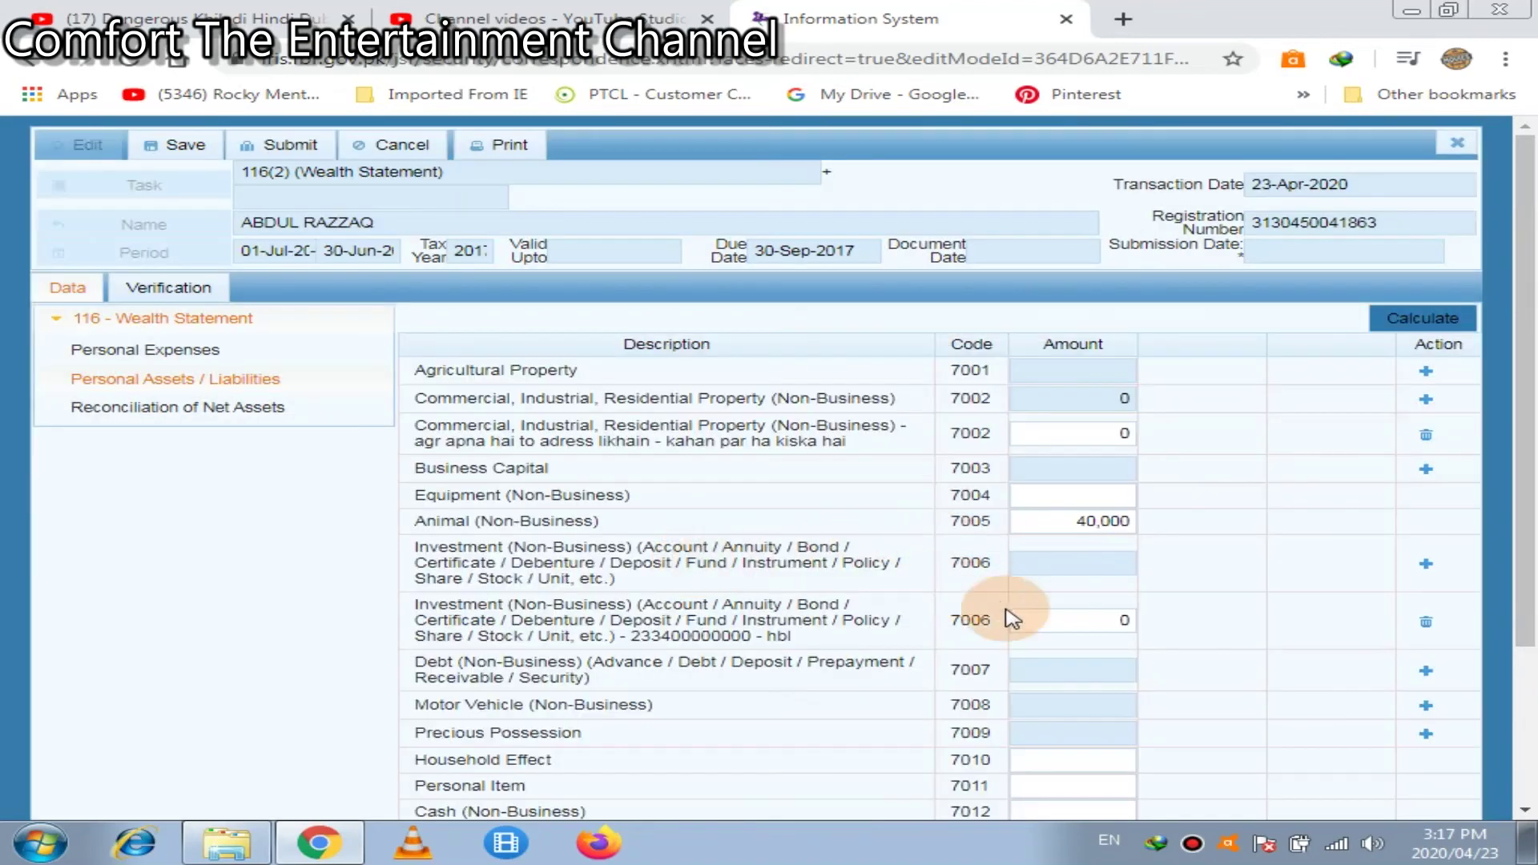
Set the hbl investment amount to 2,000 and recalculate the asset totals
click(1045, 624)
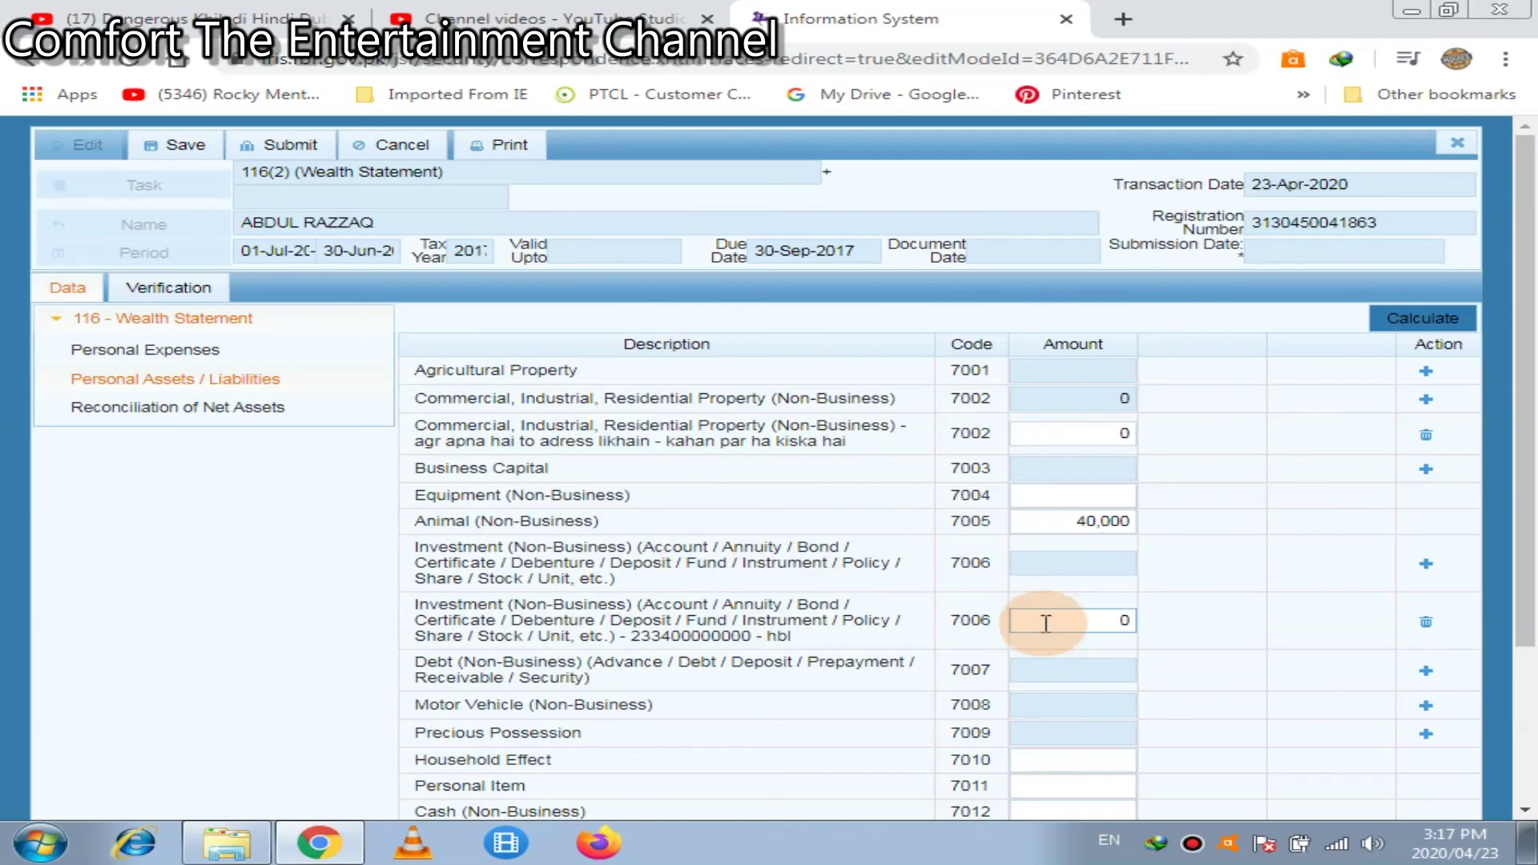
double_click(1045, 624)
text(2000)
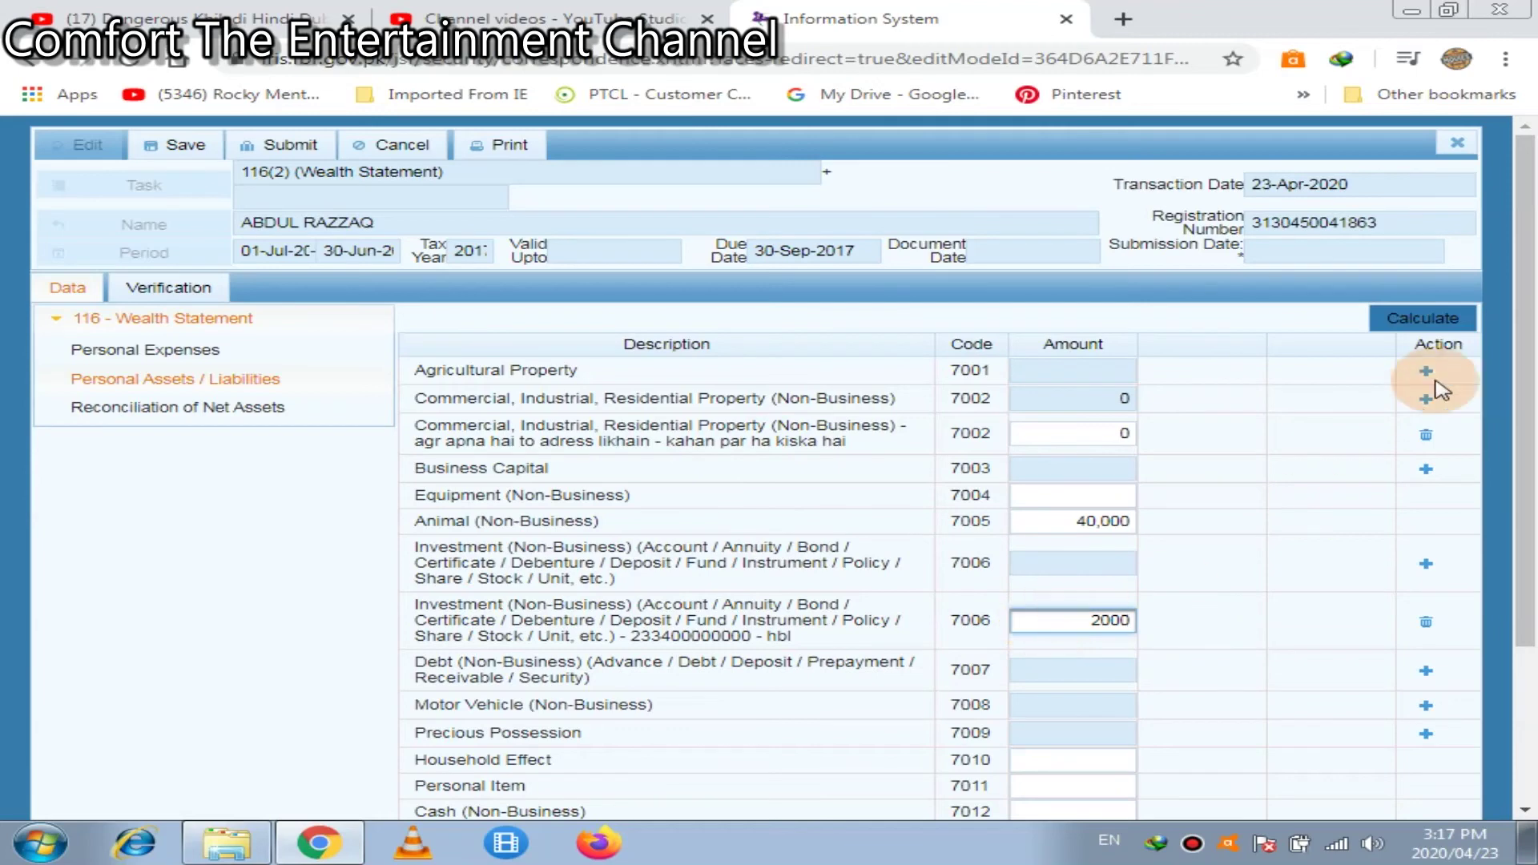
click(1444, 322)
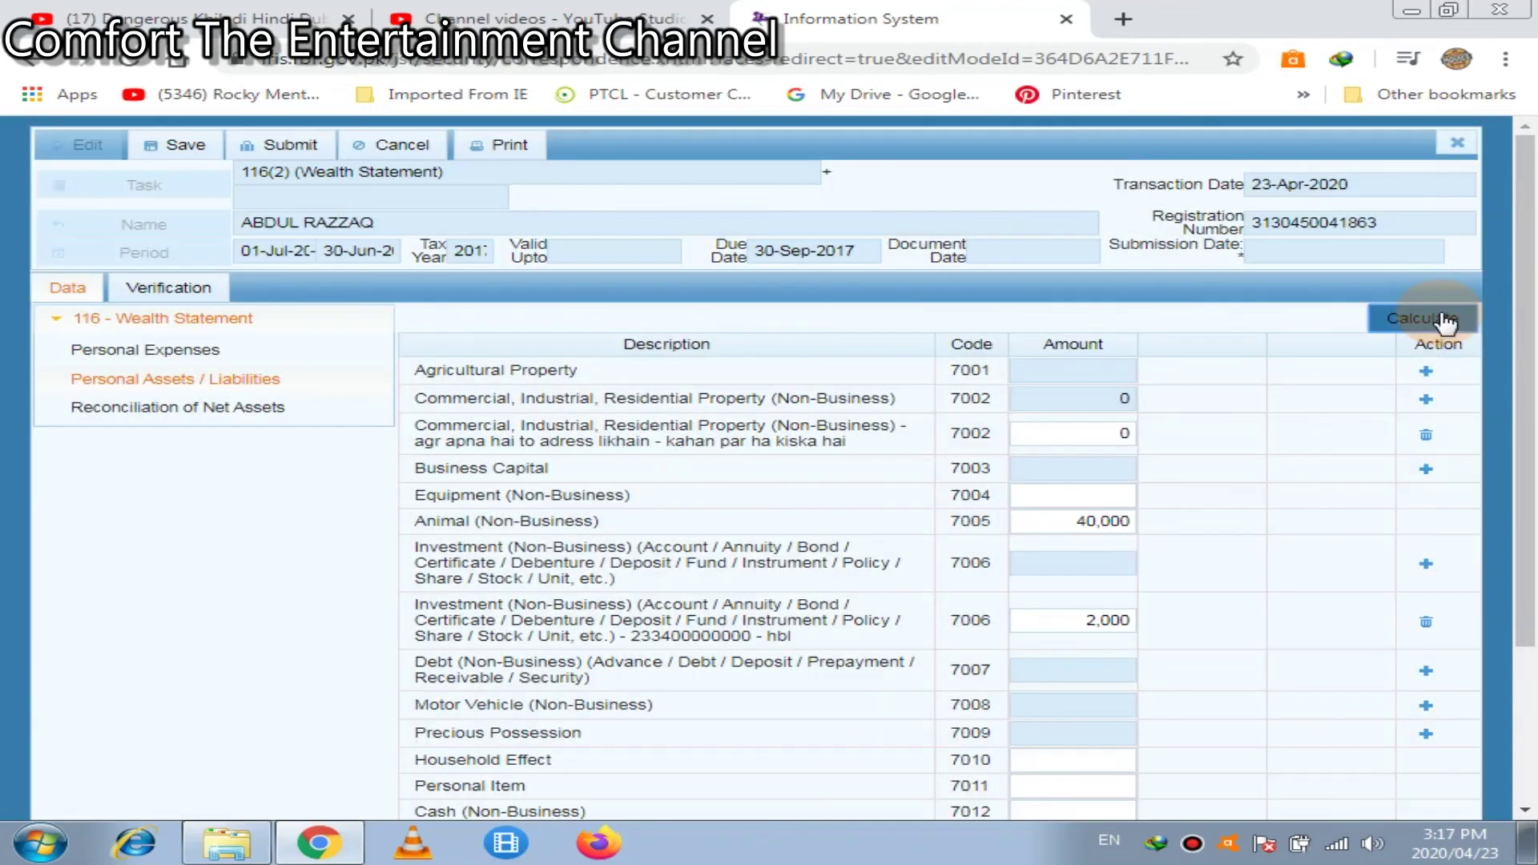
click(1526, 741)
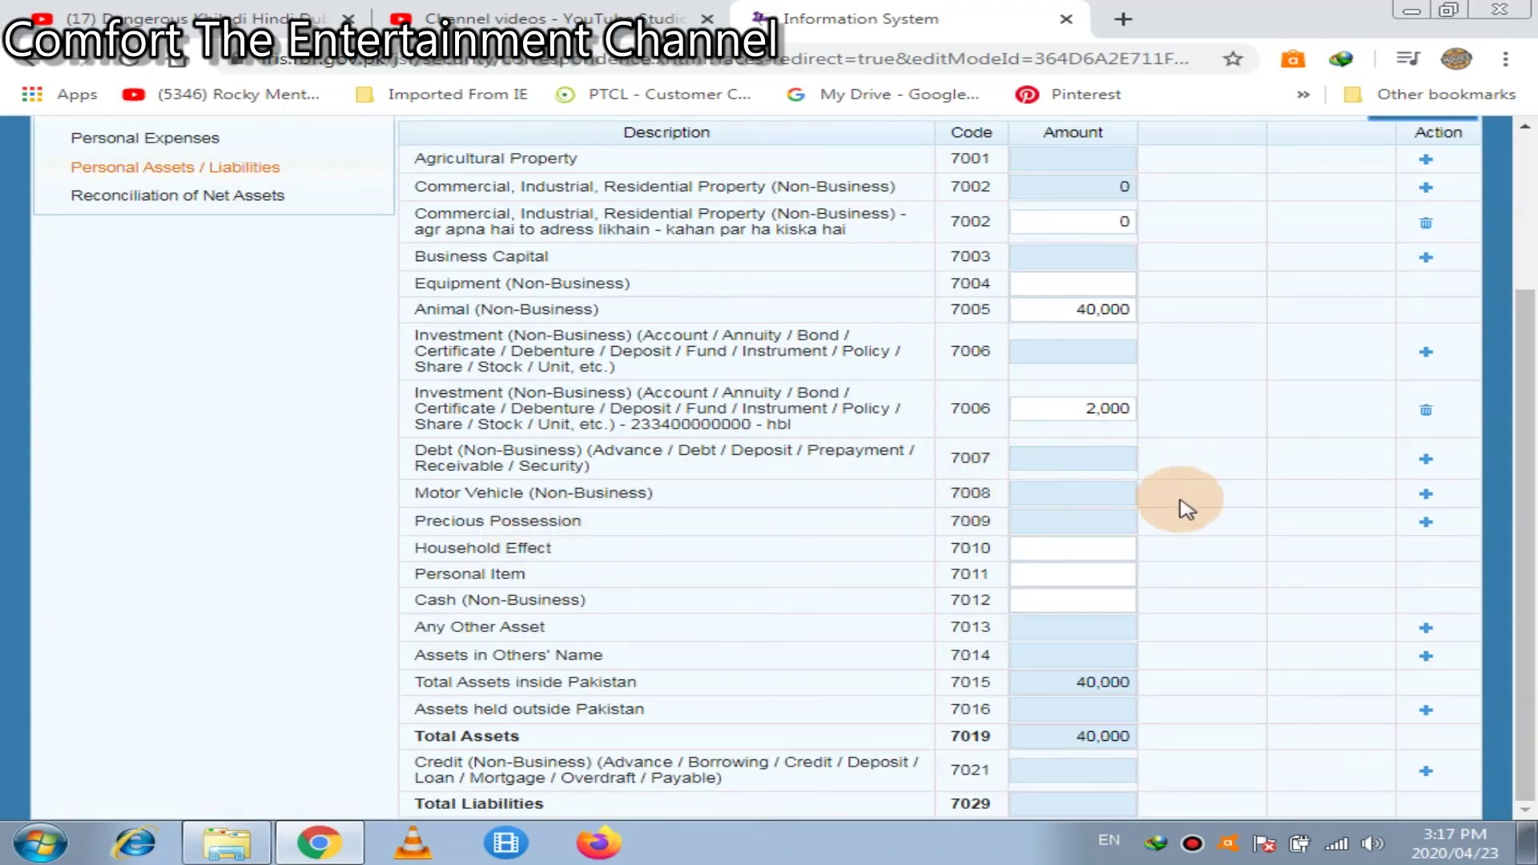
click(1424, 494)
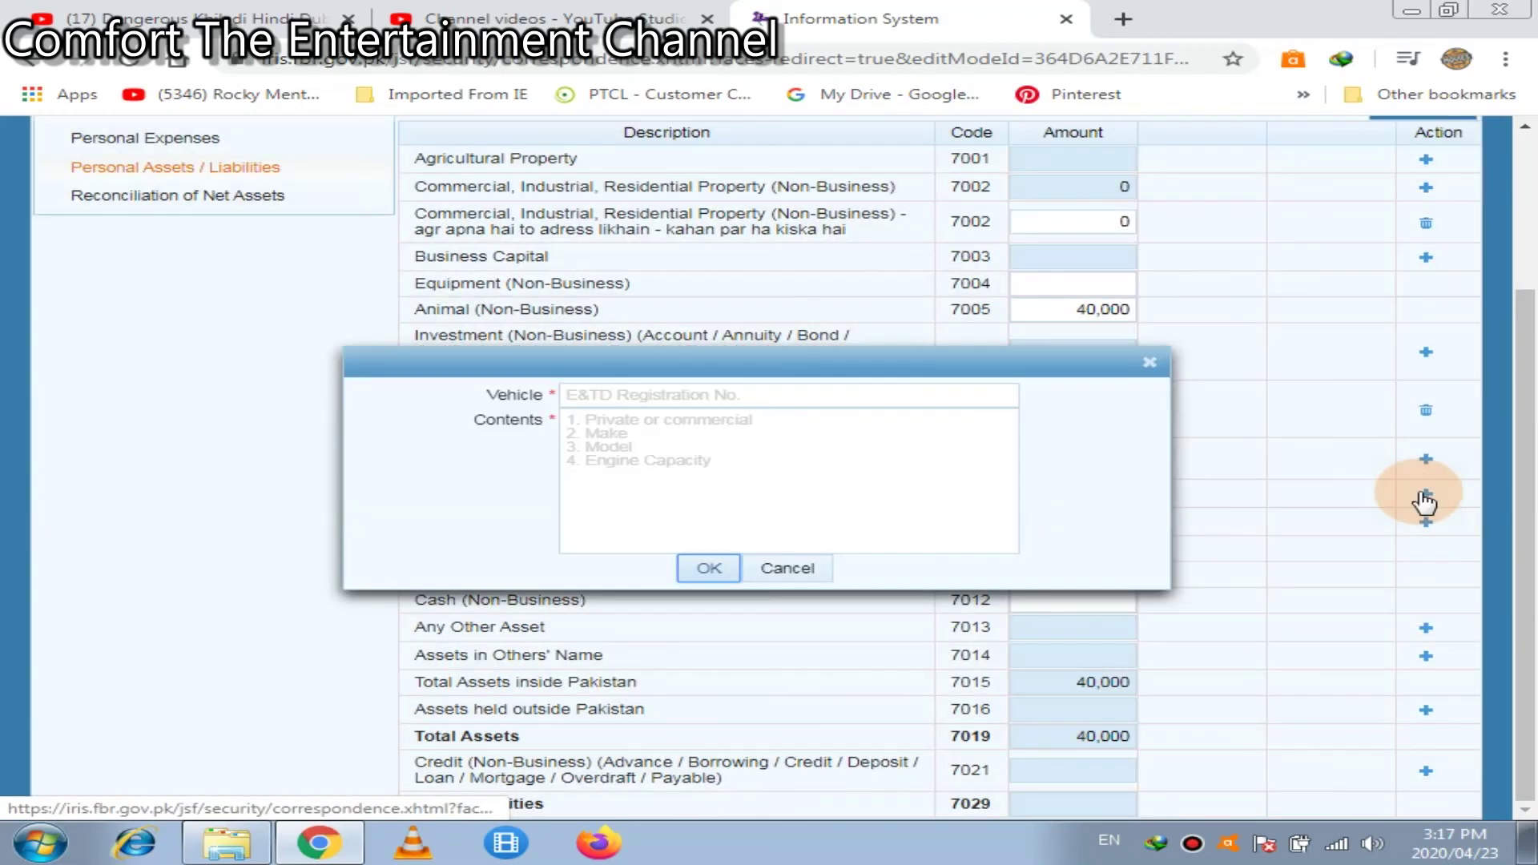
Fill the vehicle entry with its registration number and description '1300cc', and confirm
click(821, 392)
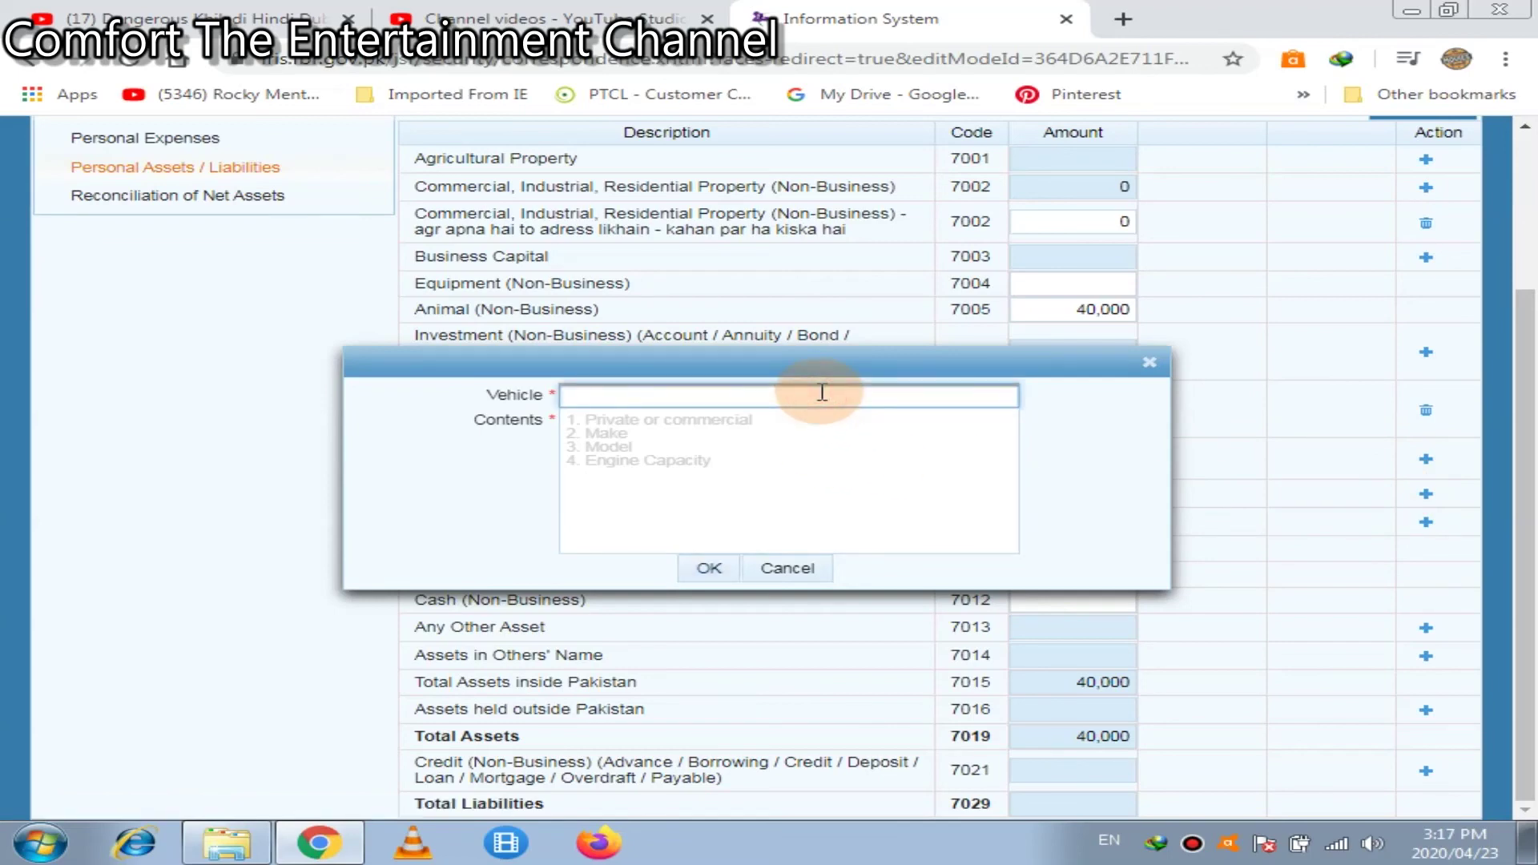
text(2345)
click(767, 430)
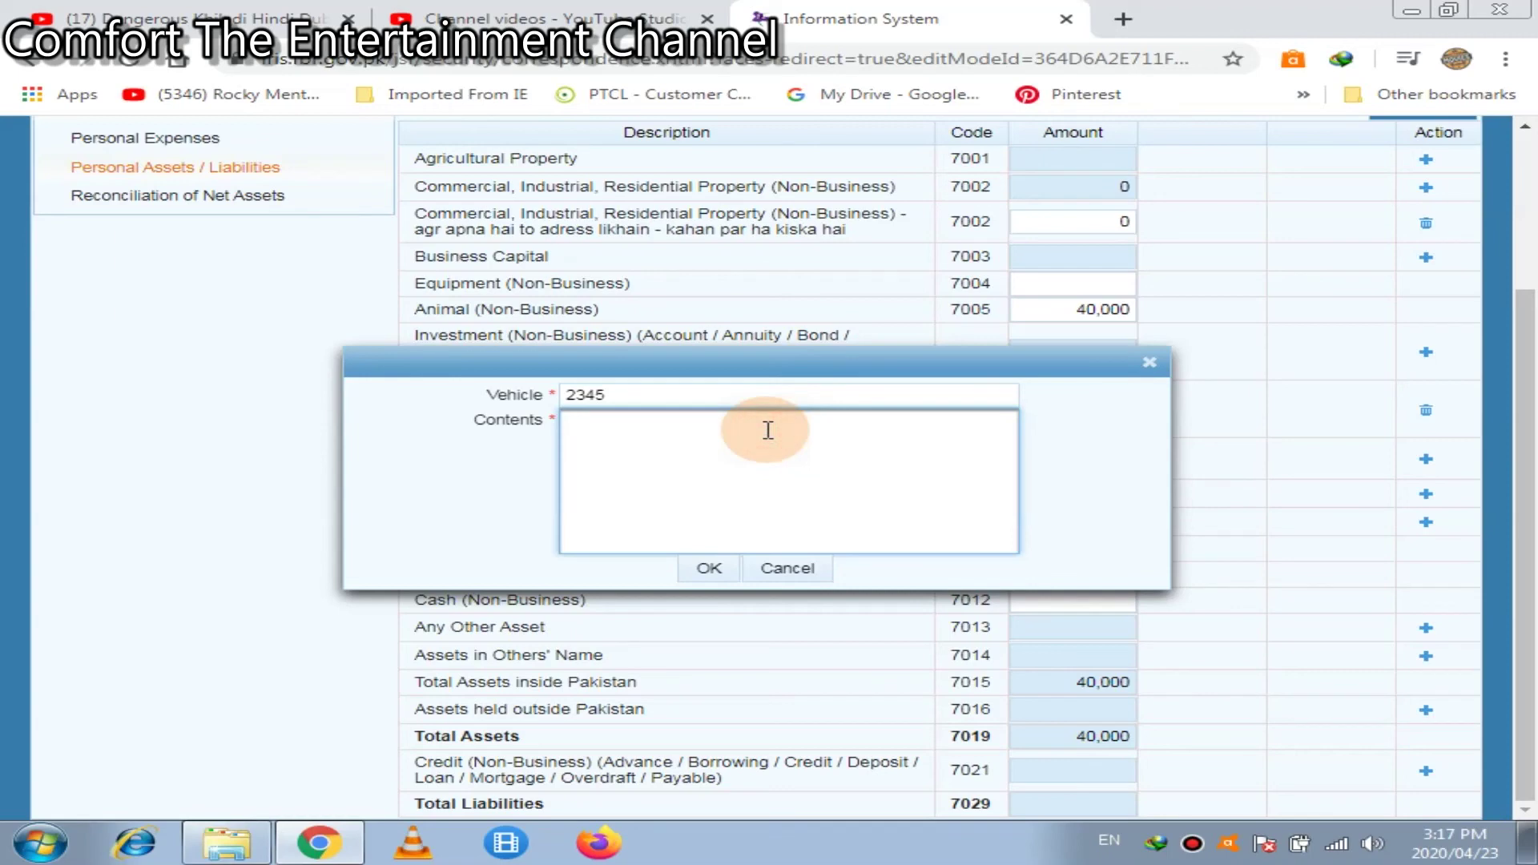
text(1300)
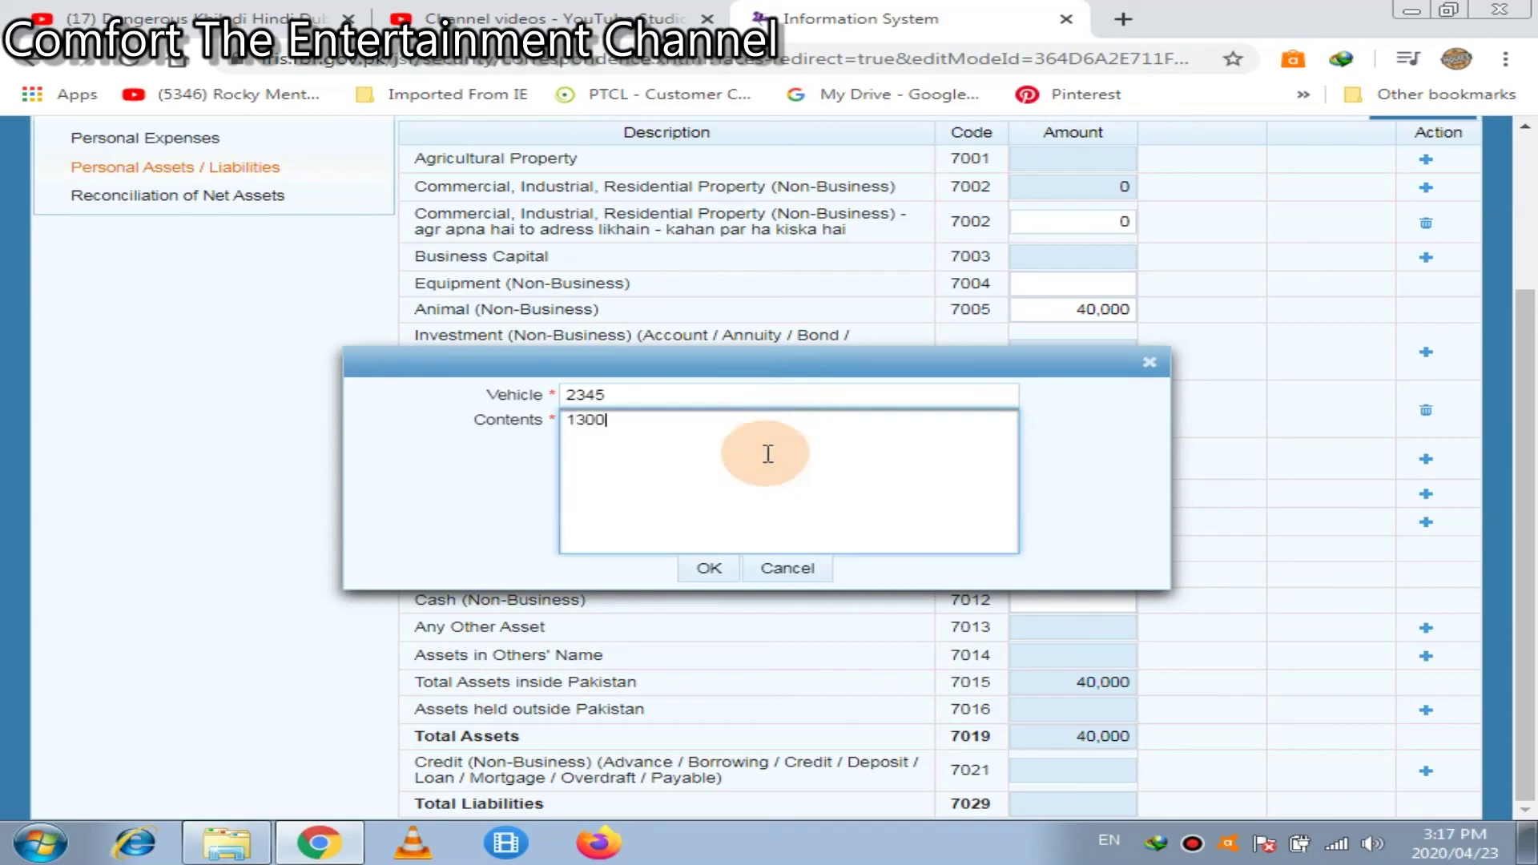
text(cc)
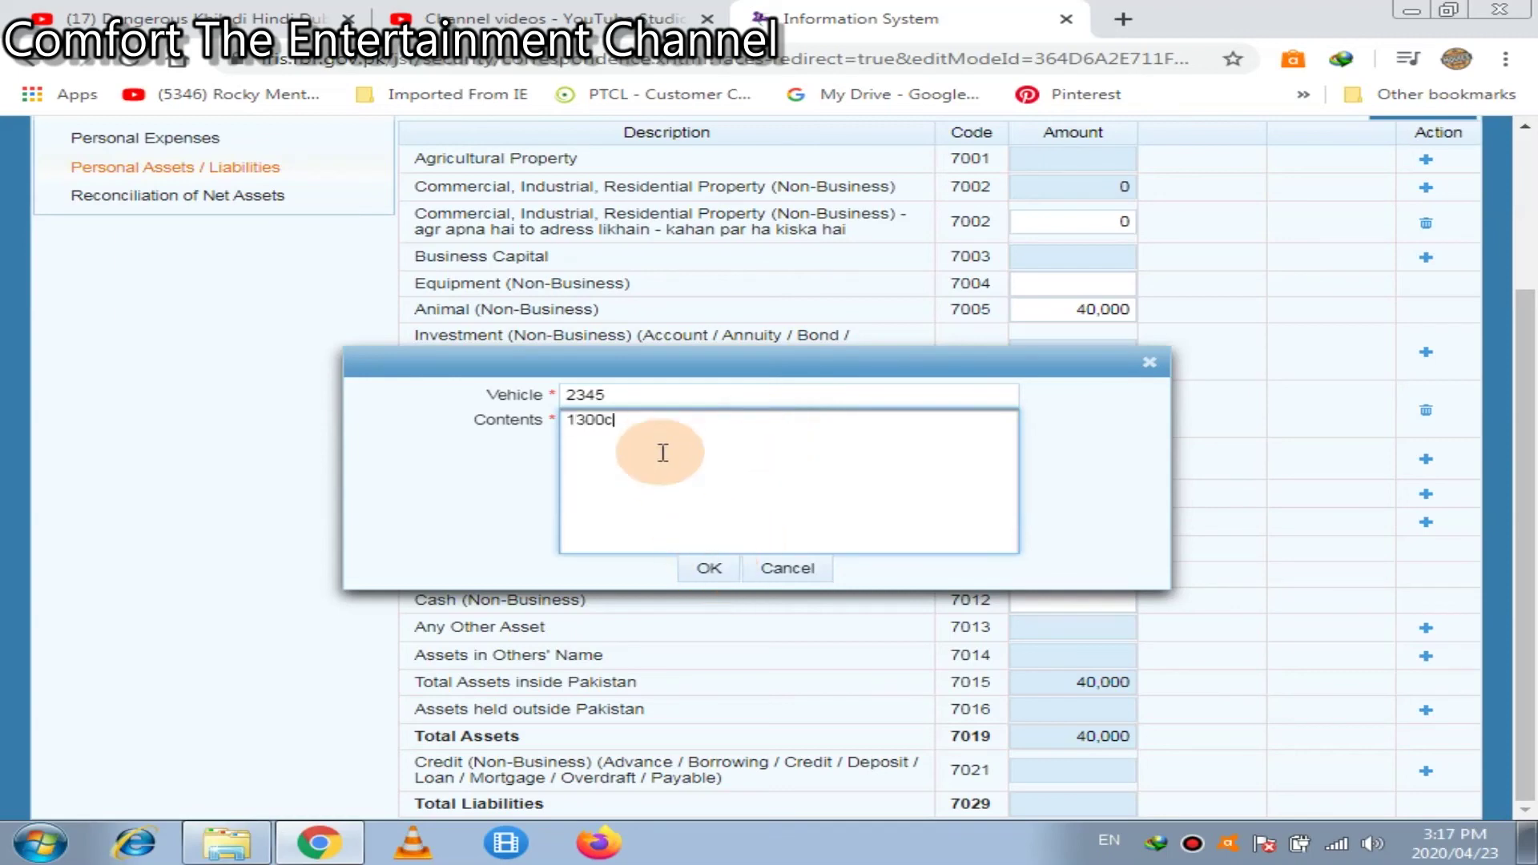
click(712, 568)
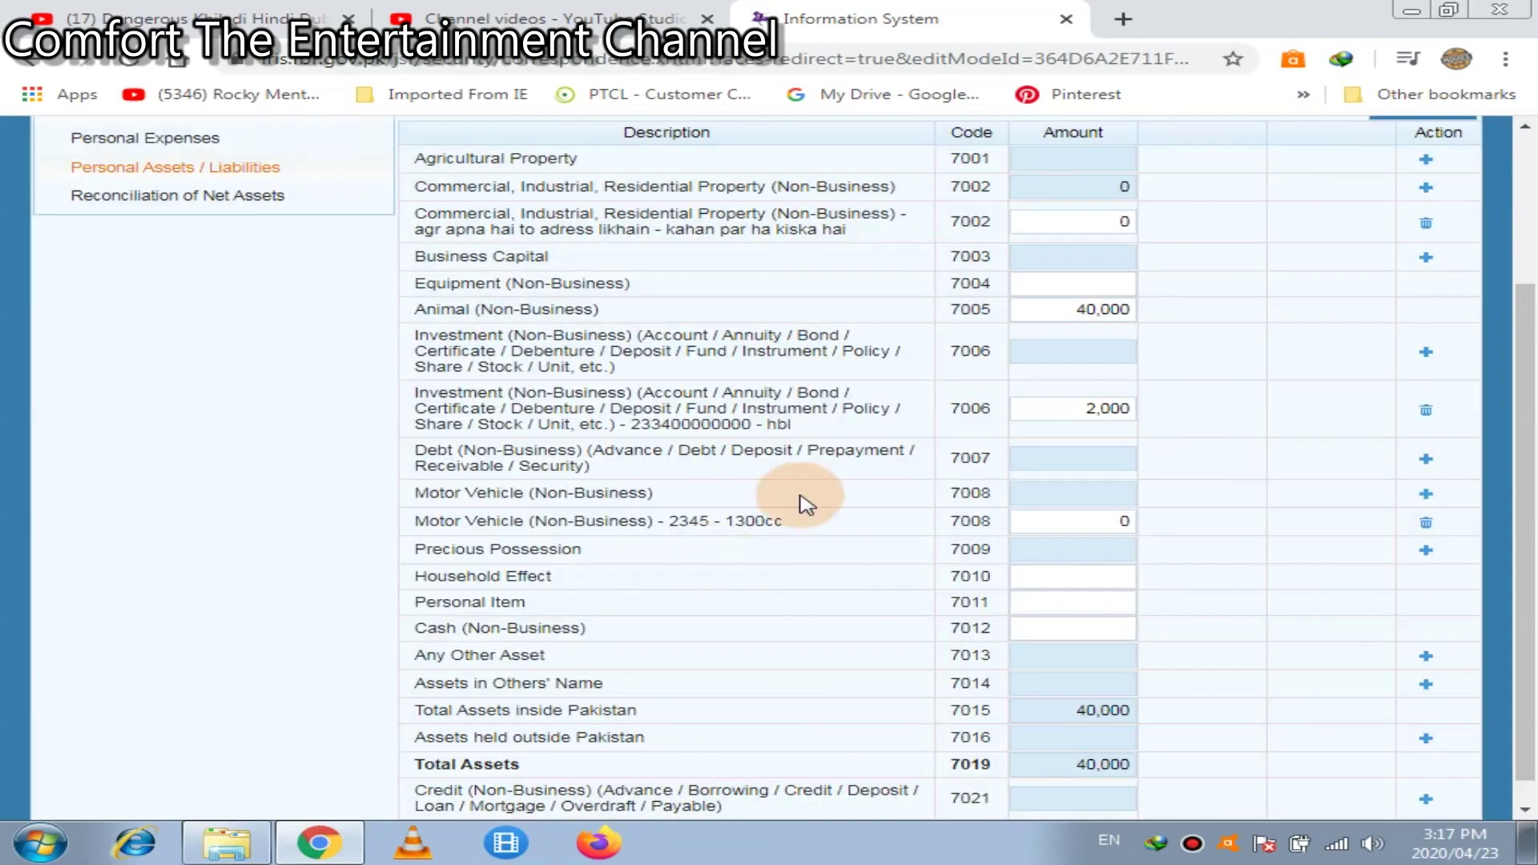
Set the new 7008 vehicle's amount to 180,000 and recalculate the asset totals
click(1106, 516)
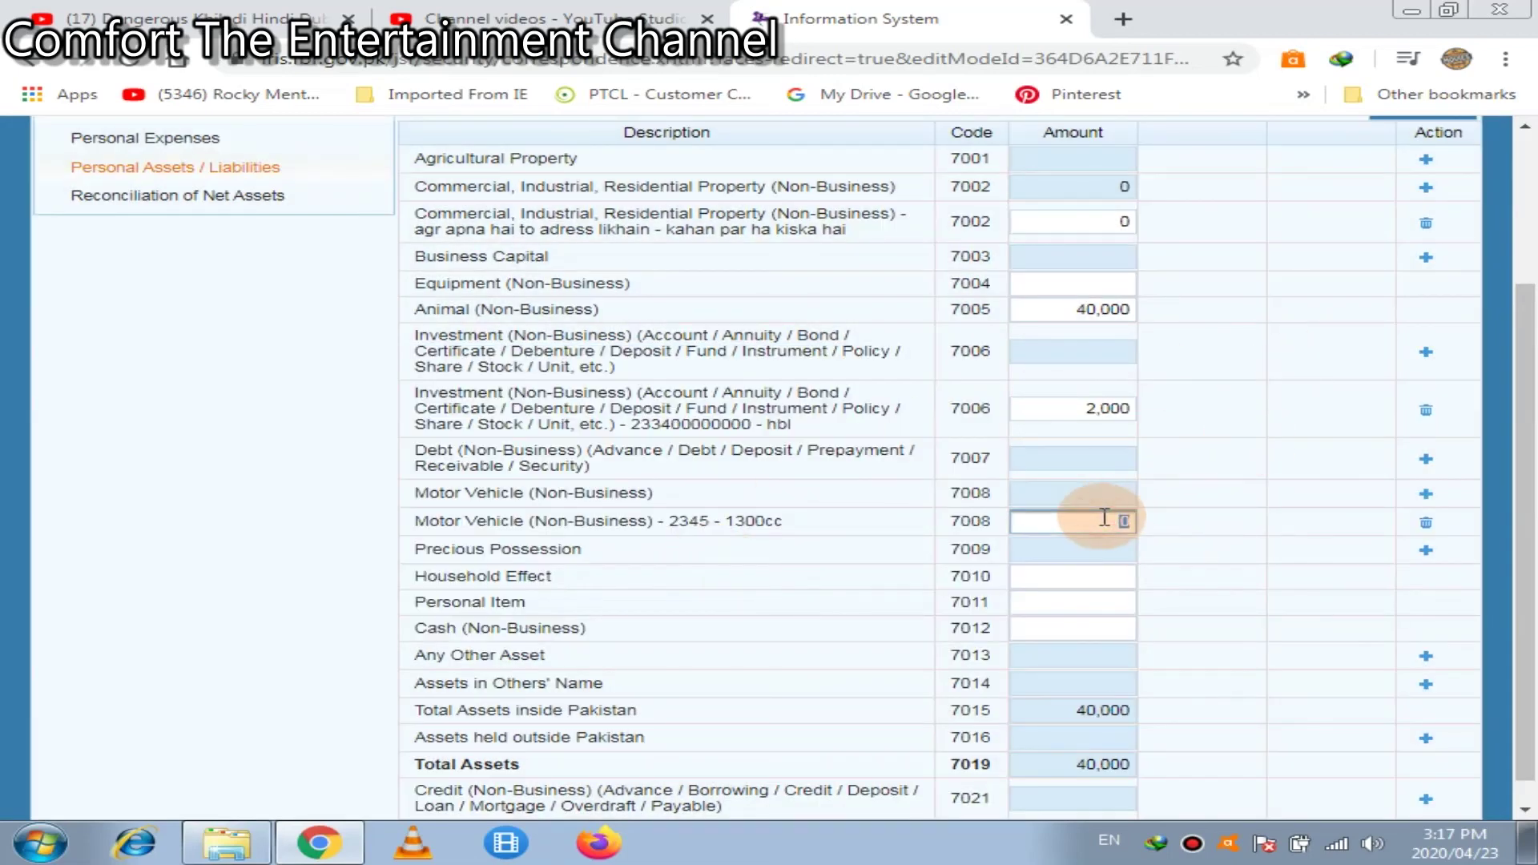
text(180000)
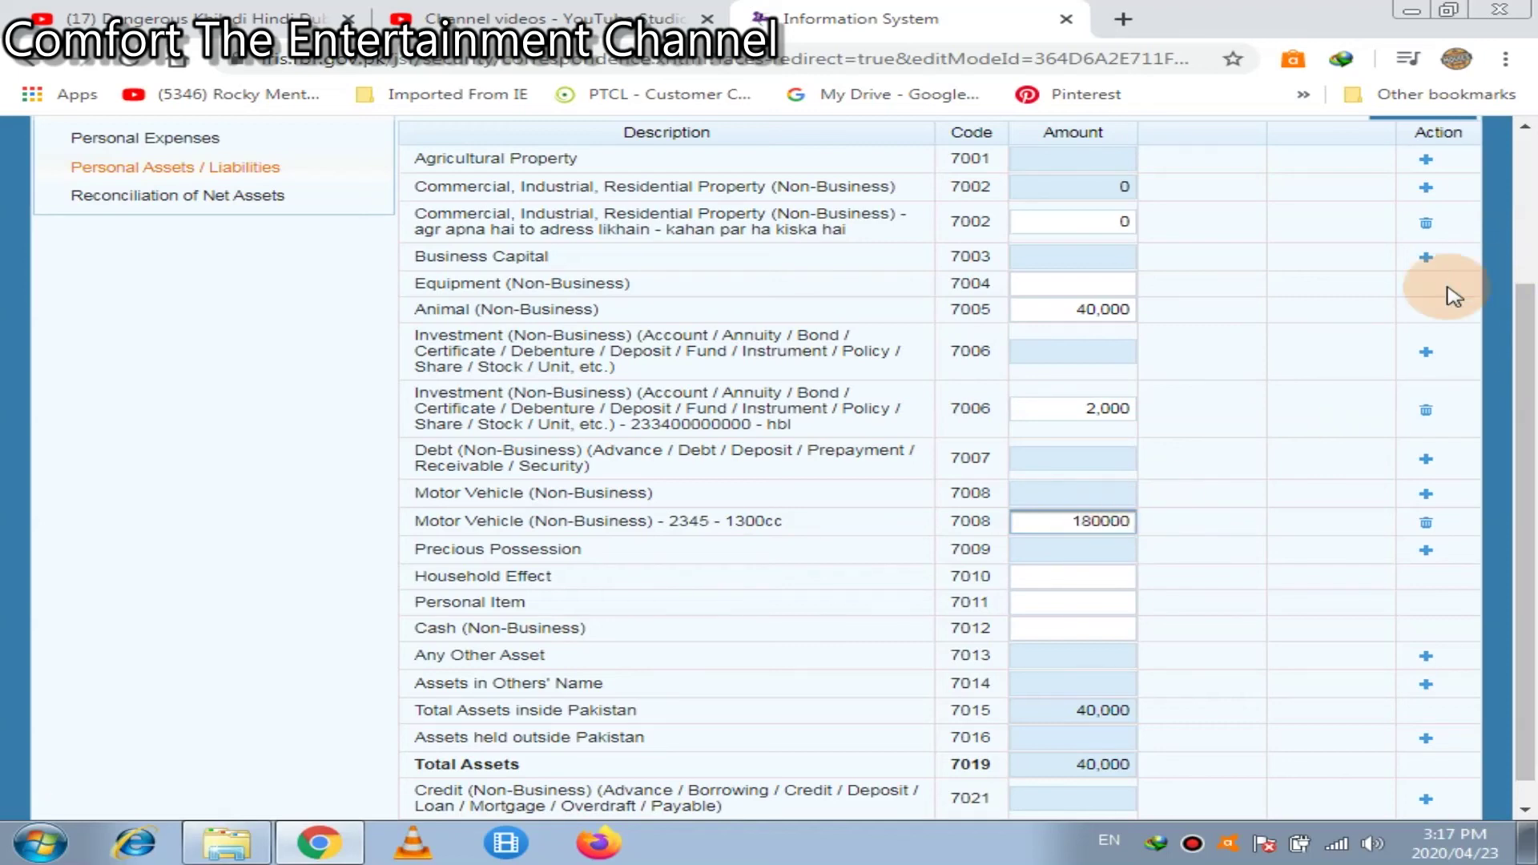
click(1526, 180)
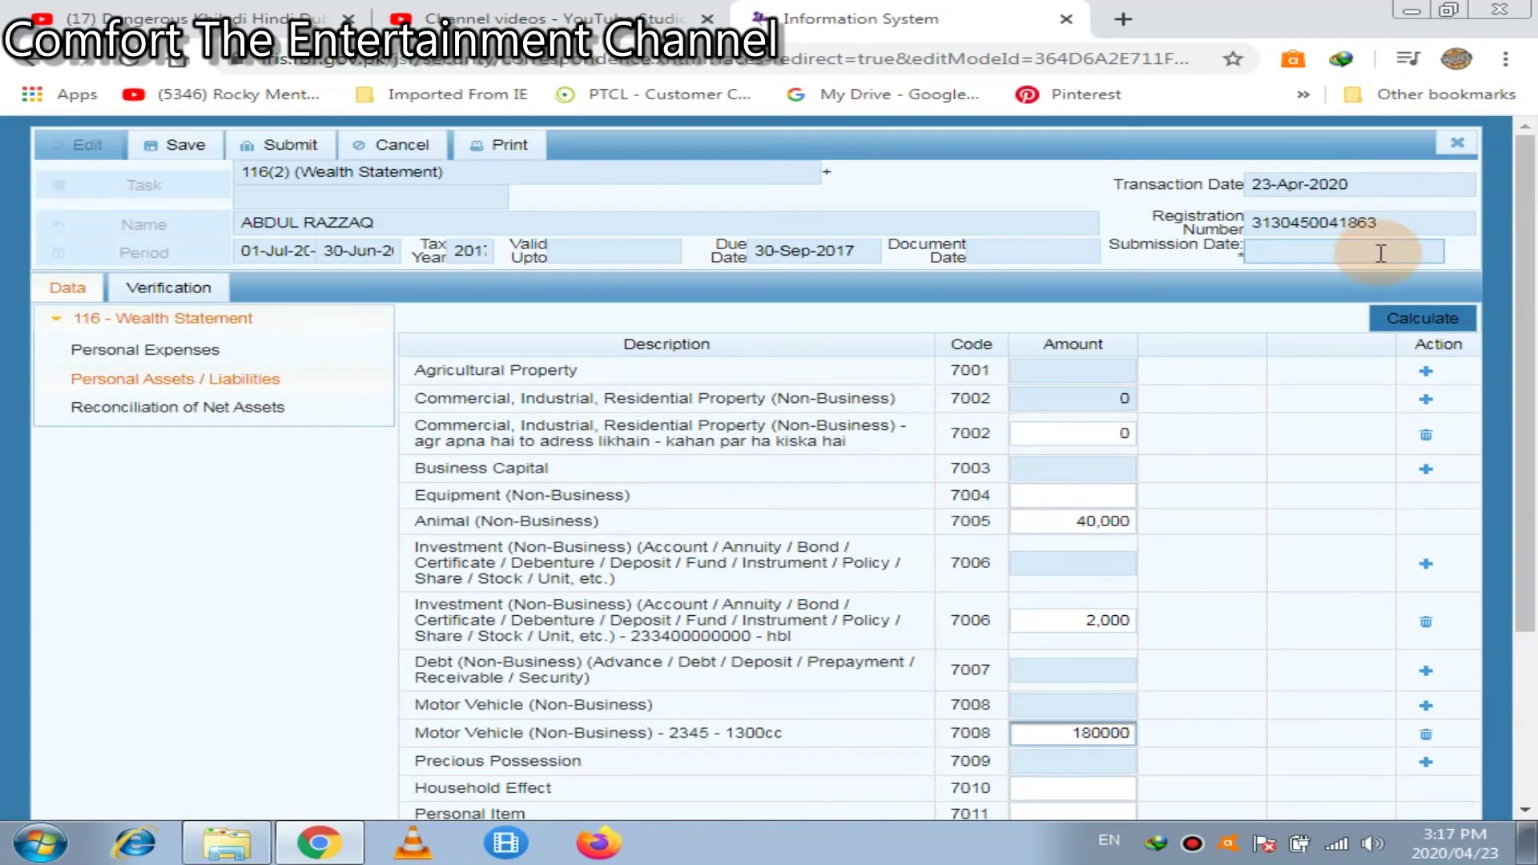
click(1416, 320)
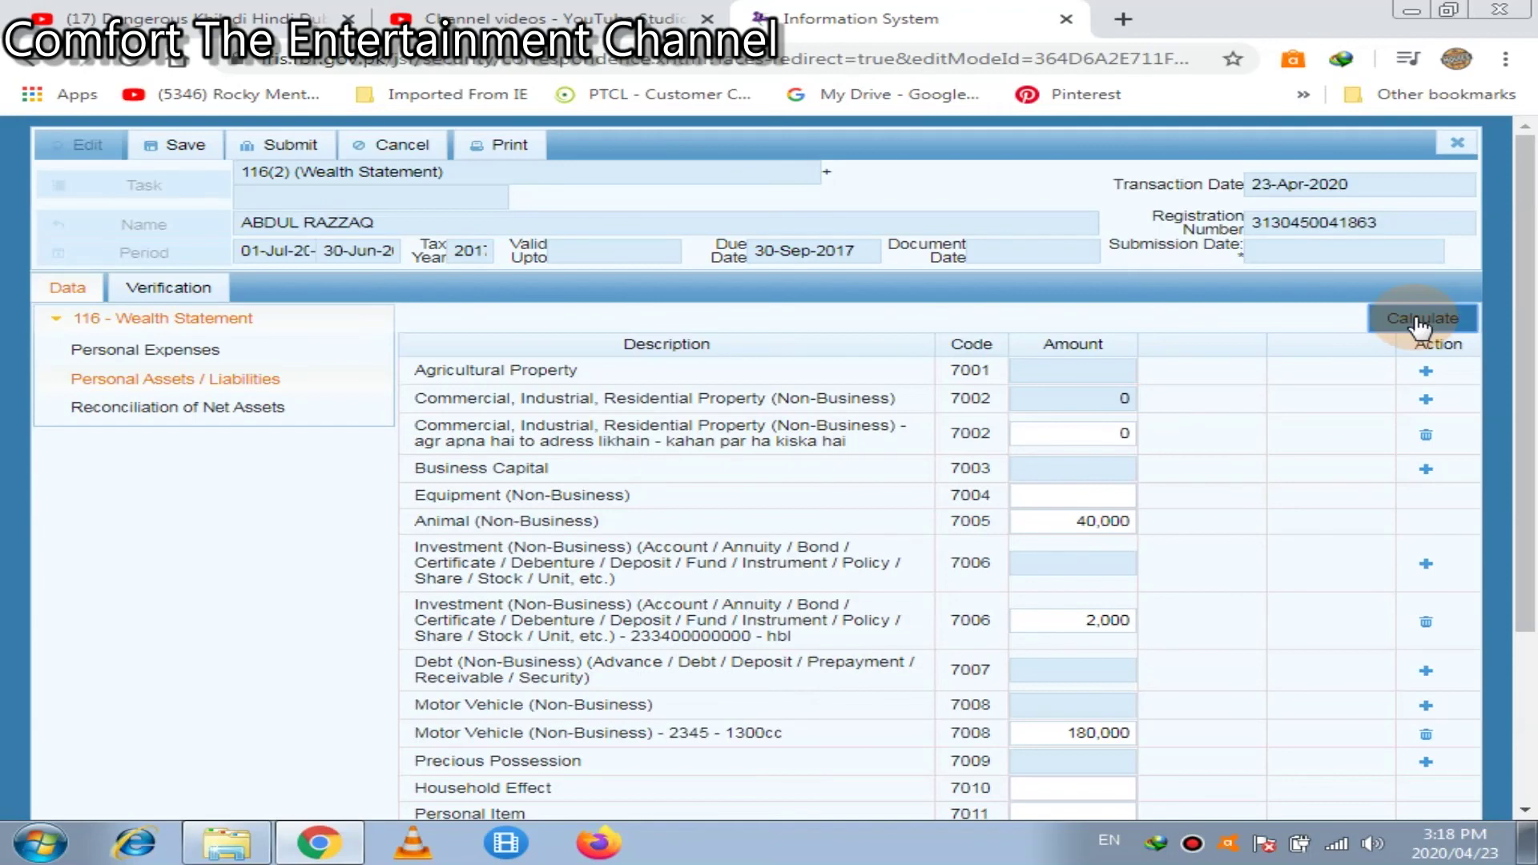
scroll(1419, 320, down, 3)
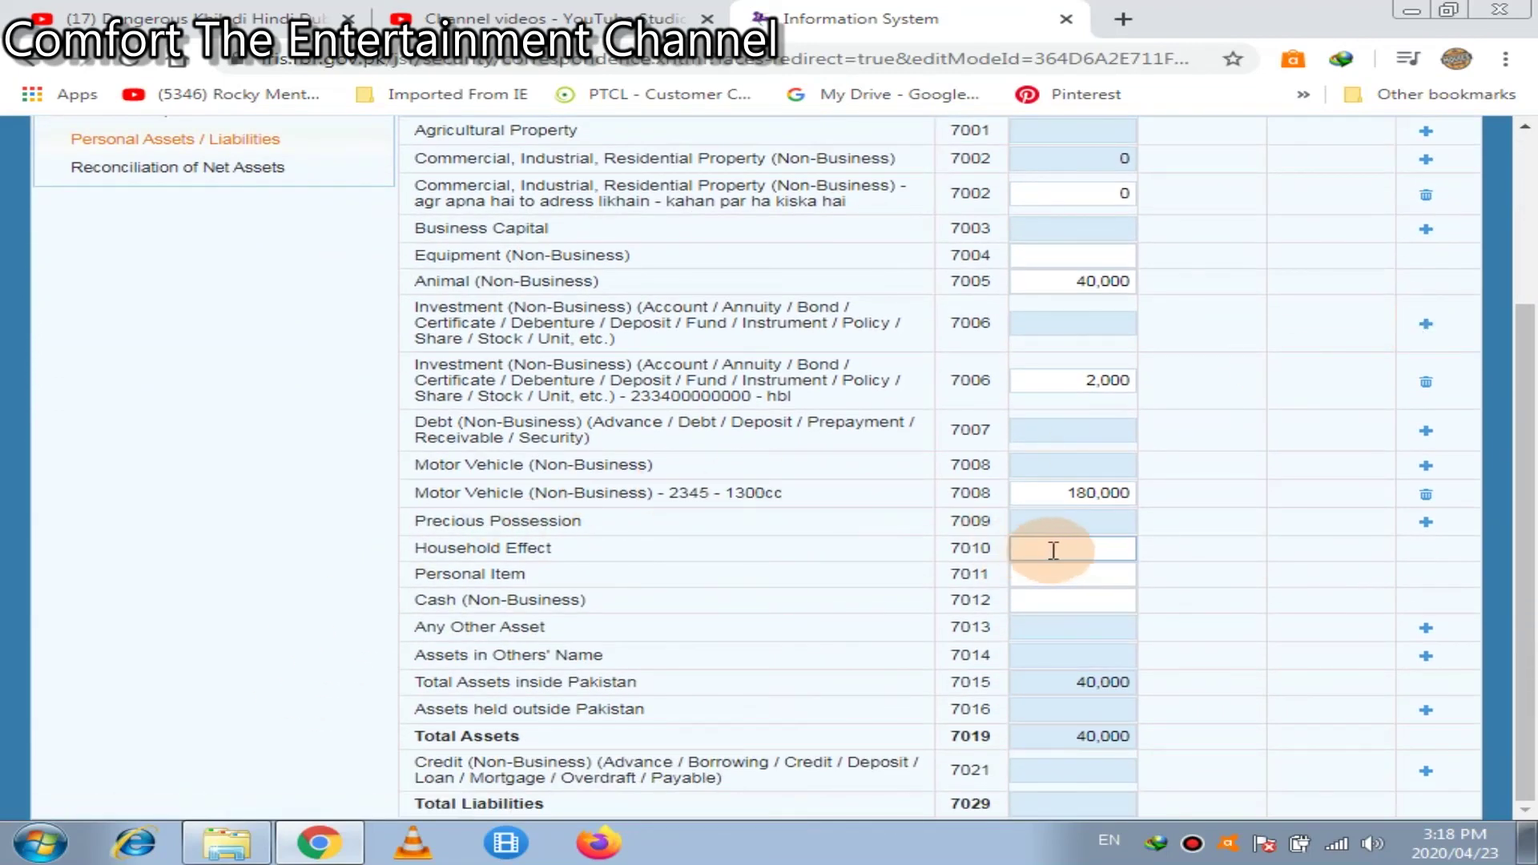
Set household effects to 0, personal items to 50,000 and cash to 178,000, then recalculate
click(1059, 549)
text(0)
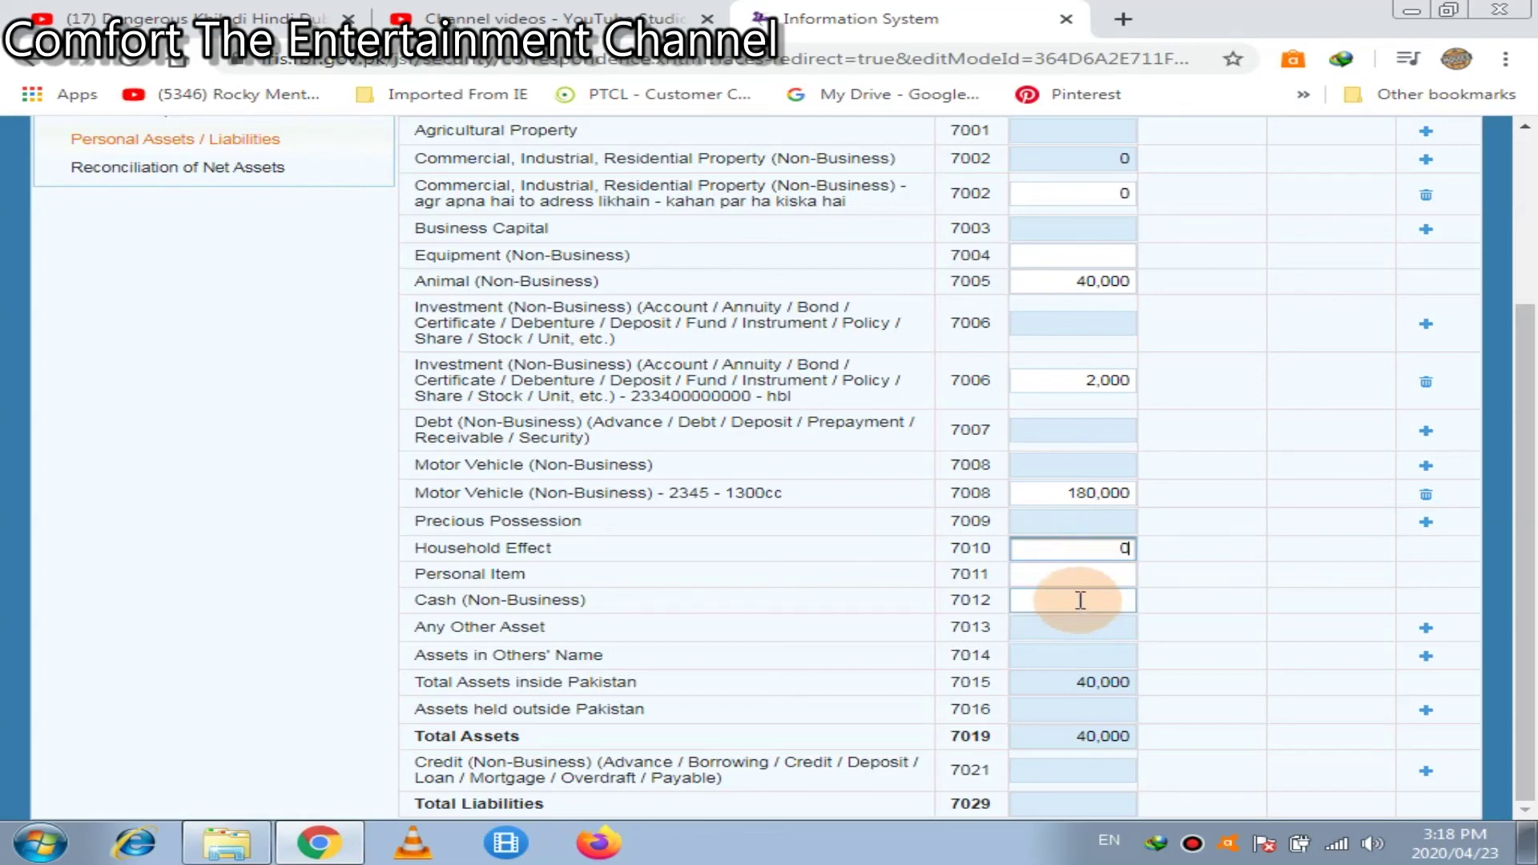
click(1080, 576)
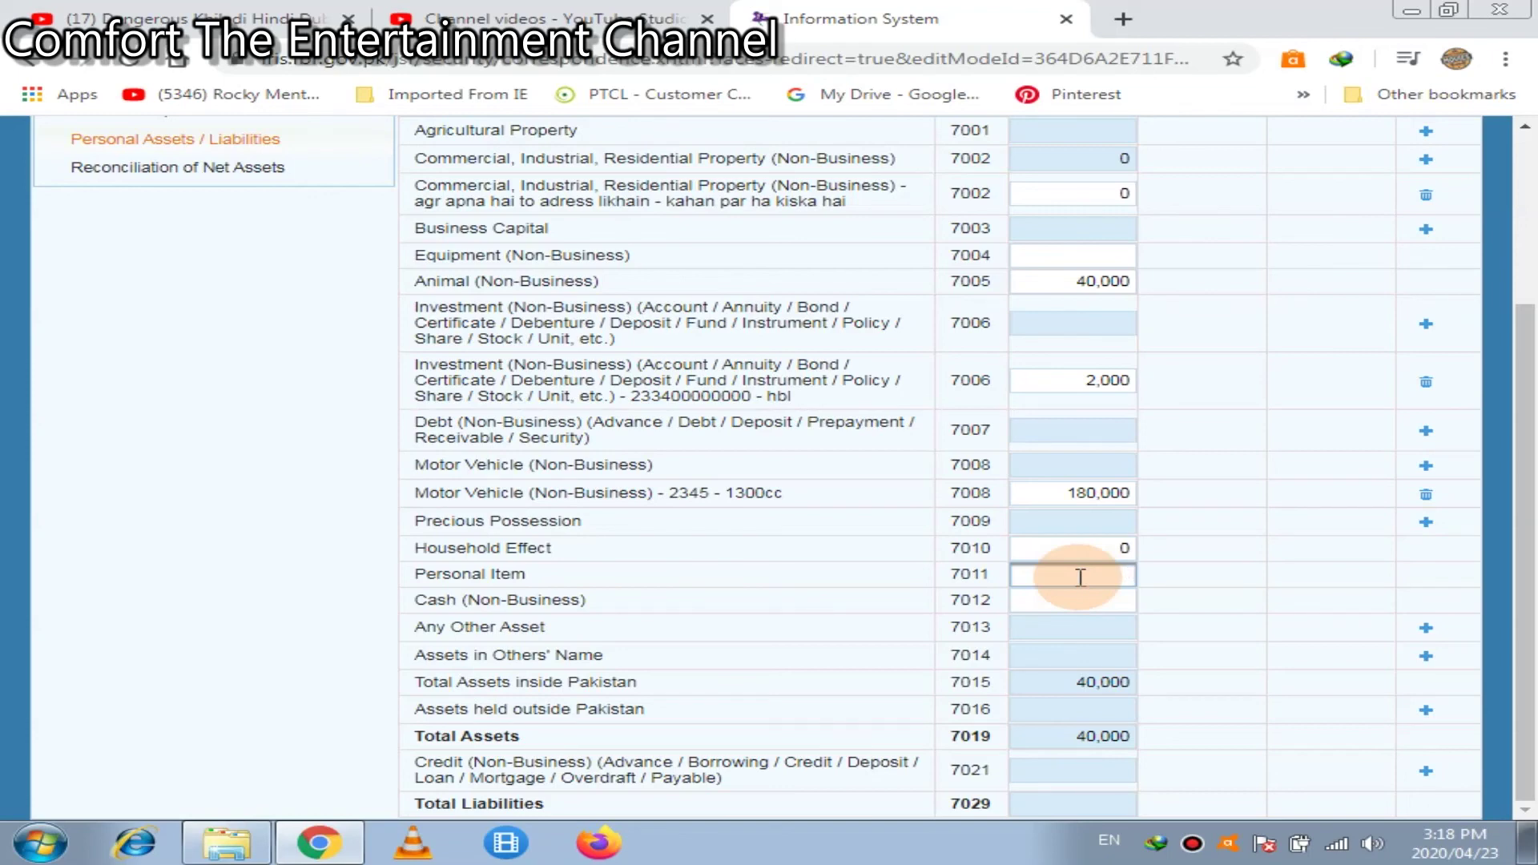
text(150000)
click(1083, 599)
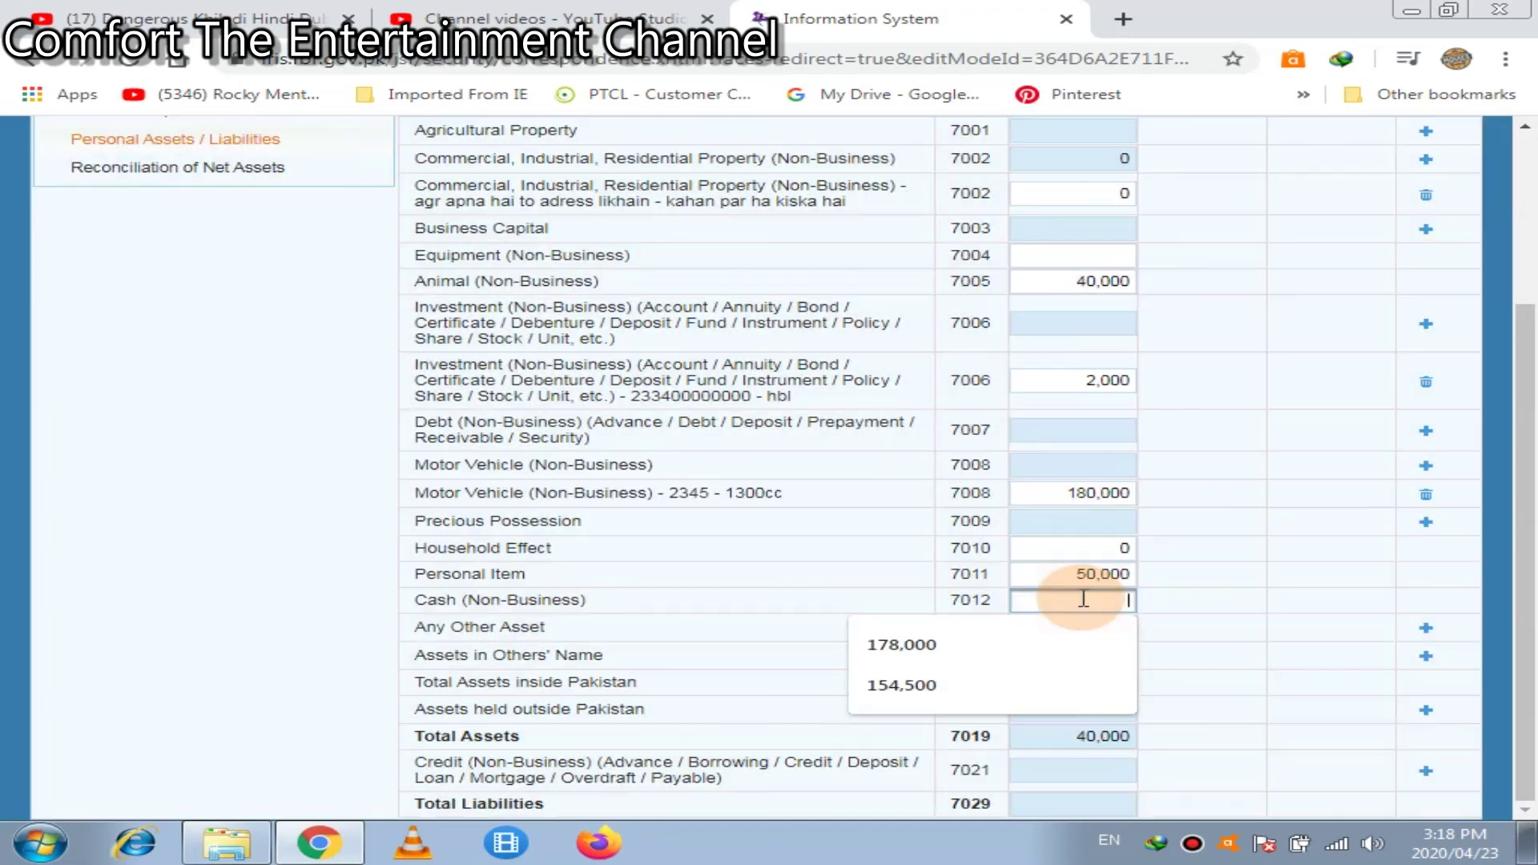
click(1015, 641)
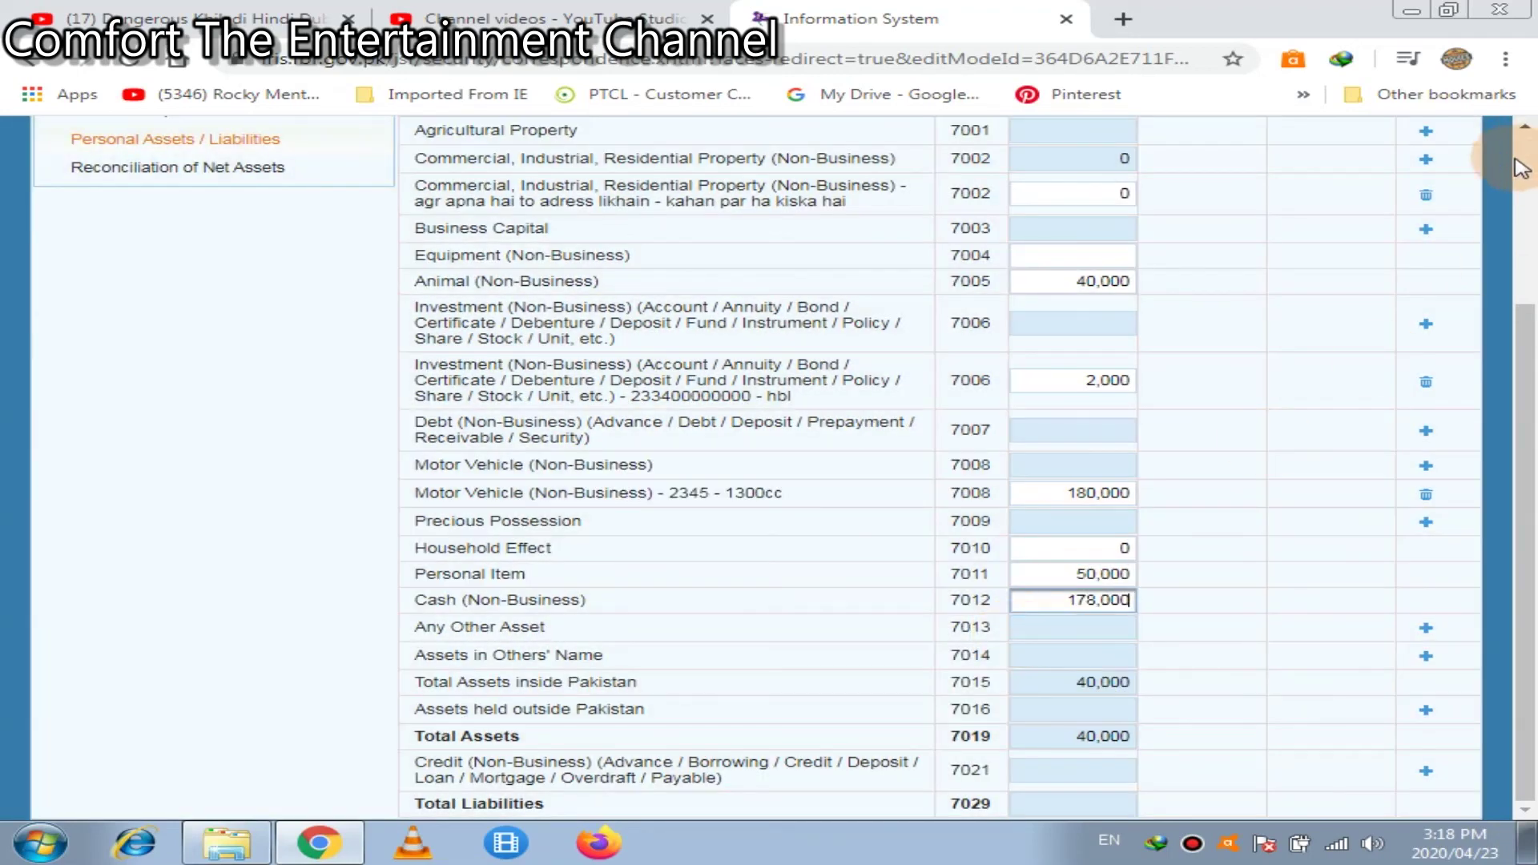
click(1521, 157)
click(1424, 318)
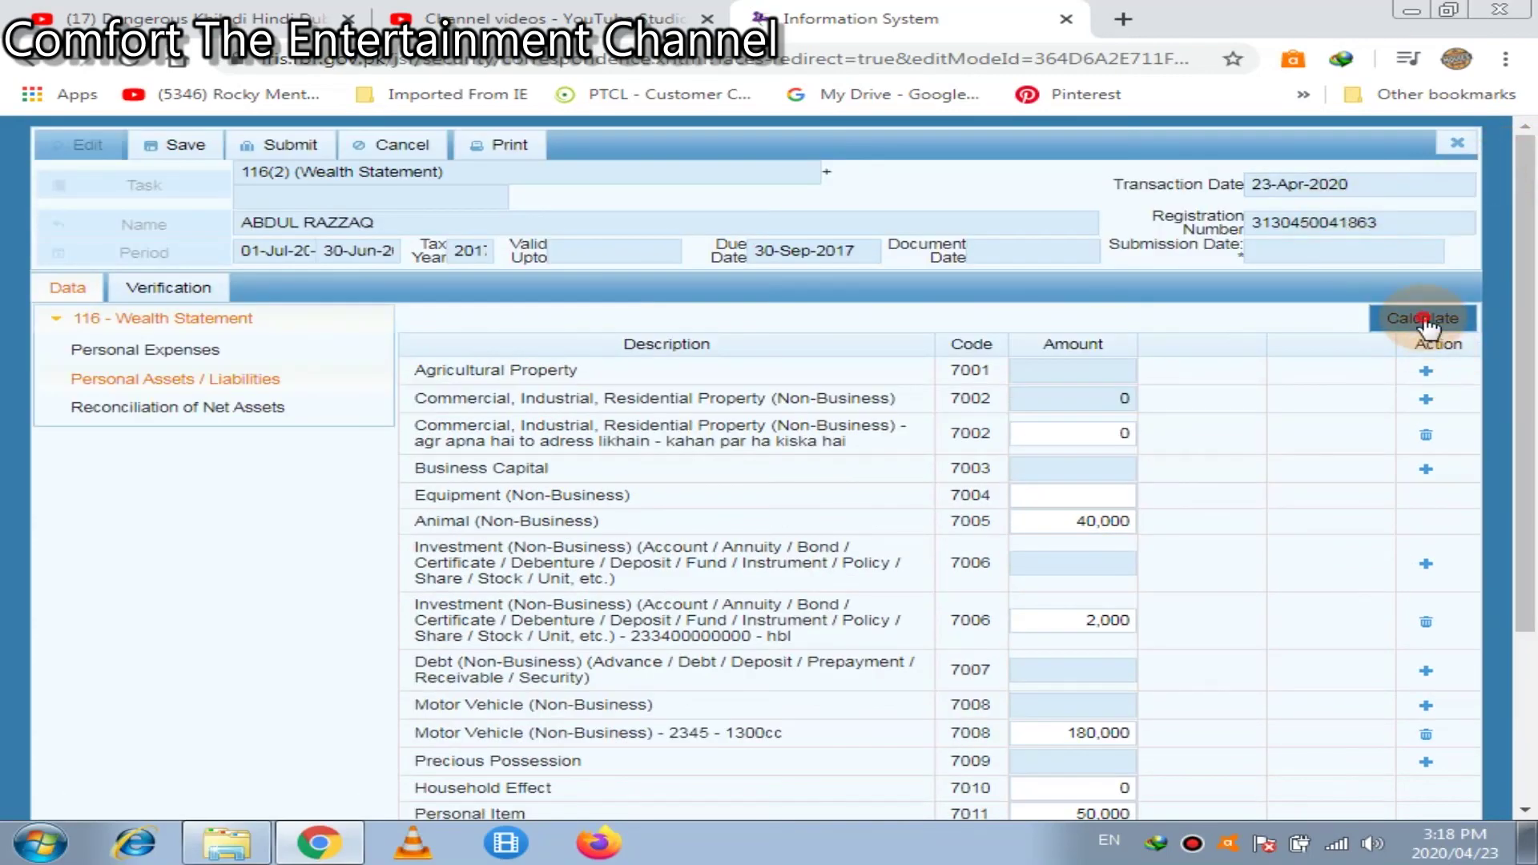
click(1522, 725)
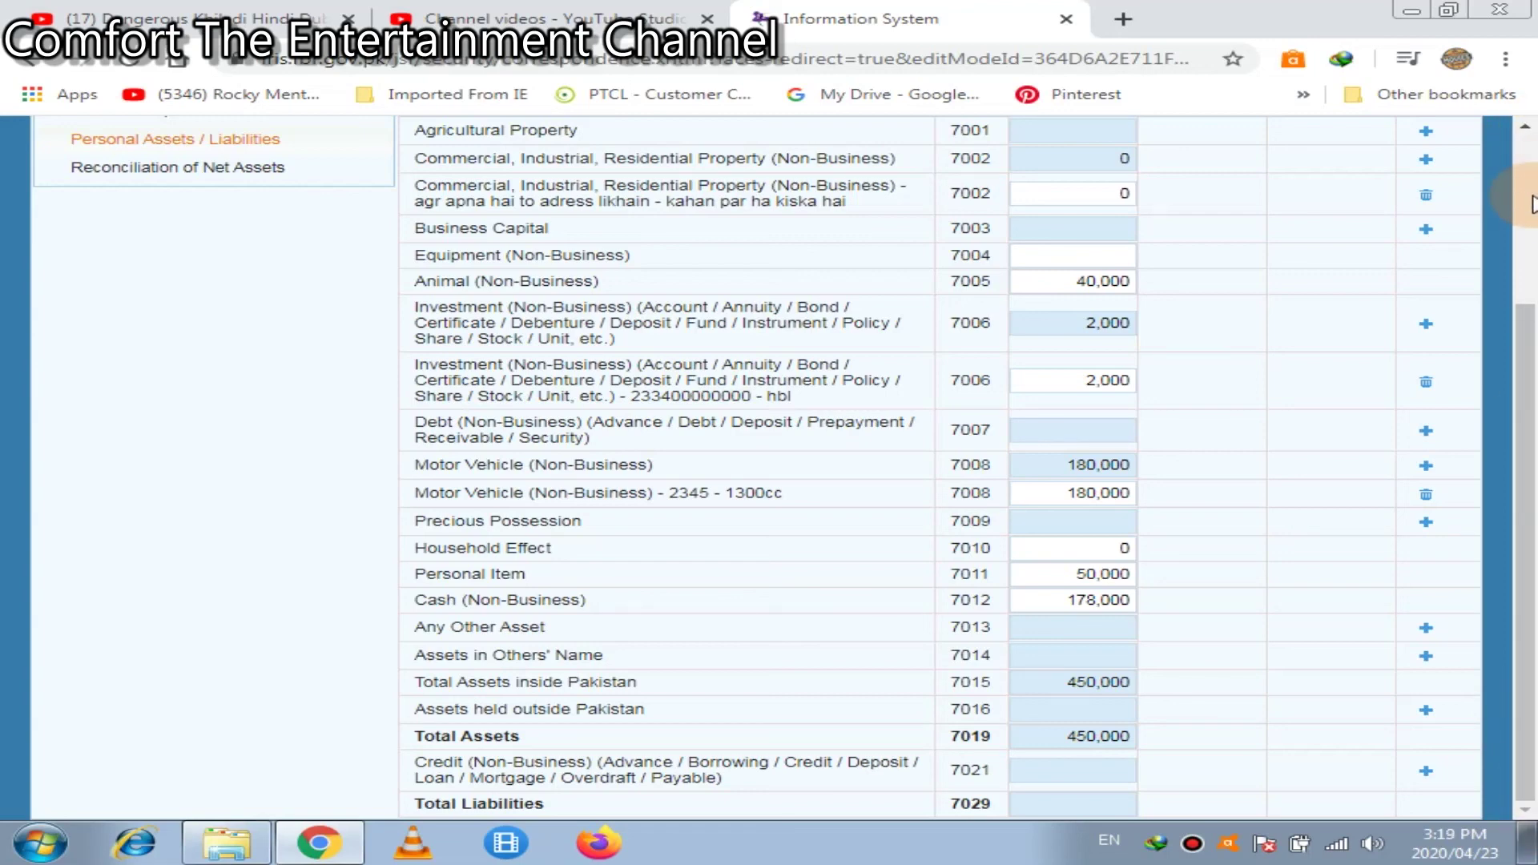
In Reconciliation of Net Assets, enter 929,000 as income subject to normal tax (7031)
click(152, 167)
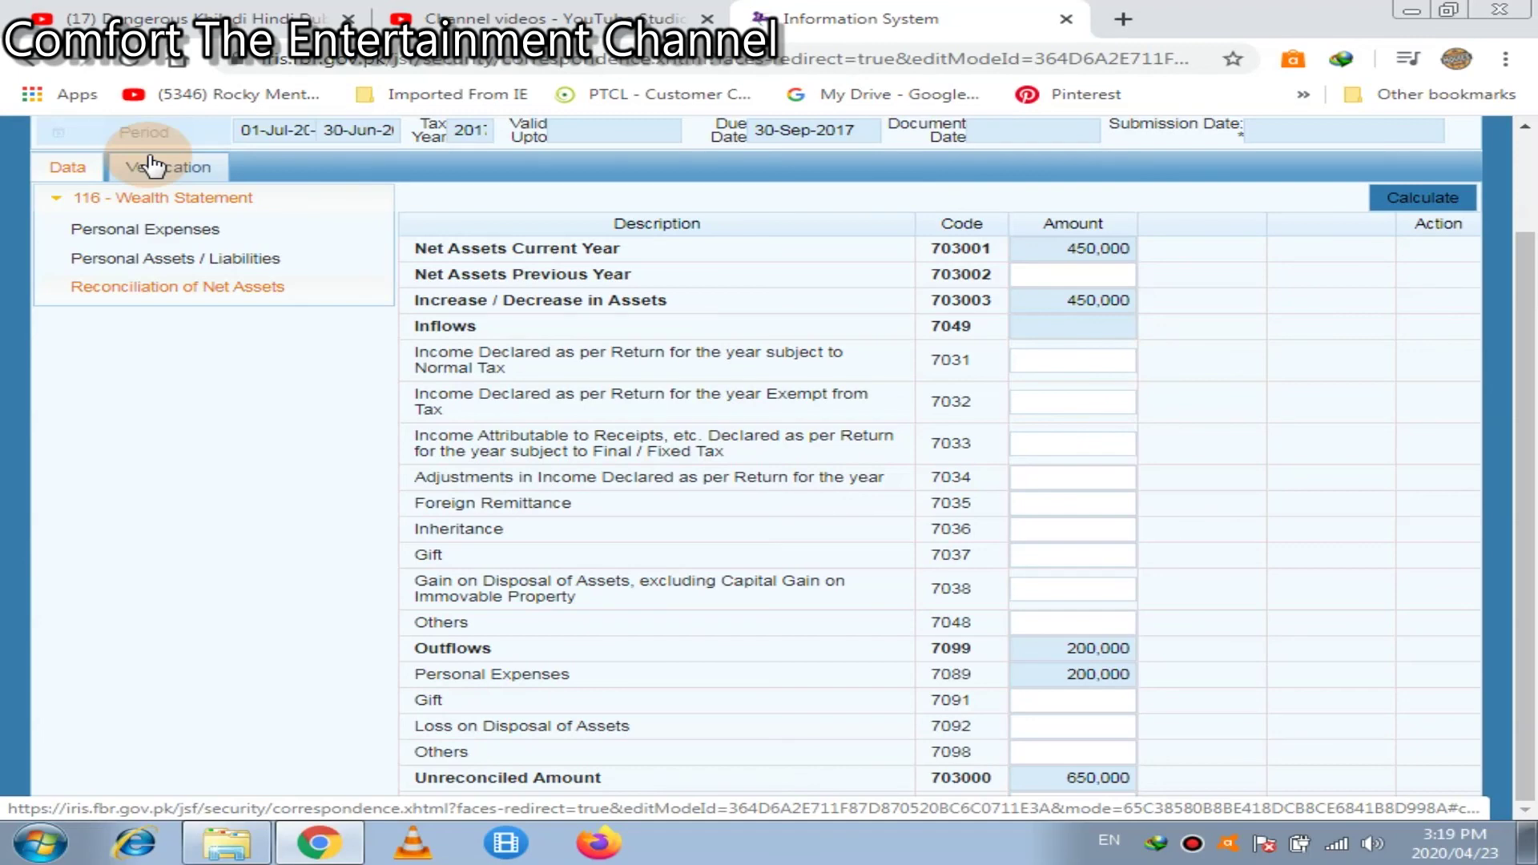
click(1077, 334)
click(1078, 350)
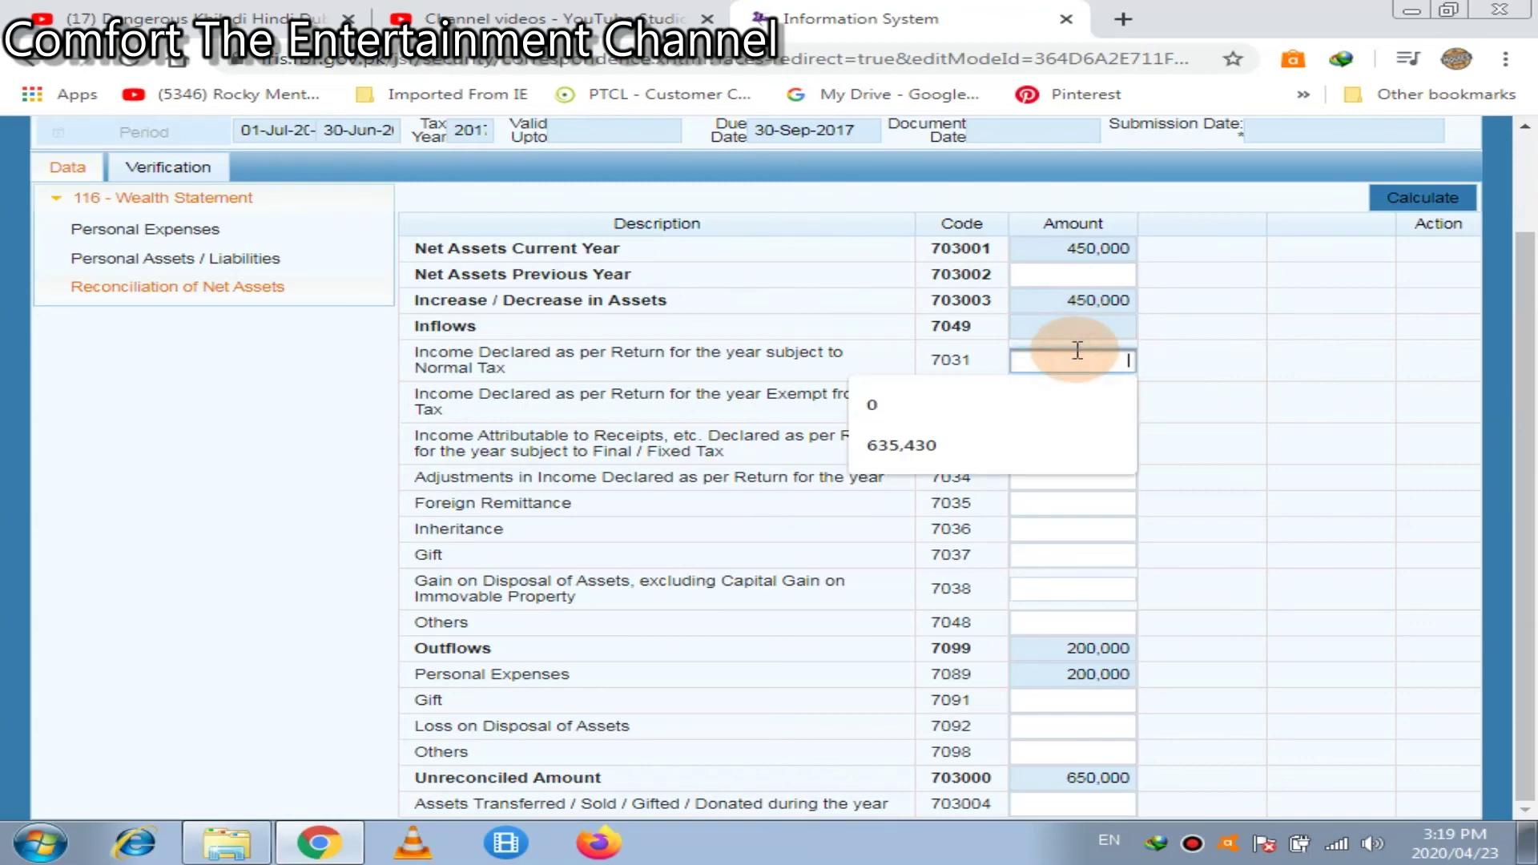
text(92)
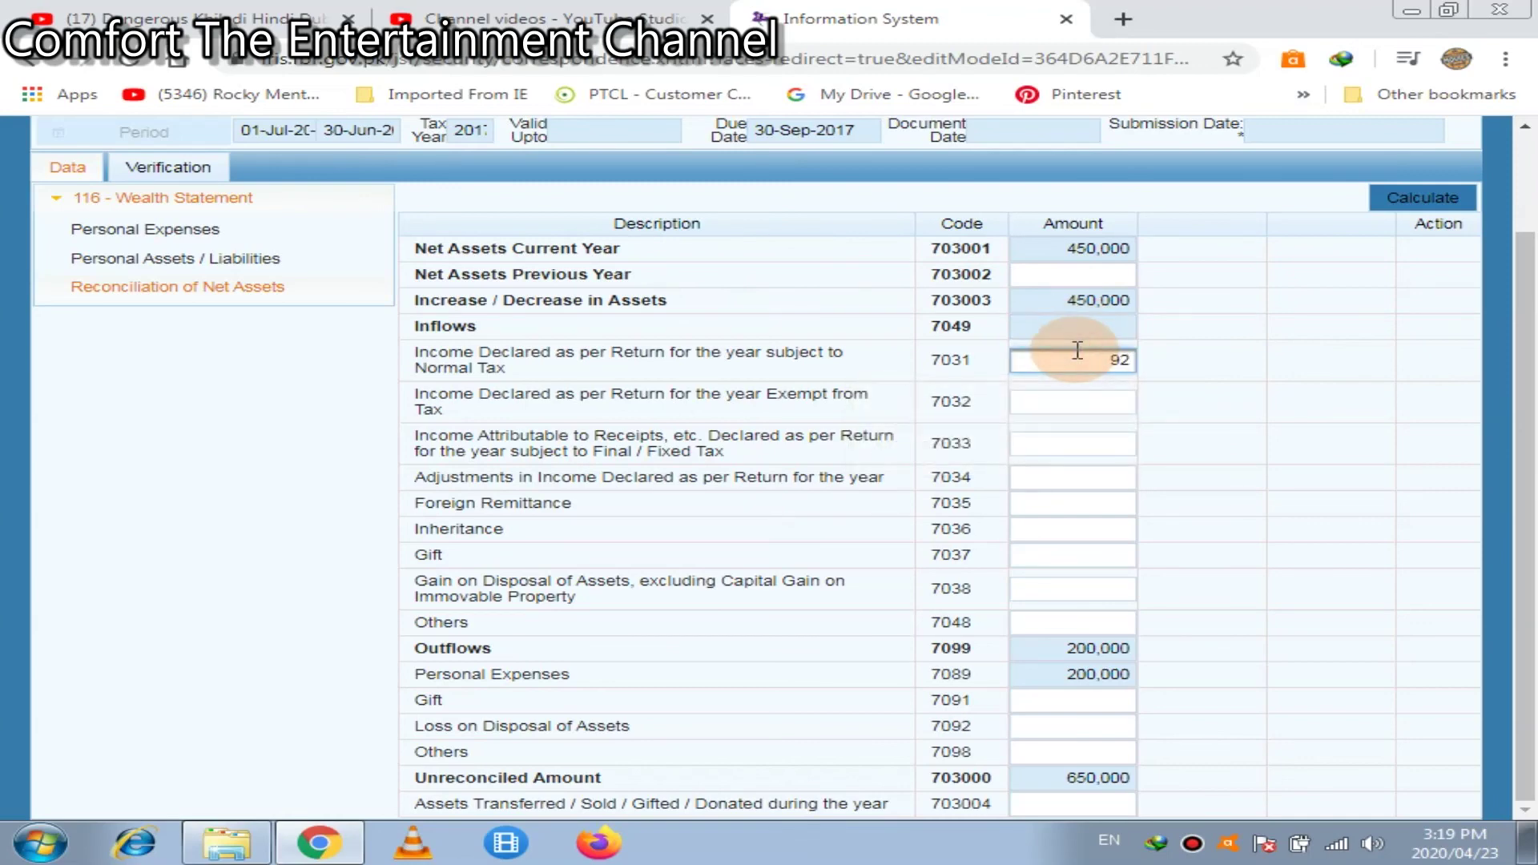
text(9000)
click(1403, 198)
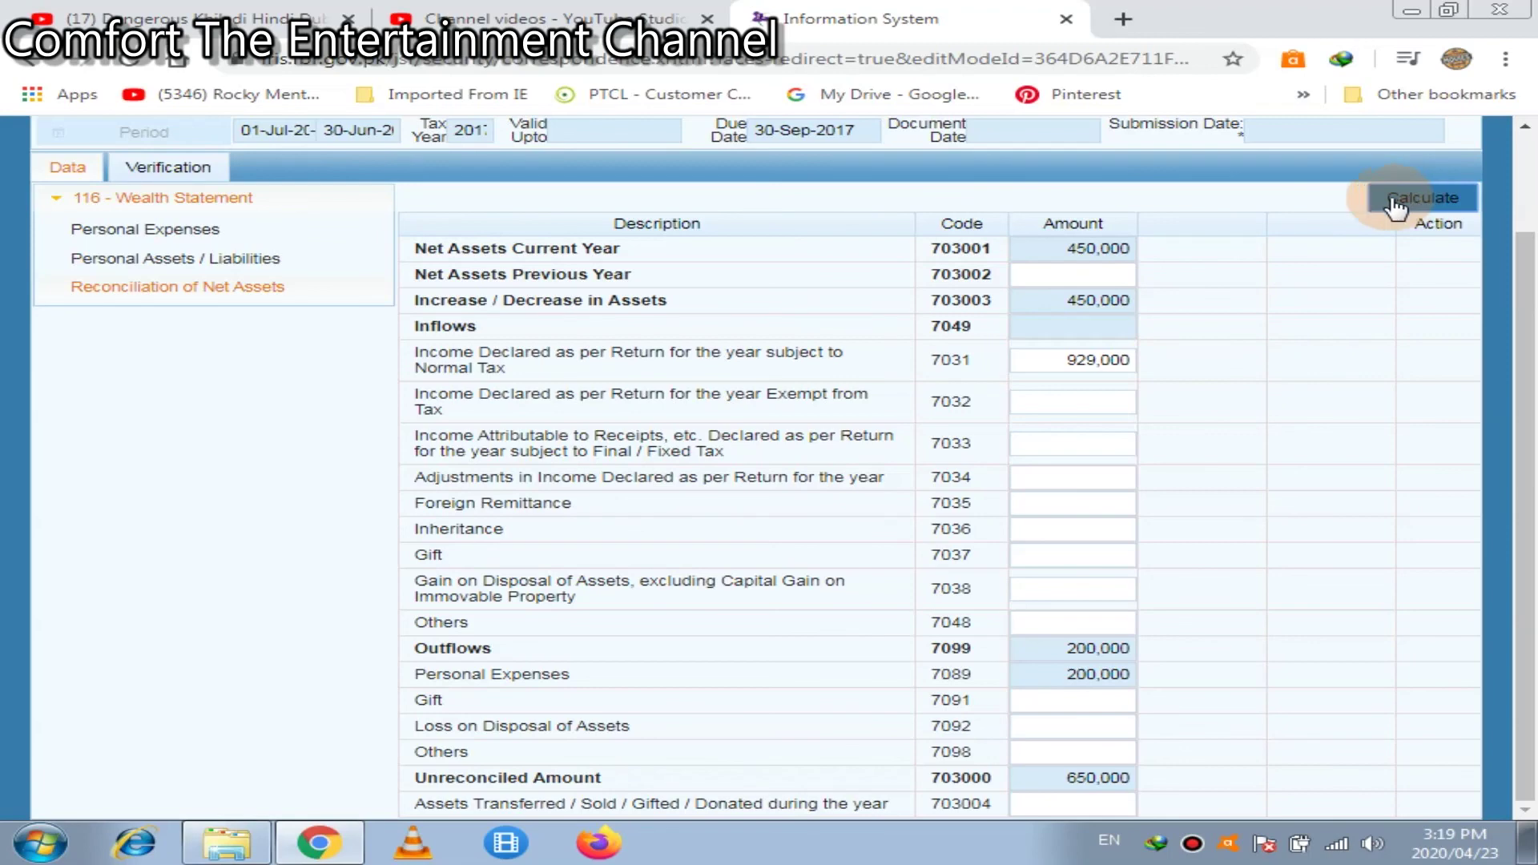
Recalculate the reconciliation and select the resulting -279,000 unreconciled amount
triple_click(770, 358)
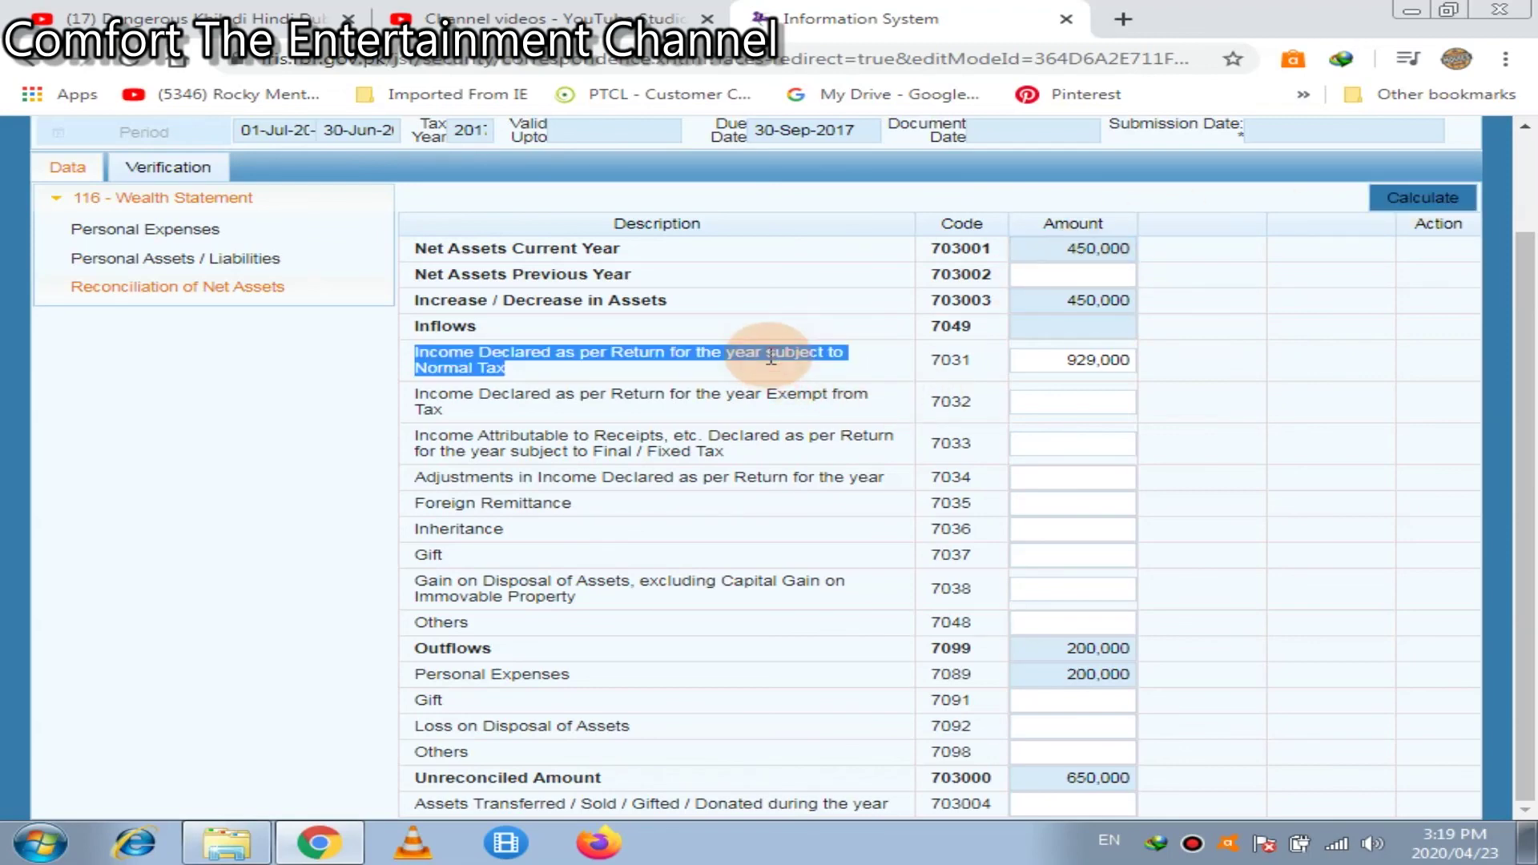
click(1088, 401)
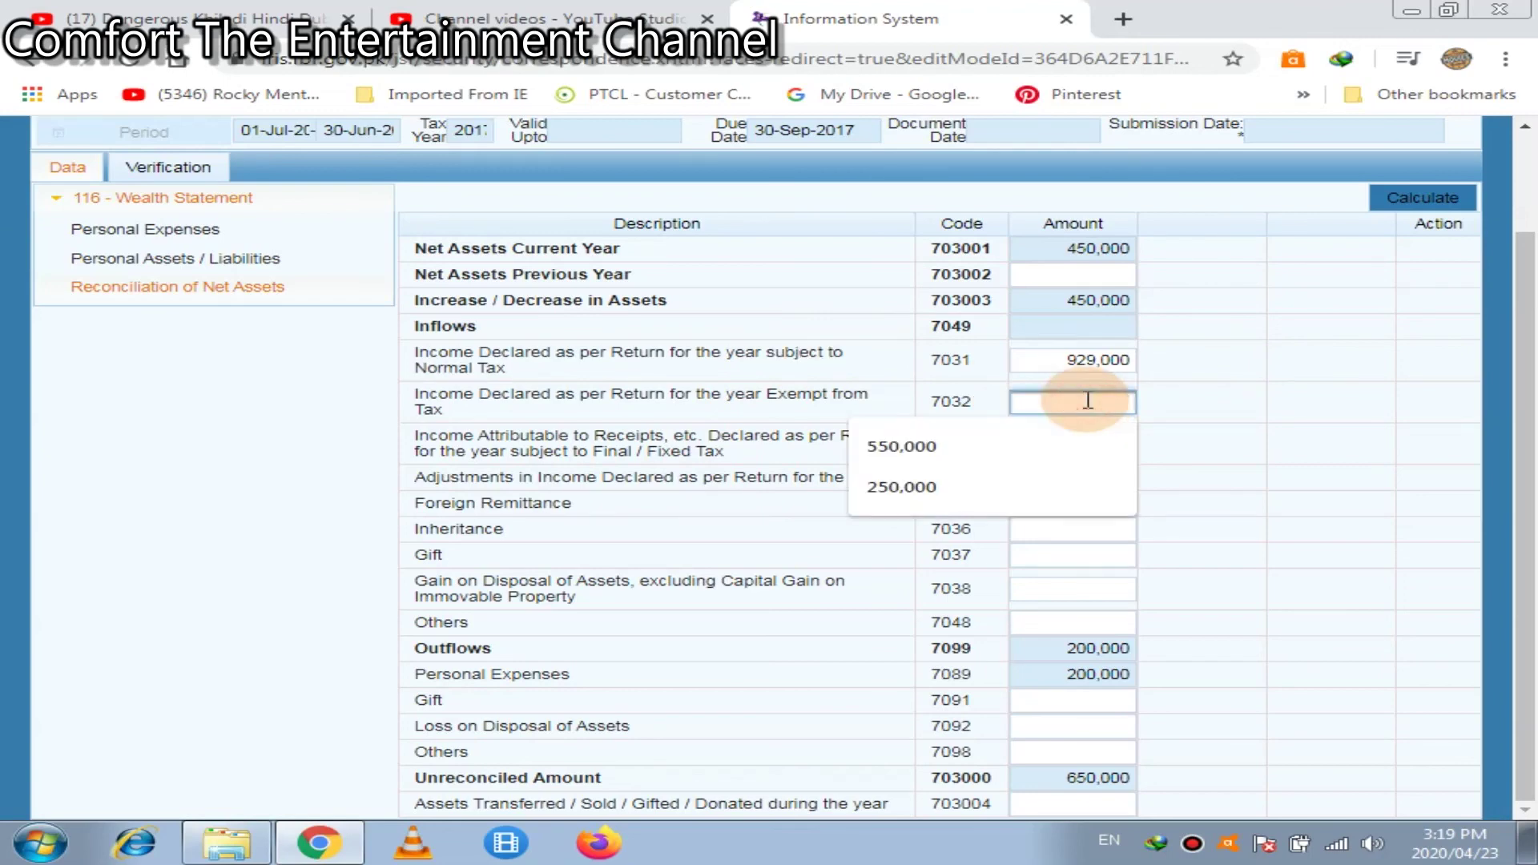
click(1315, 440)
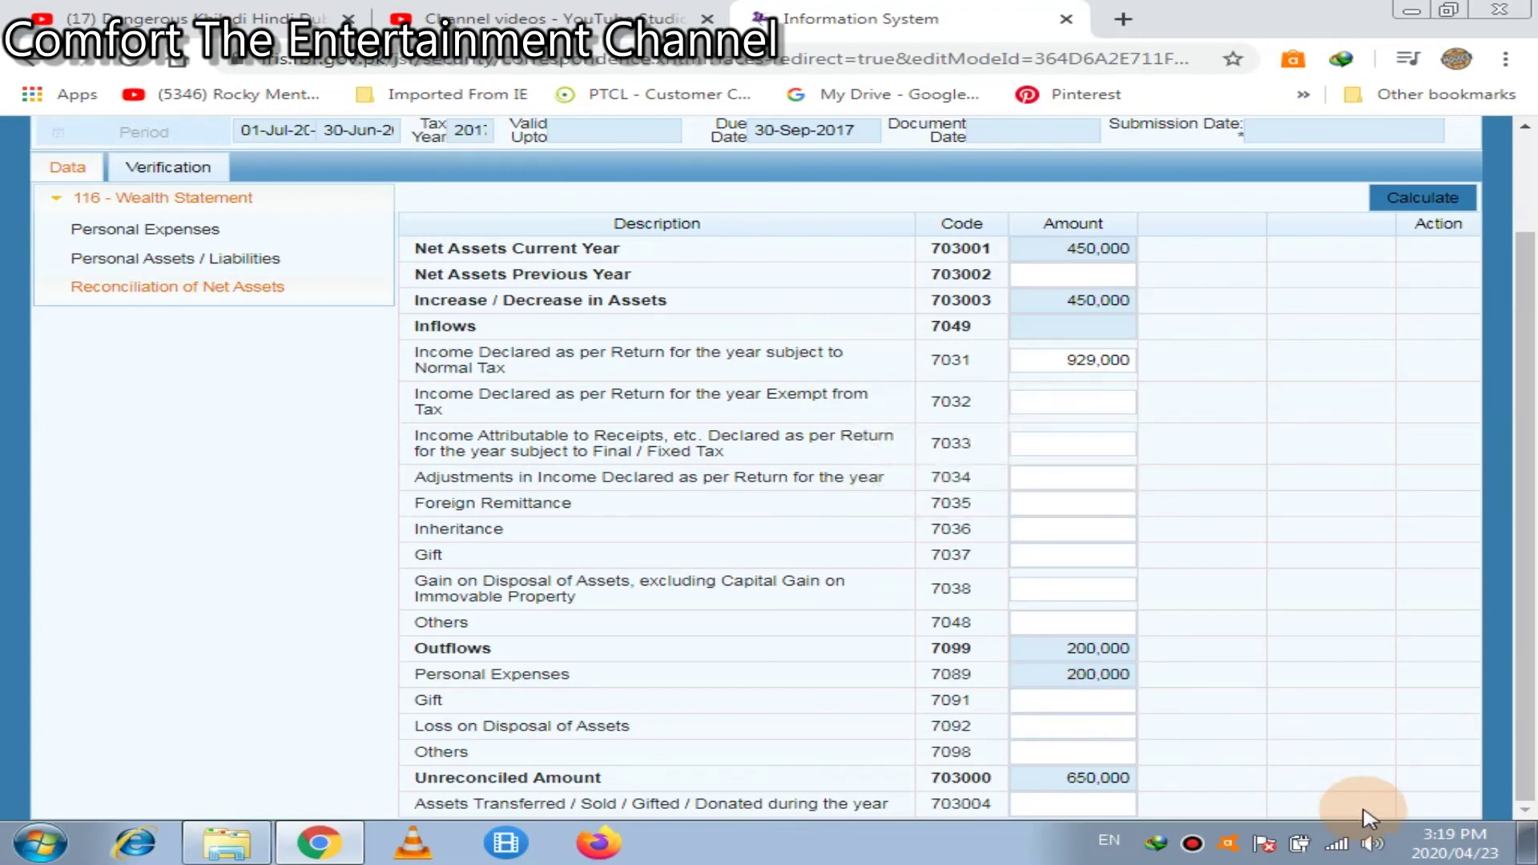
click(1435, 200)
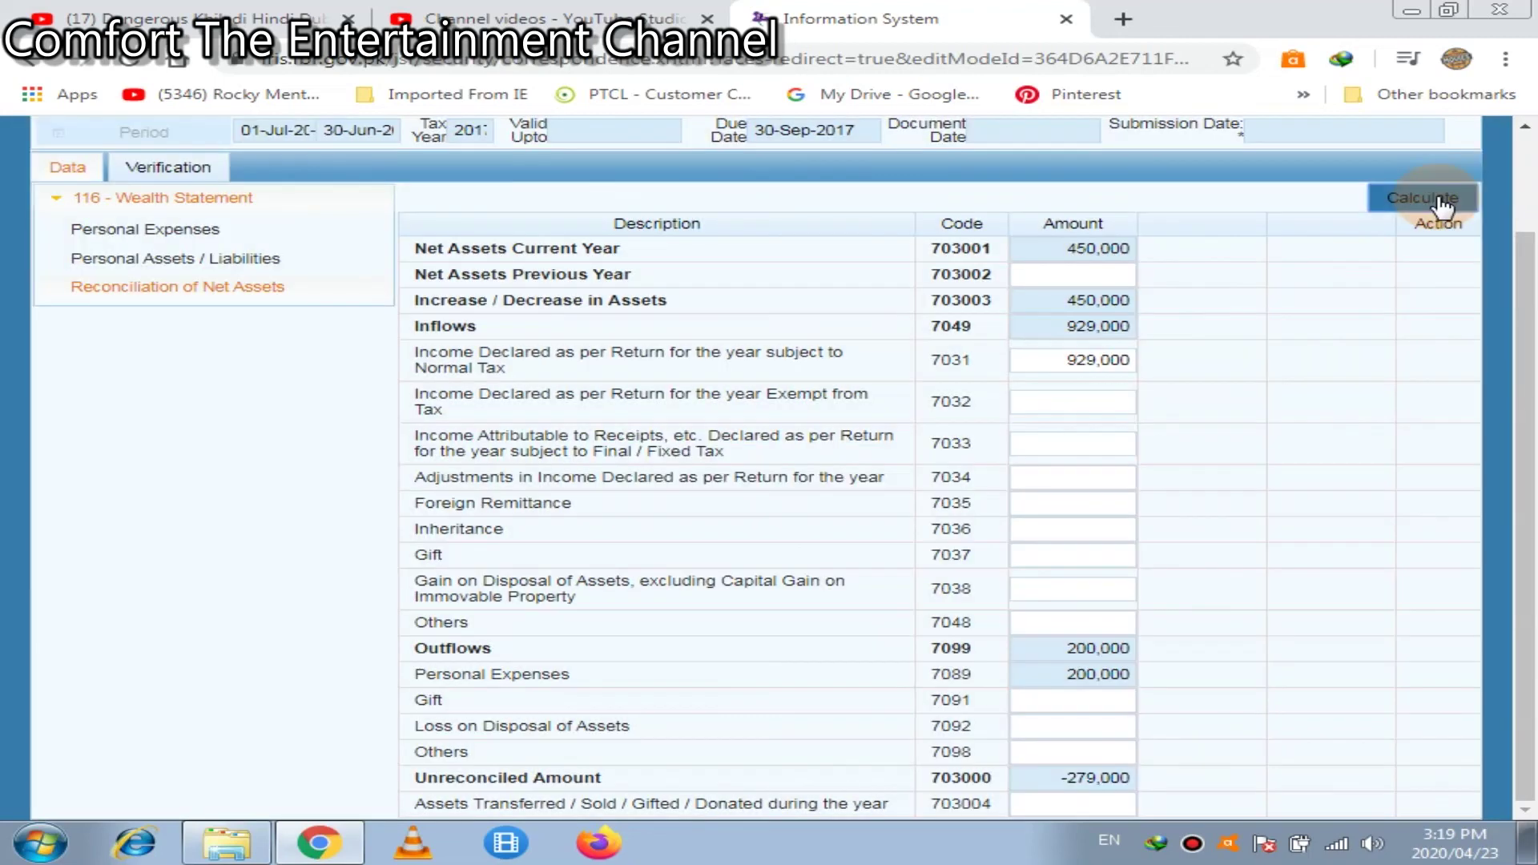
click(1440, 205)
click(1061, 781)
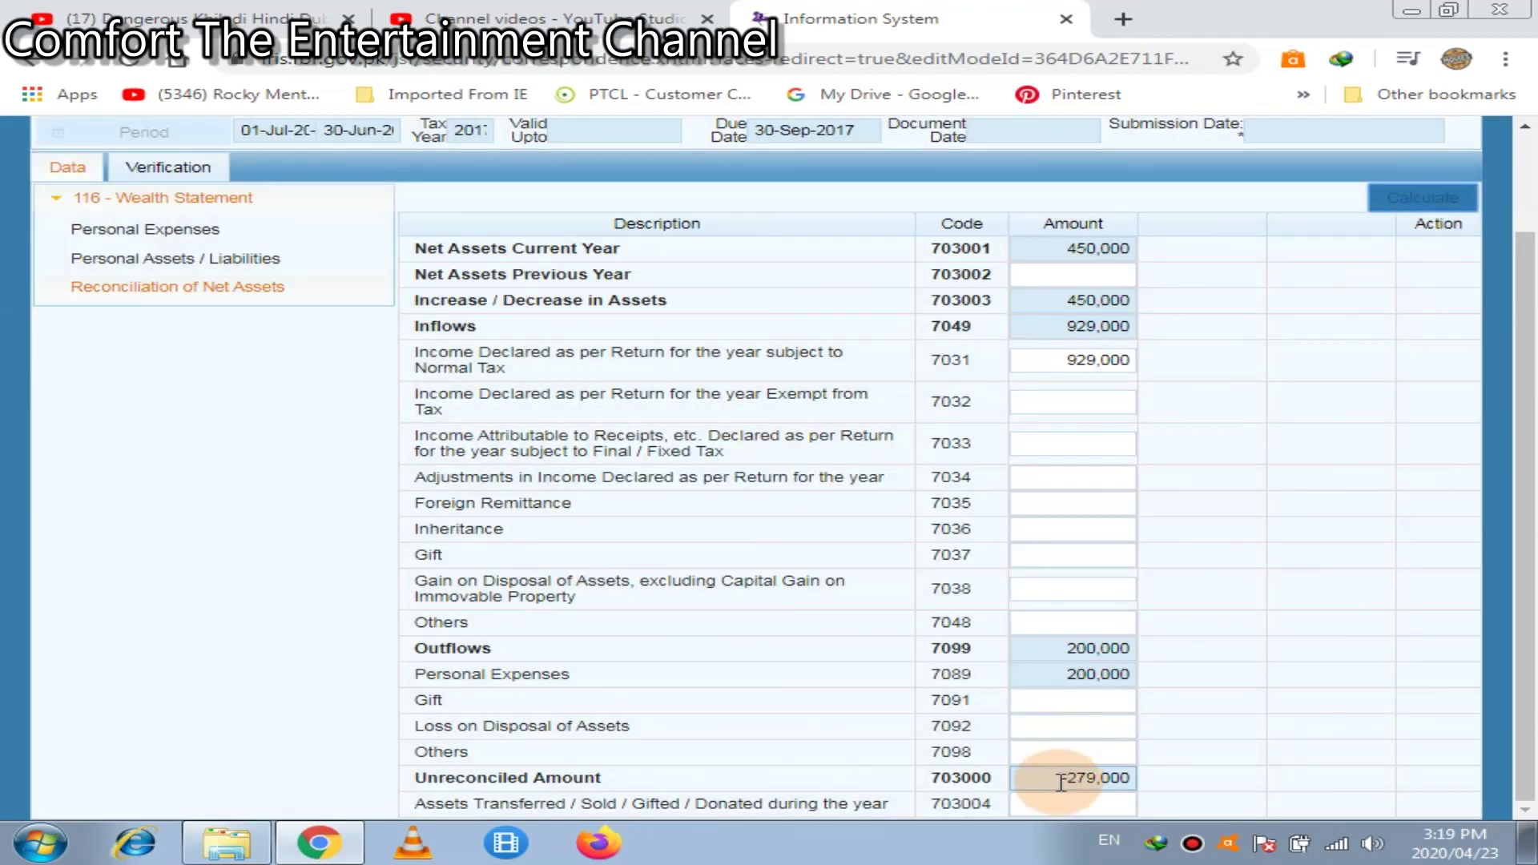
double_click(1061, 780)
key(ctrl+c)
Copy the -279,000 unreconciled amount into Net Assets Previous Year (703002)
right_click(1062, 781)
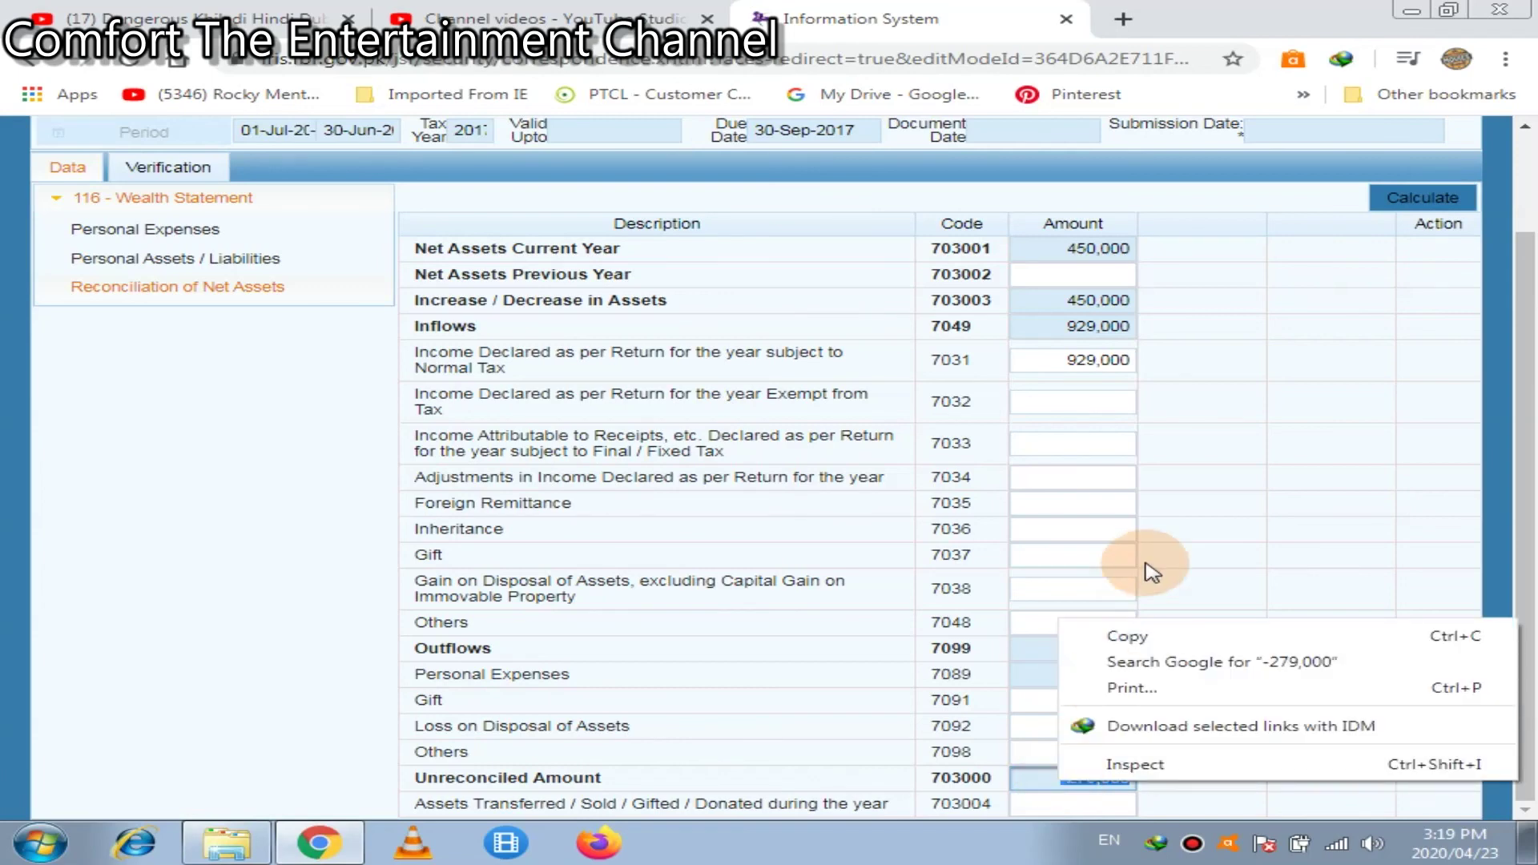
click(1129, 636)
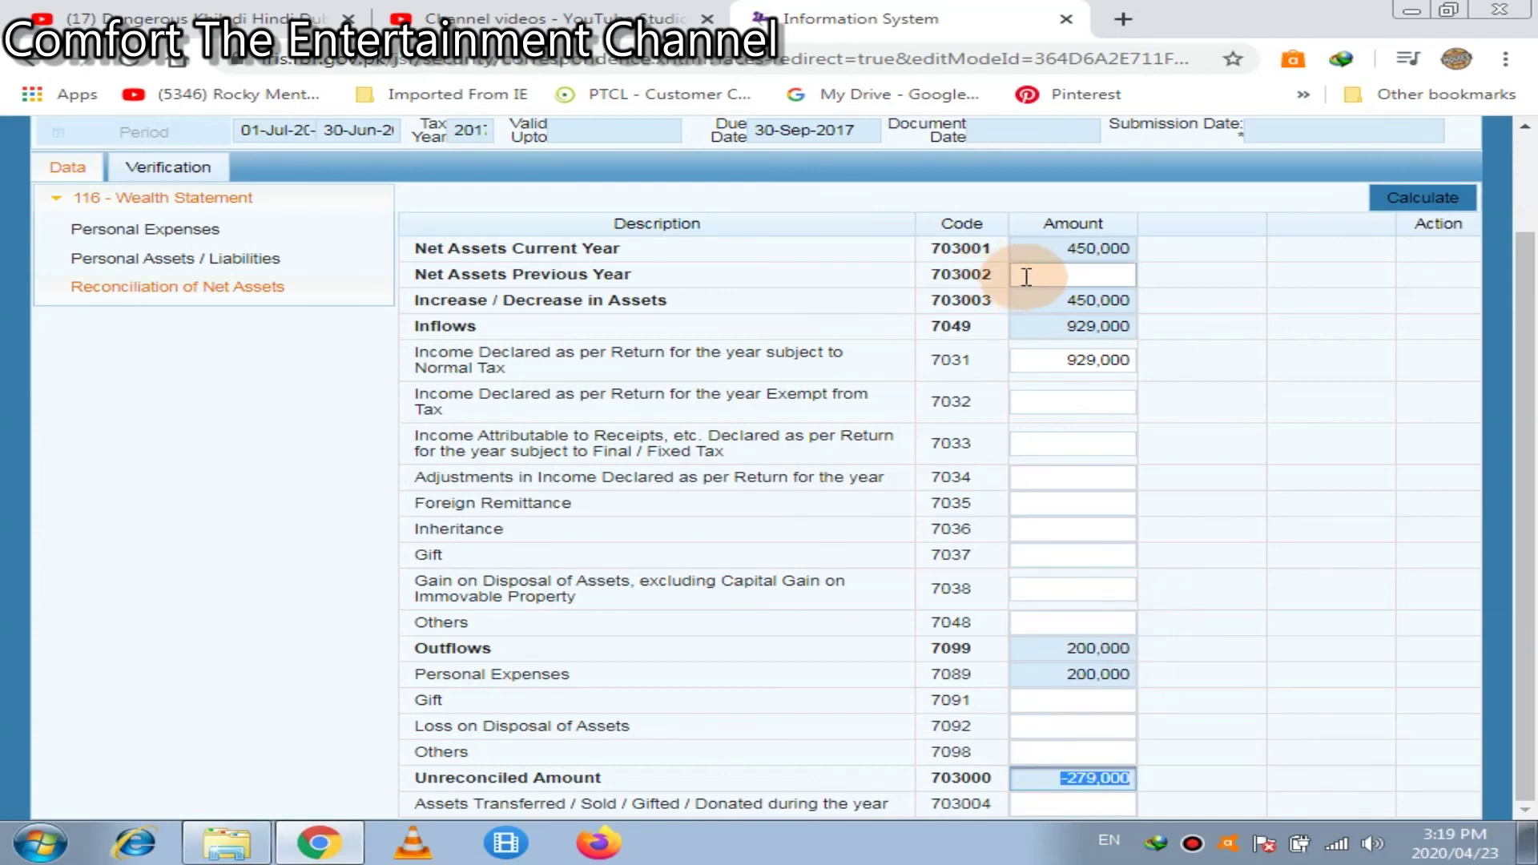
click(1026, 276)
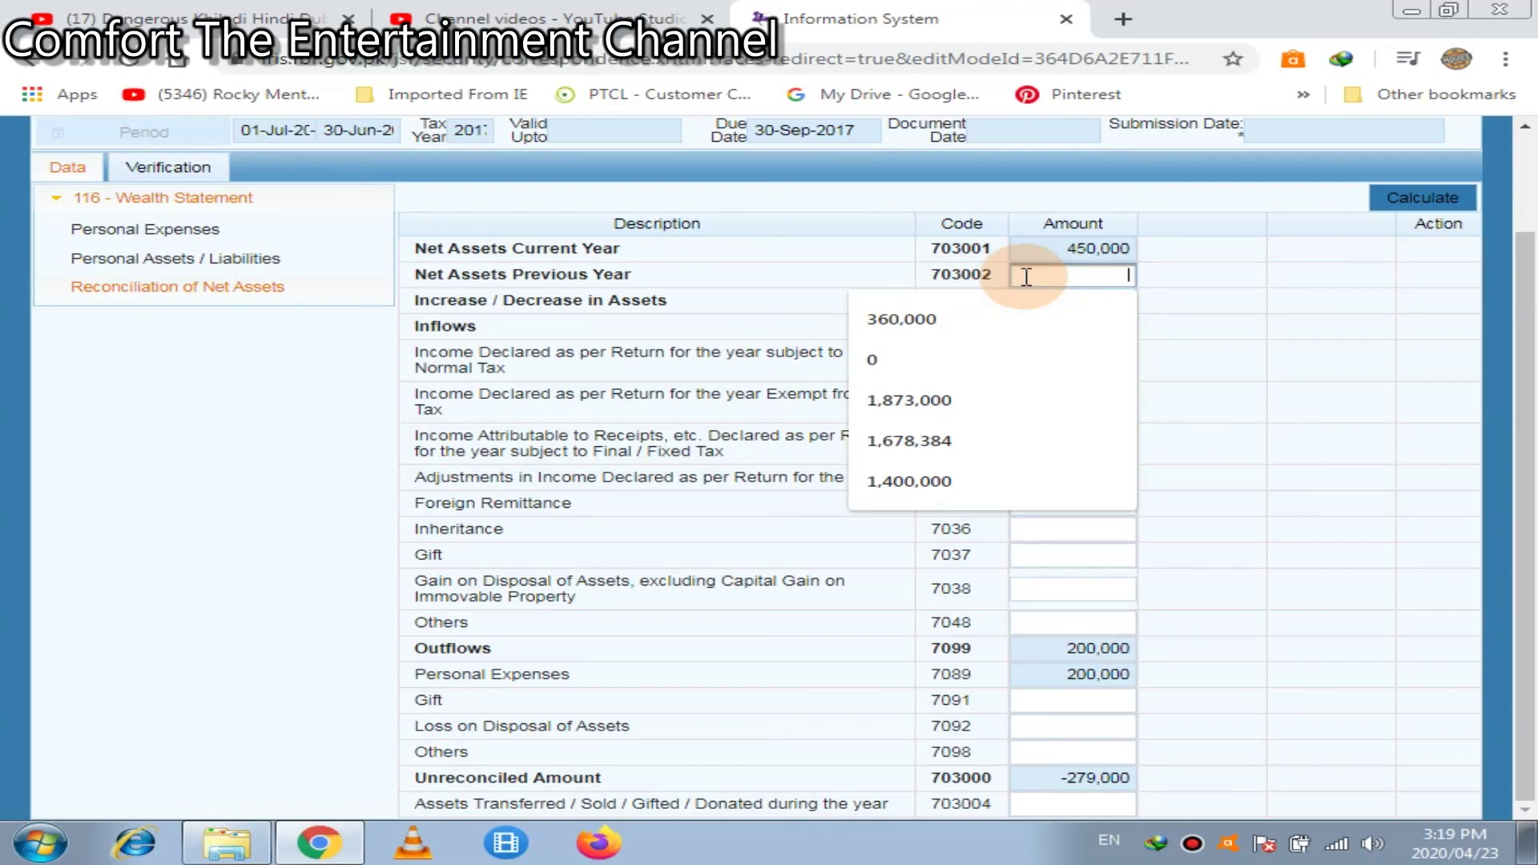
key(ctrl+v)
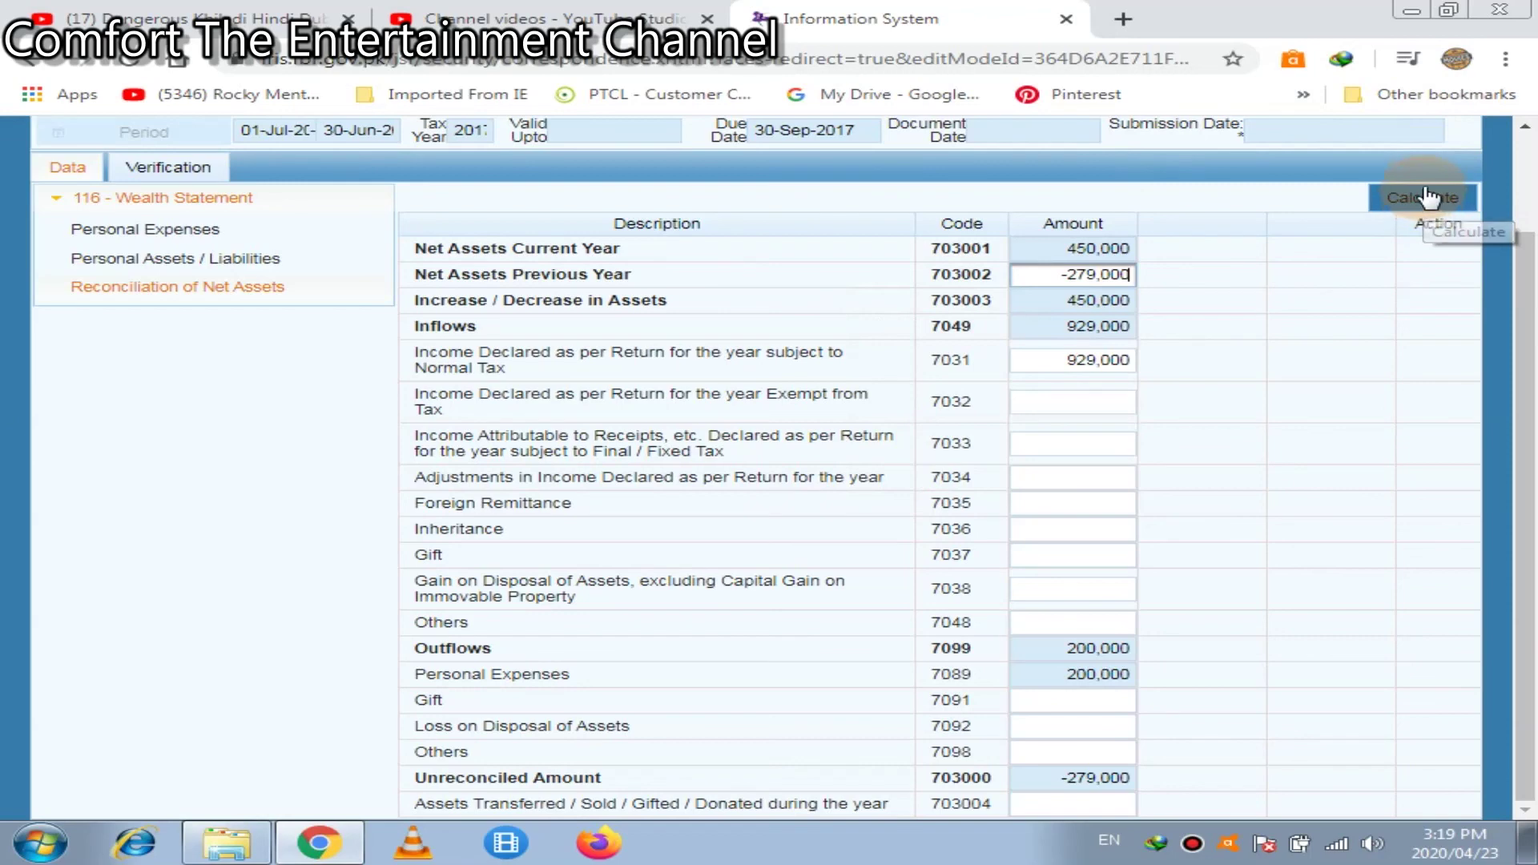
Recalculate and confirm the unreconciled amount is now 0
click(1426, 204)
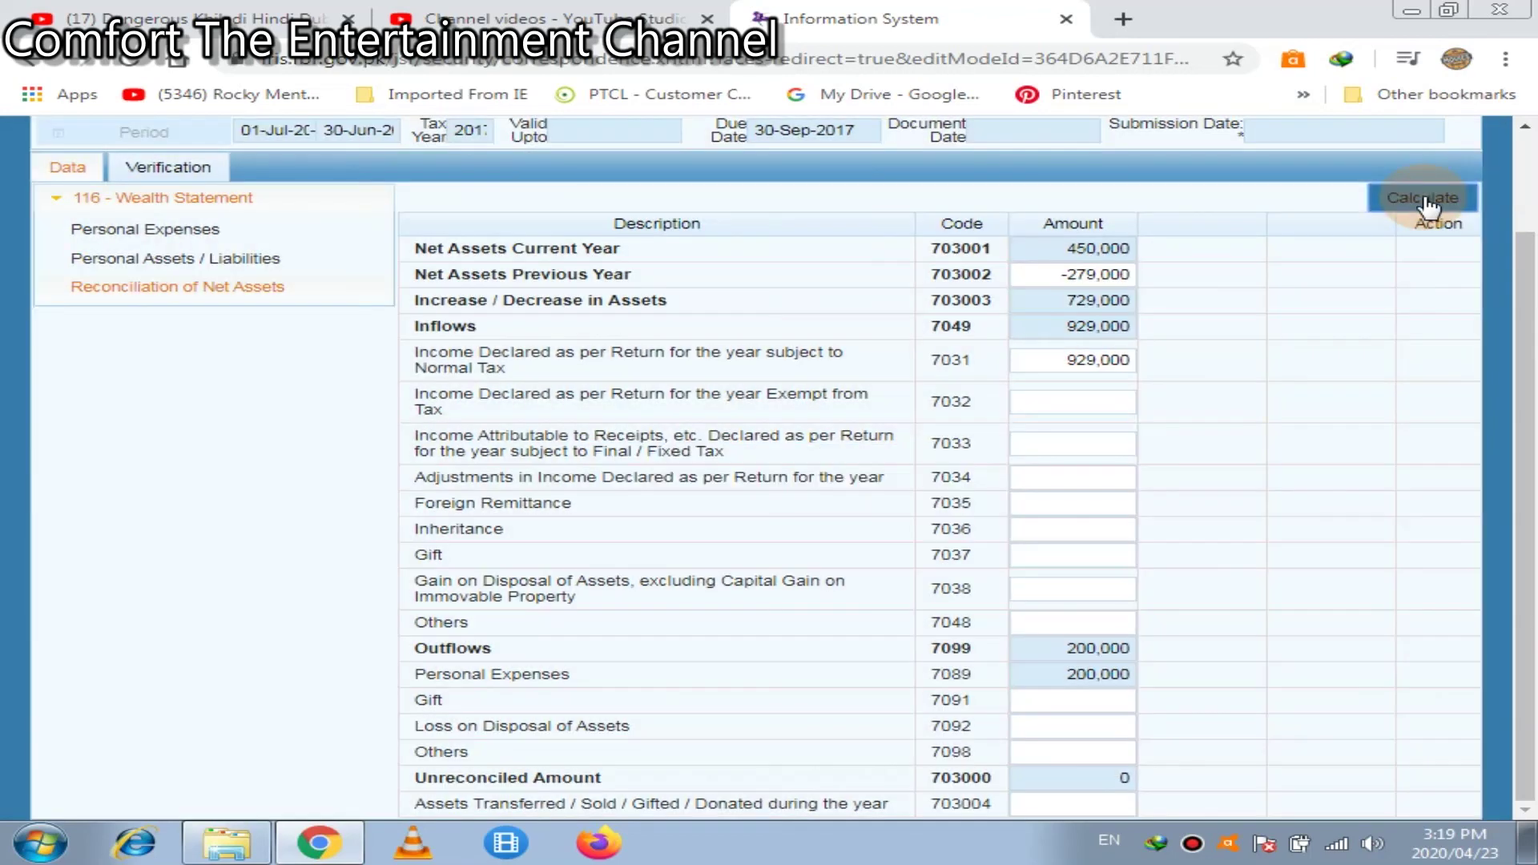
click(1426, 207)
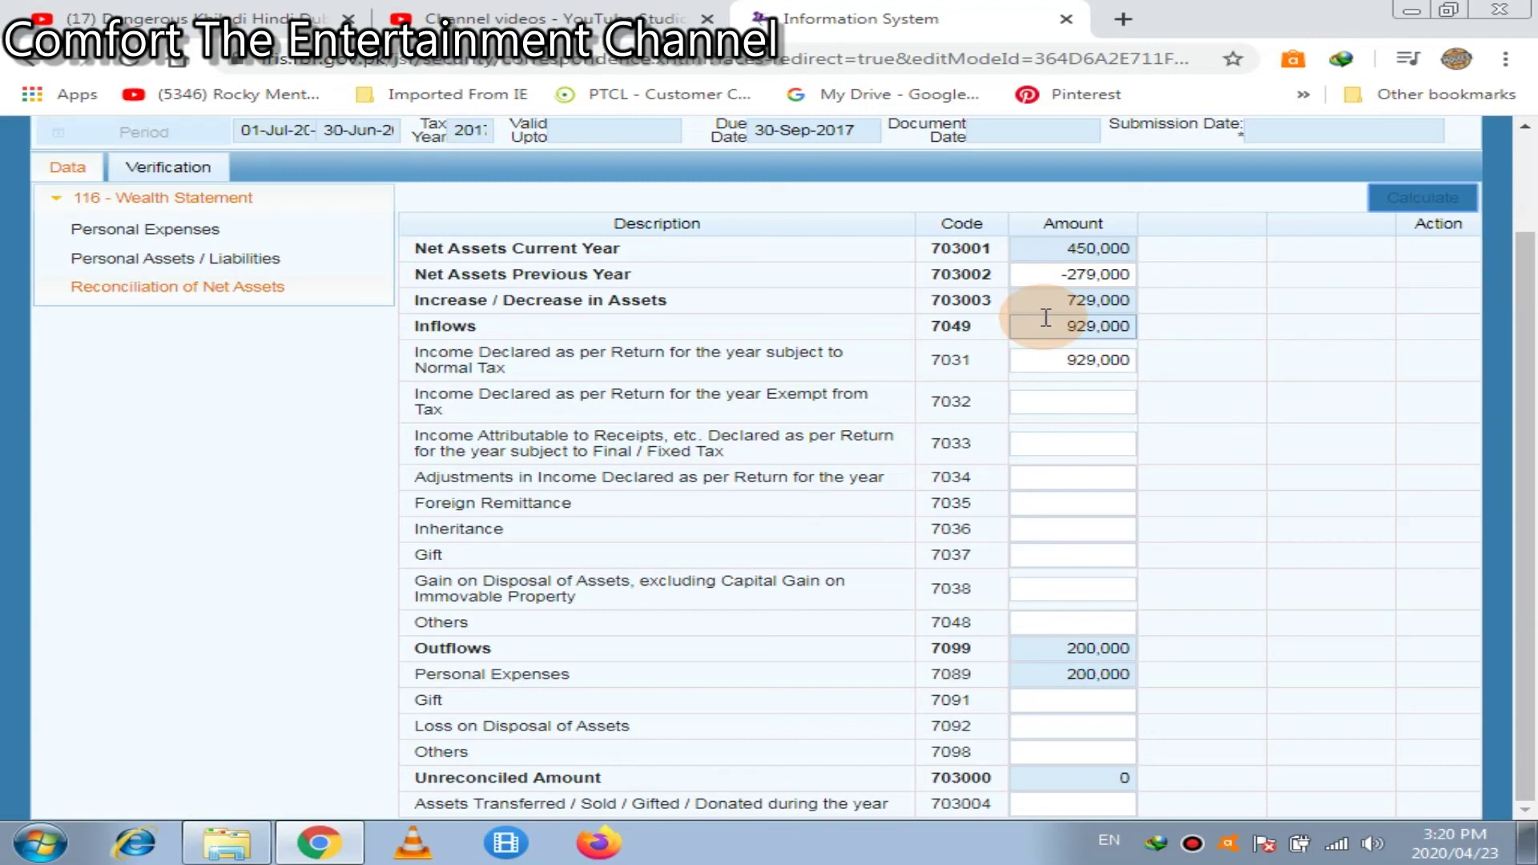
click(1053, 277)
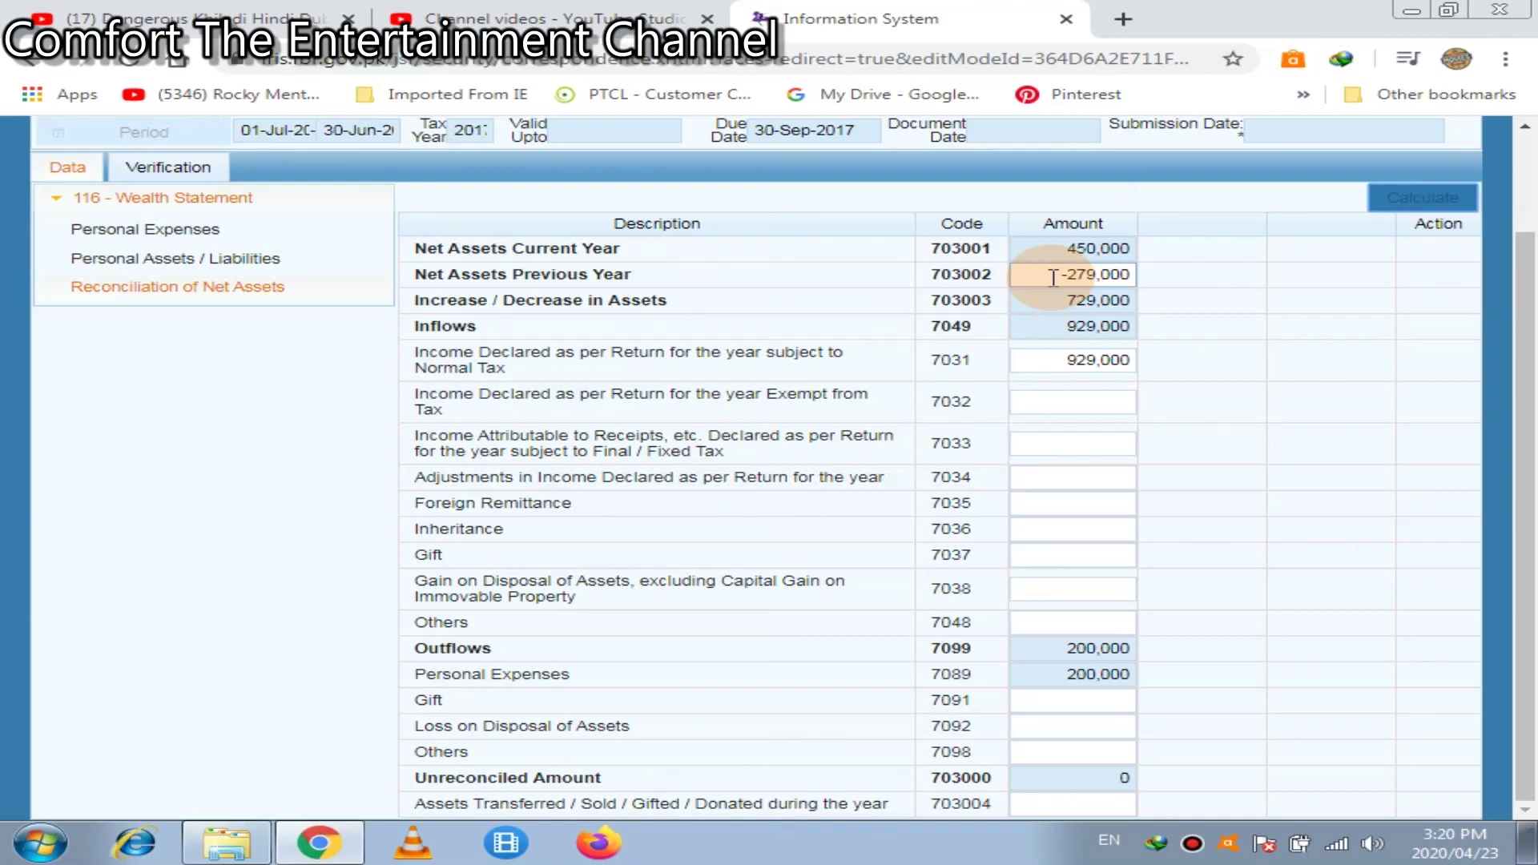
click(1090, 771)
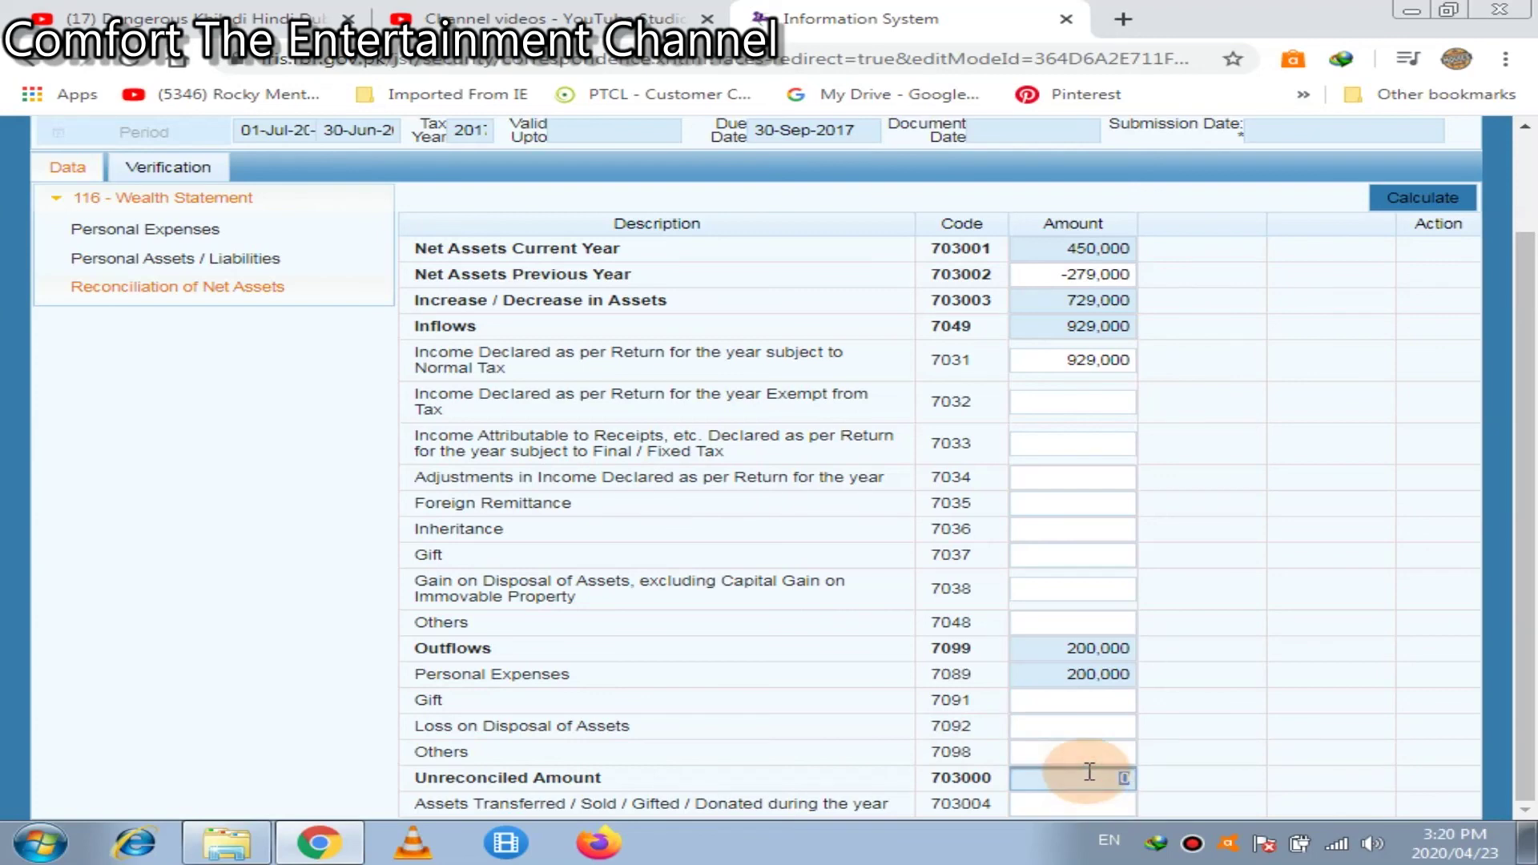